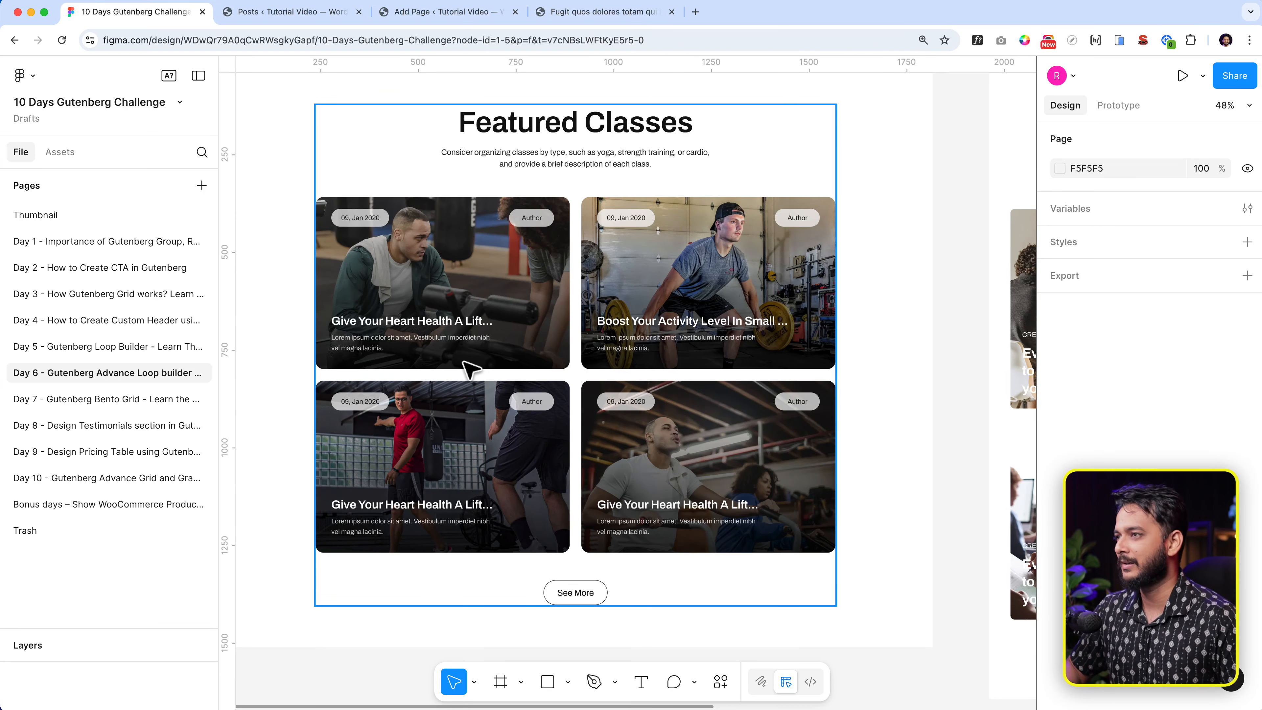
- Switch from the Figma design to the Loop Builder Basic page in WordPress
click(442, 13)
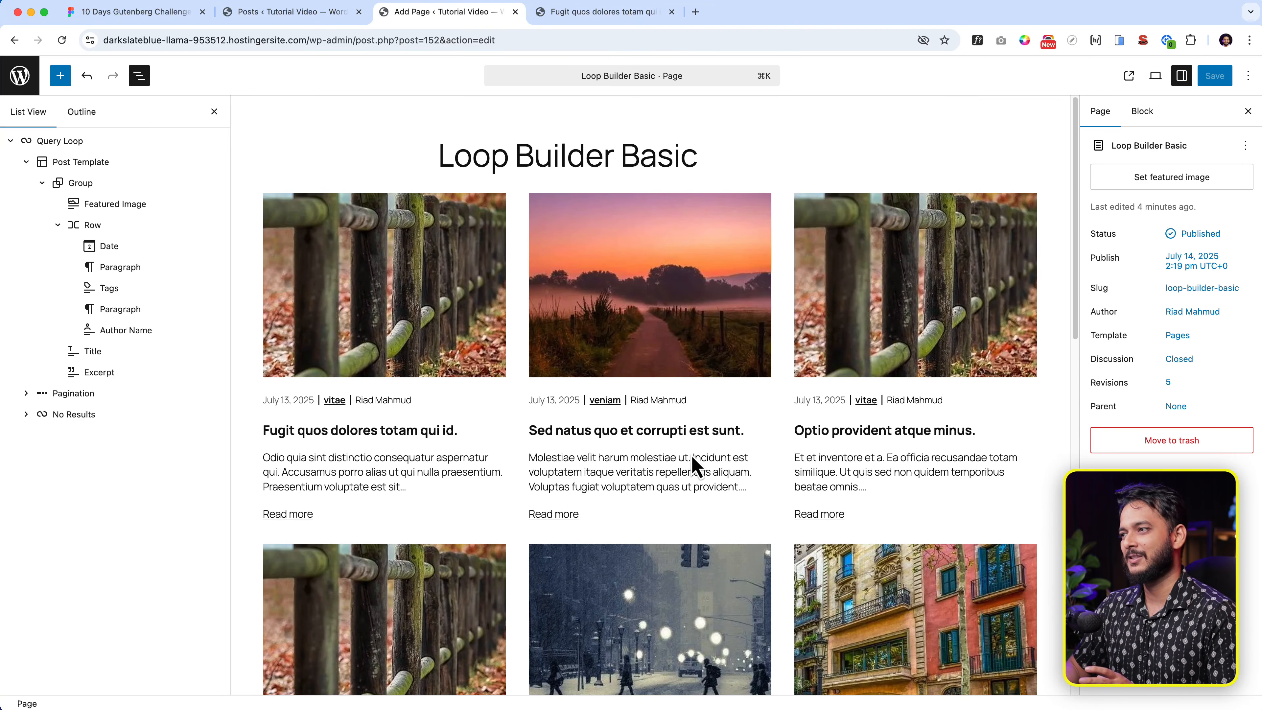
- Delete the Featured Image and the date/tags/author Row from the post template
scroll(695, 463, down, 15)
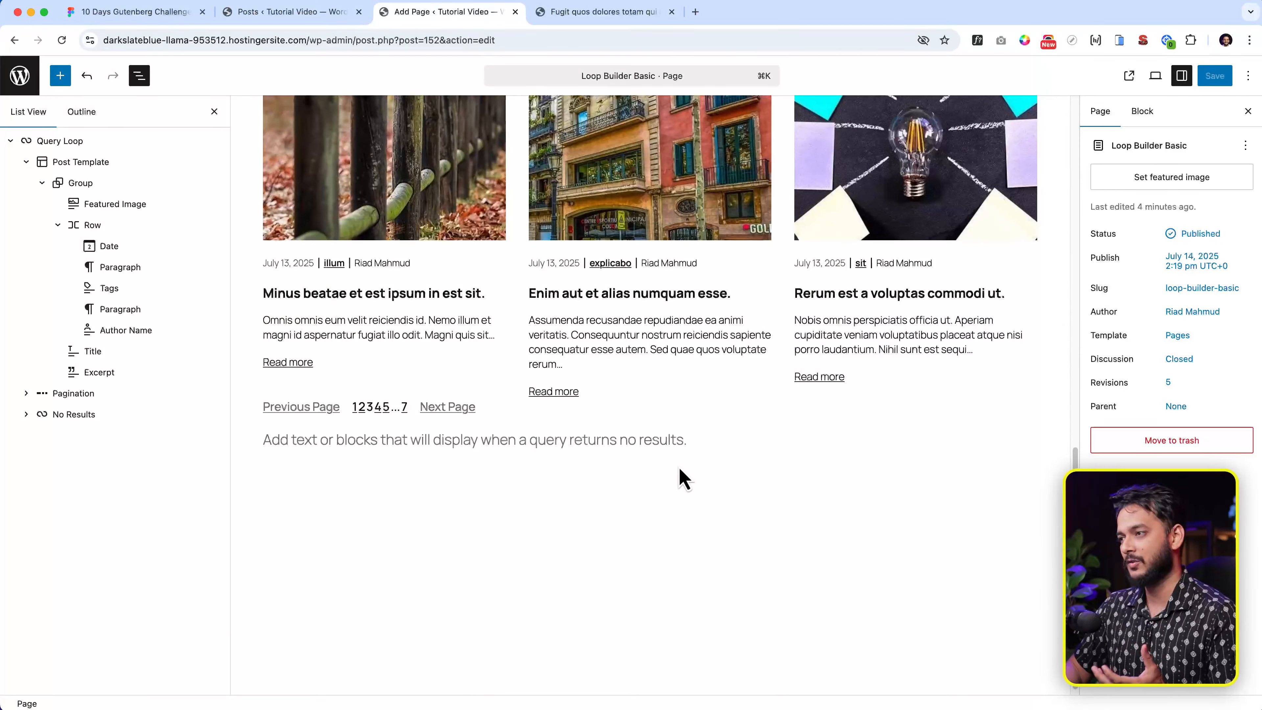
scroll(679, 479, up, 15)
click(397, 309)
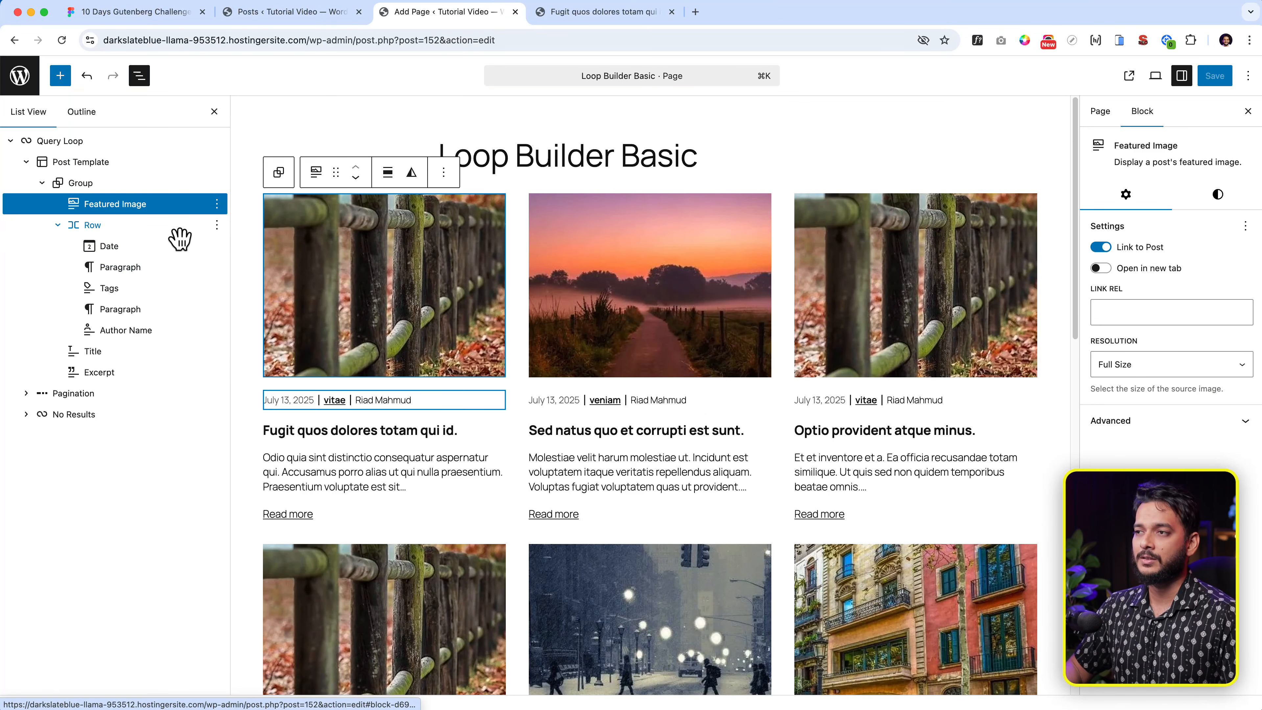
click(145, 227)
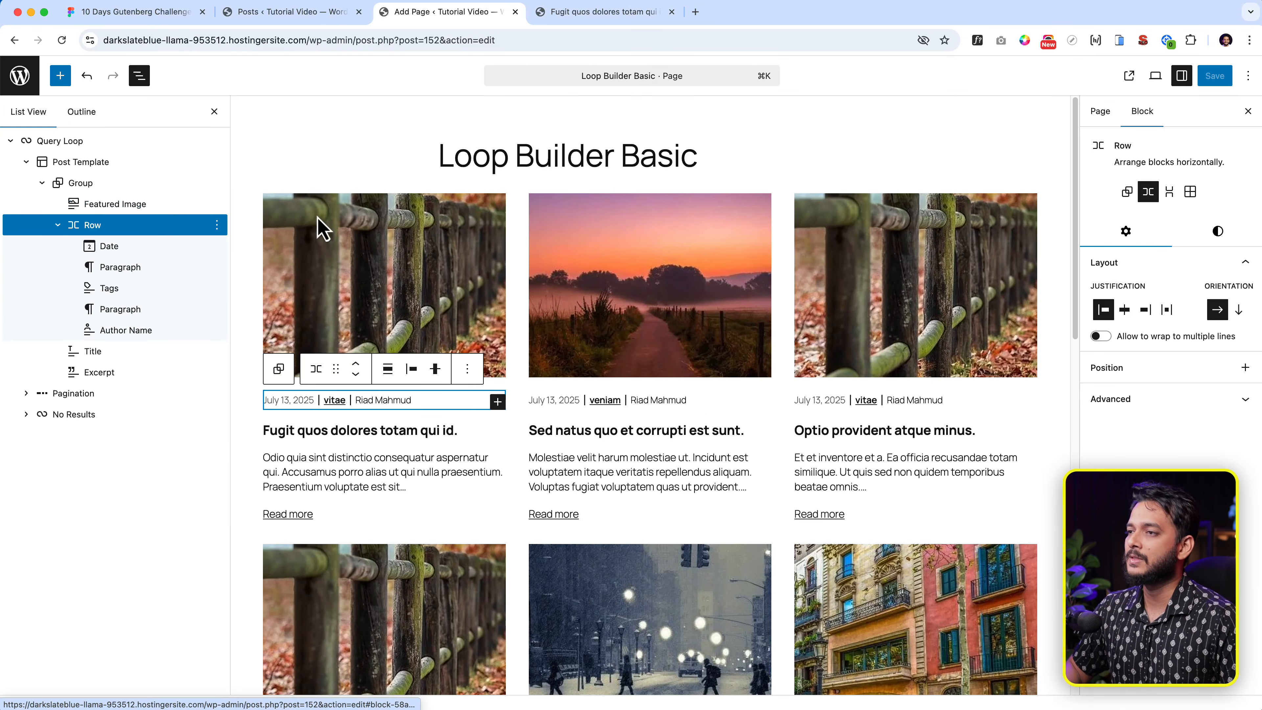
click(322, 228)
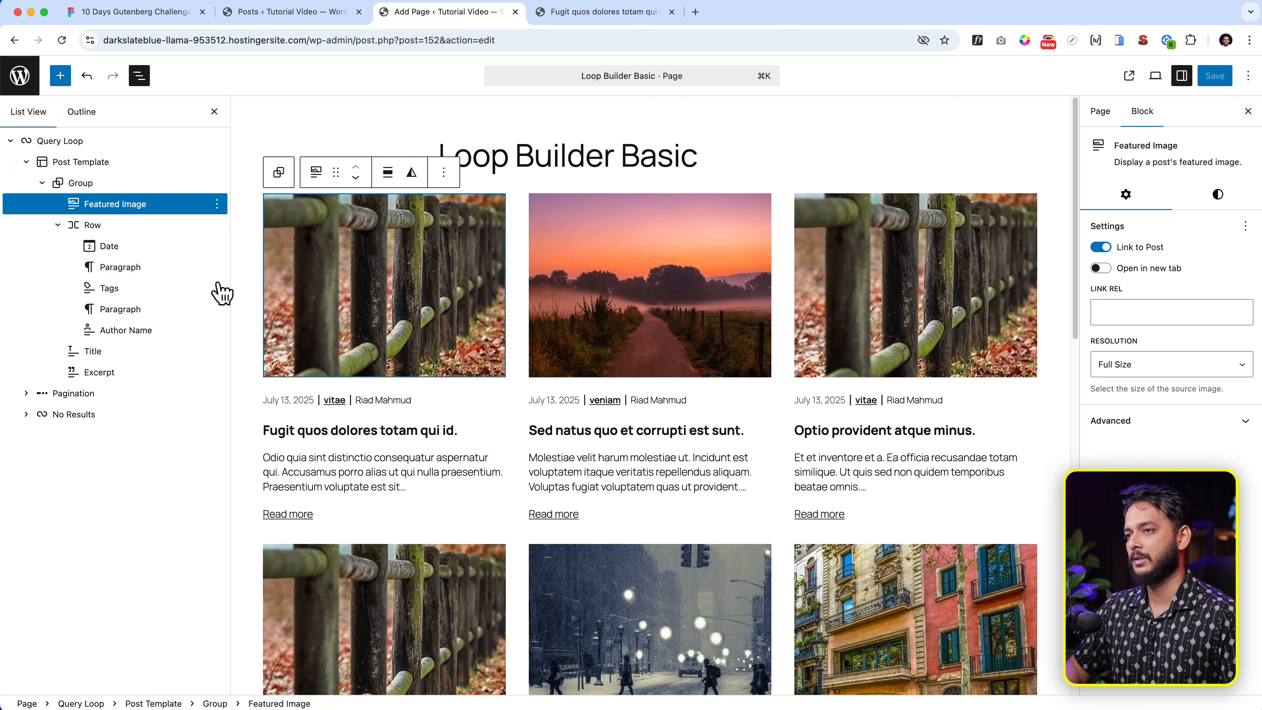
shift+click(159, 228)
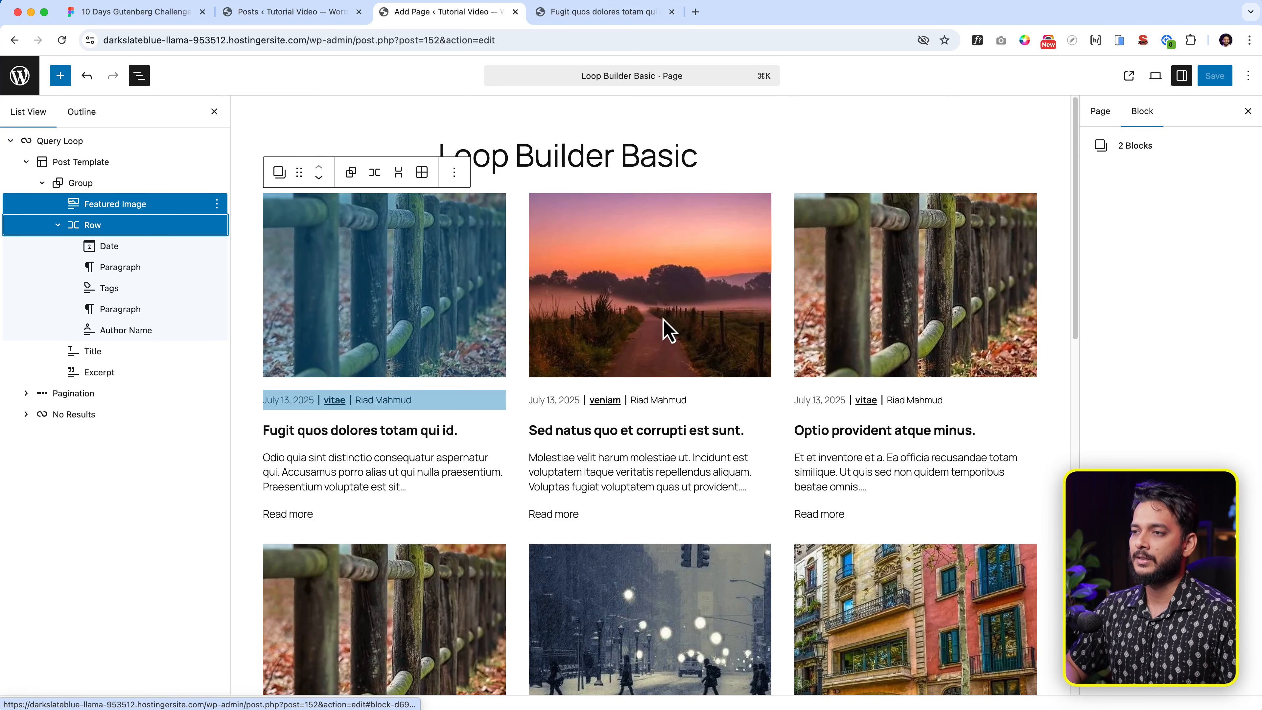
key(BackSpace)
- Delete the Group holding title and excerpt, then glance at the Figma card design
click(159, 225)
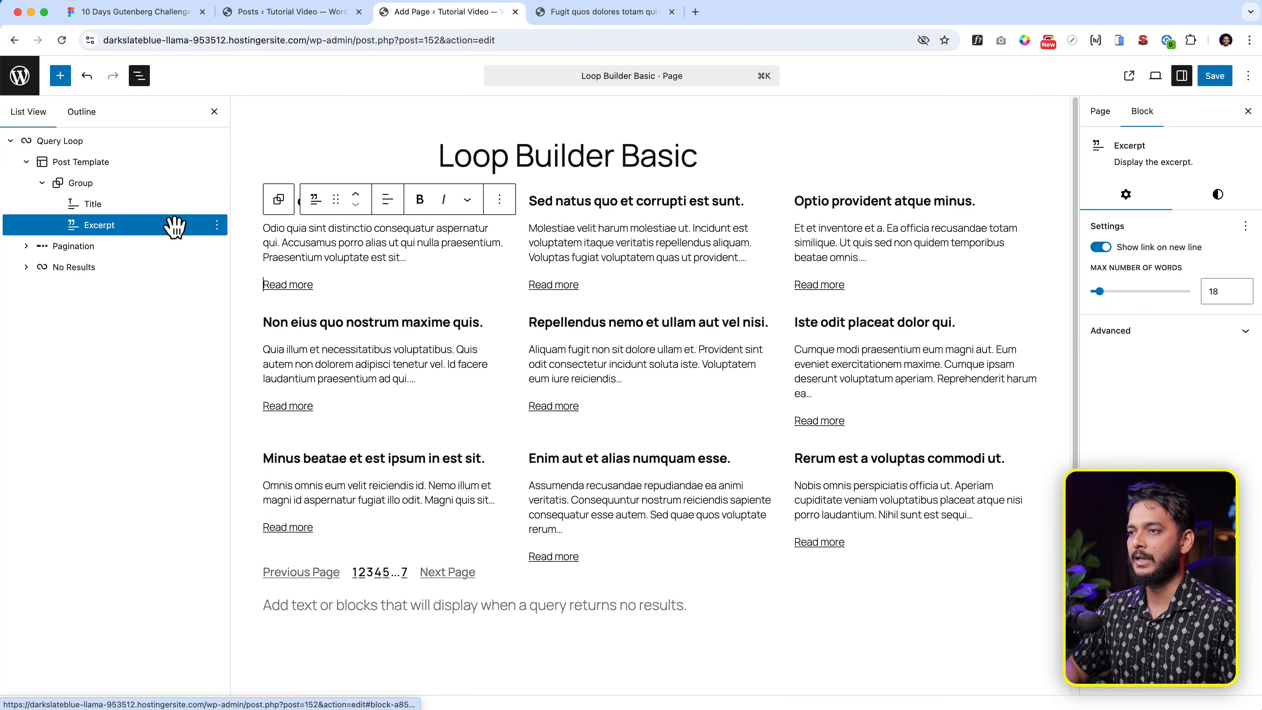
click(156, 185)
key(BackSpace)
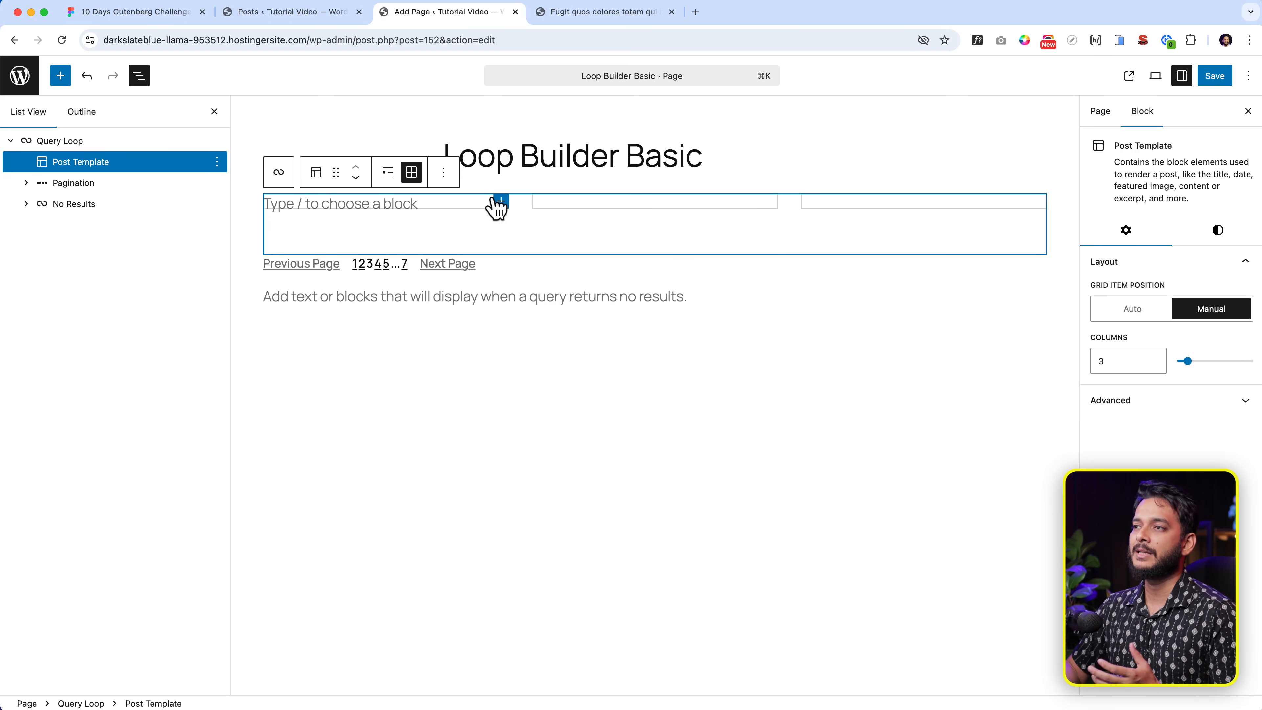
click(166, 14)
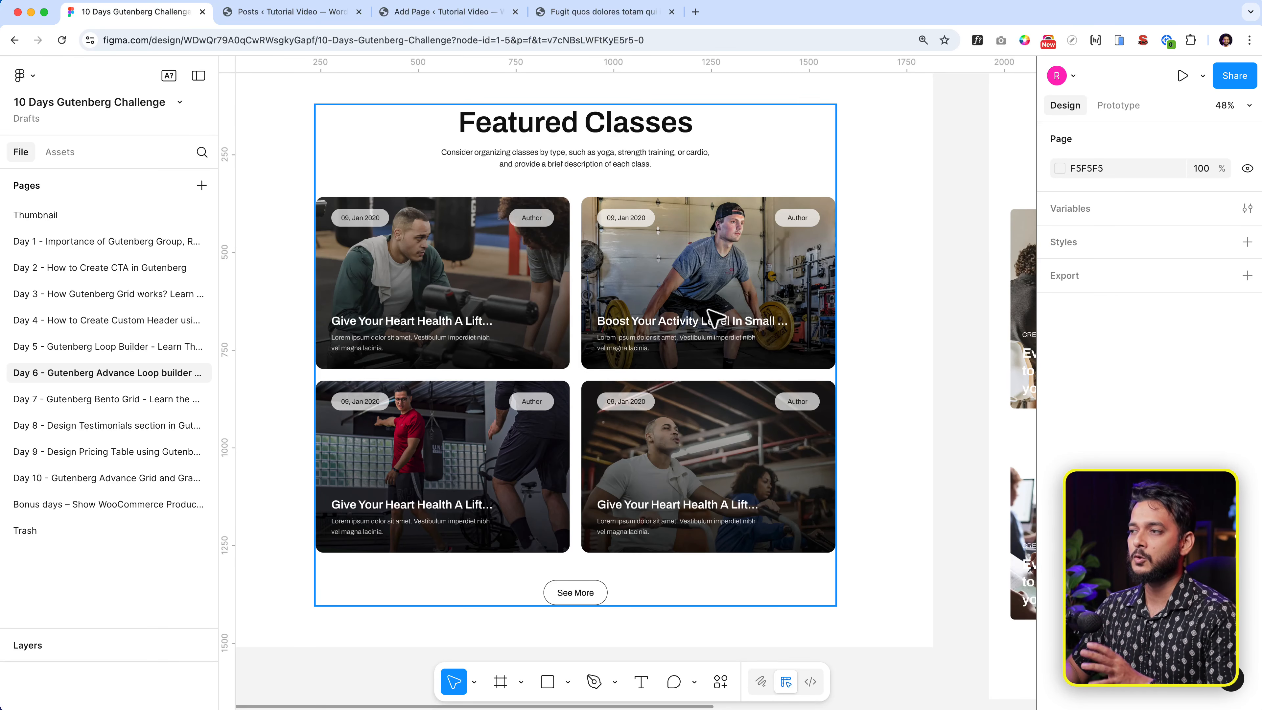
click(397, 12)
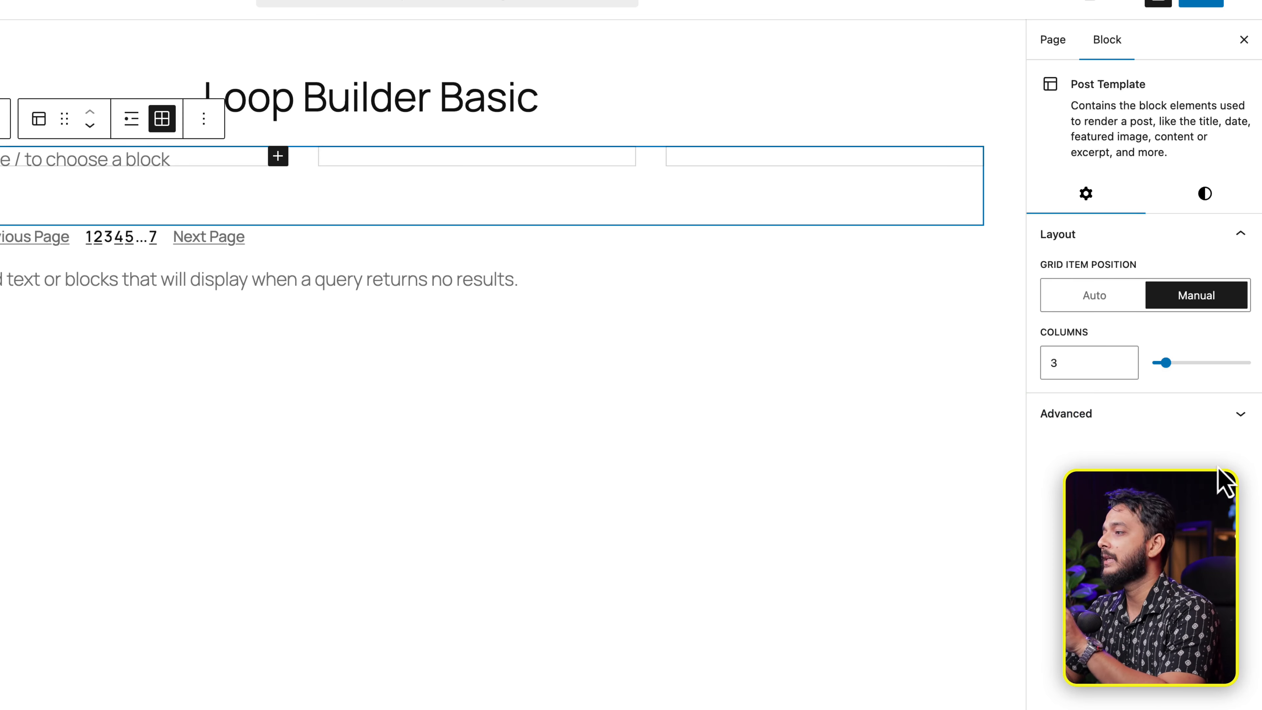
- Set the grid to 2 columns and add a /cover block showing each post's featured image
drag(1165, 363, 1159, 364)
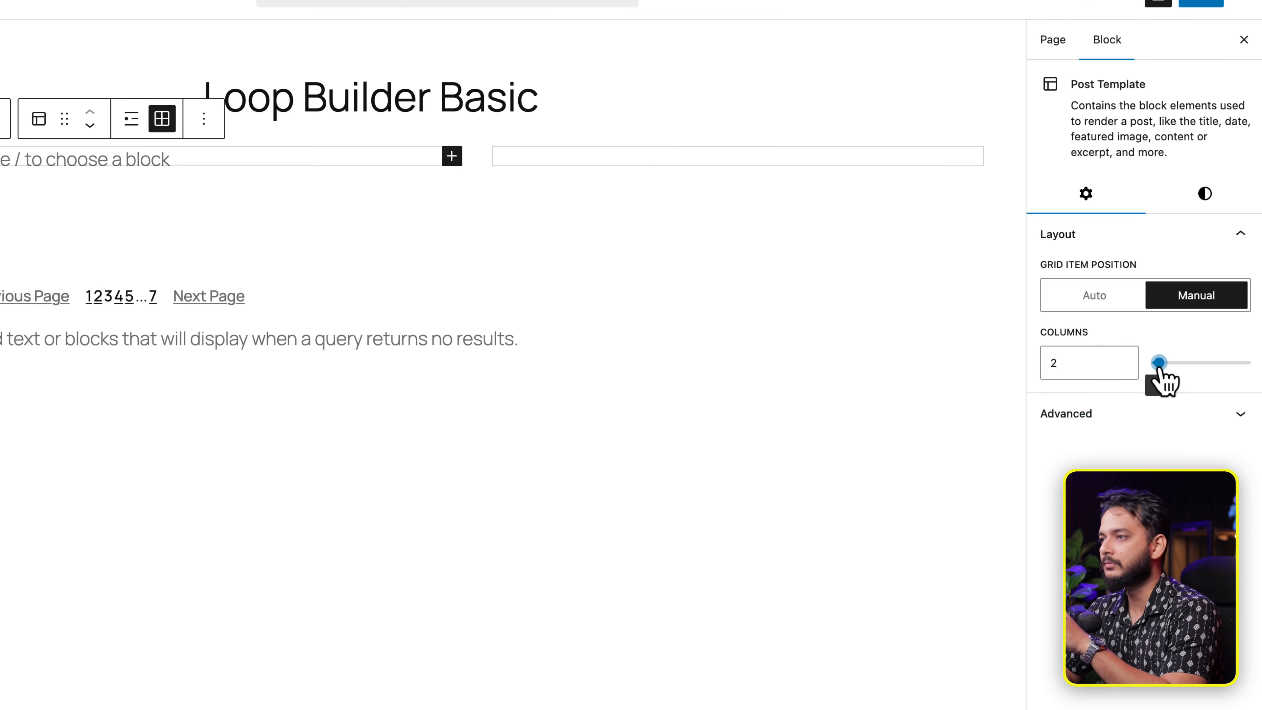
click(212, 159)
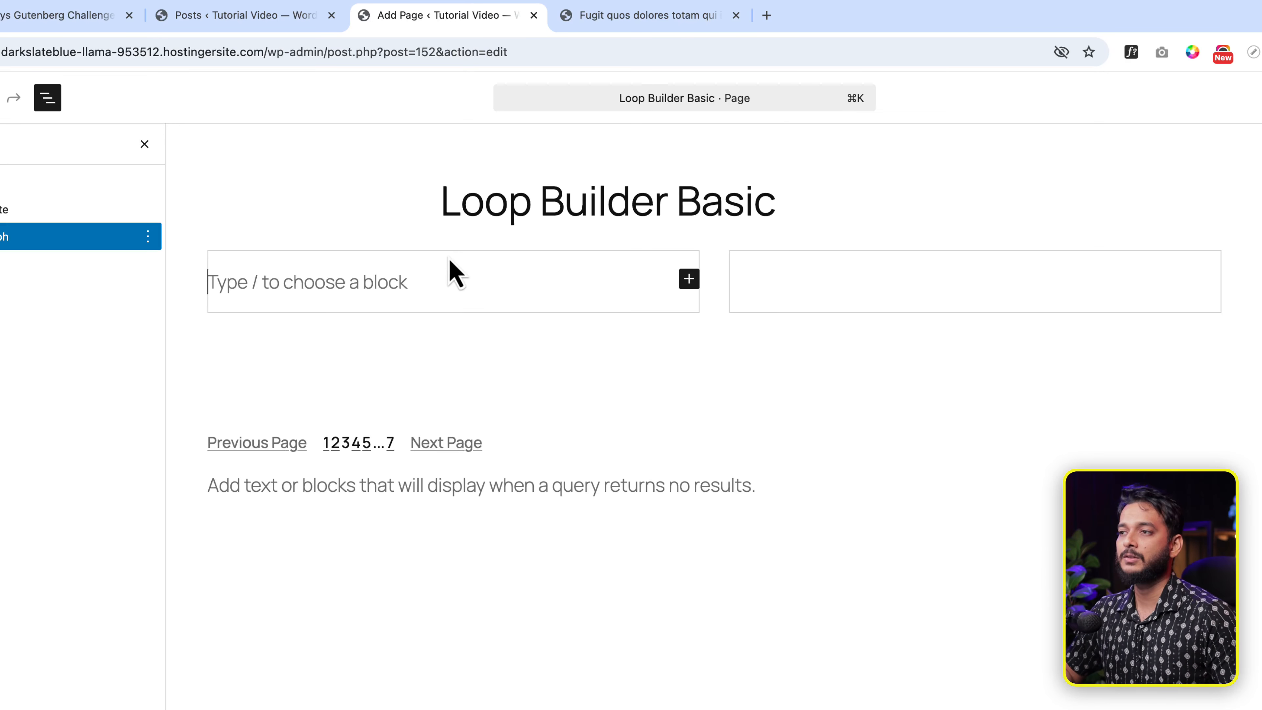
text(/)
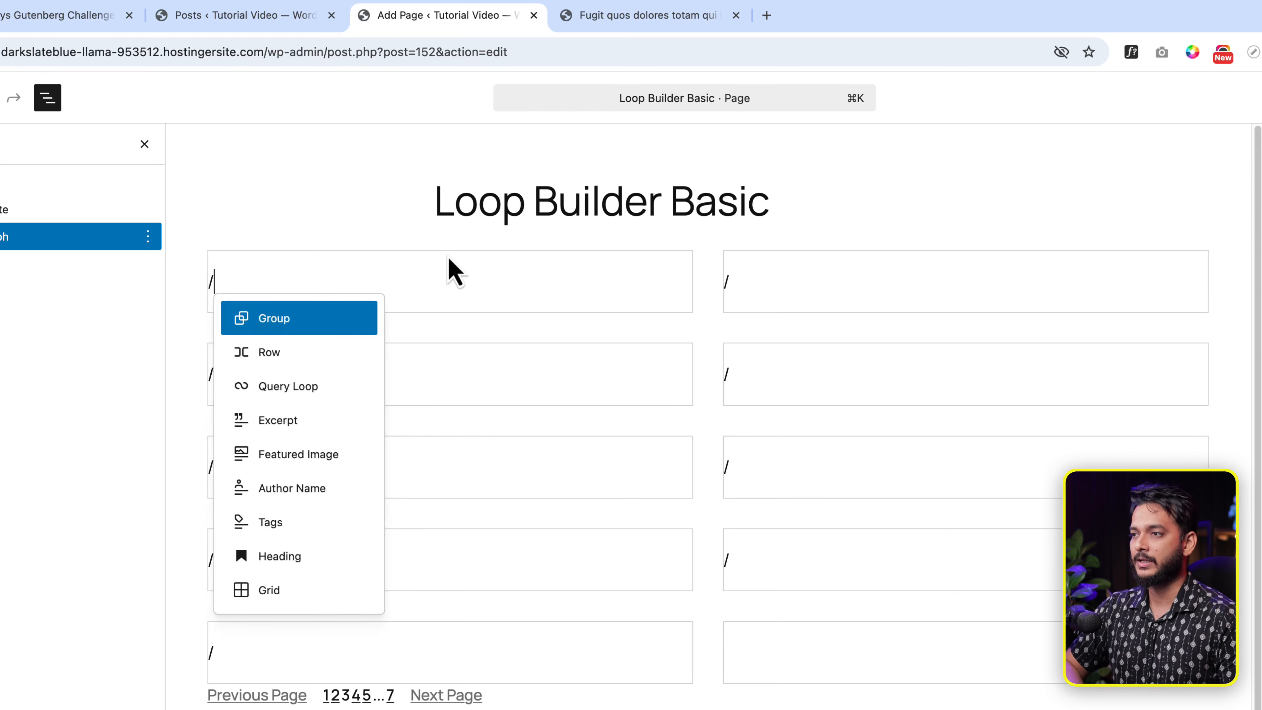
text(cover)
key(Return)
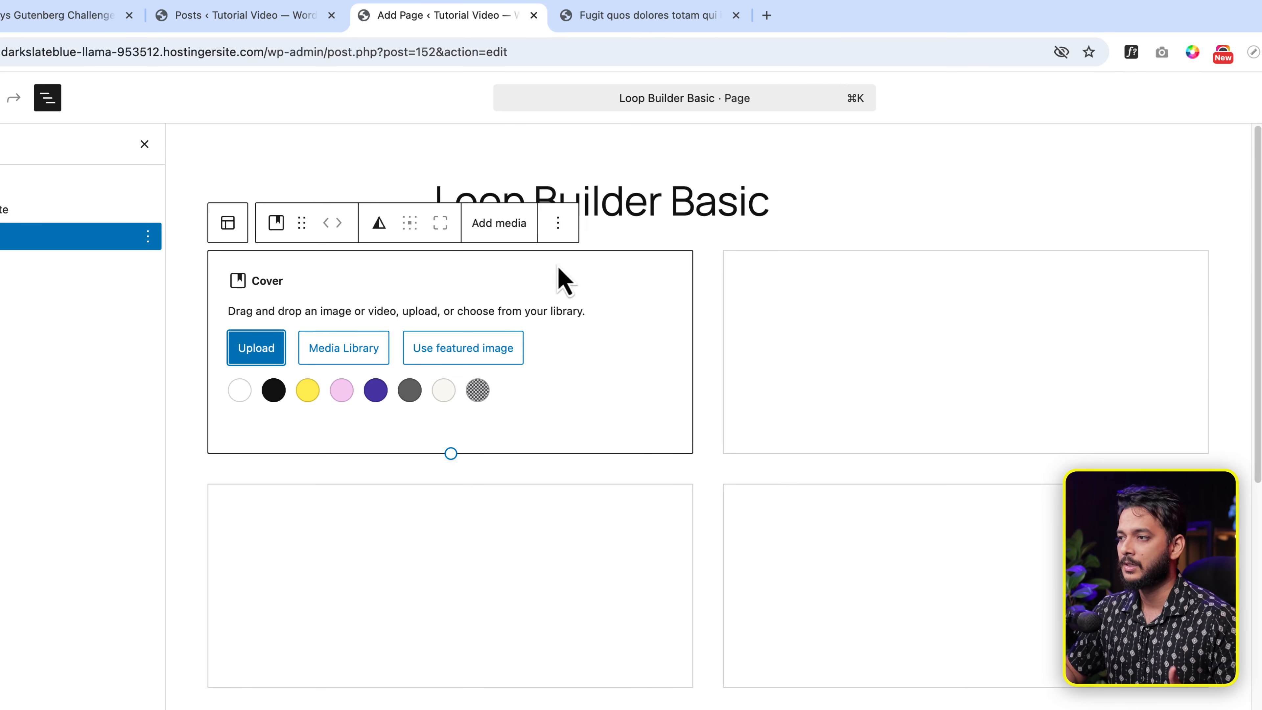
click(506, 350)
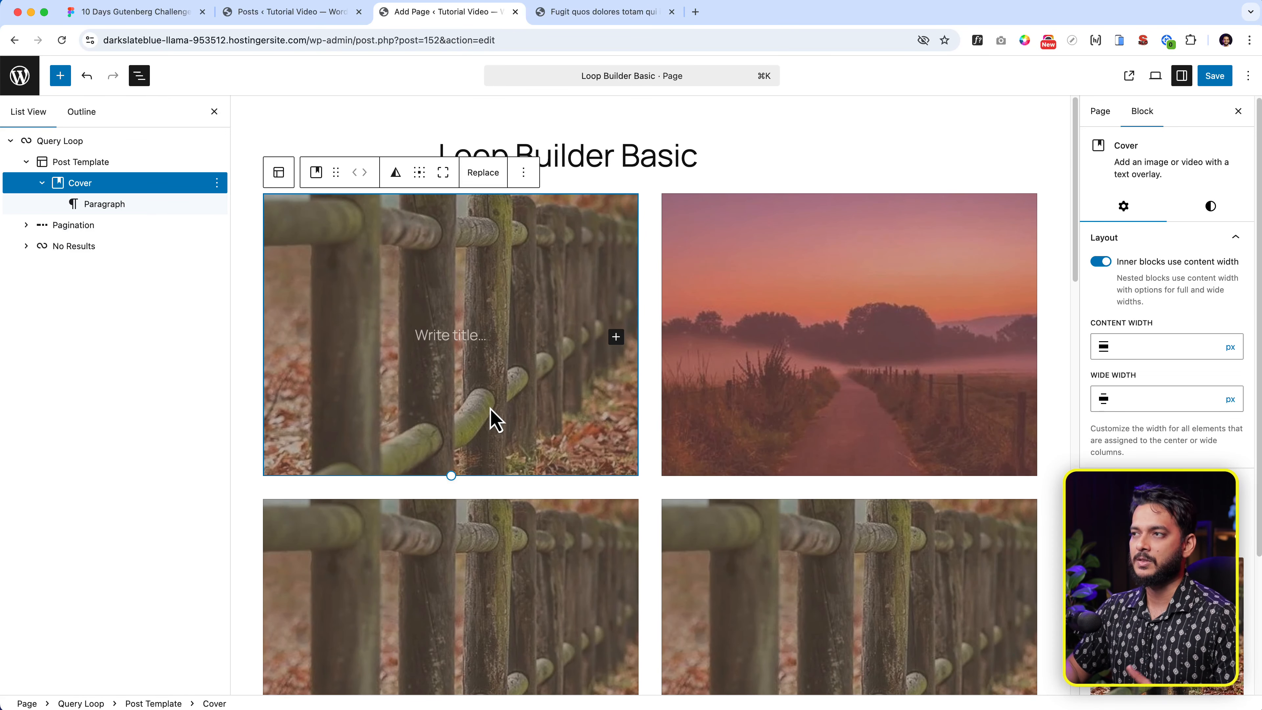
click(160, 14)
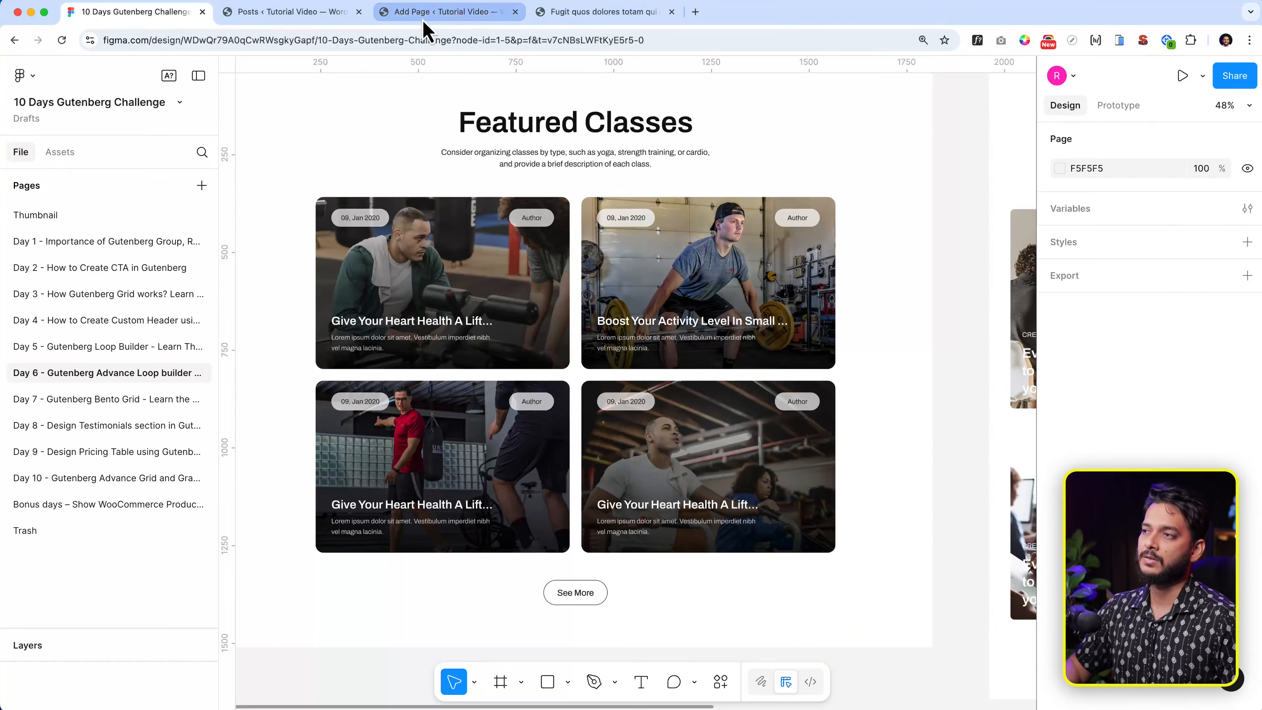
click(424, 19)
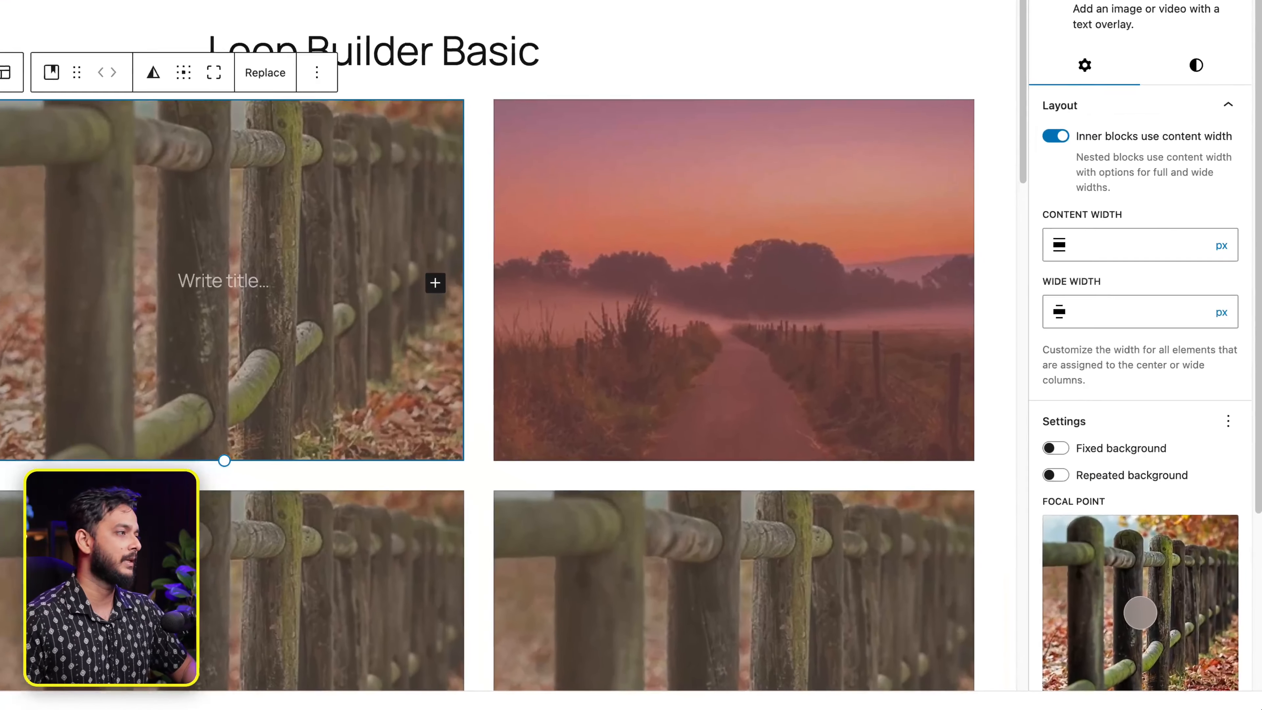
- Dismiss the 'Updating failed' notice and give the Cover block a 20 px border radius
click(1196, 65)
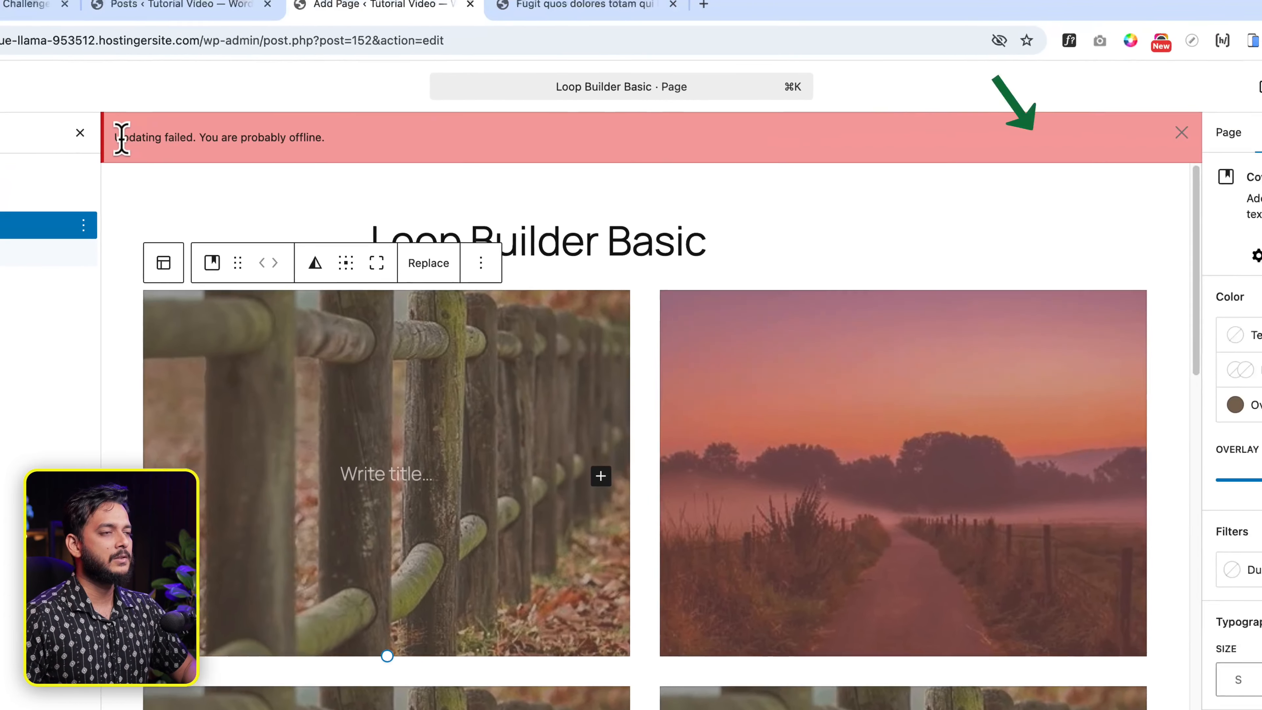
drag(320, 45, 495, 47)
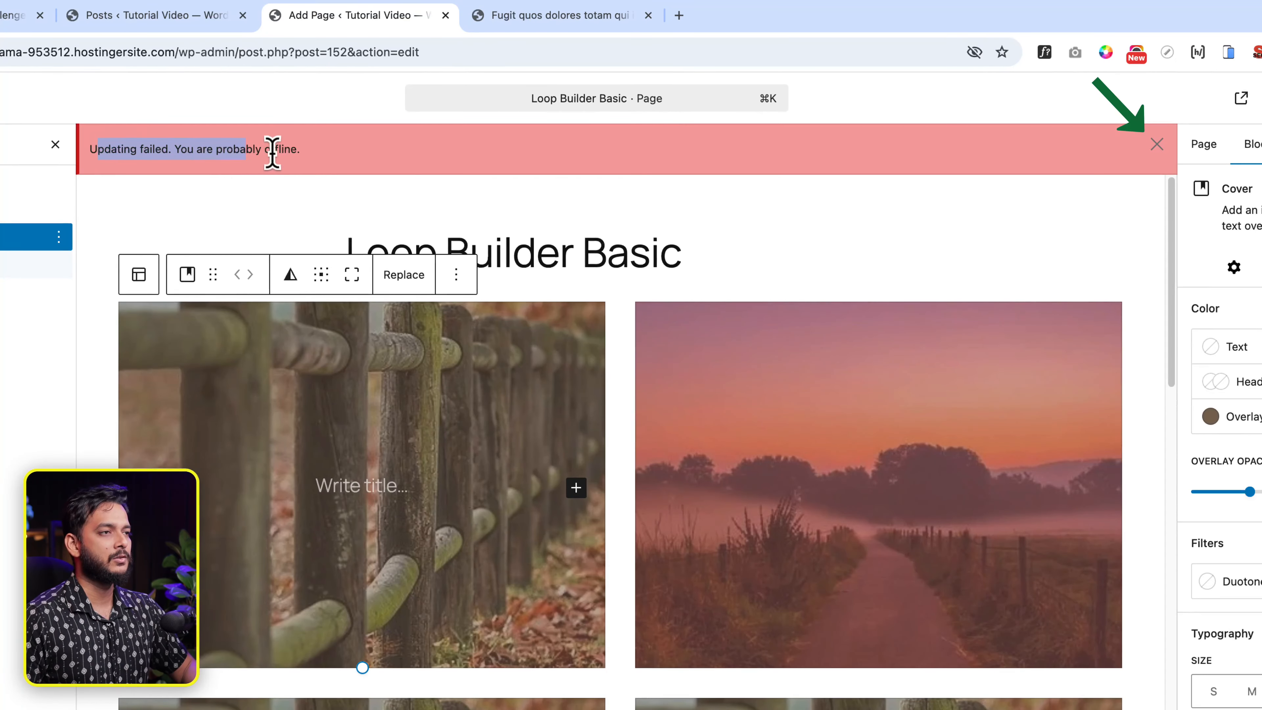
click(1157, 145)
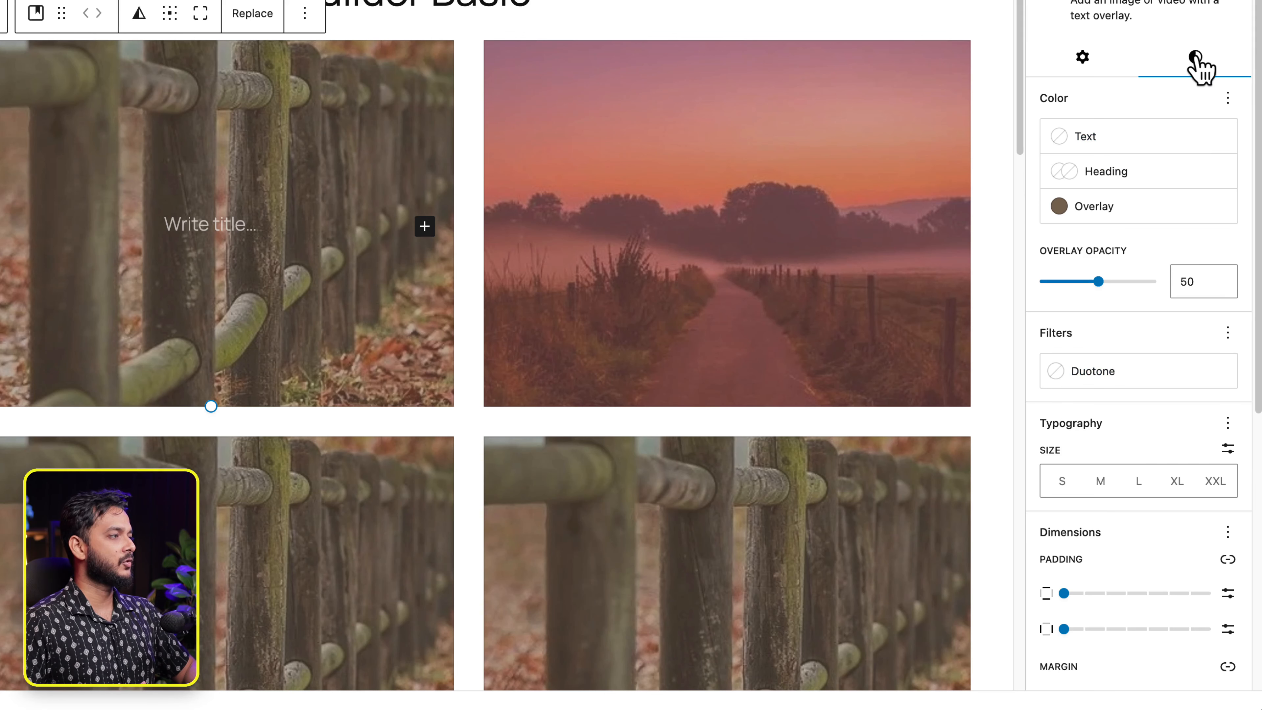
scroll(1170, 493, down, 5)
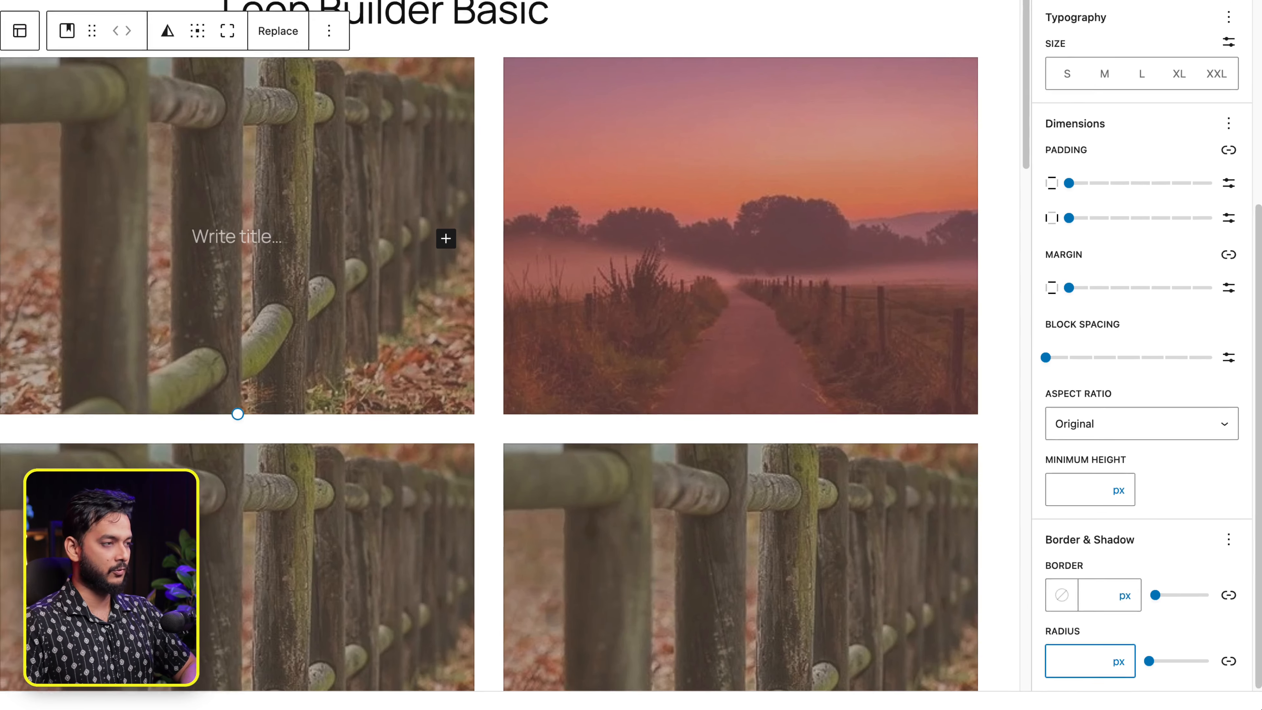
text(20)
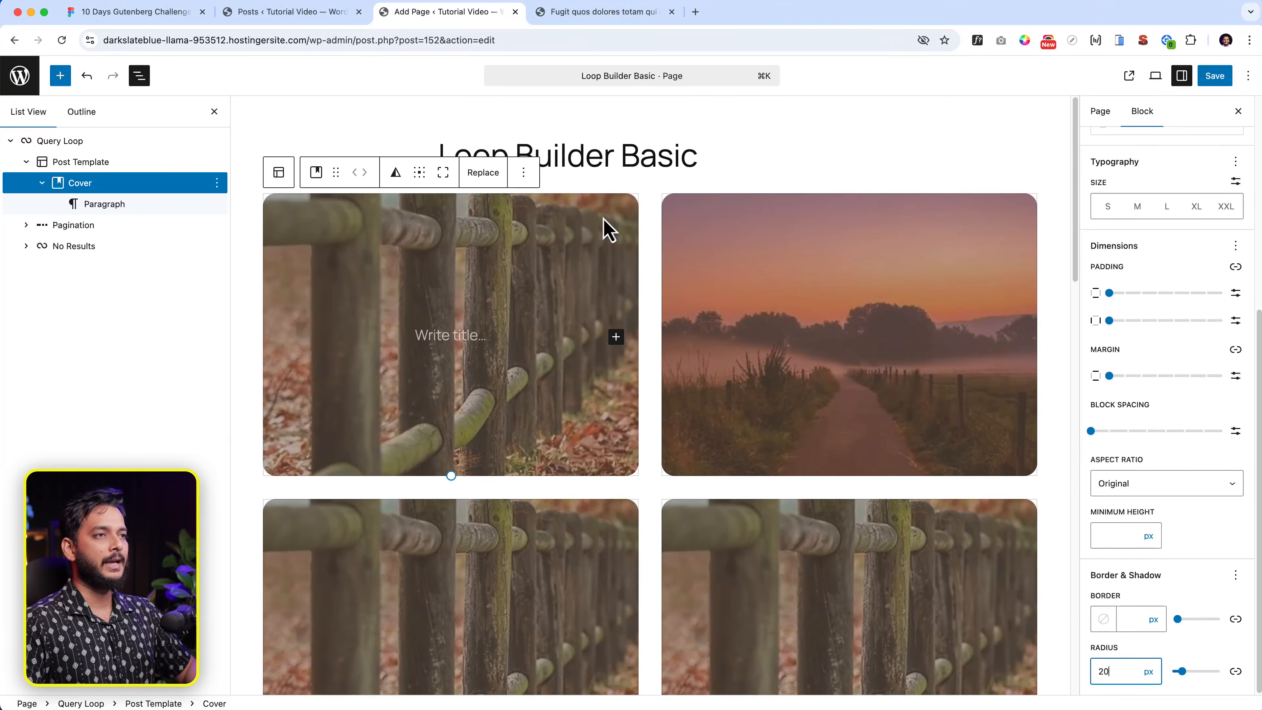
click(189, 15)
click(502, 214)
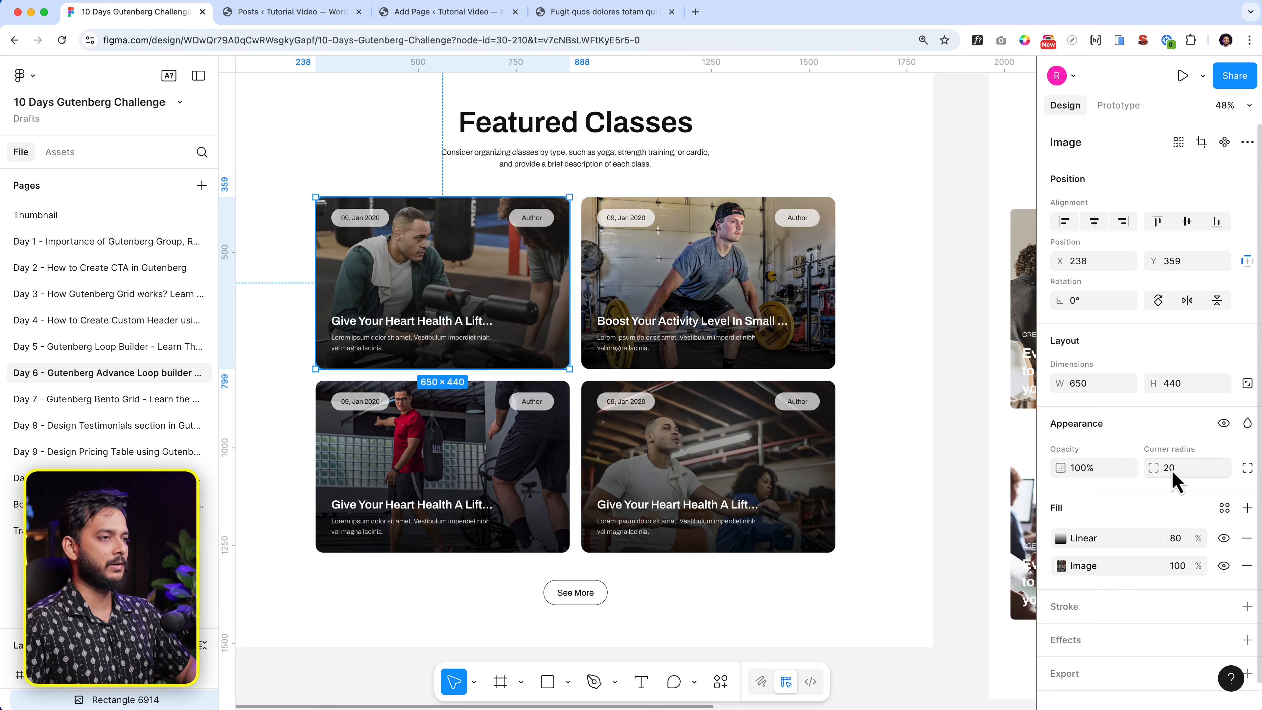
- Zoom into the Figma card image to confirm its 20 corner radius, then return to WordPress
scroll(417, 299, up, 6)
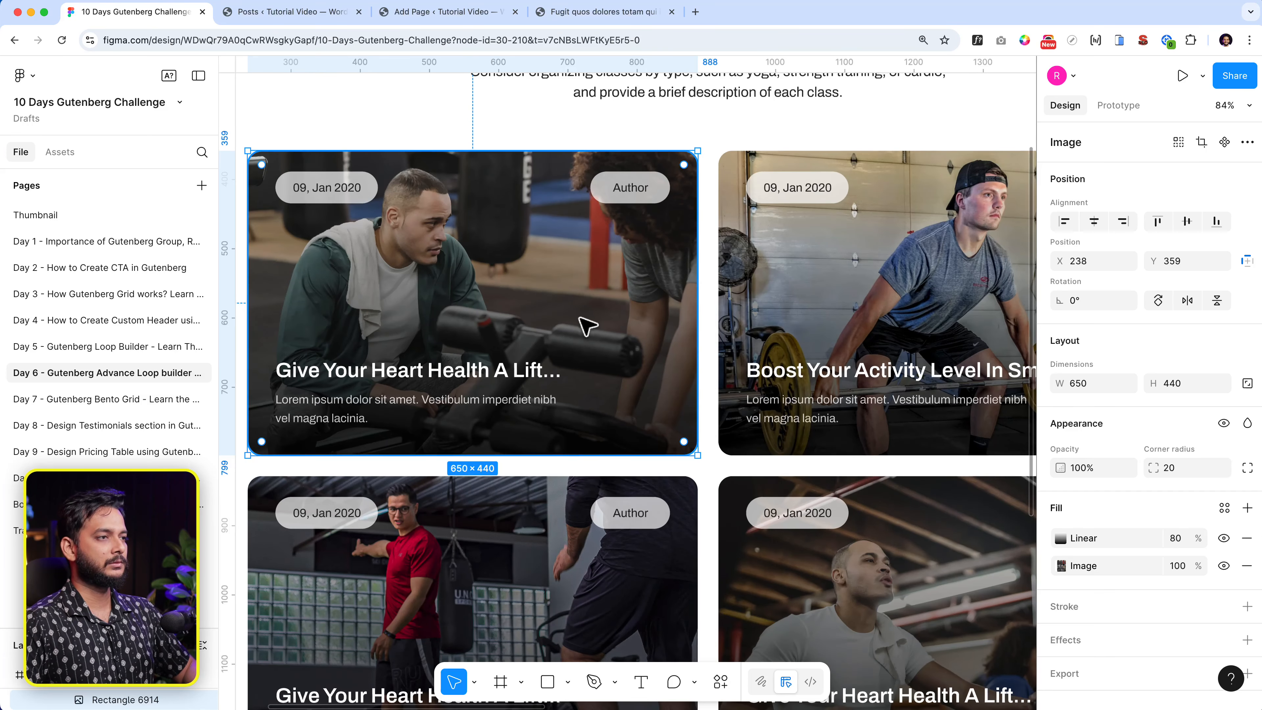
scroll(368, 259, up, 1)
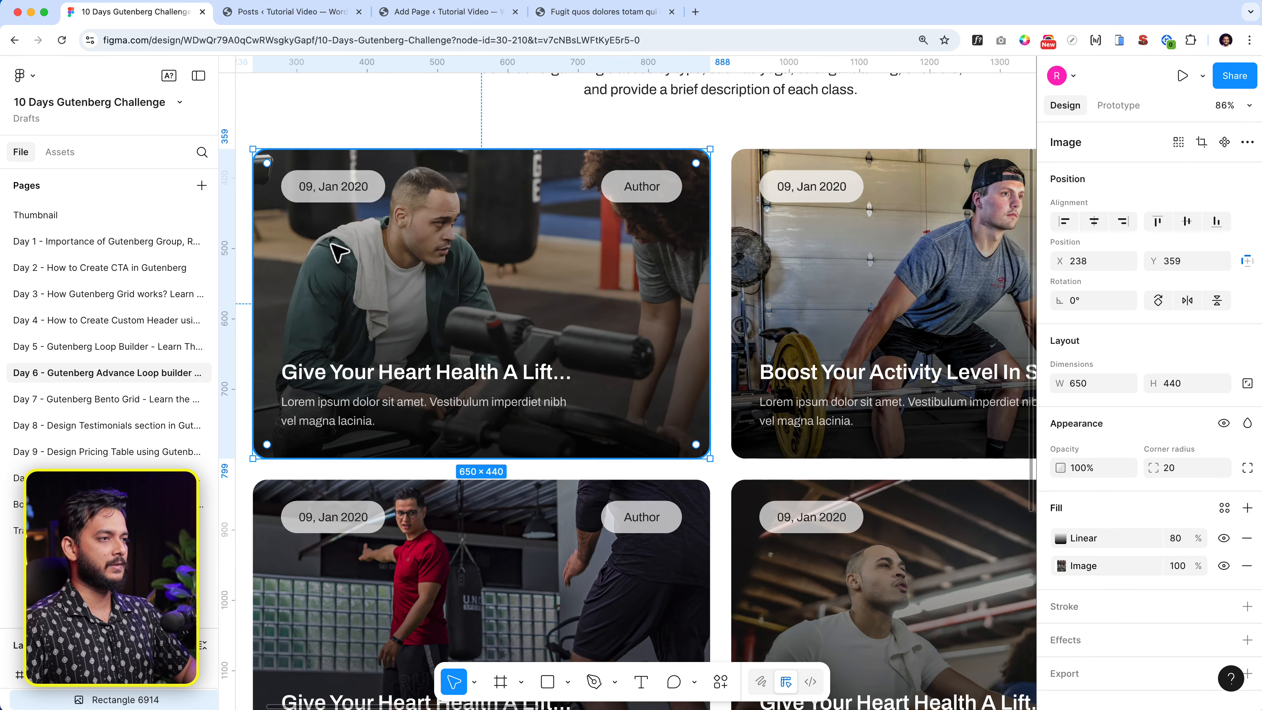
scroll(541, 171, left, 1)
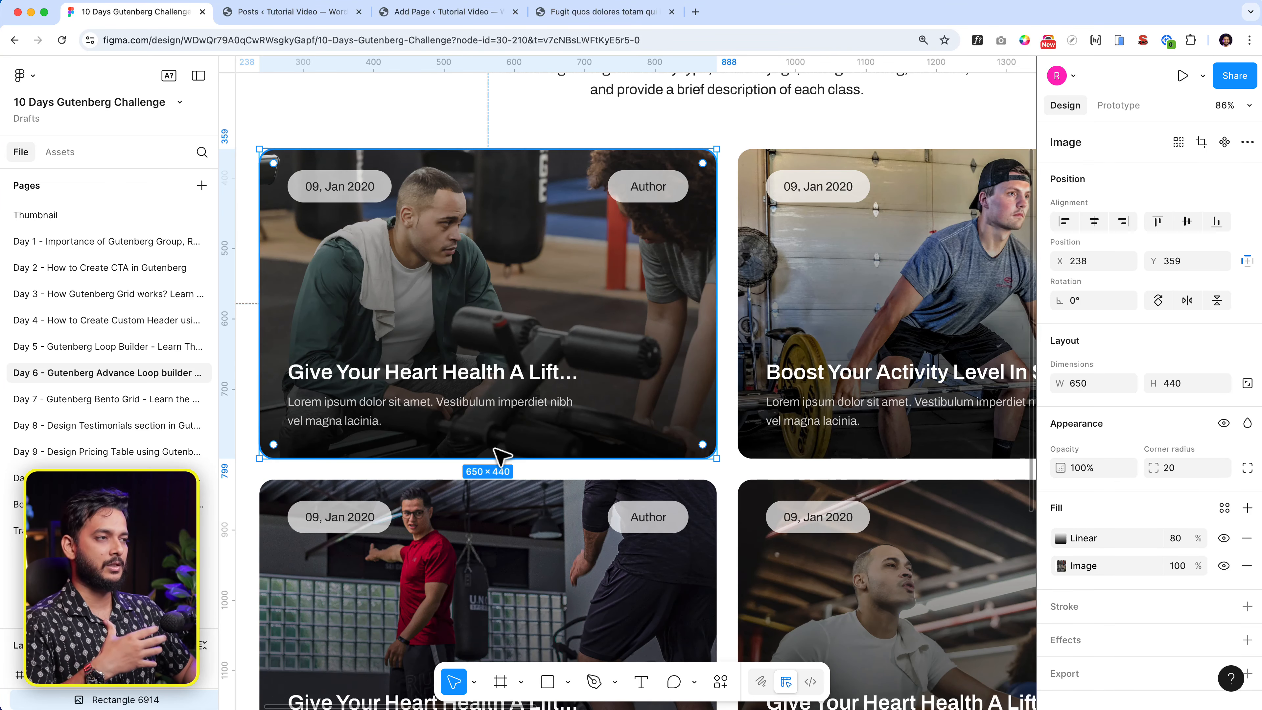
click(439, 12)
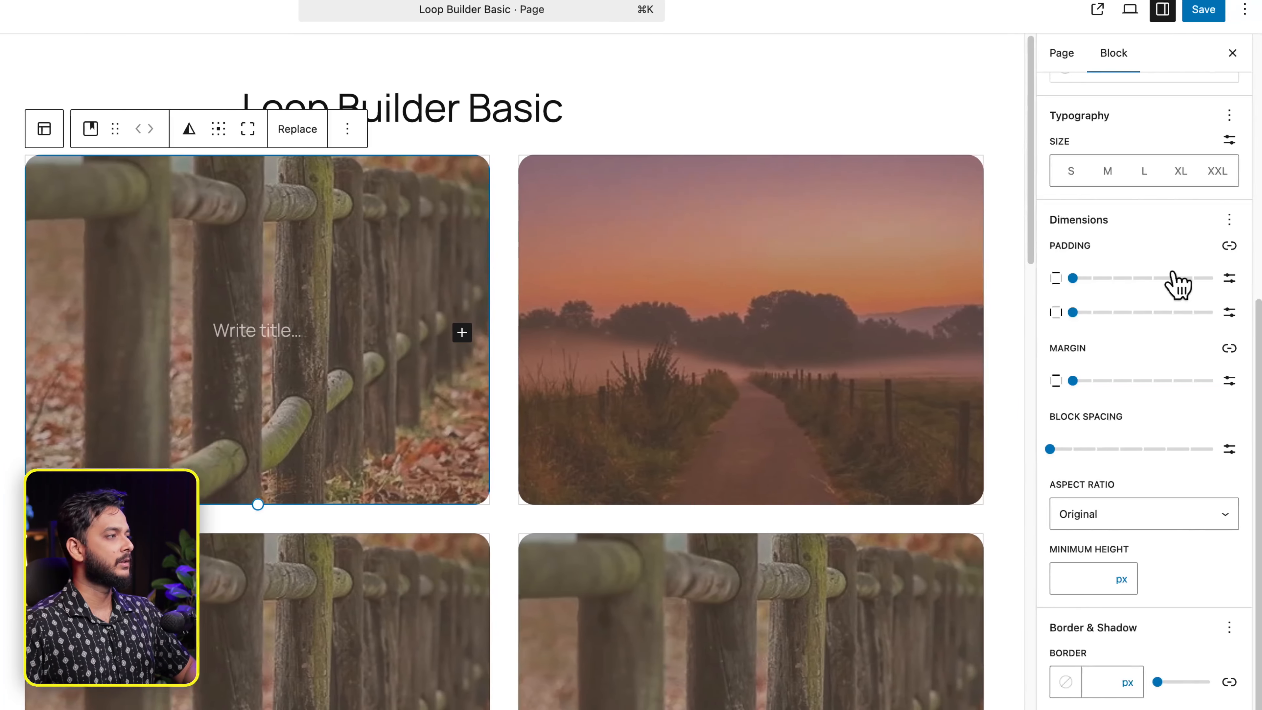
- Switch the Cover overlay to a white-to-black linear gradient and raise its opacity to 90
scroll(1175, 283, up, 5)
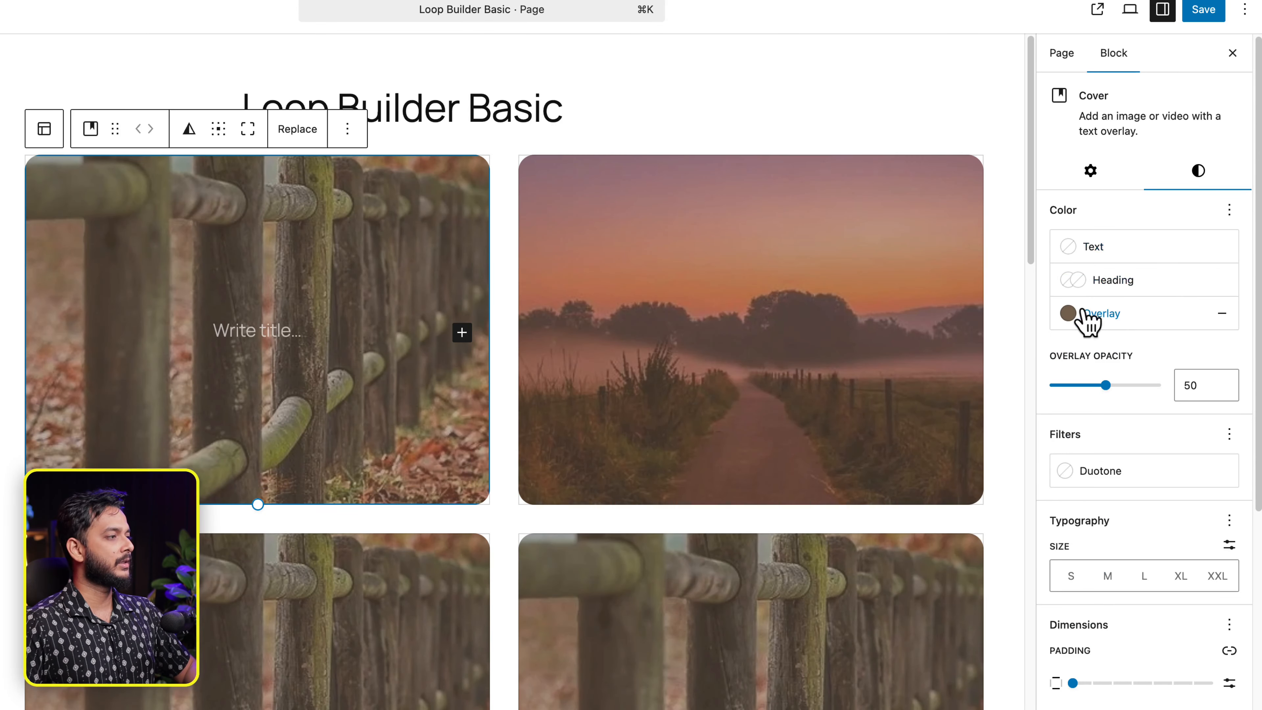
click(1112, 318)
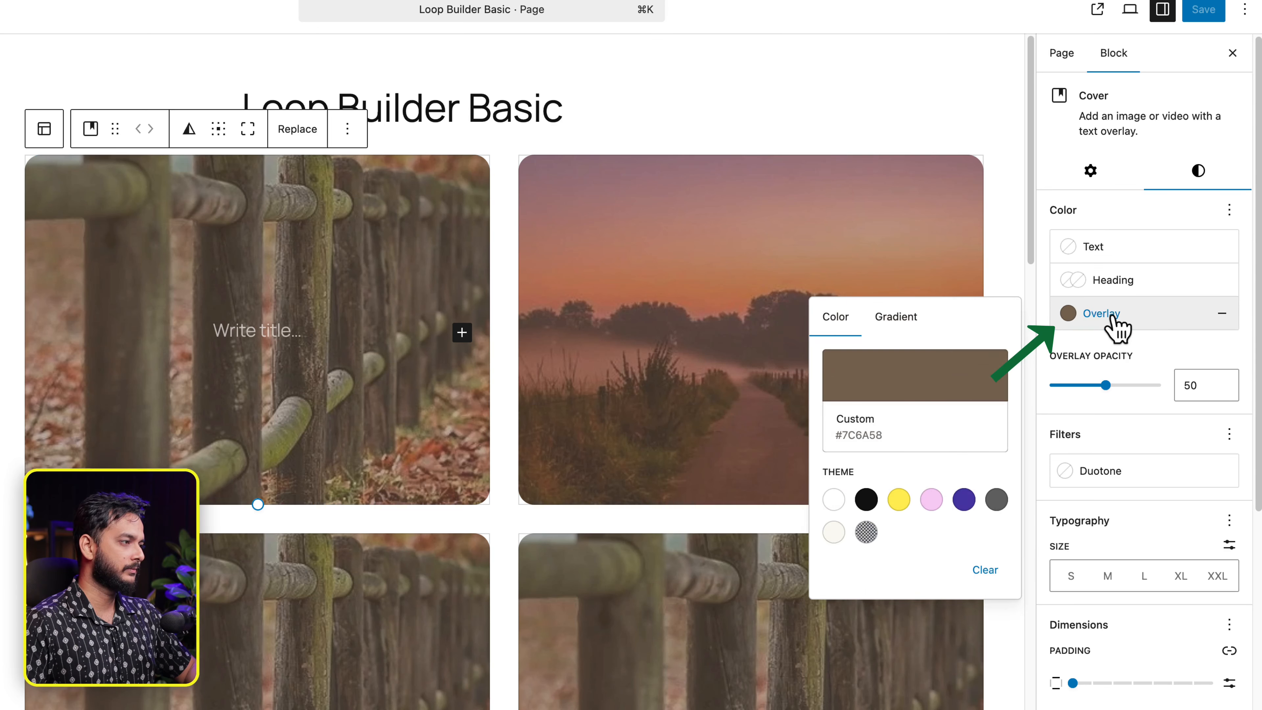
click(899, 321)
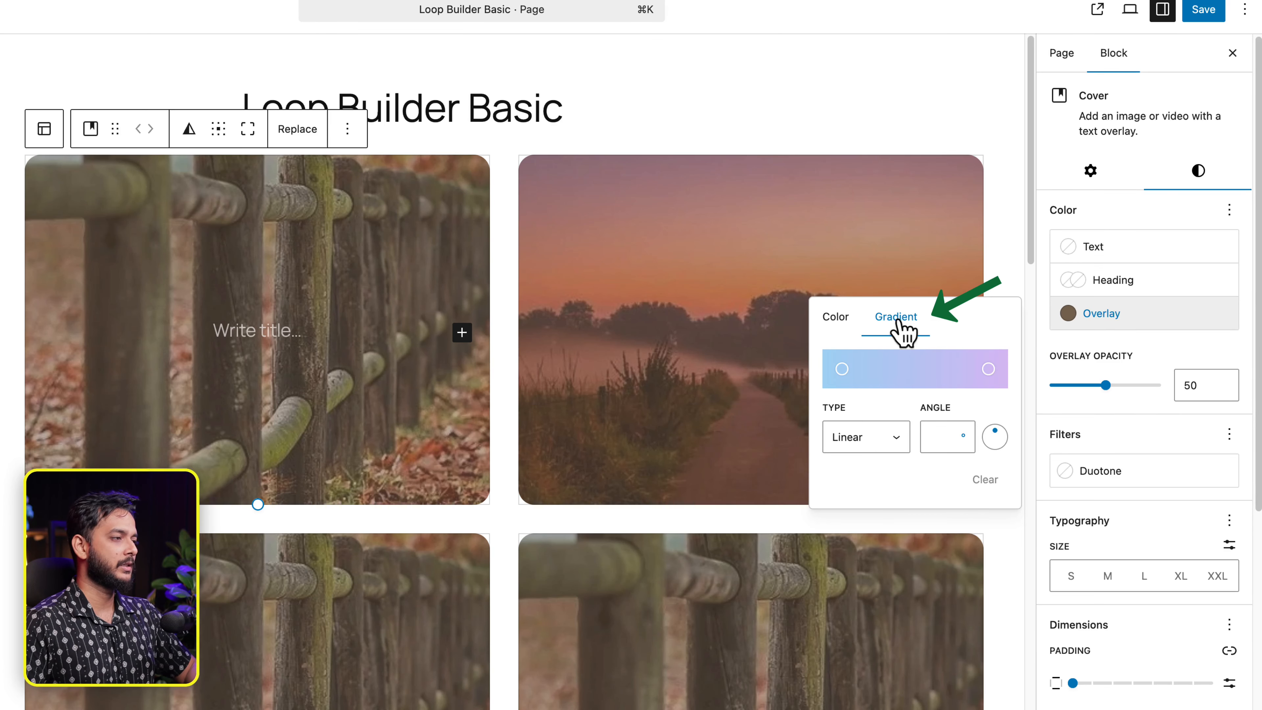
click(842, 369)
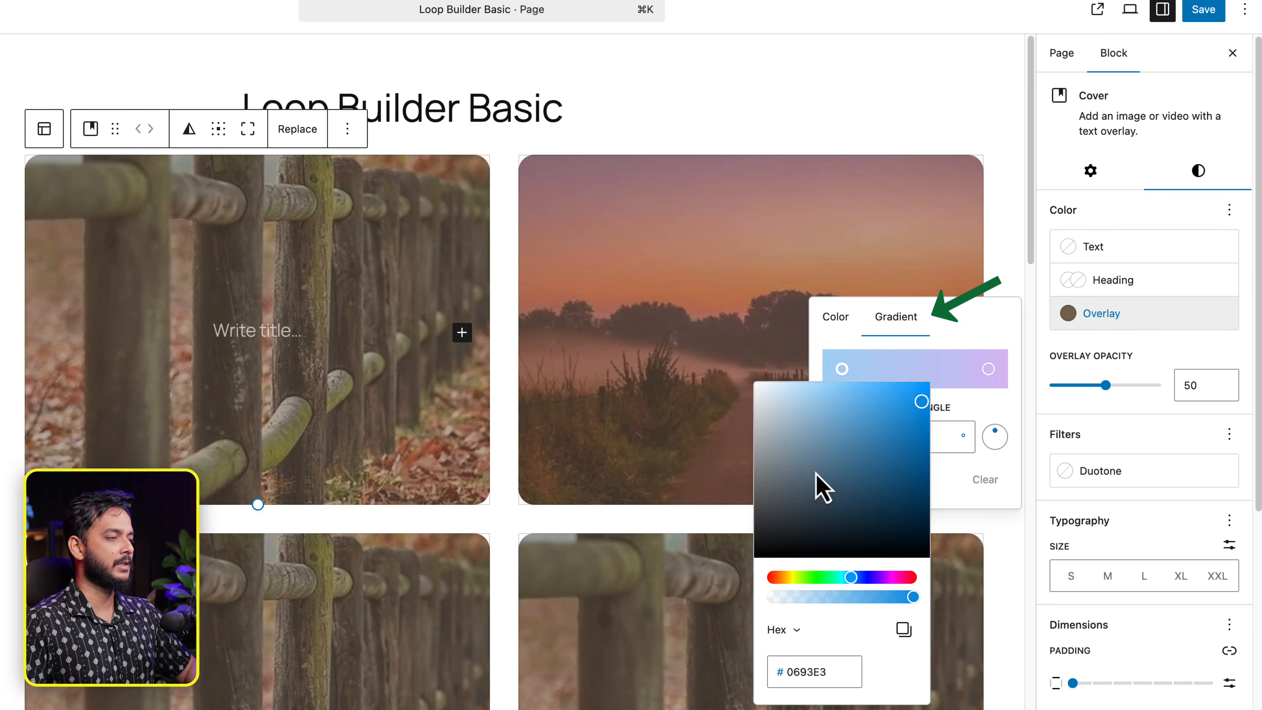
drag(823, 490, 756, 382)
click(991, 378)
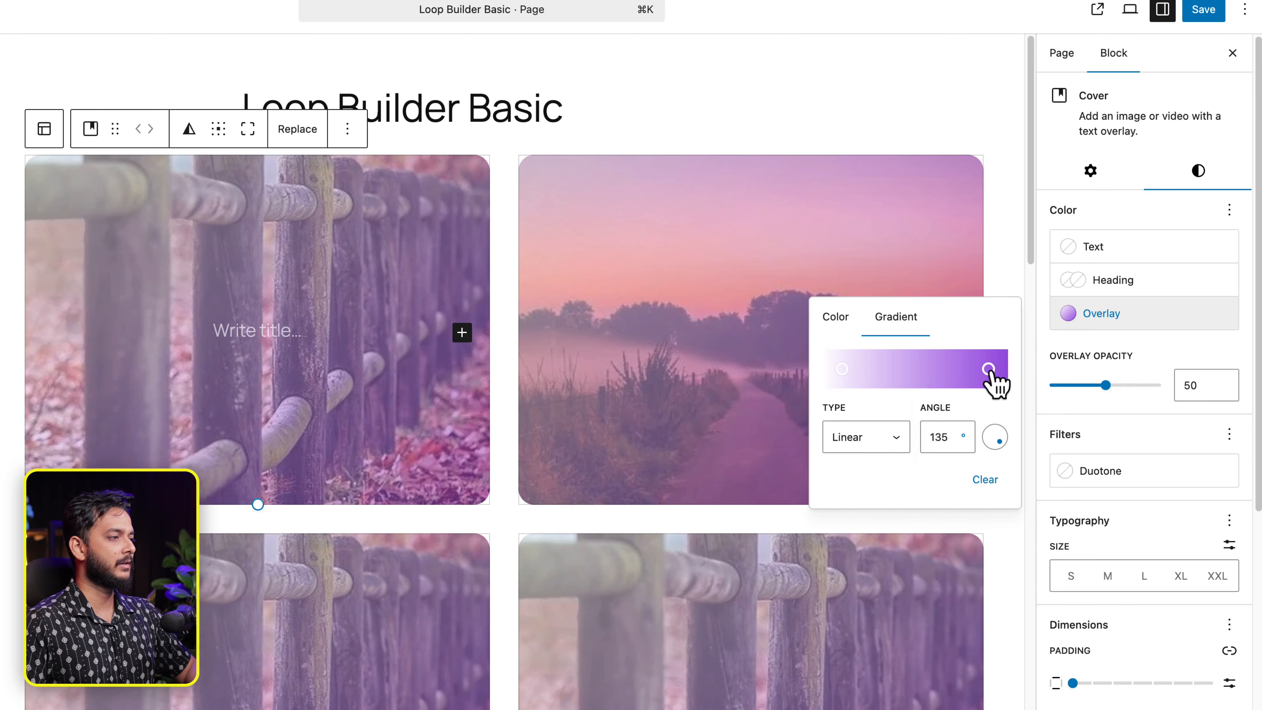
click(988, 371)
drag(981, 473, 826, 612)
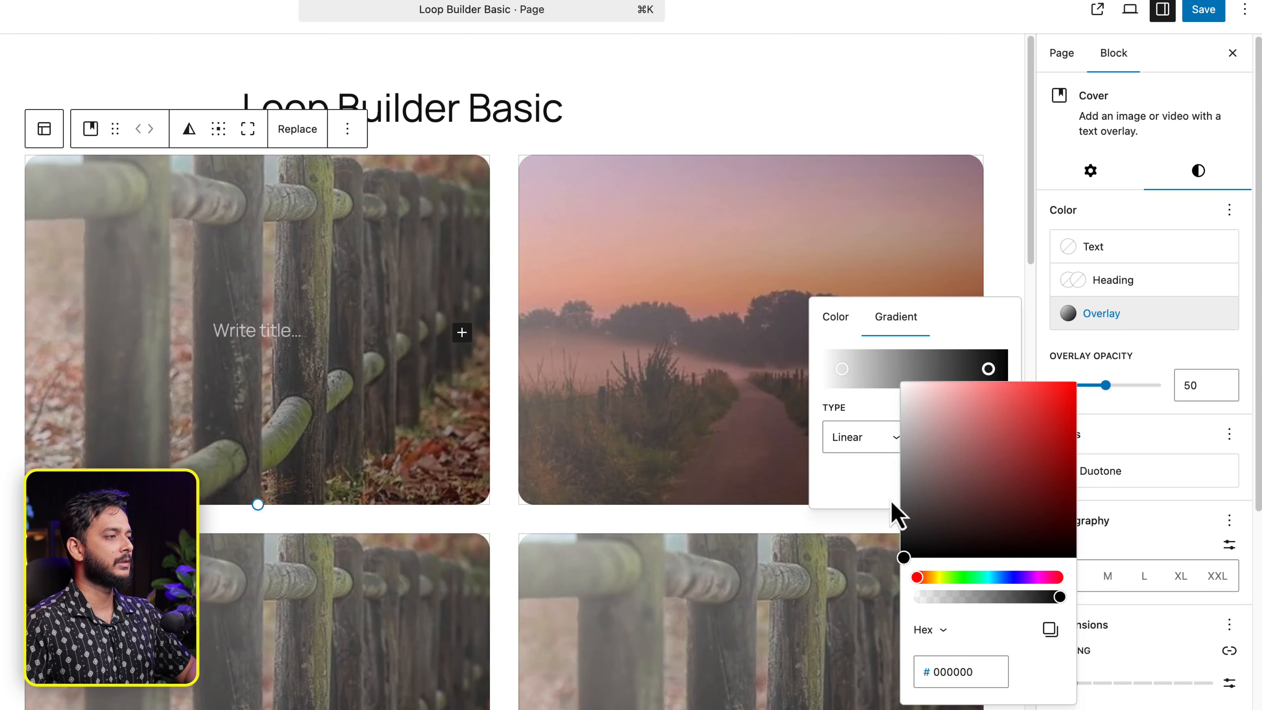
click(1009, 328)
mouse_move(995, 453)
mouse_down()
mouse_move(989, 467)
mouse_move(1009, 462)
mouse_up()
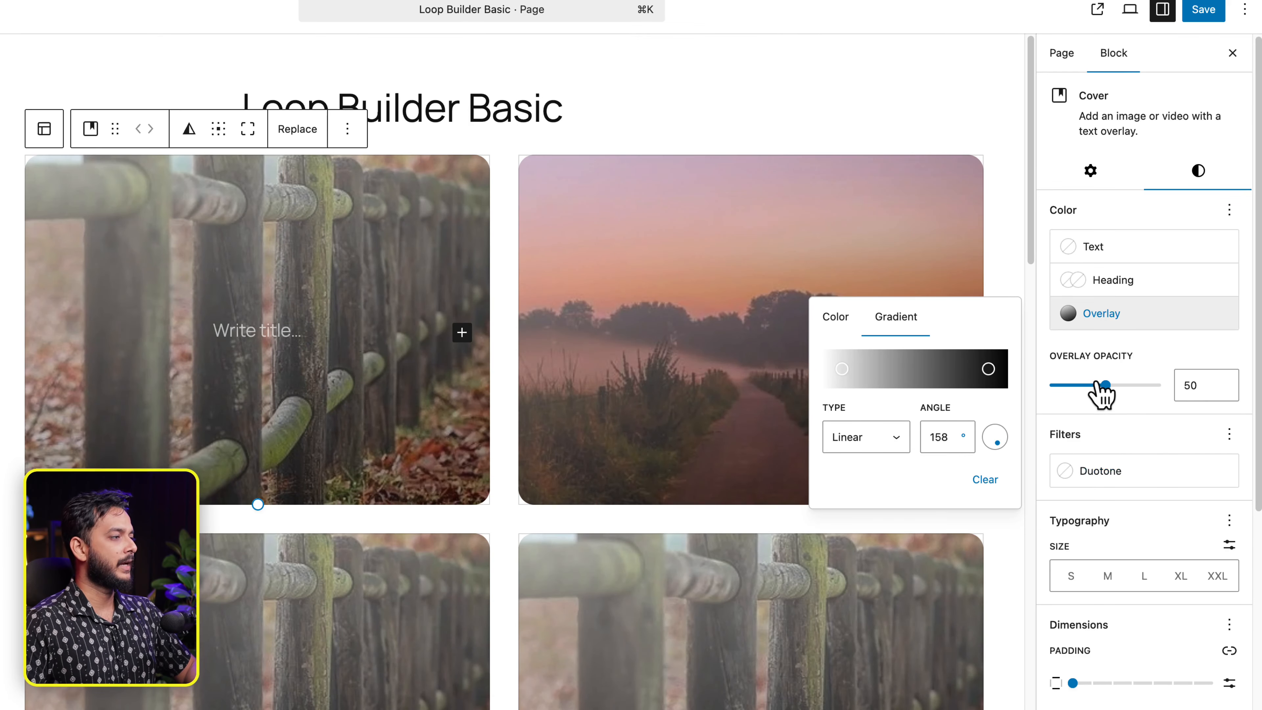
drag(1099, 387, 1152, 388)
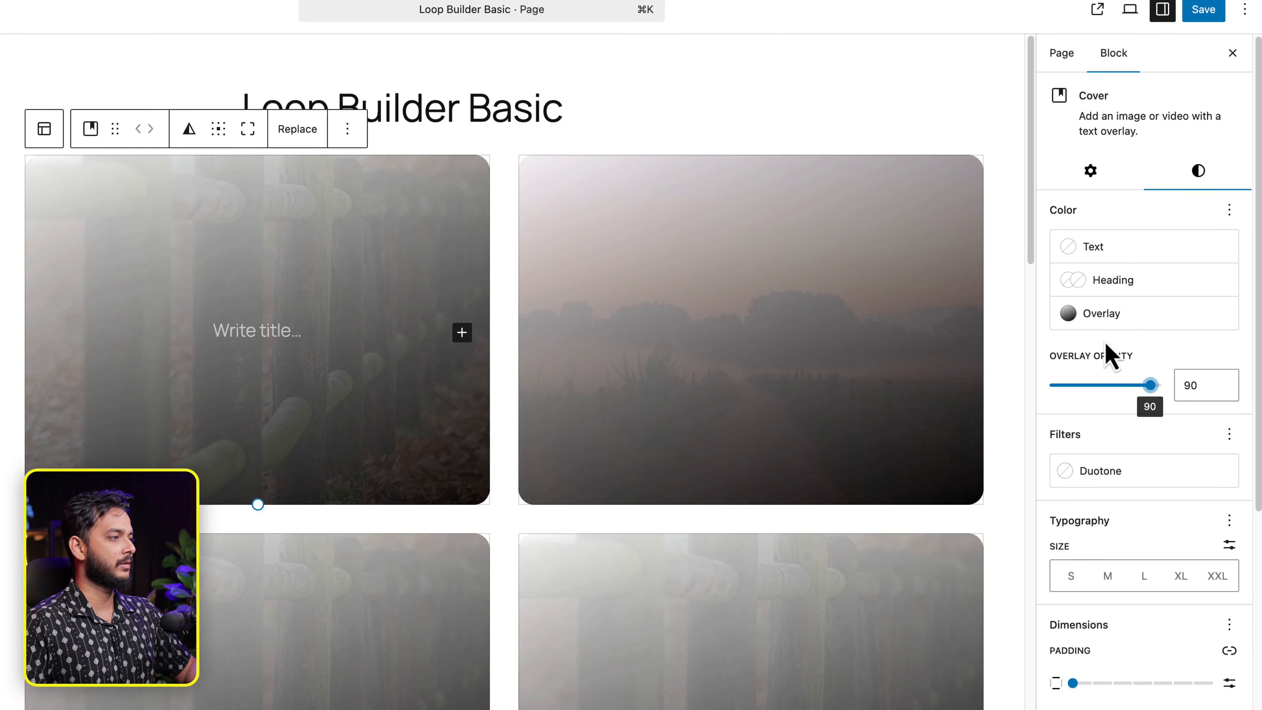
- Set the overlay gradient angle to 180° and the overlay opacity to 100
click(1115, 318)
drag(1006, 447, 976, 458)
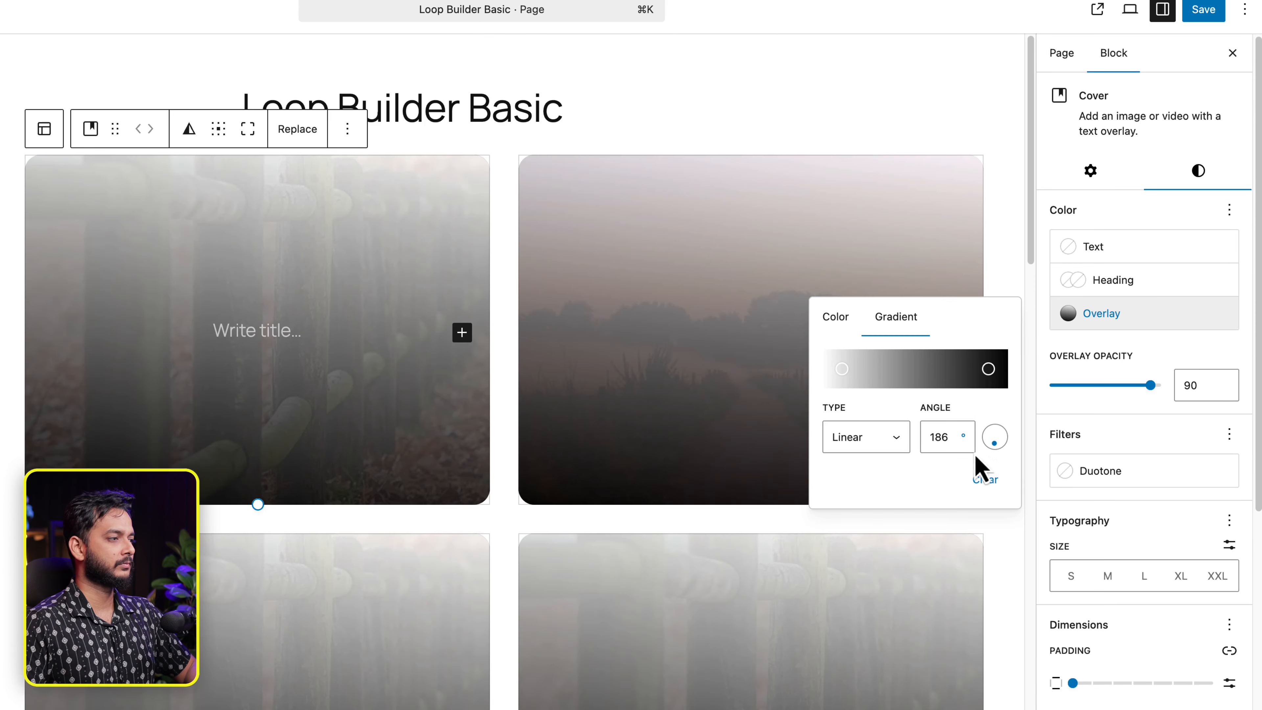
key(BackSpace)
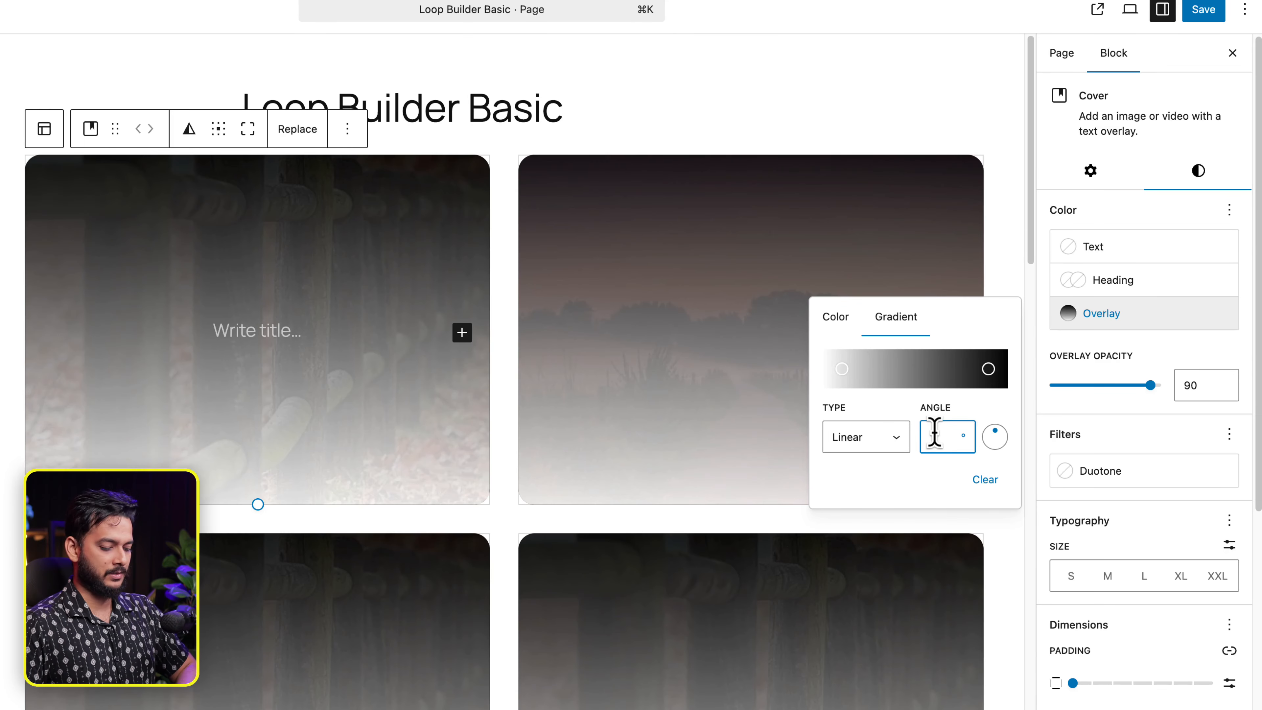
text(180)
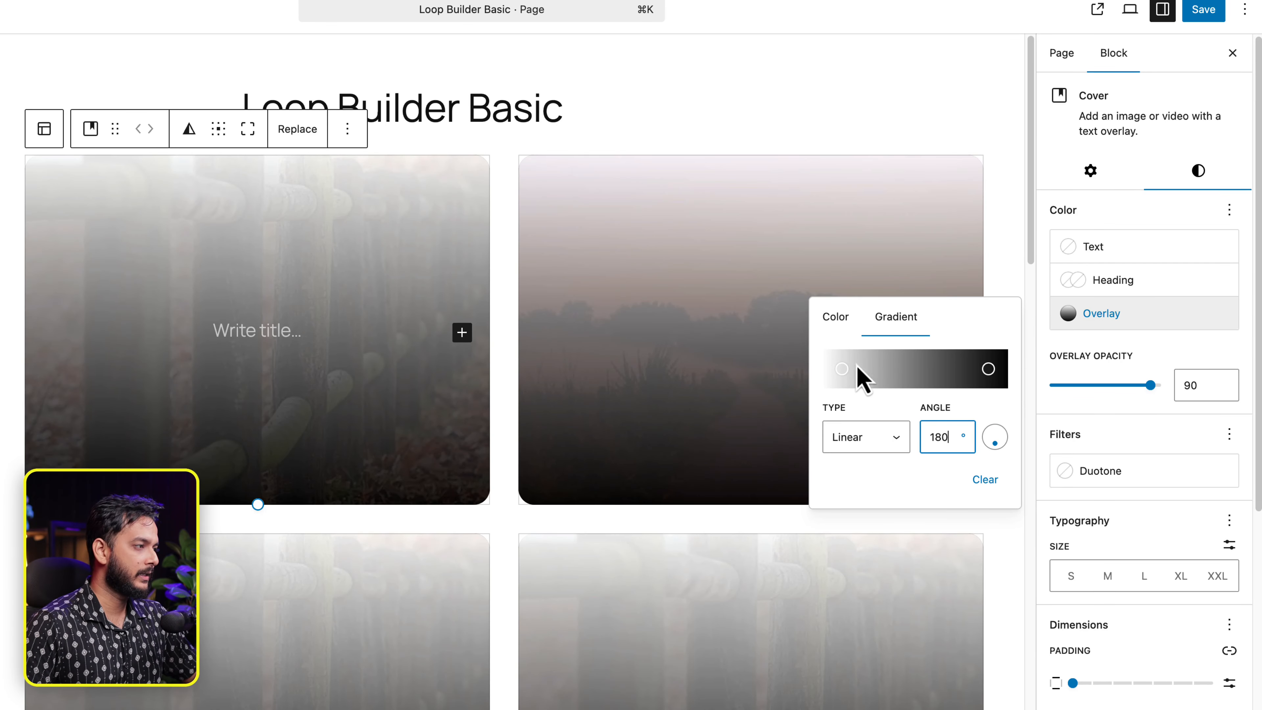
drag(1153, 387, 1171, 393)
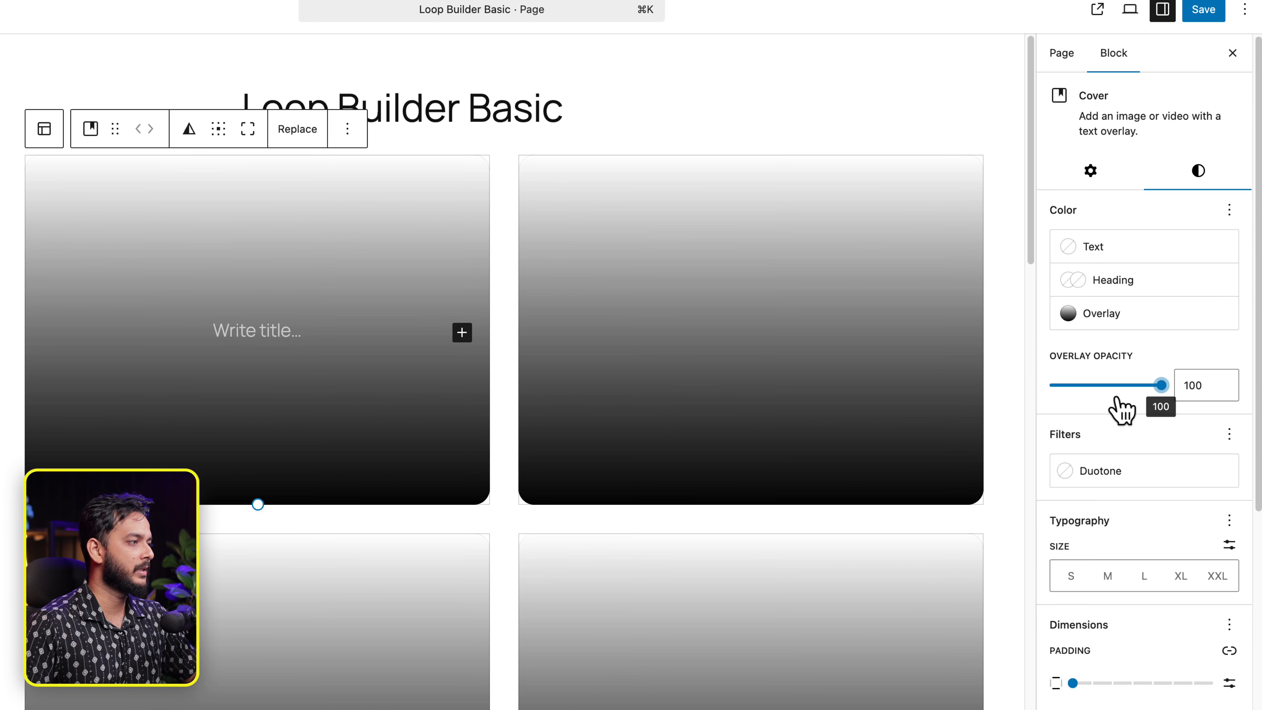
- Make the white stop translucent (FFFFFF52) and the black stop 000000E8, nudging it inward
click(1079, 321)
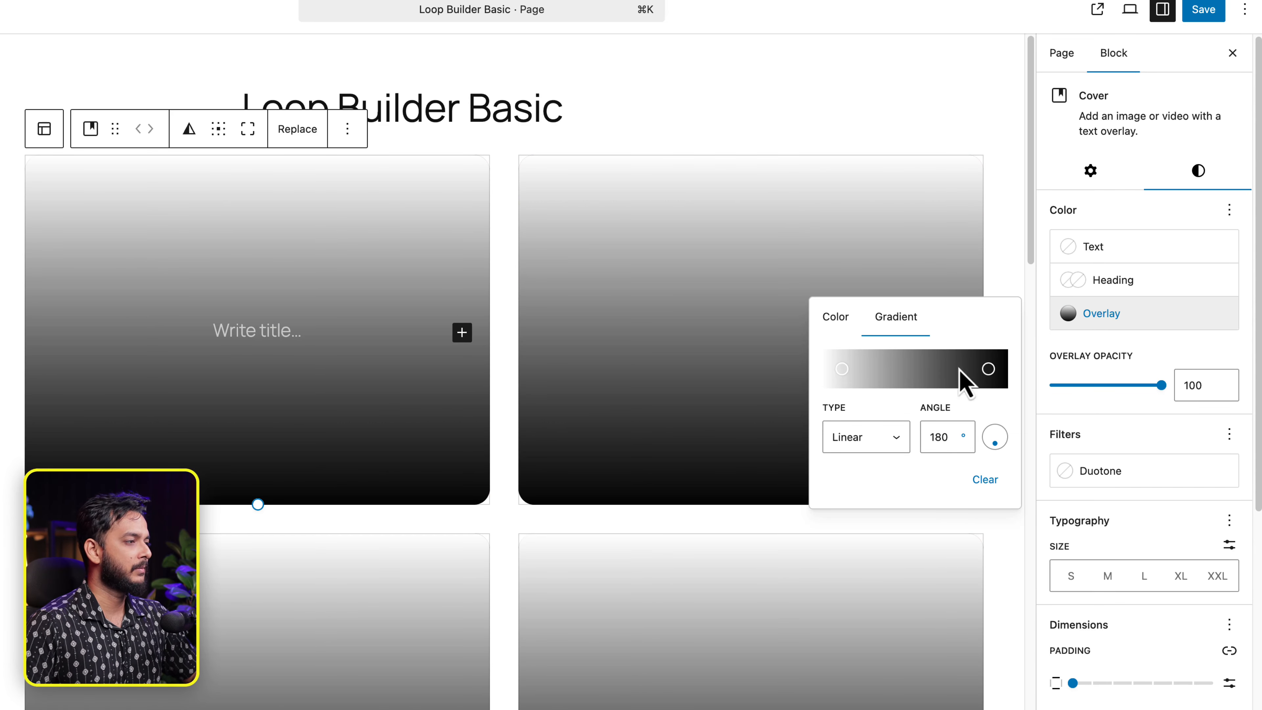
click(844, 369)
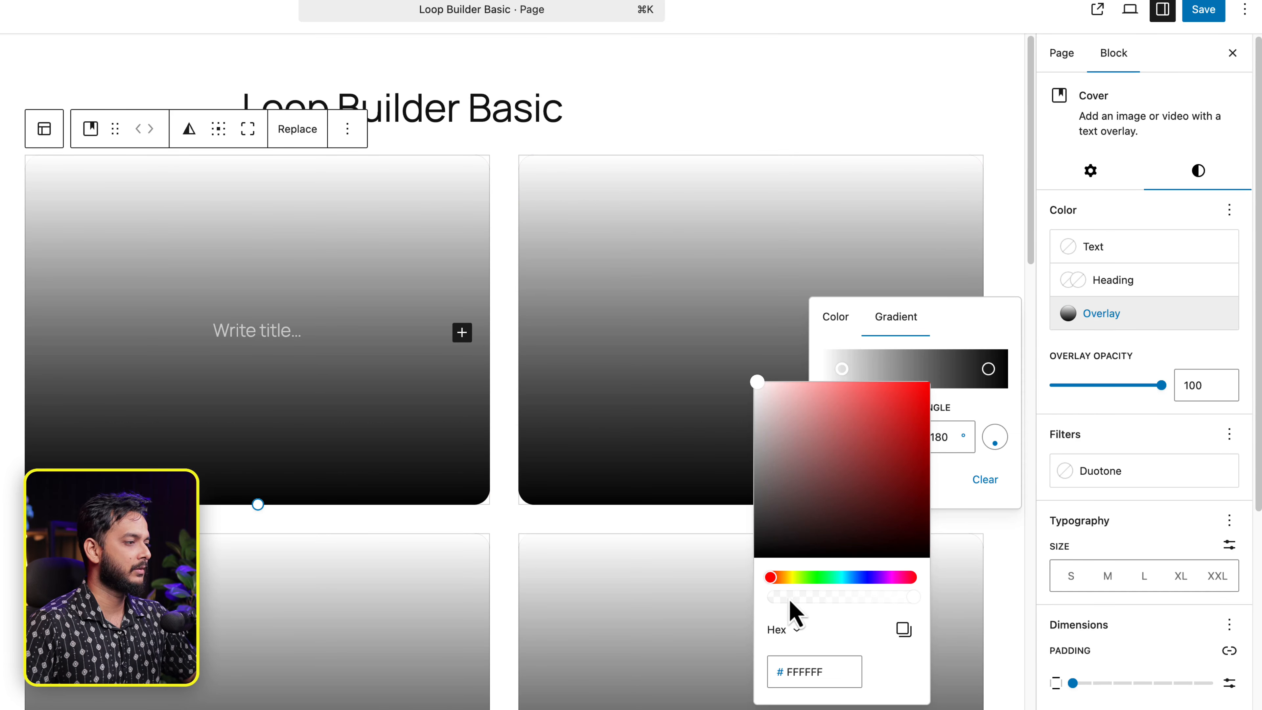
mouse_move(839, 599)
mouse_down()
mouse_move(792, 607)
mouse_move(835, 614)
mouse_move(820, 612)
mouse_up()
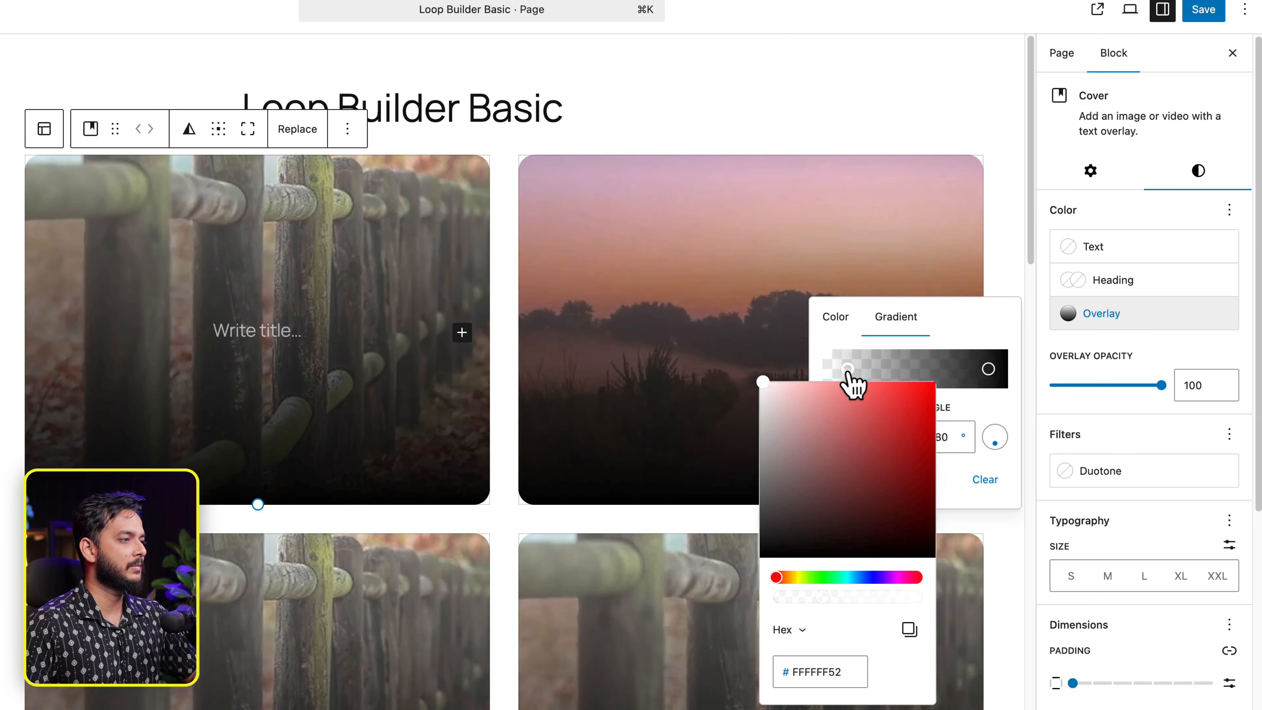
drag(980, 376, 965, 382)
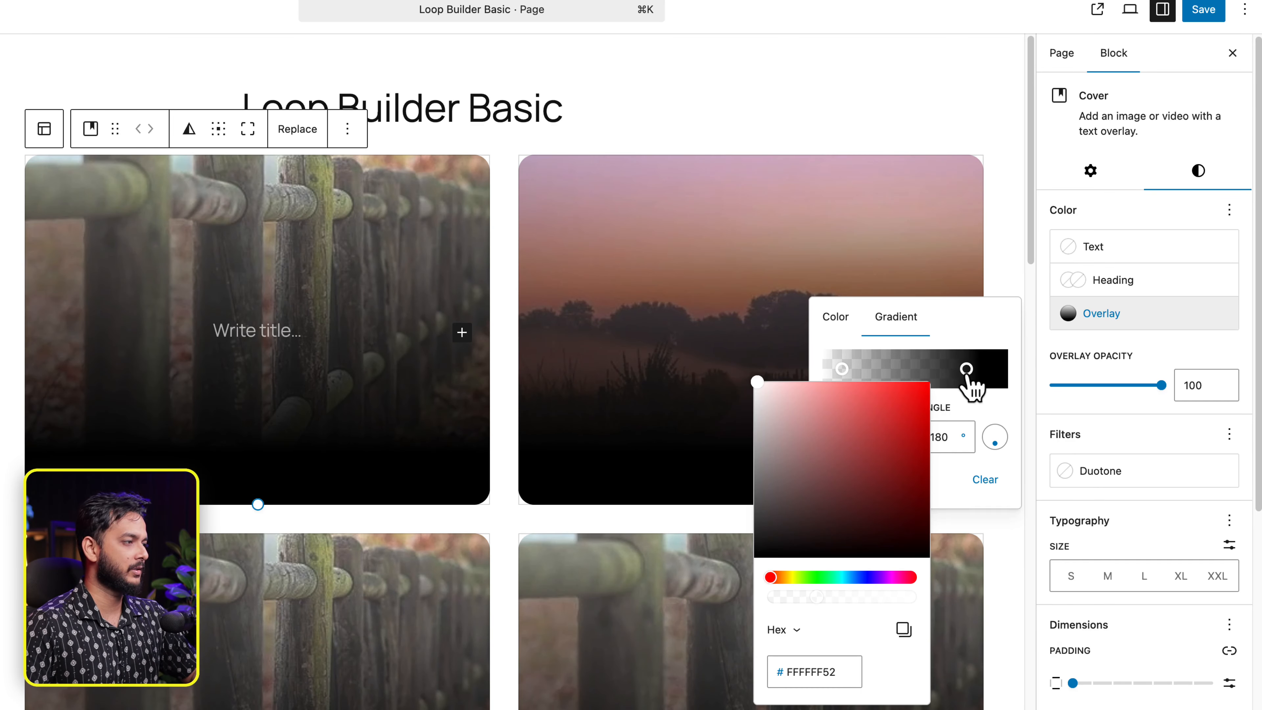
click(967, 373)
drag(1004, 600, 1025, 607)
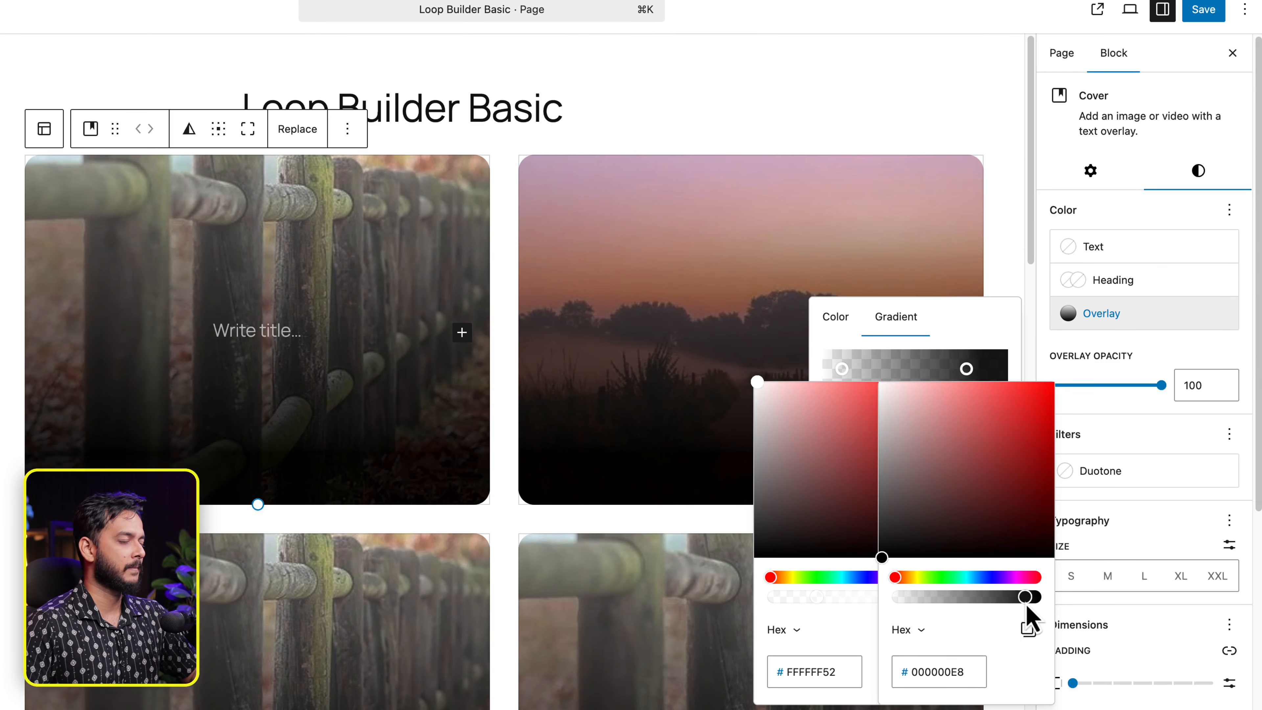
click(356, 393)
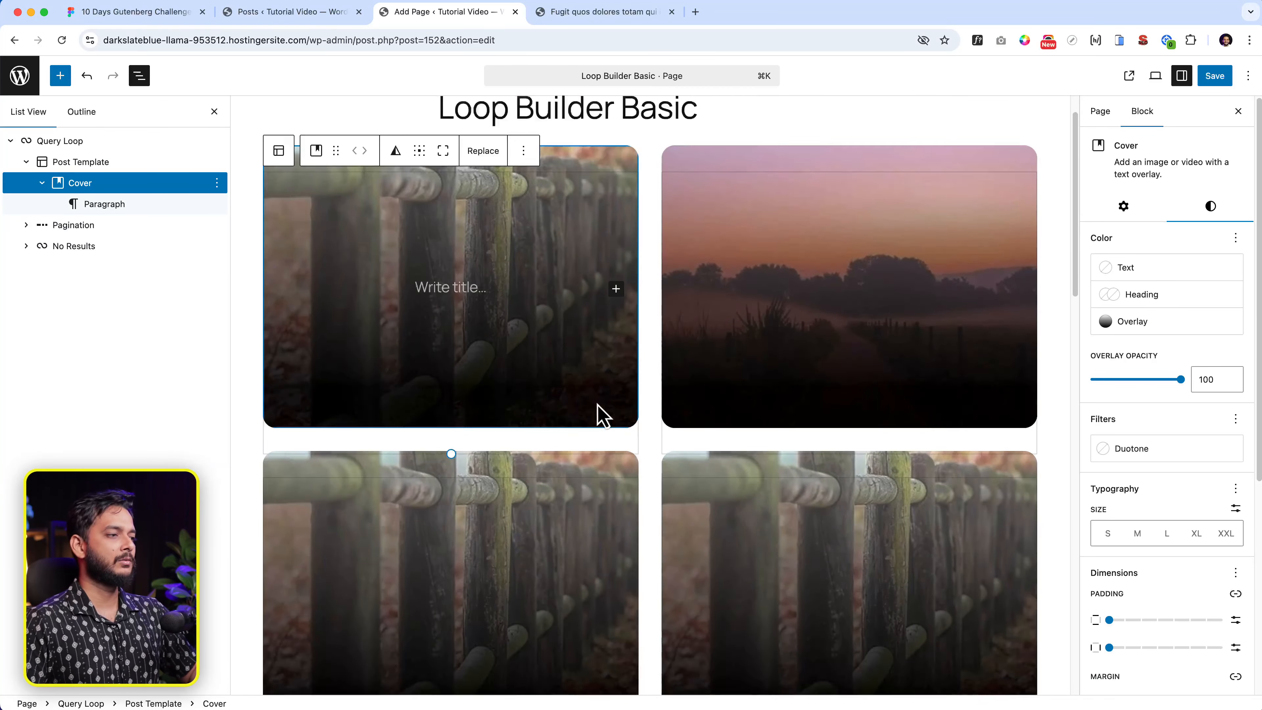
scroll(450, 437, down, 5)
scroll(654, 429, down, 10)
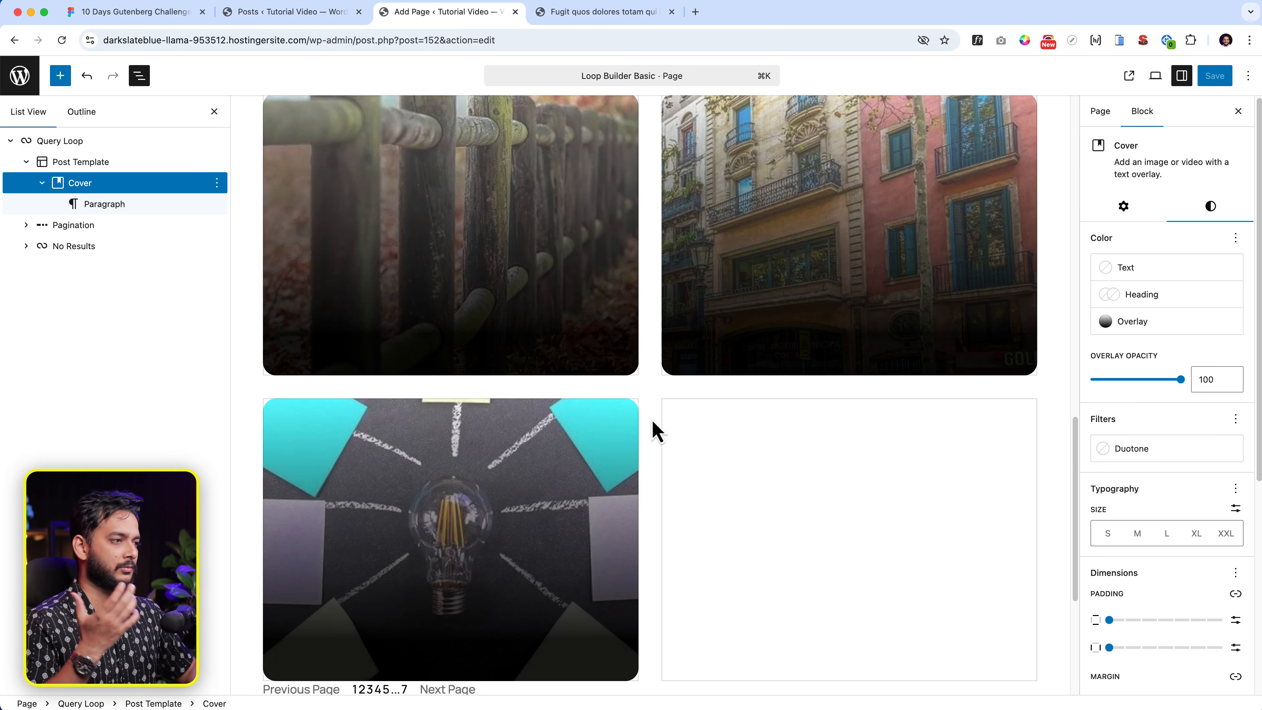
scroll(696, 425, up, 8)
click(569, 352)
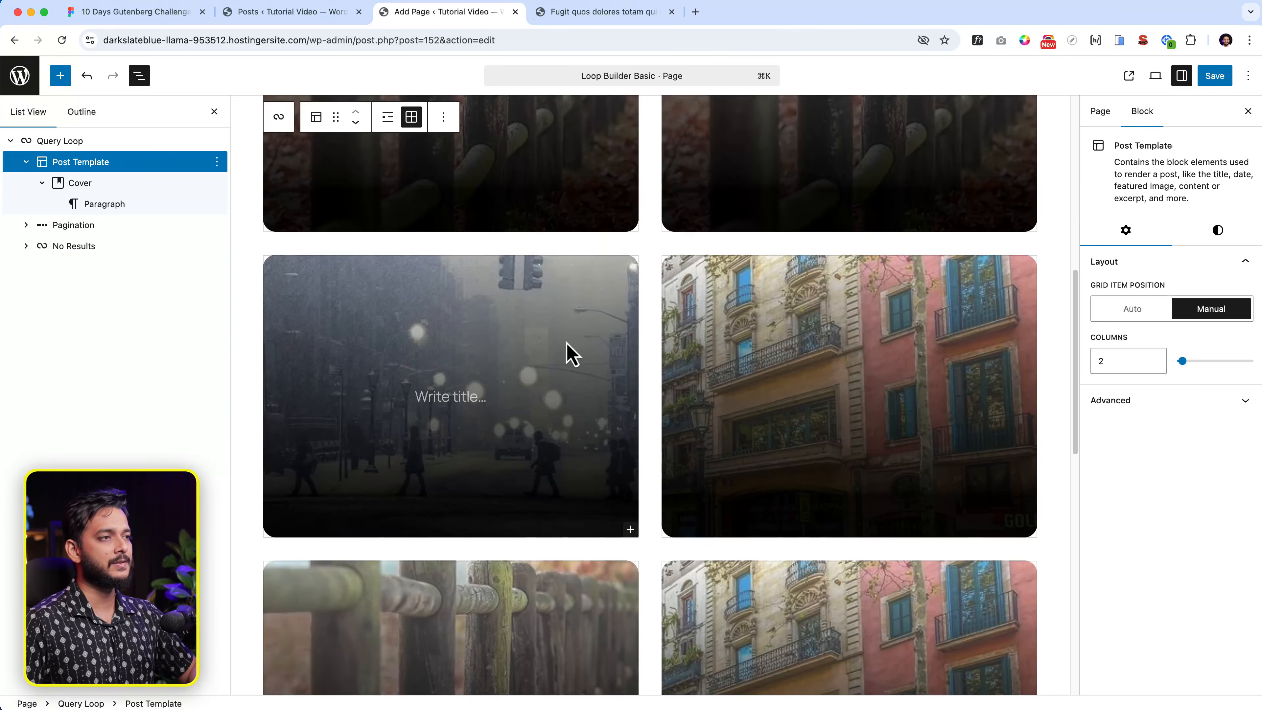
scroll(489, 376, up, 5)
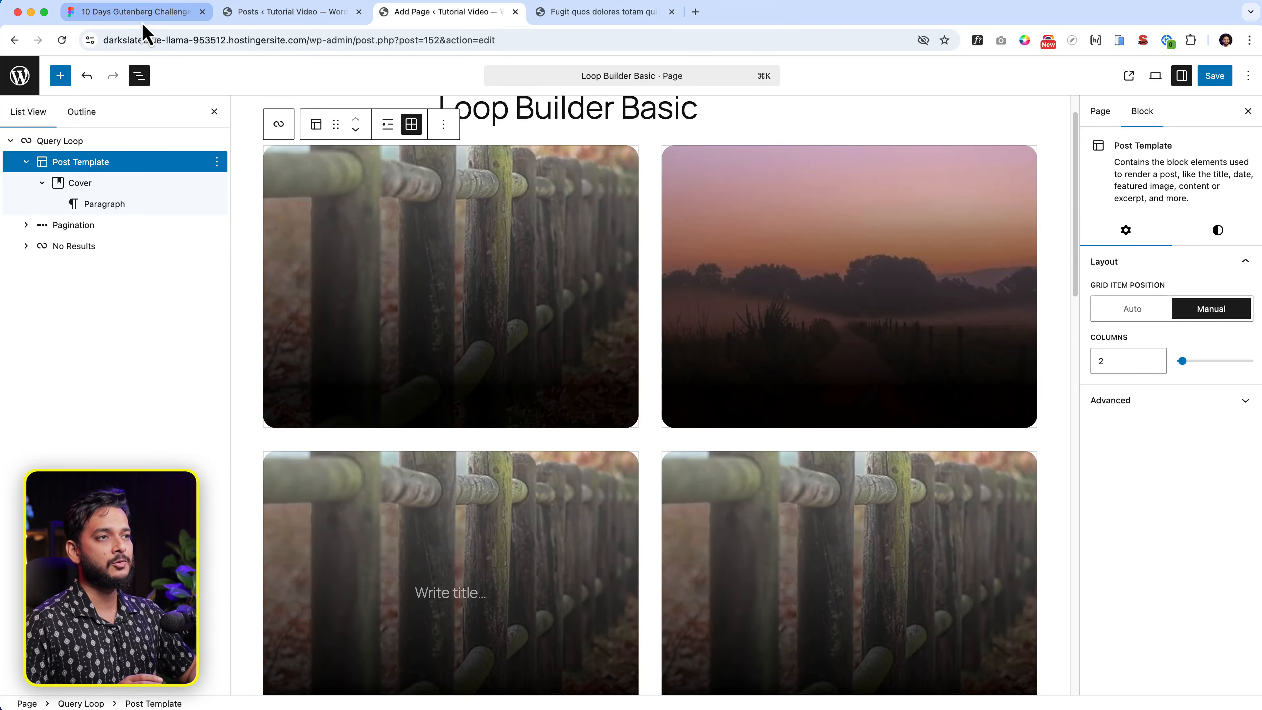
click(137, 11)
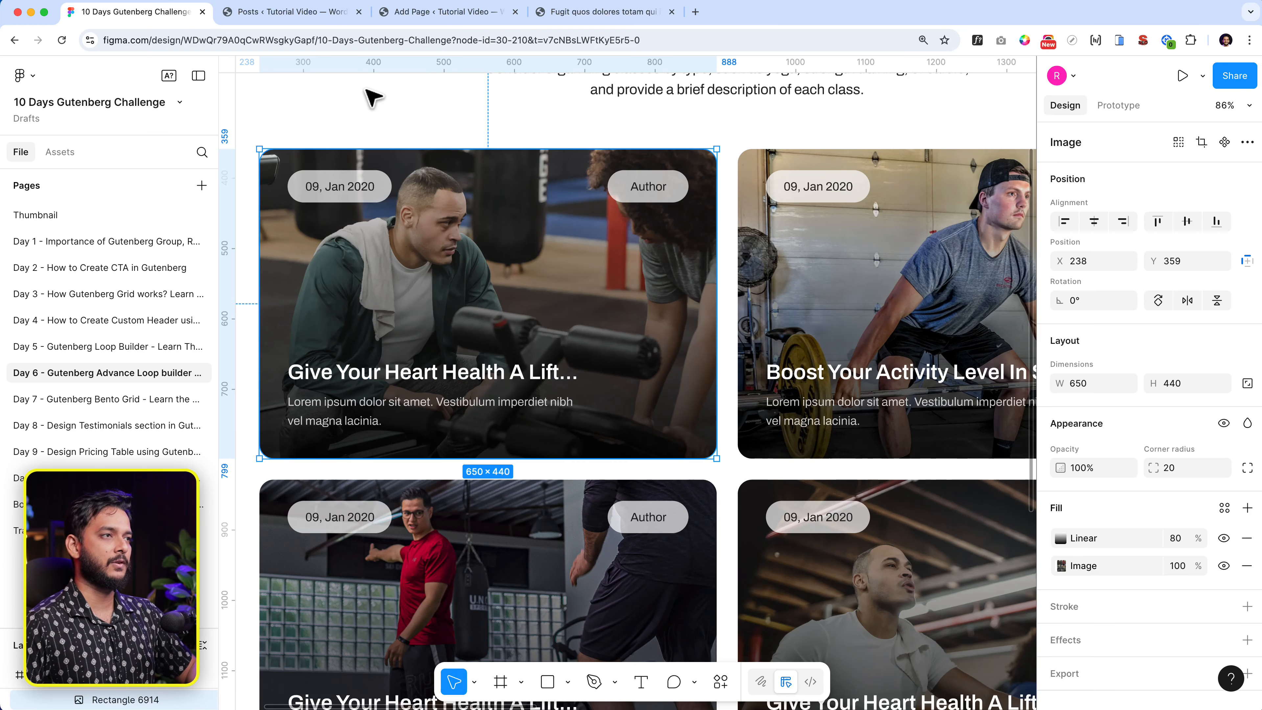
click(442, 12)
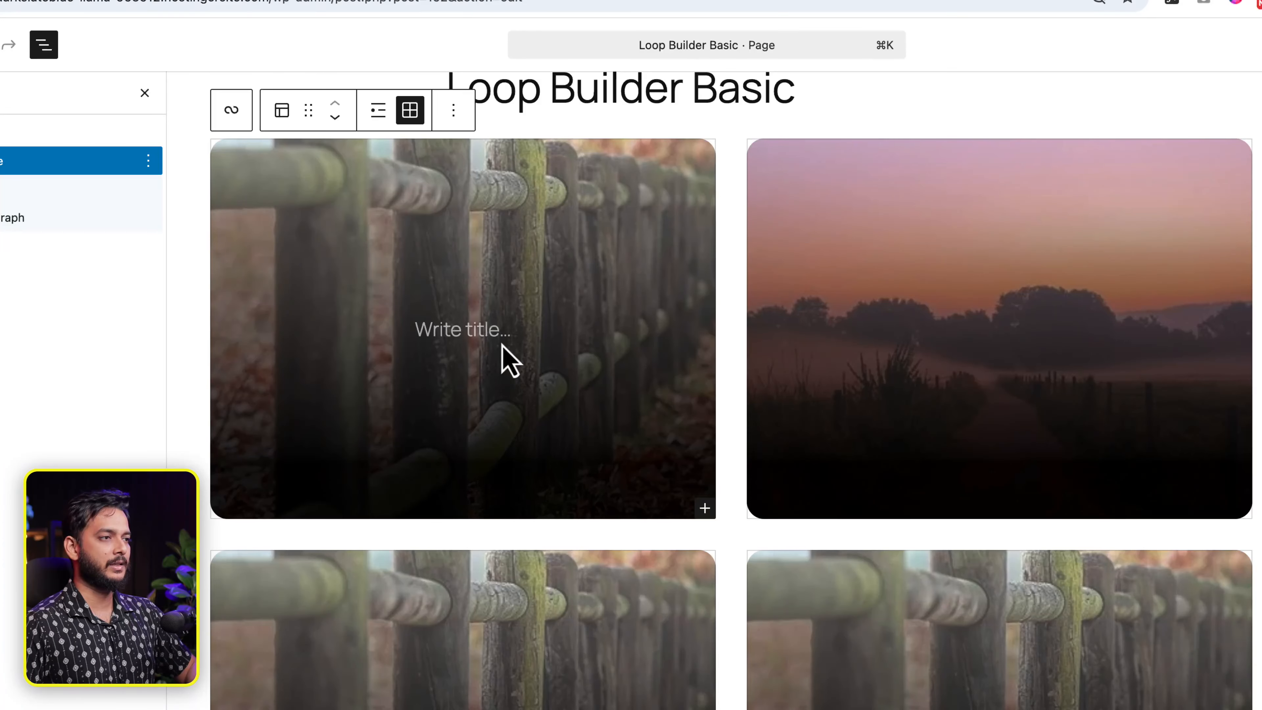
- Replace the card's empty paragraph with a Post Title block via /title
click(491, 331)
text(/tit)
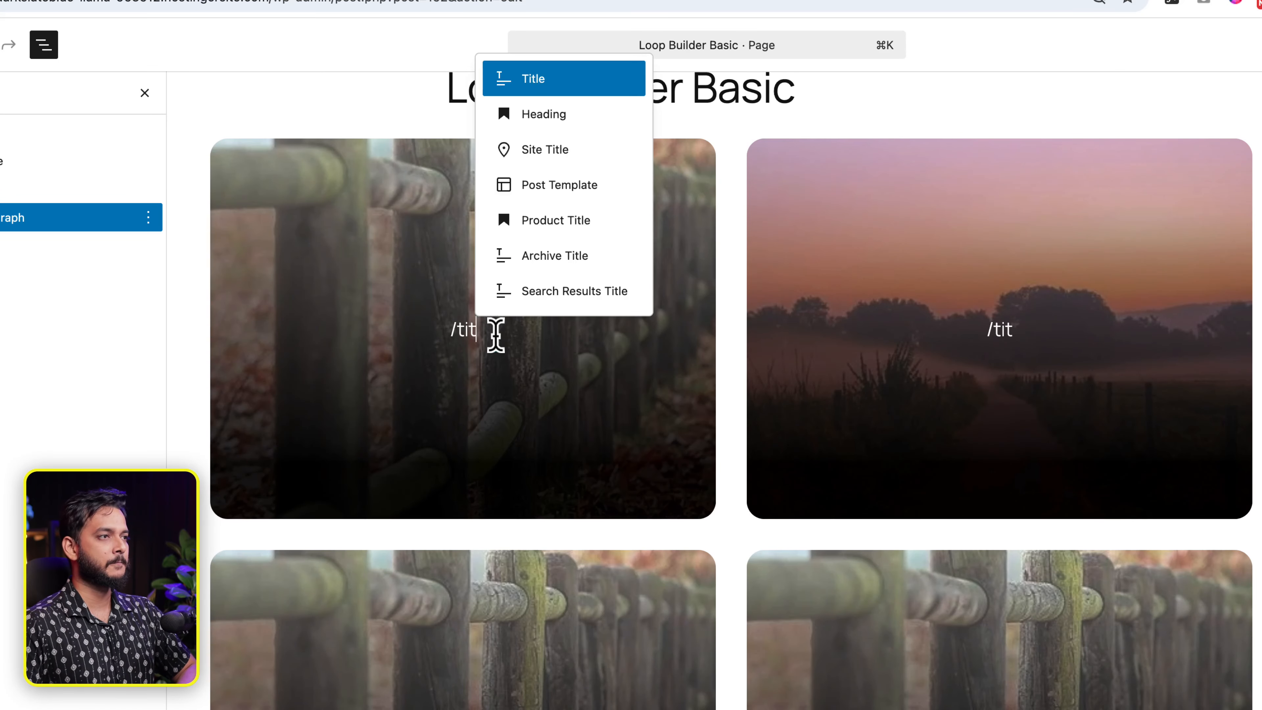
key(Return)
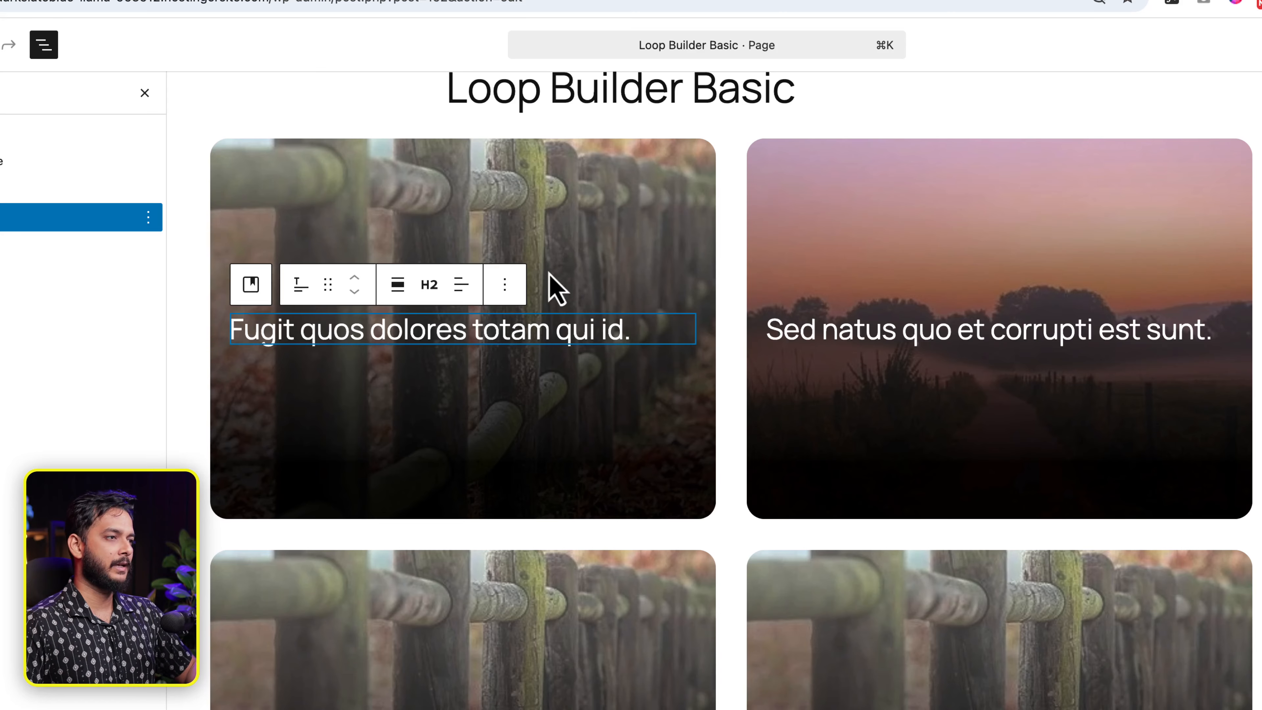
- Add a Post Excerpt block below the title and cap it at 22 words
click(505, 285)
click(552, 489)
text(/ex)
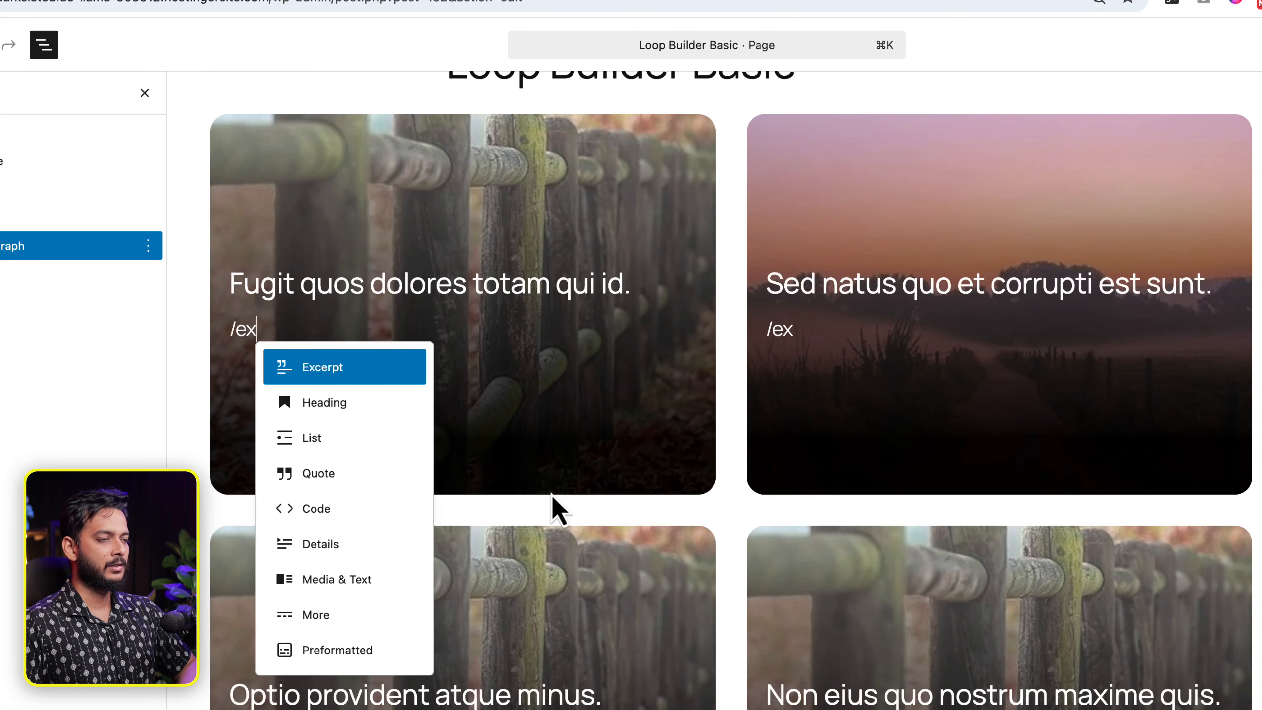
key(Return)
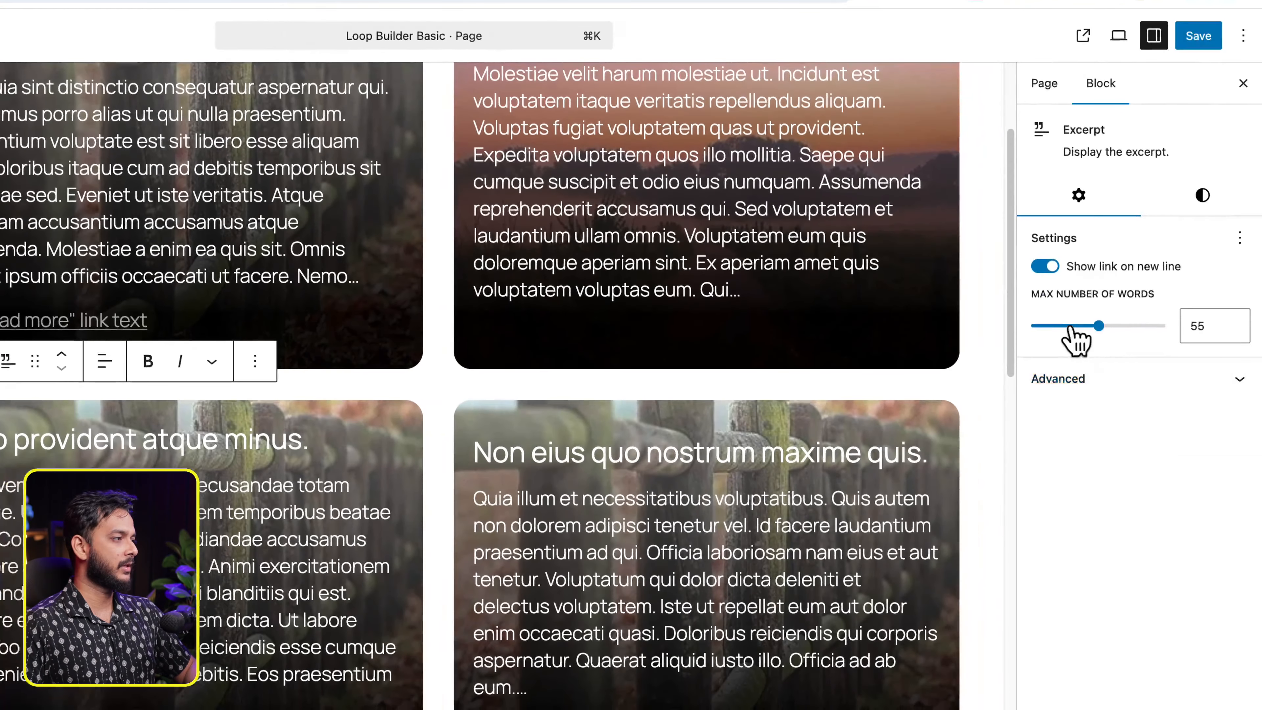
drag(1070, 328, 1050, 327)
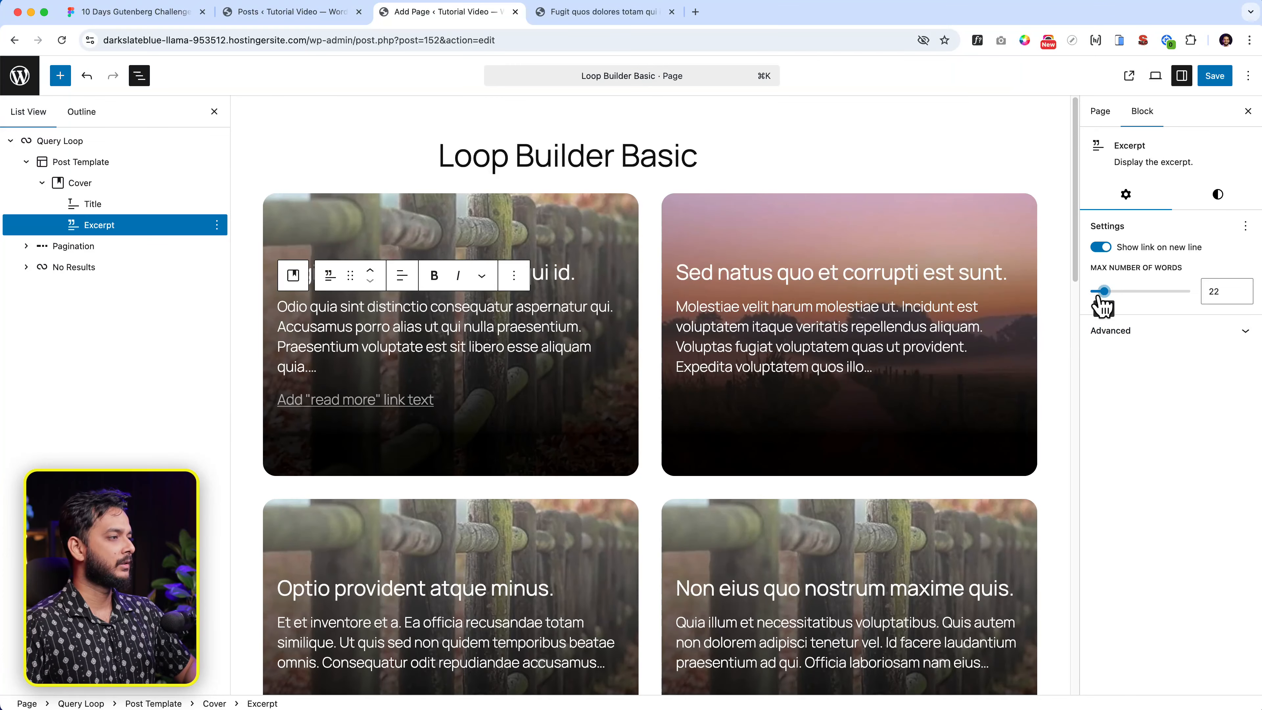
click(882, 306)
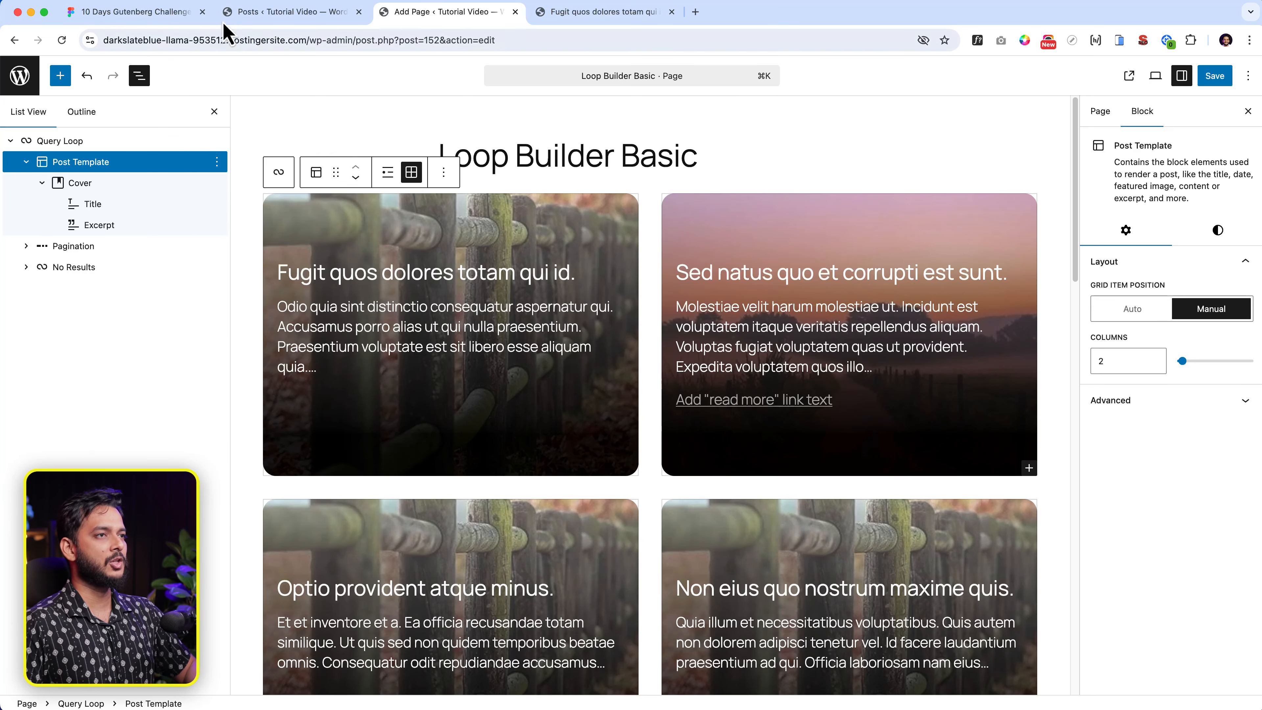
- In Figma, detach the excerpt's text style to reveal Archivo Regular 17
click(150, 12)
double_click(446, 410)
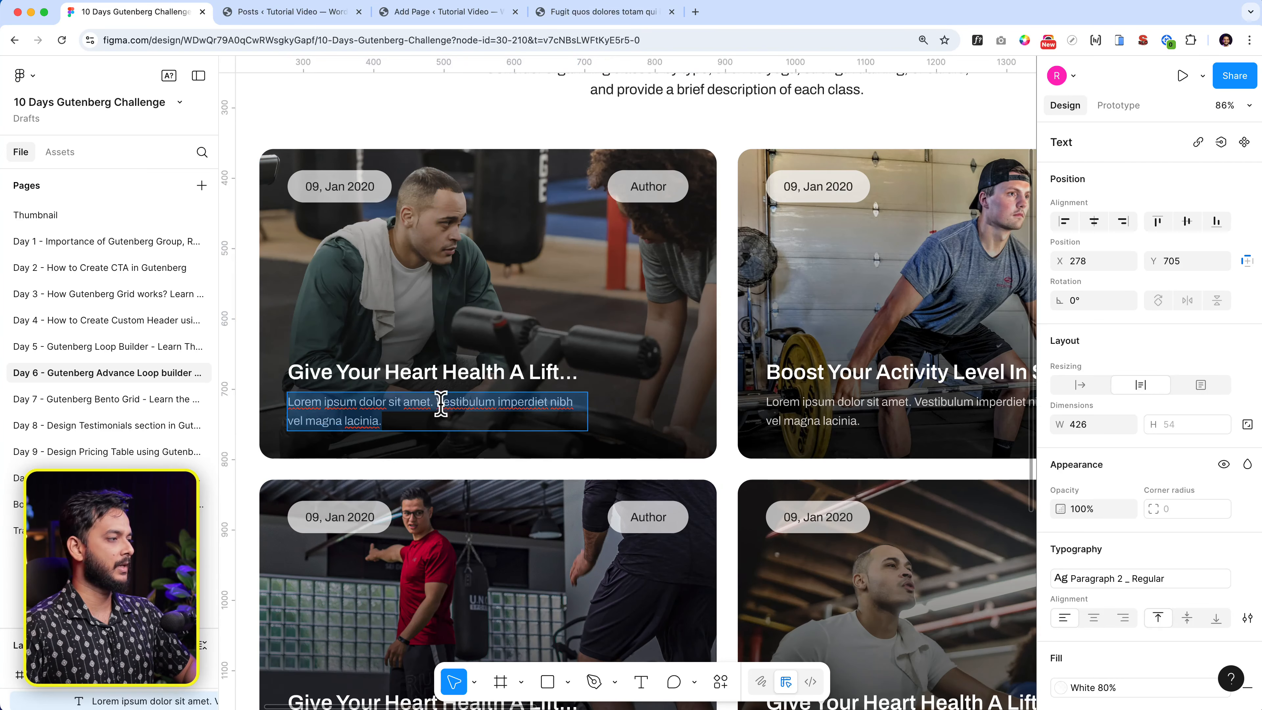
scroll(1197, 542, down, 3)
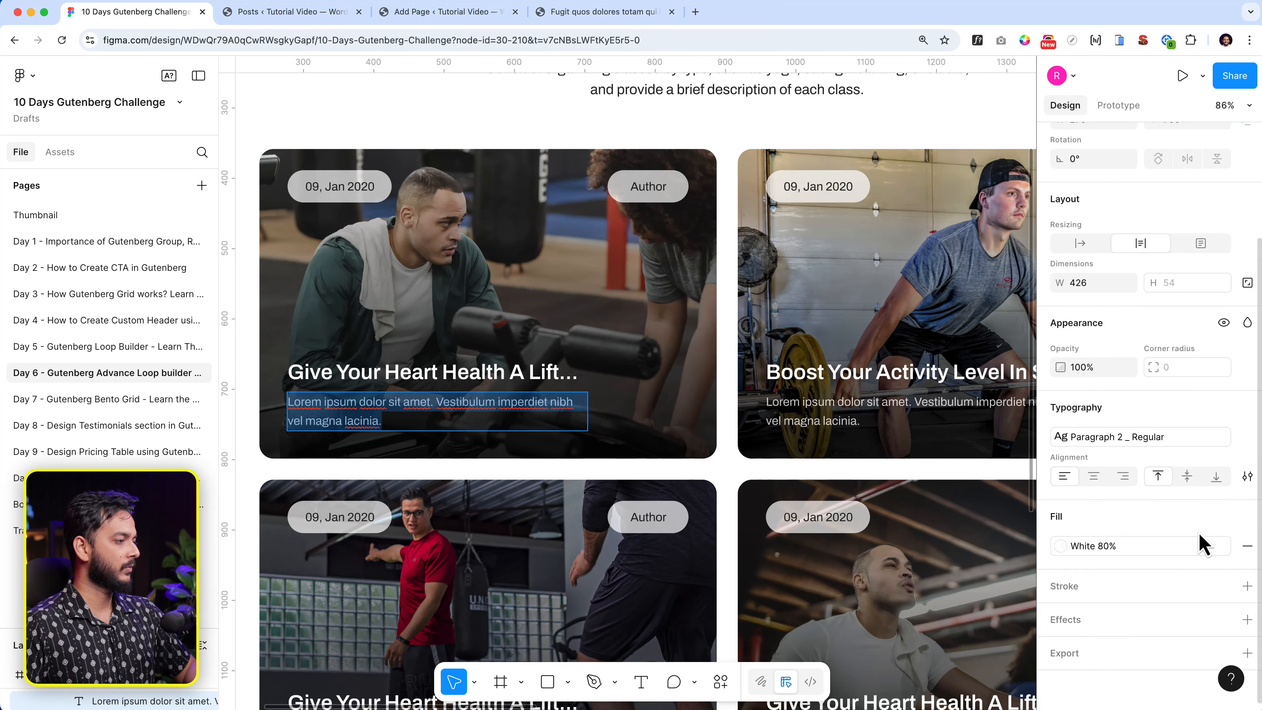
scroll(1203, 542, up, 3)
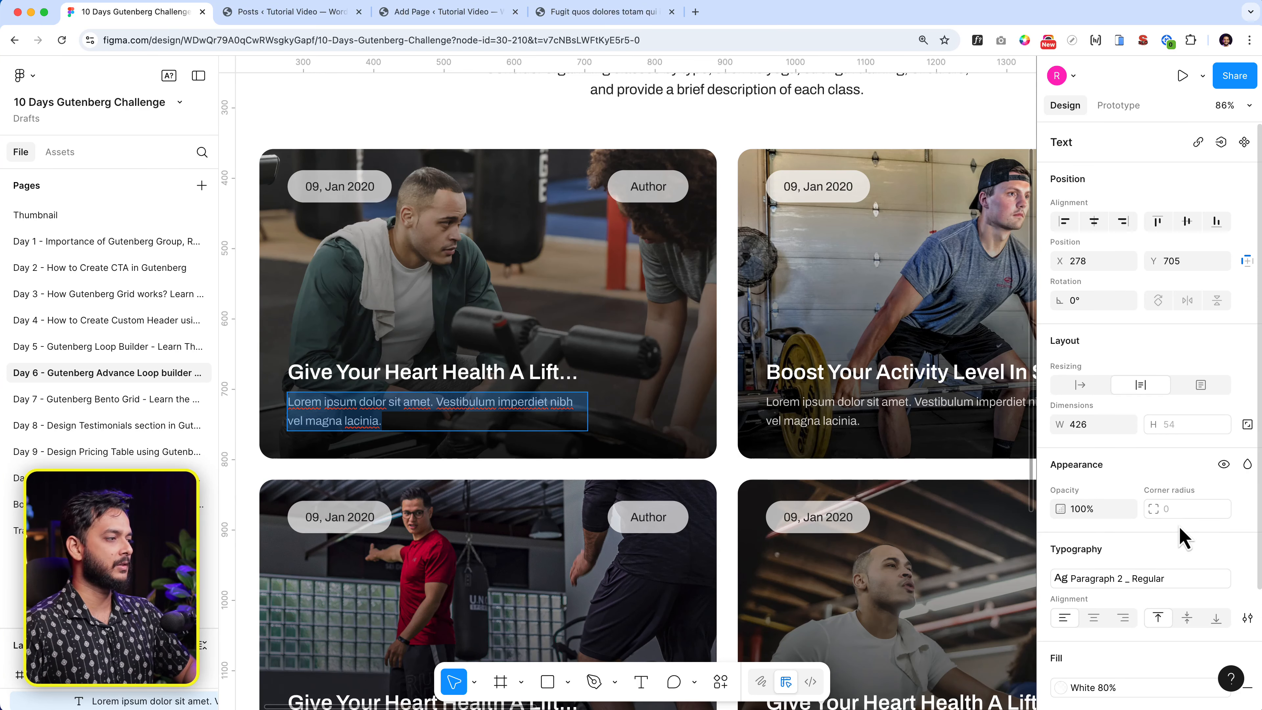
click(1155, 578)
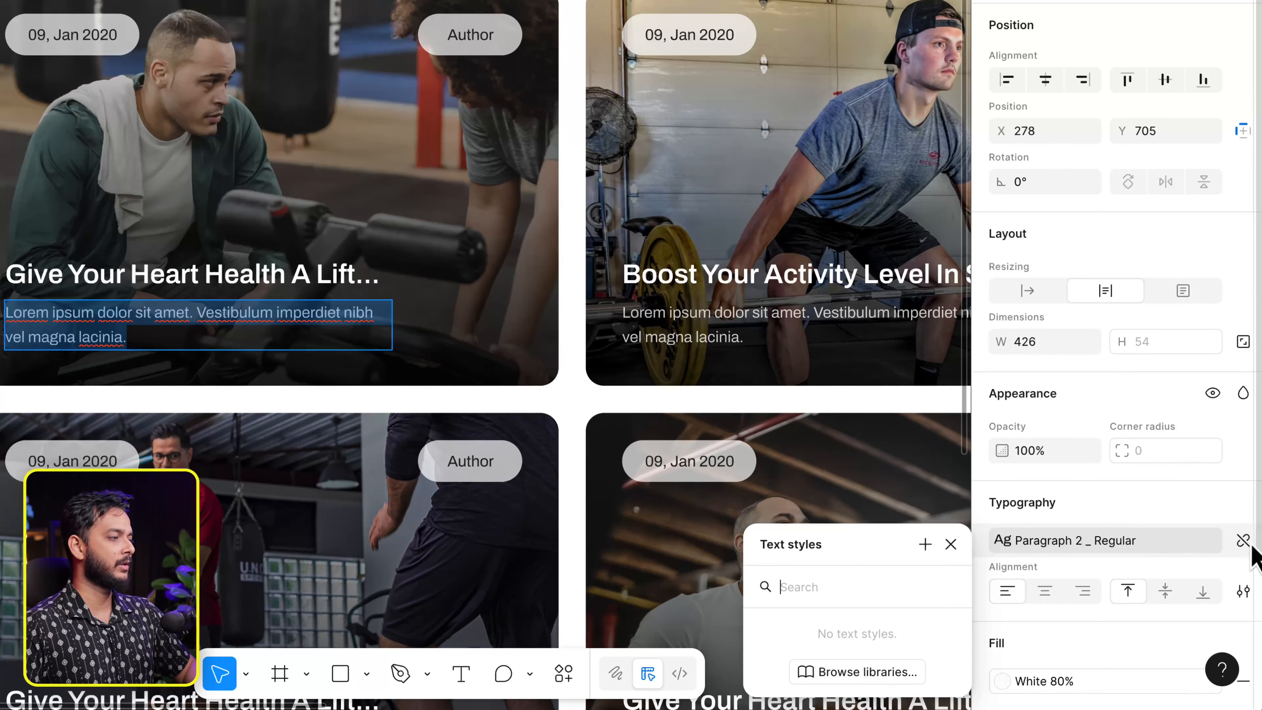
click(1244, 542)
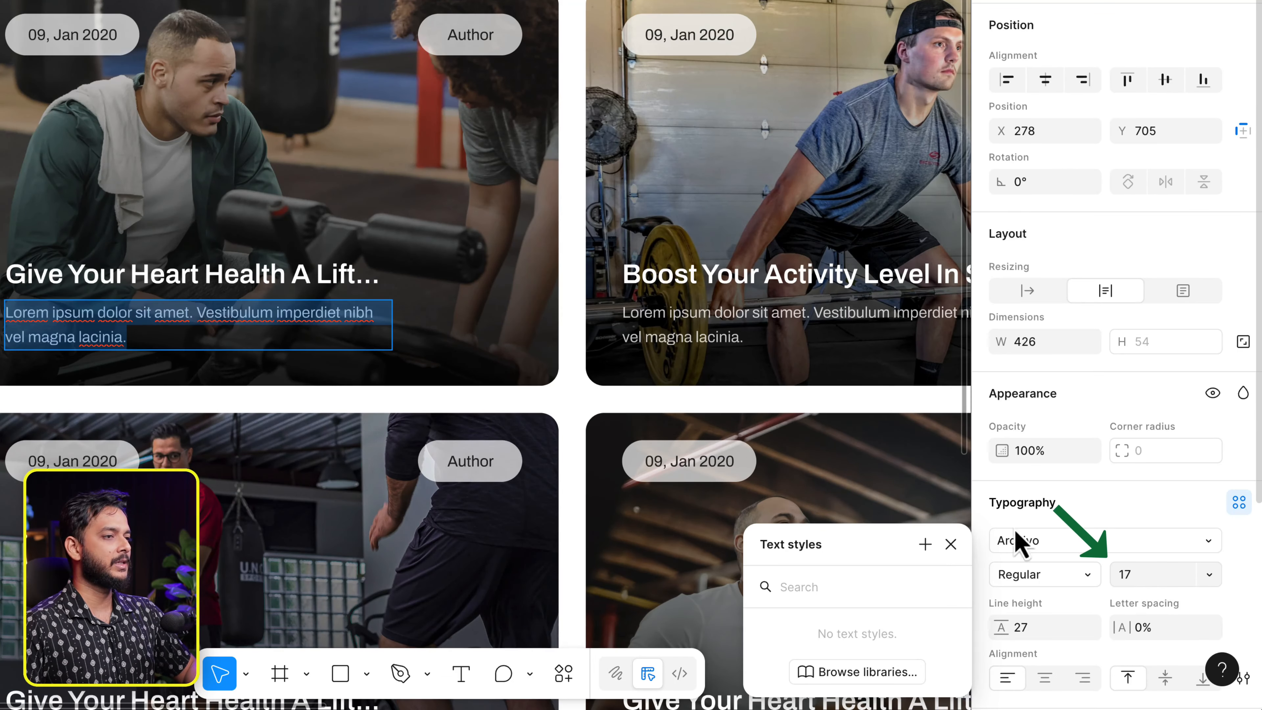
- Detach the title's H6 style to reveal Archivo SemiBold 30, then return to WordPress
click(82, 272)
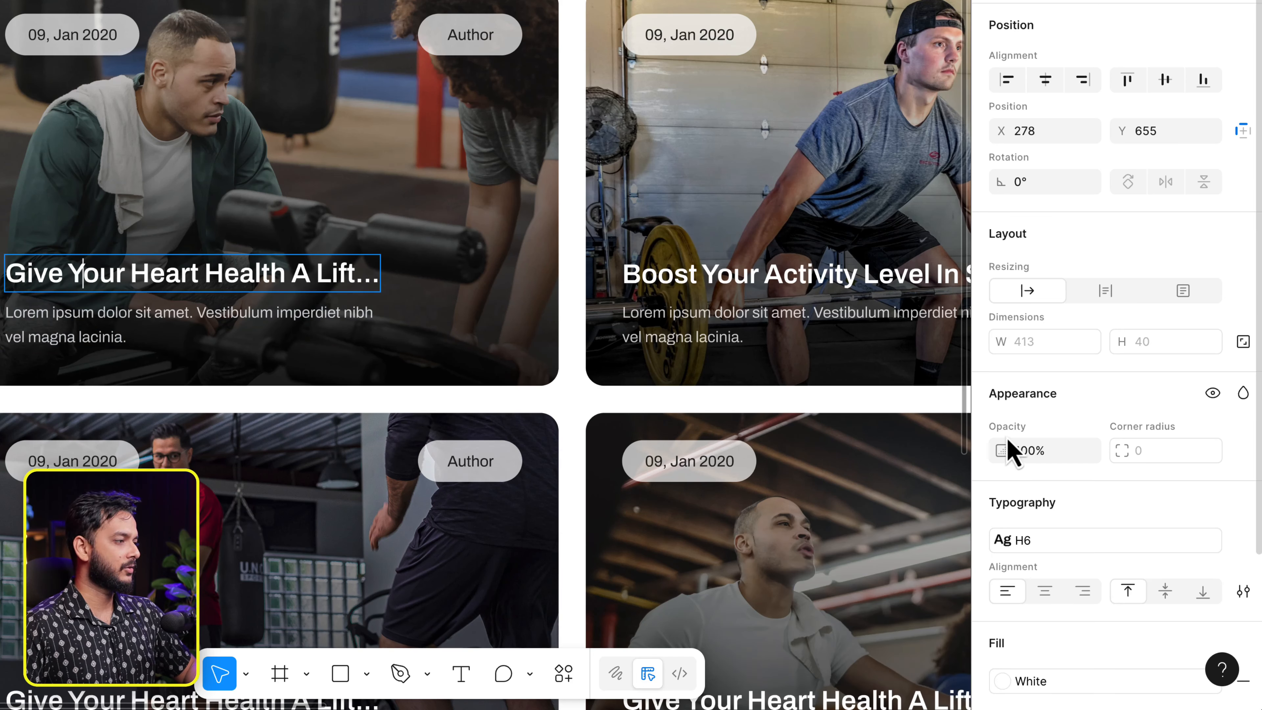
scroll(1114, 492, down, 4)
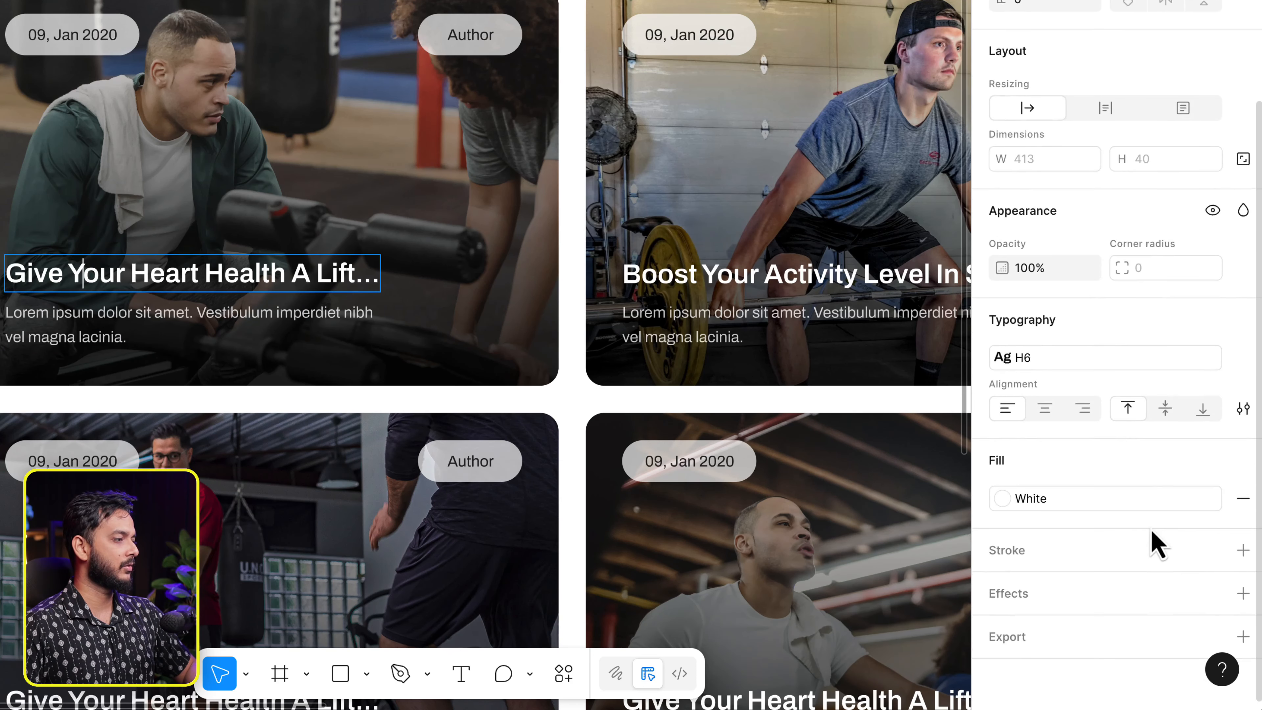
click(1244, 358)
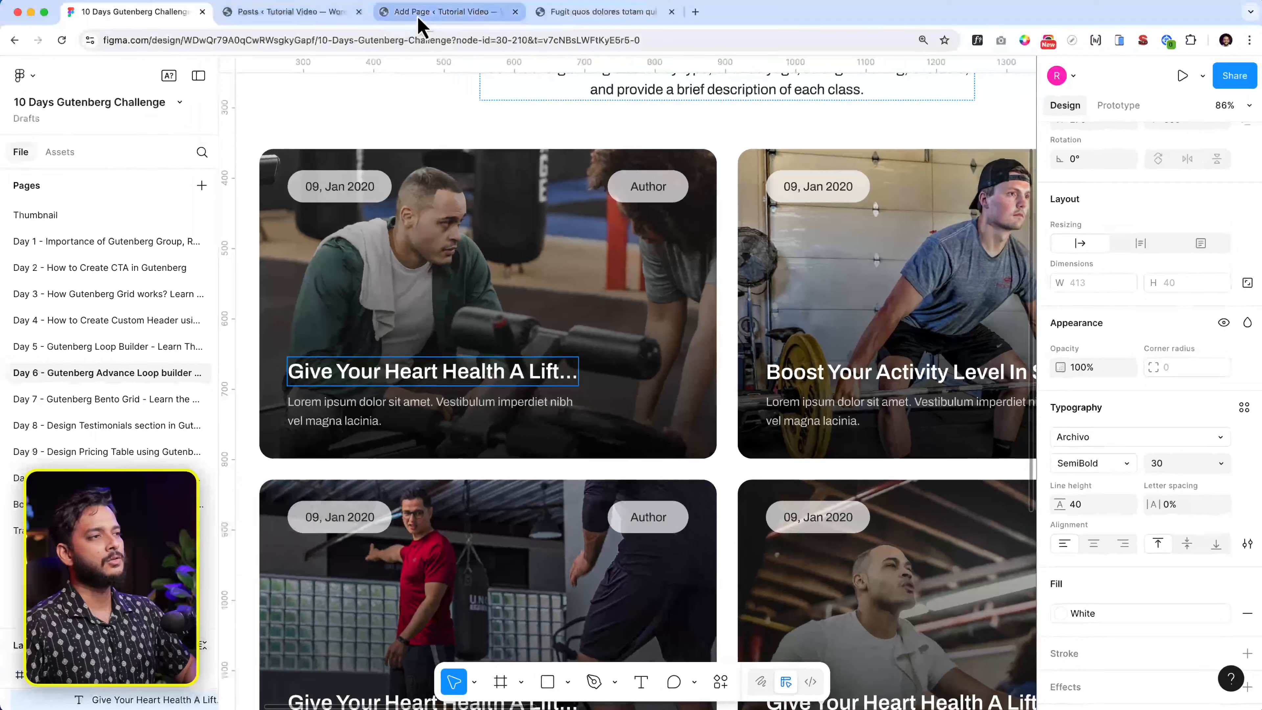
click(437, 12)
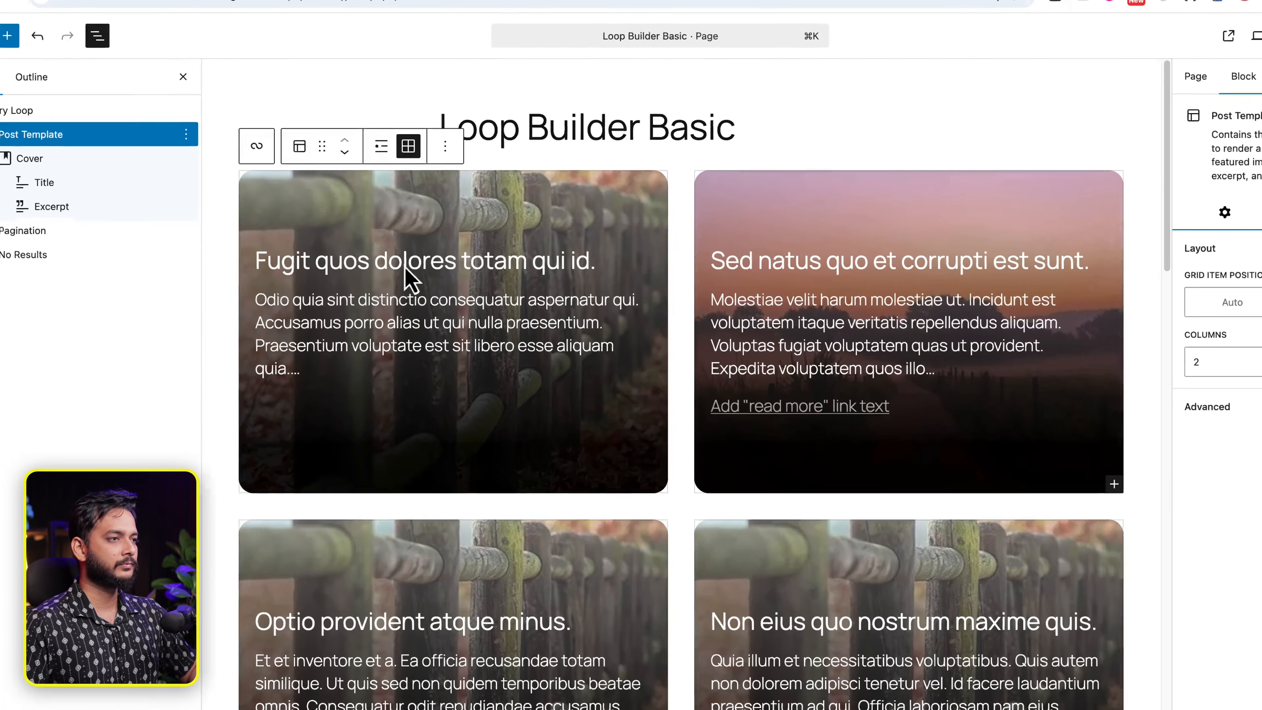
- Make the post titles link to their posts with a custom 30px font size
click(410, 272)
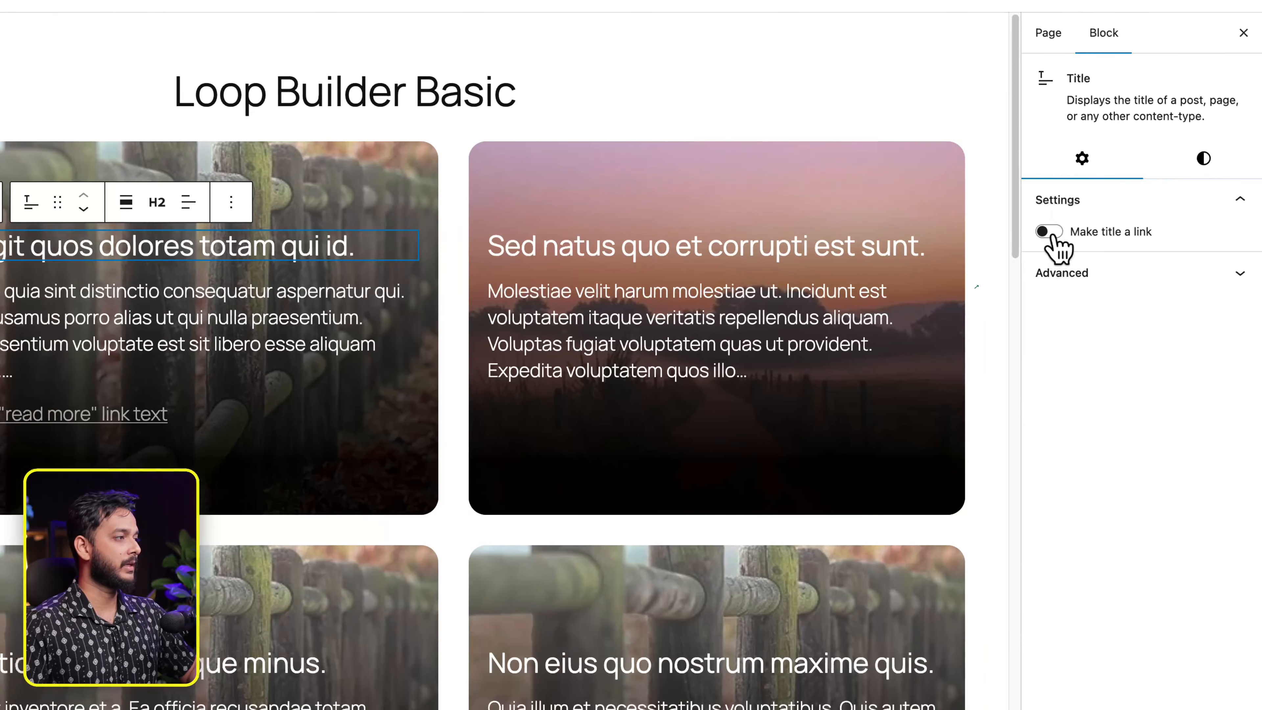
click(1255, 231)
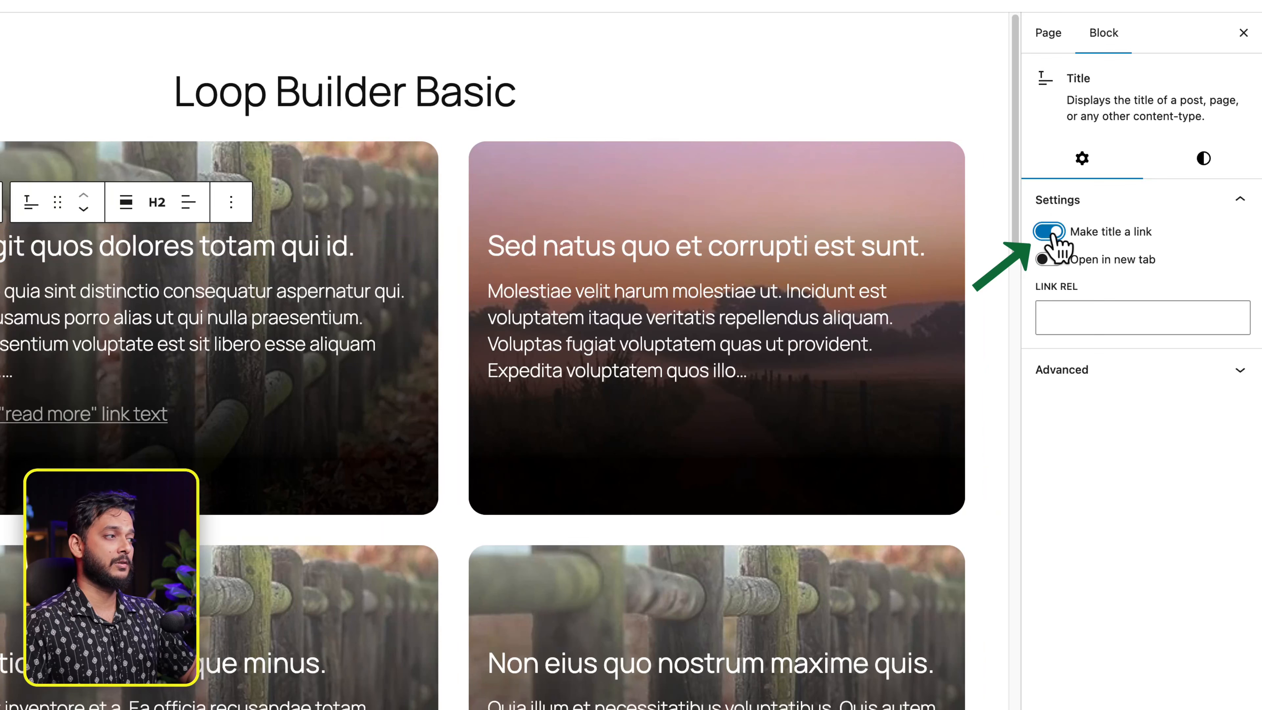
click(1203, 158)
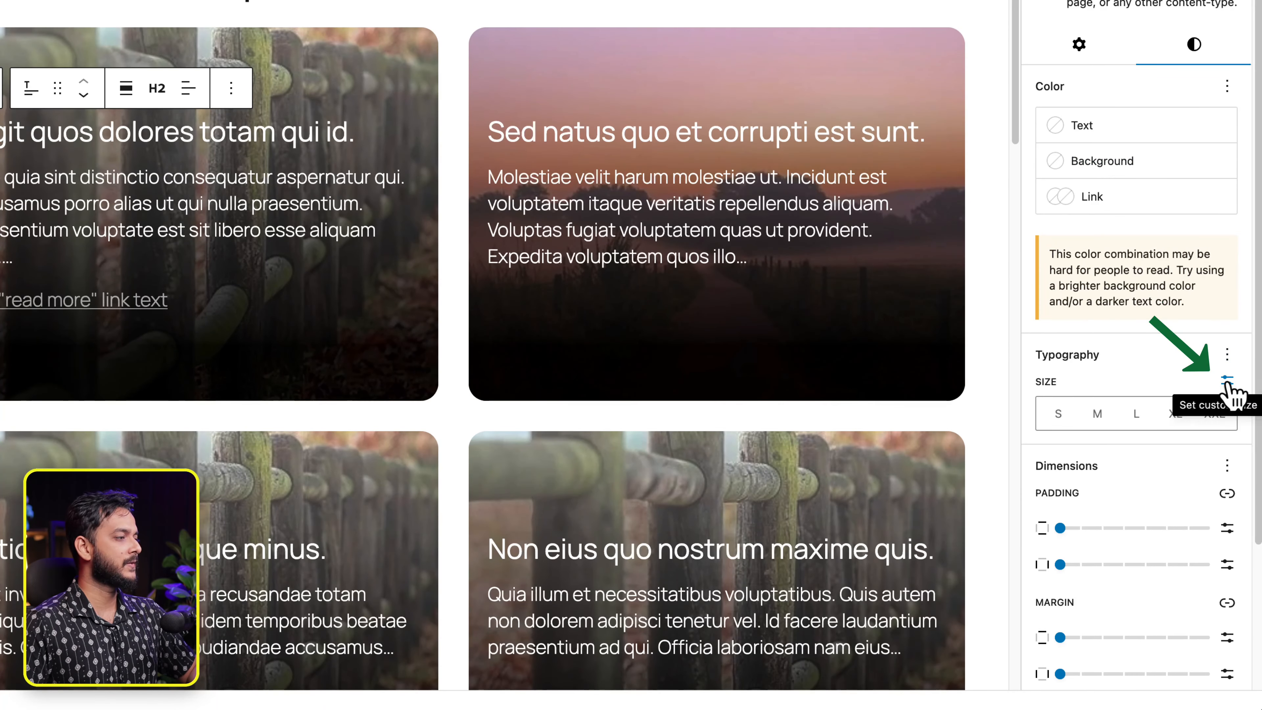
click(1228, 495)
click(1080, 416)
text(30)
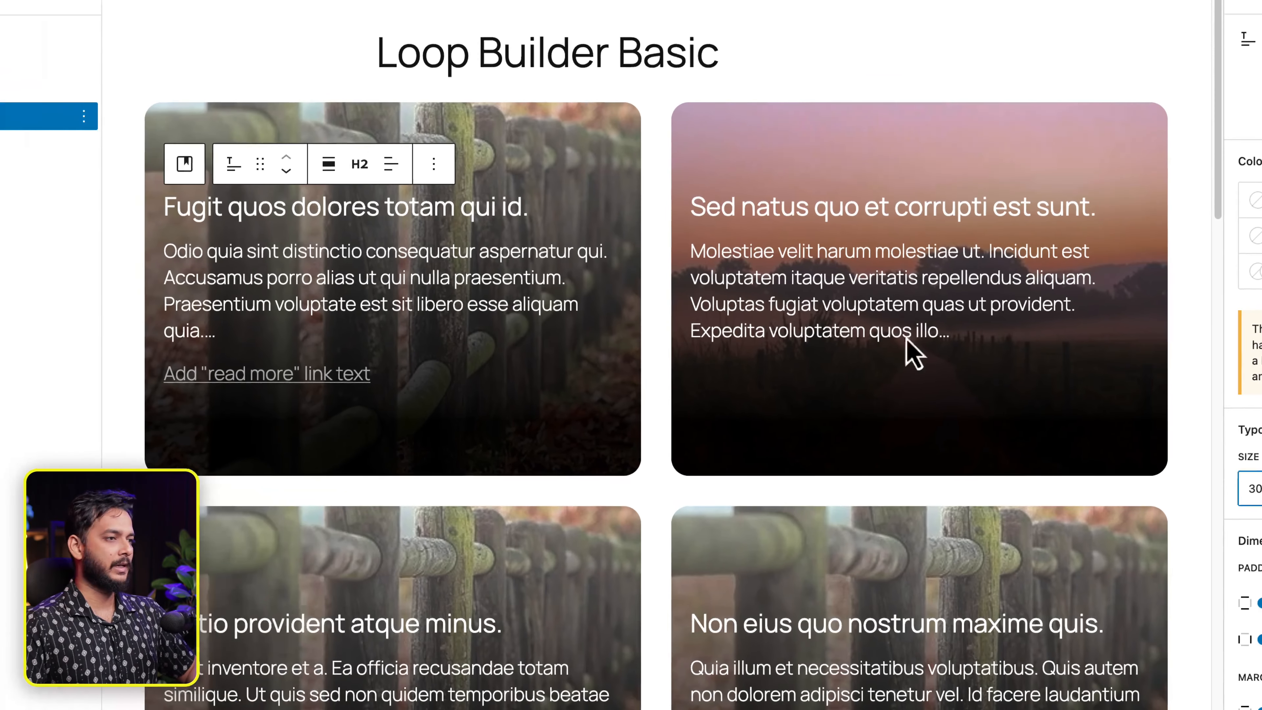
- Set the post excerpts to a custom 17px font size, then view the Figma design
click(304, 282)
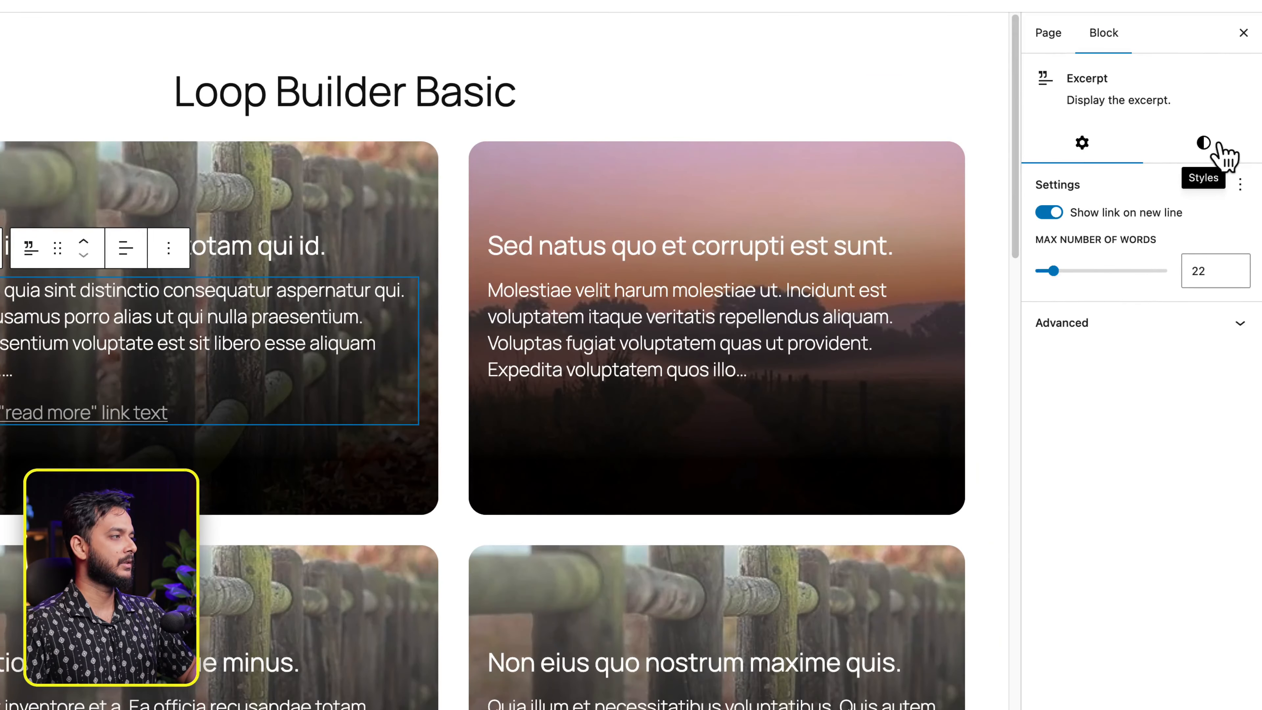
click(1223, 156)
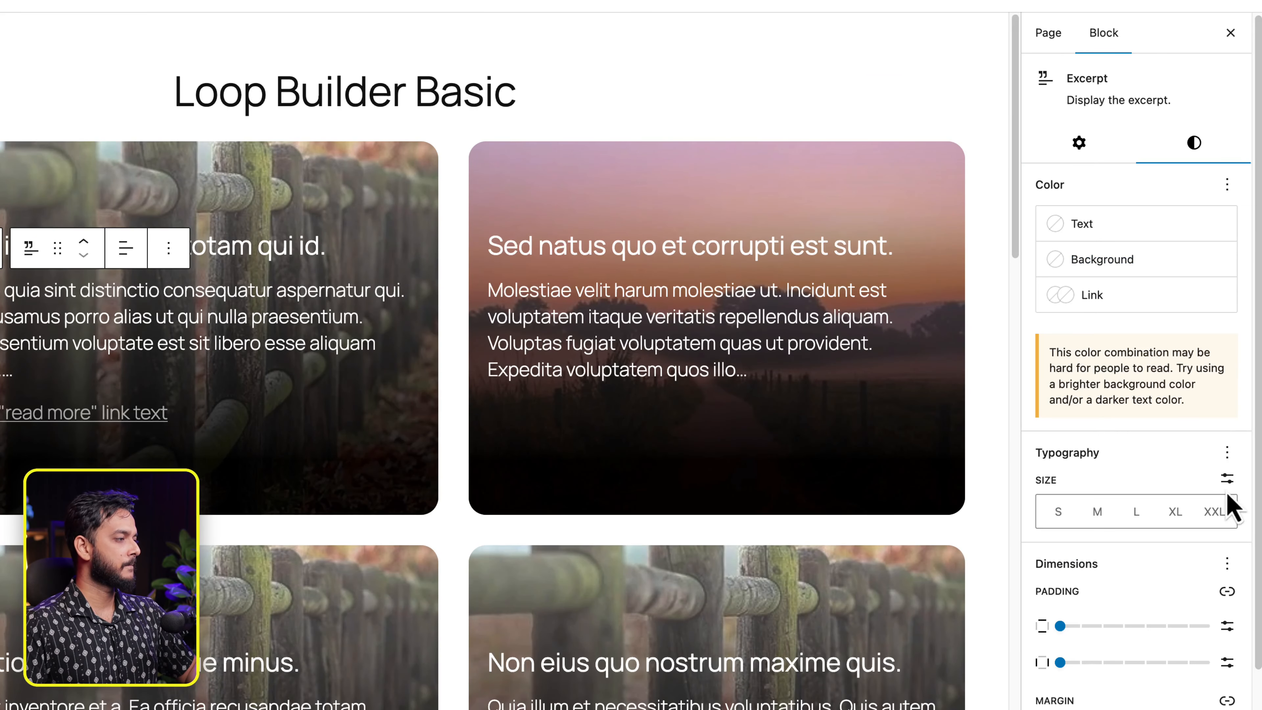
click(1228, 479)
click(1089, 515)
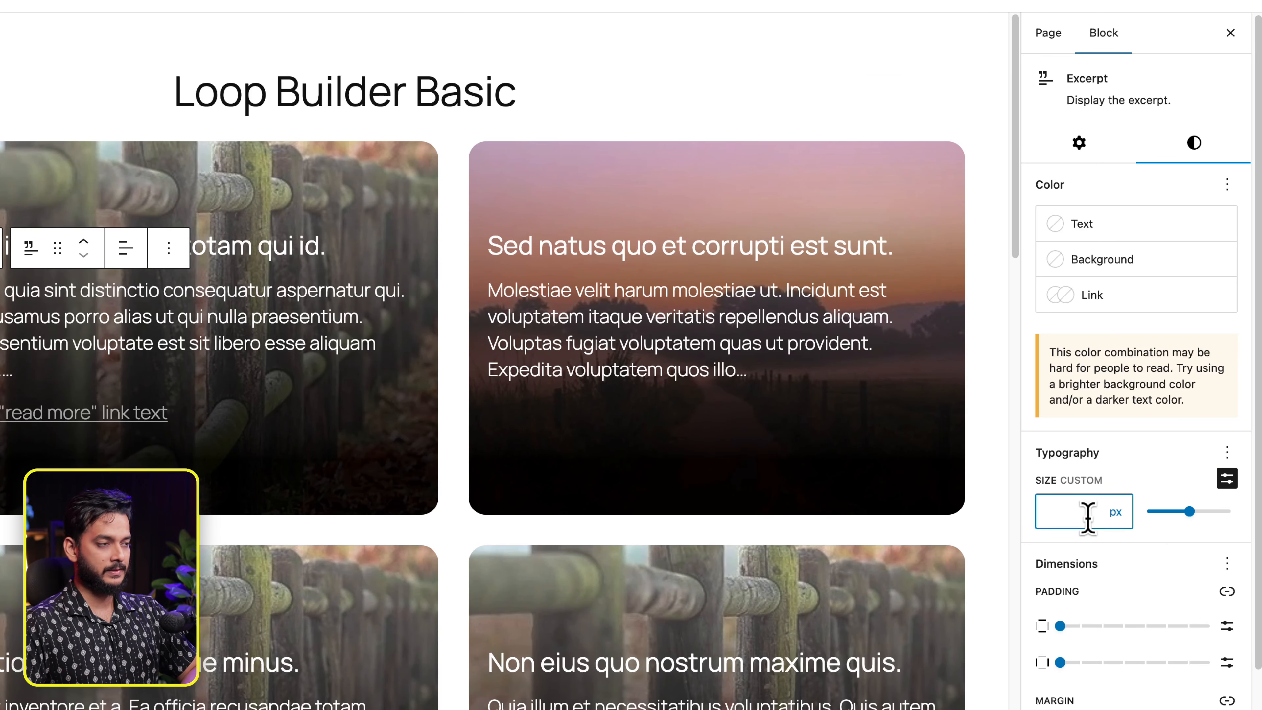
text(17)
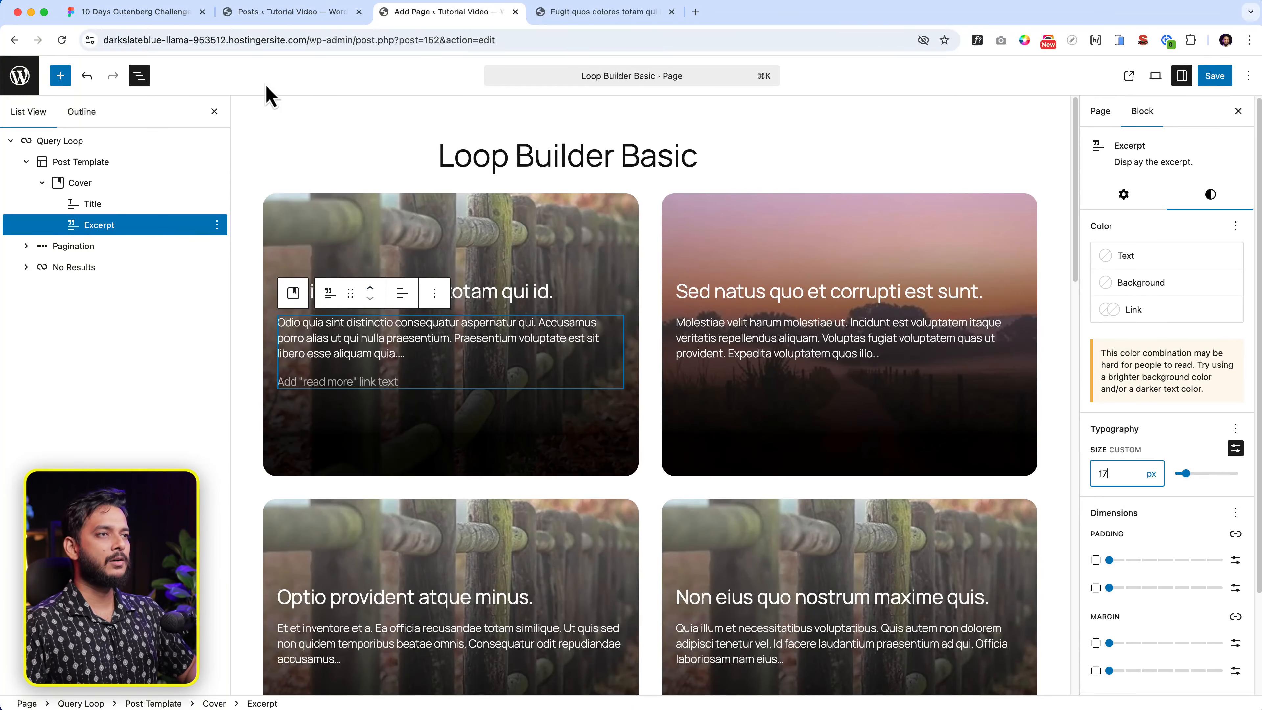
click(134, 11)
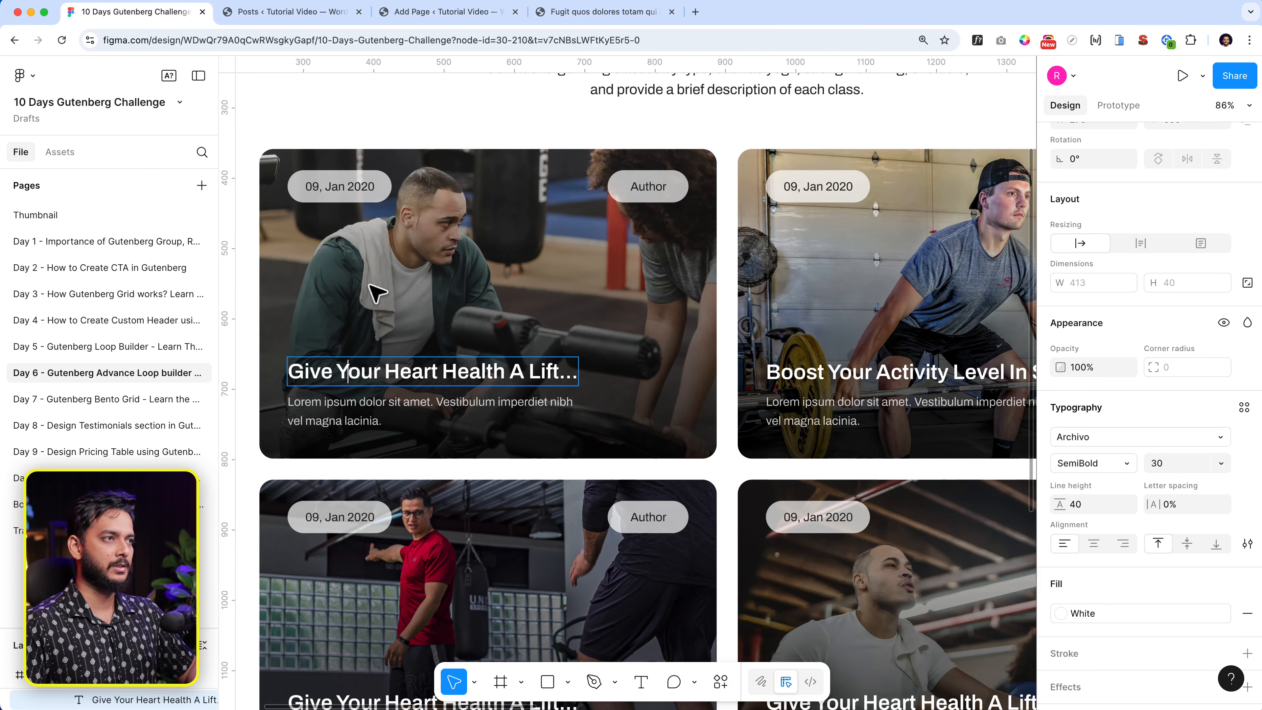
- Lower the excerpt's Max Number of Words from 22 with the spinner to shorten each card's text
click(454, 15)
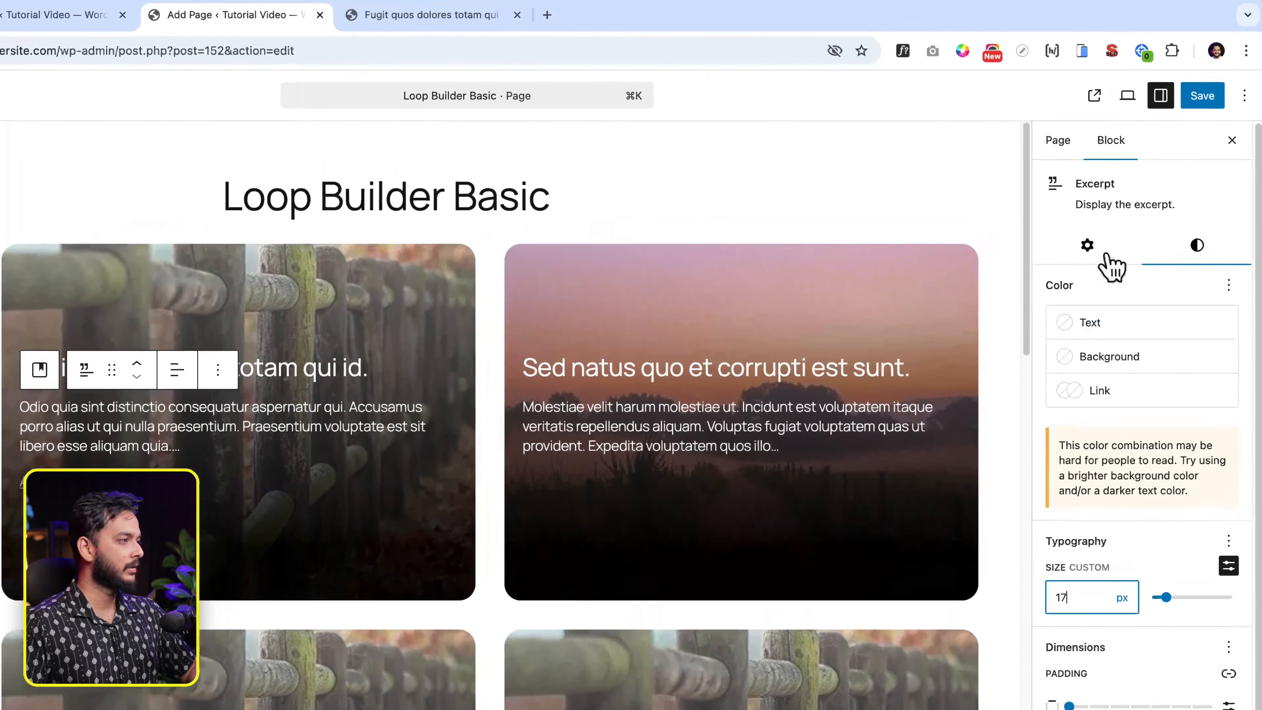
click(1124, 194)
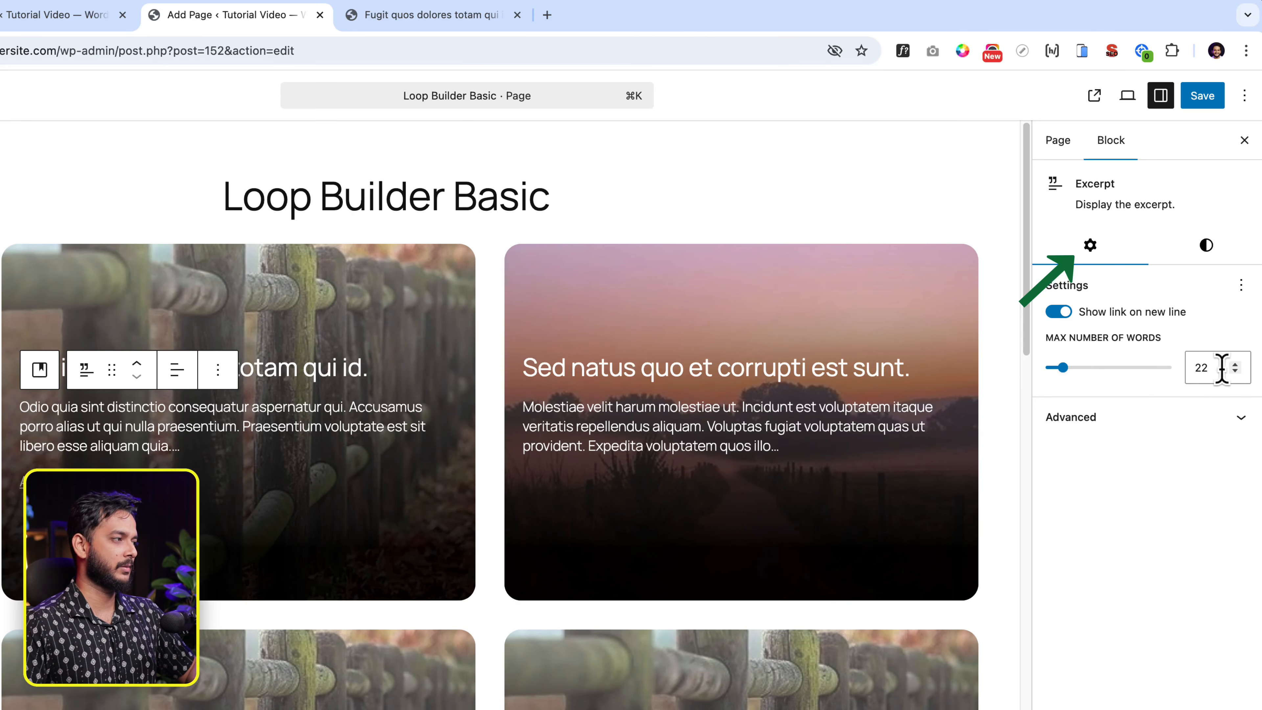
click(1235, 372)
click(1236, 371)
click(1236, 372)
click(1236, 372)
click(1235, 372)
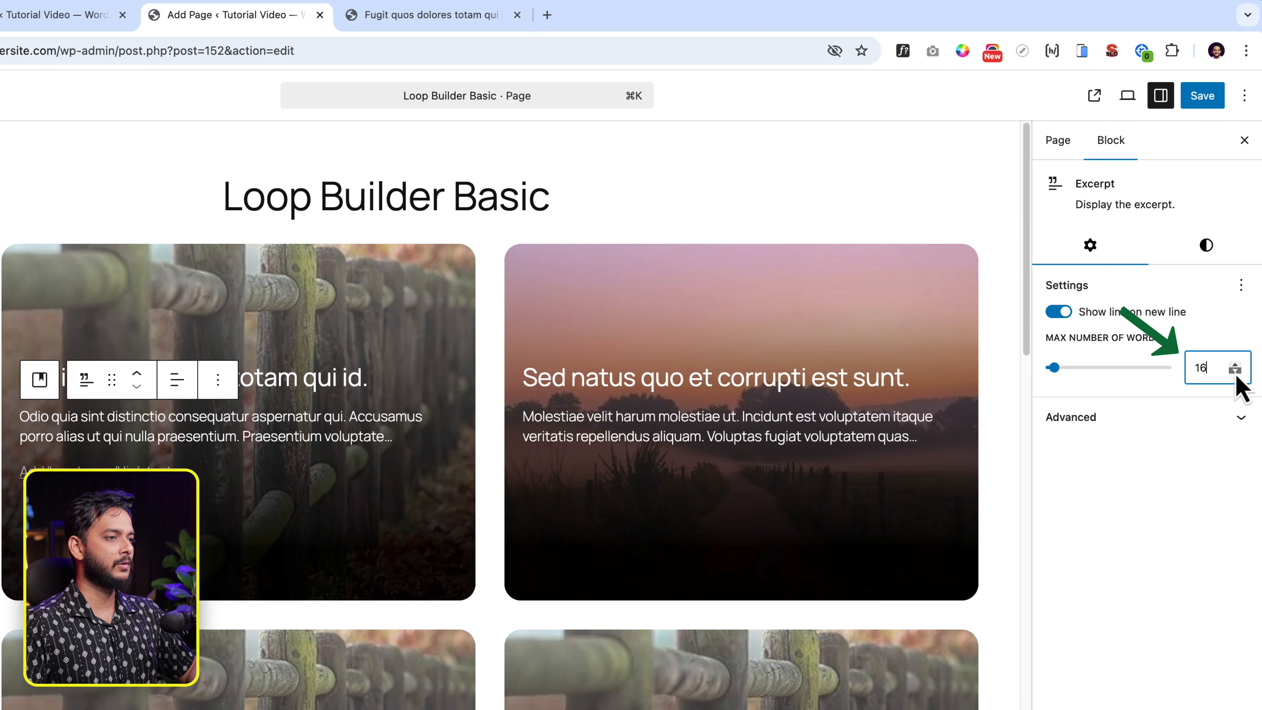
click(1236, 372)
click(1236, 372)
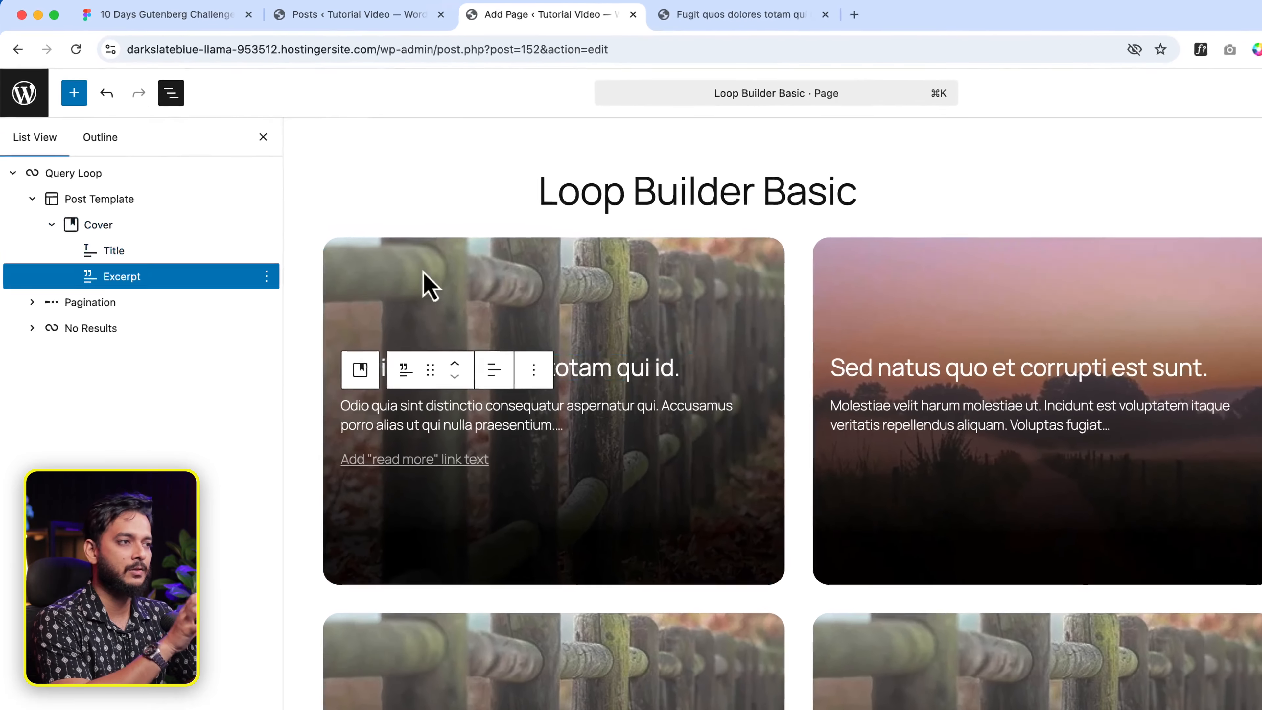
- Set the card Cover block's content position to Bottom Center, after briefly trying Top Center
click(430, 244)
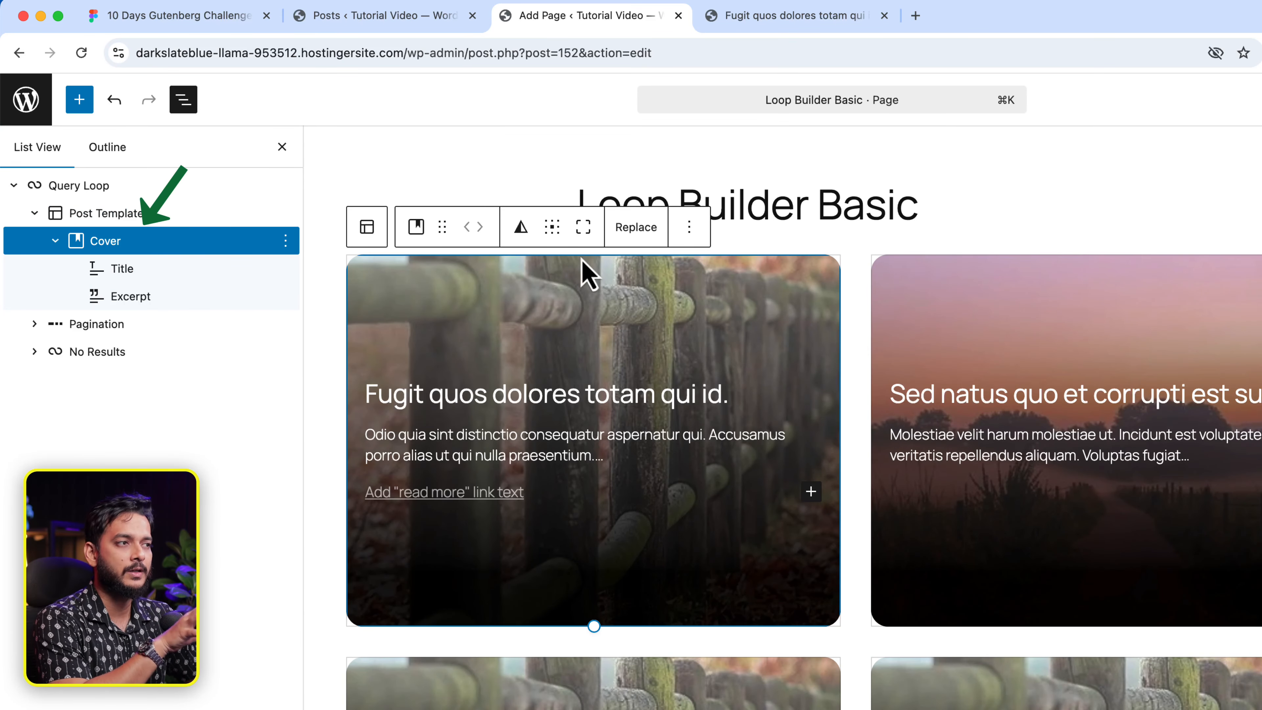
click(553, 227)
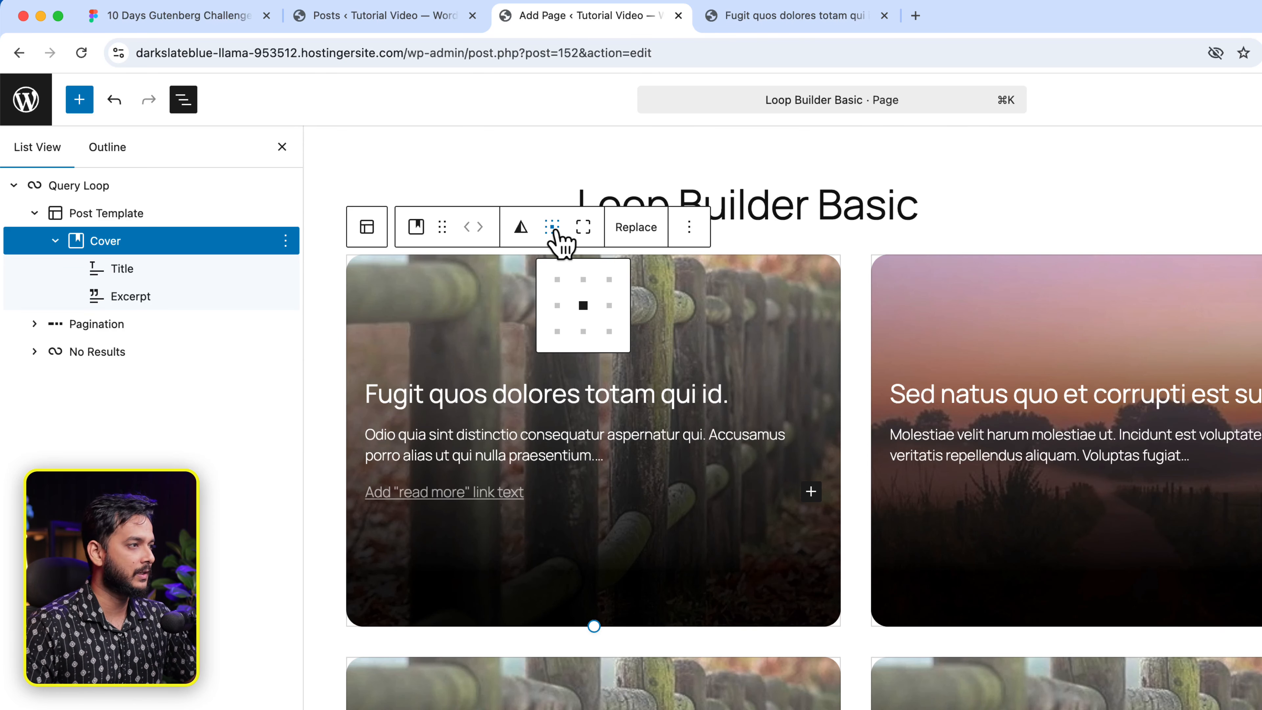
click(584, 331)
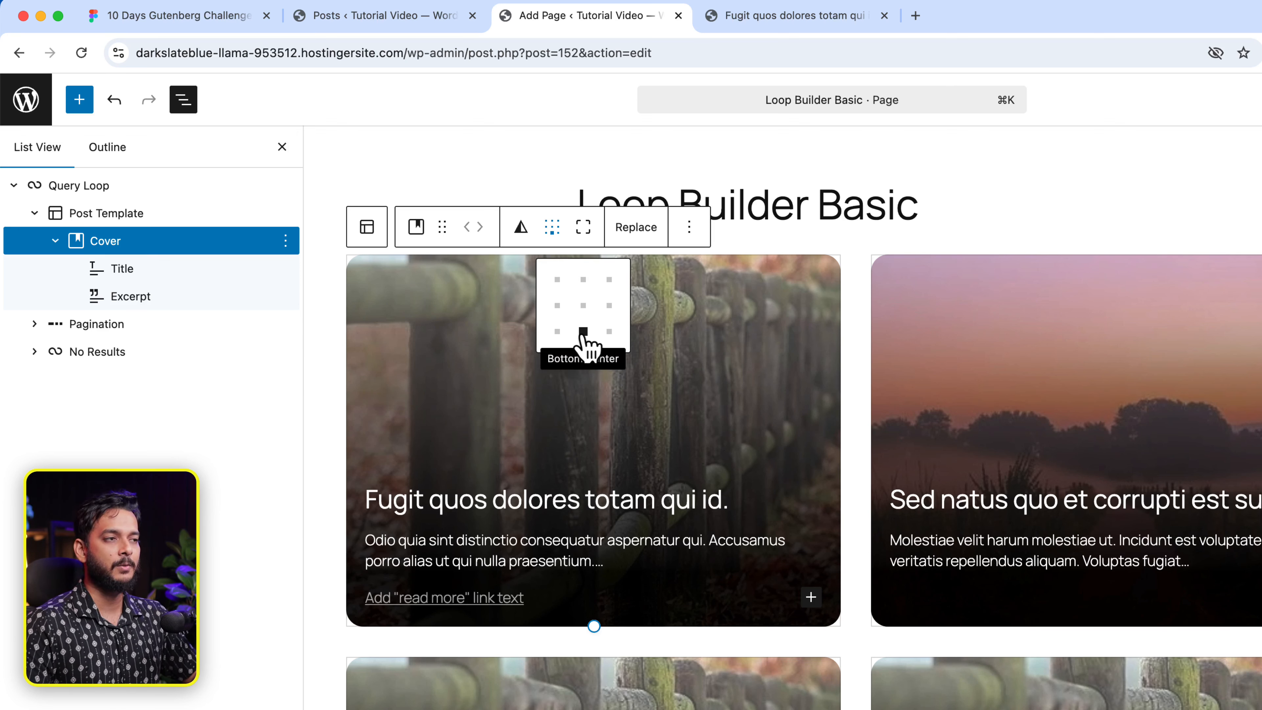
click(583, 280)
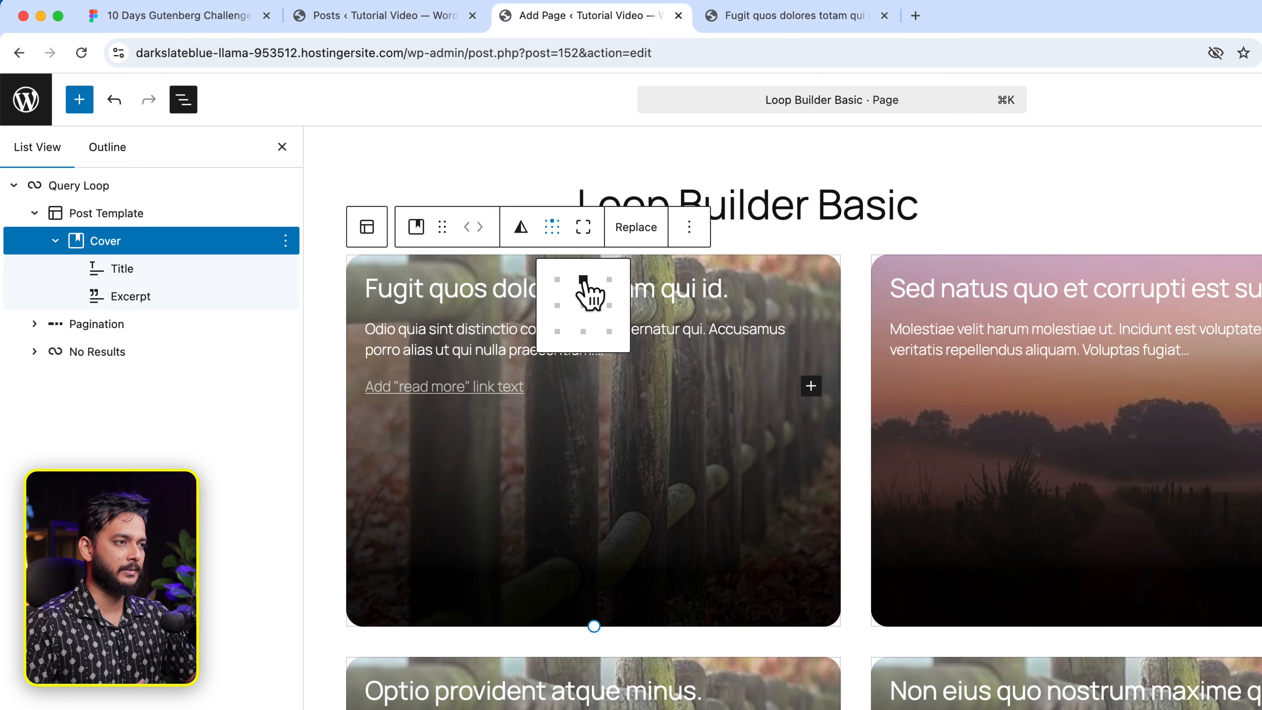
click(583, 331)
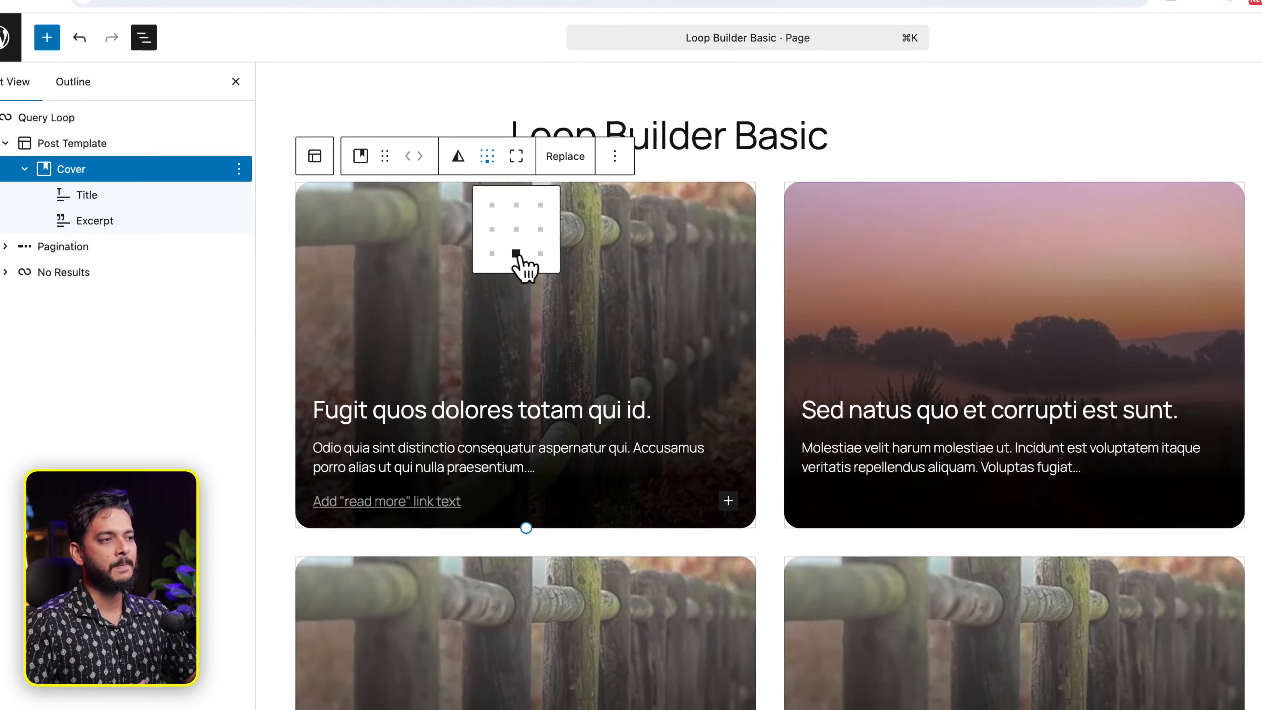
click(501, 376)
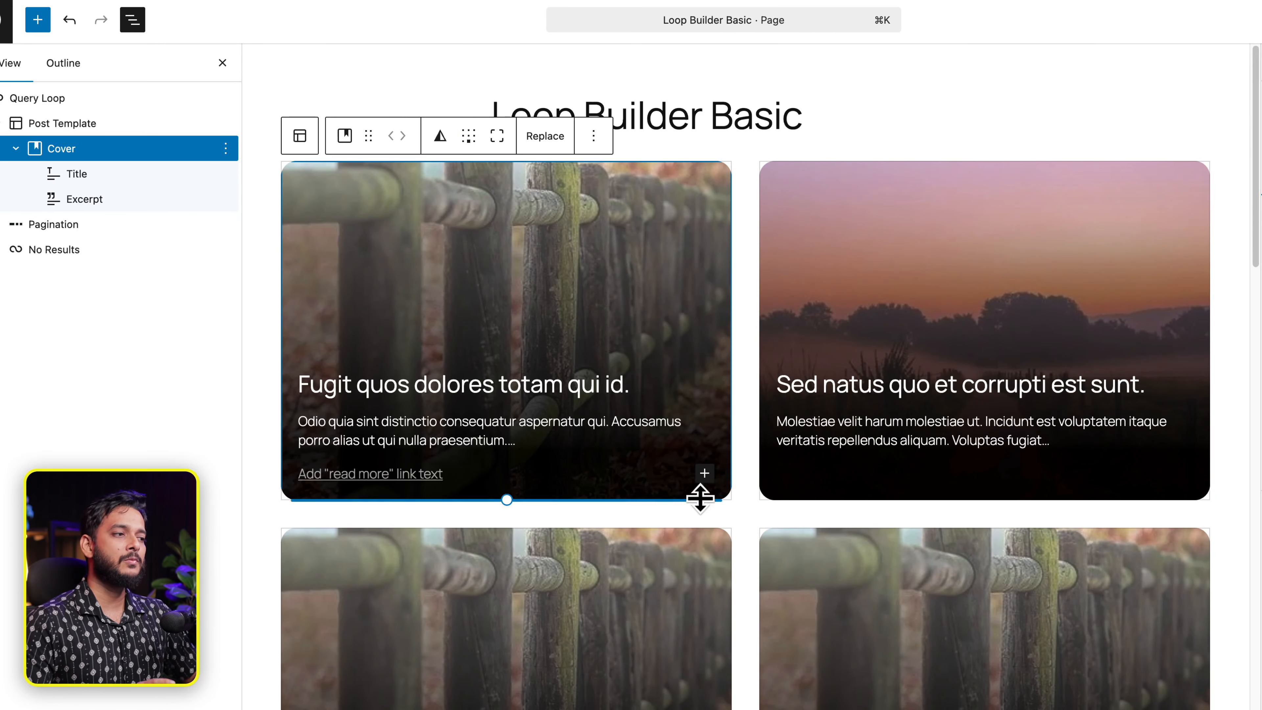
- Insert a Date block into the card's cover
click(705, 473)
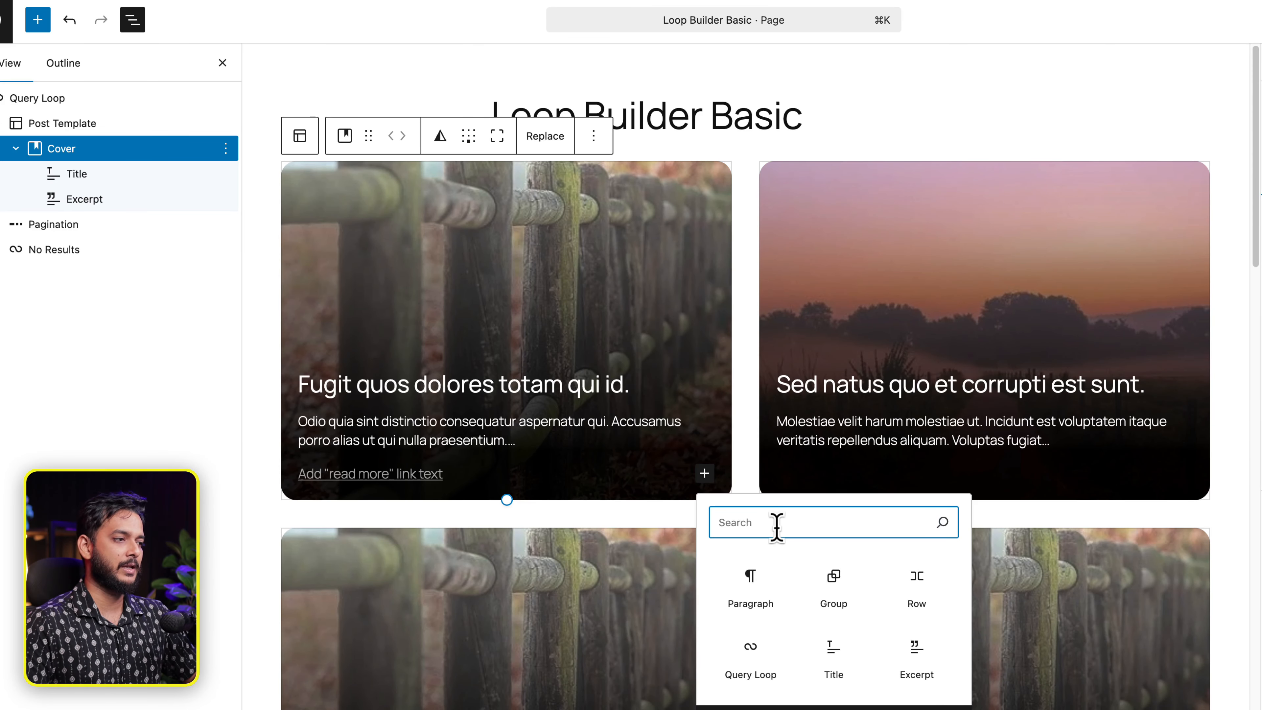
text(date)
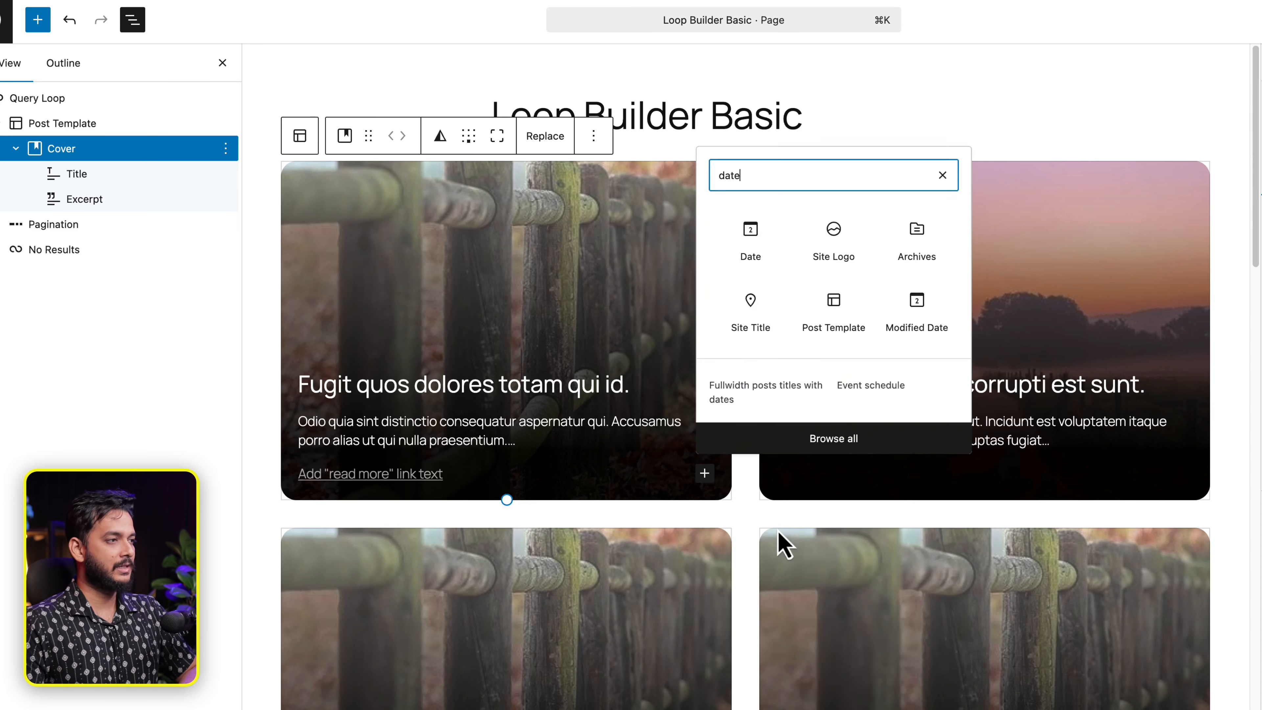
click(753, 107)
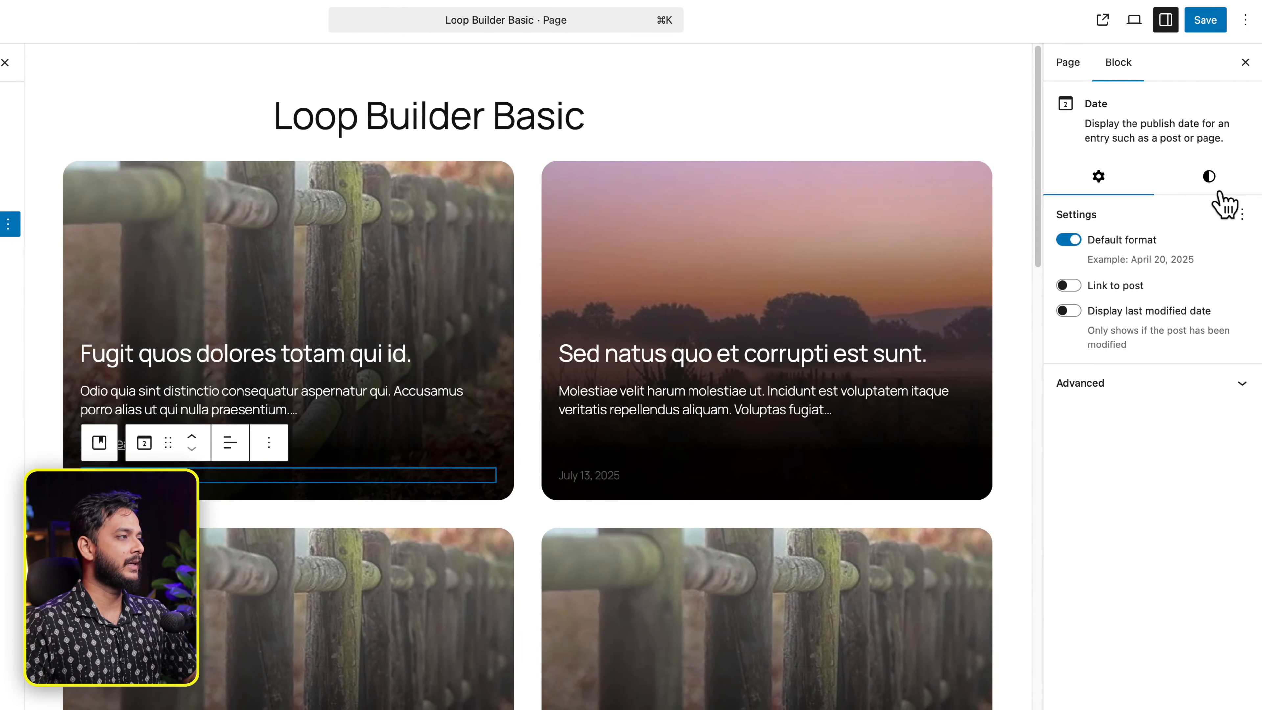
- Give the date black text on a white background
click(1212, 185)
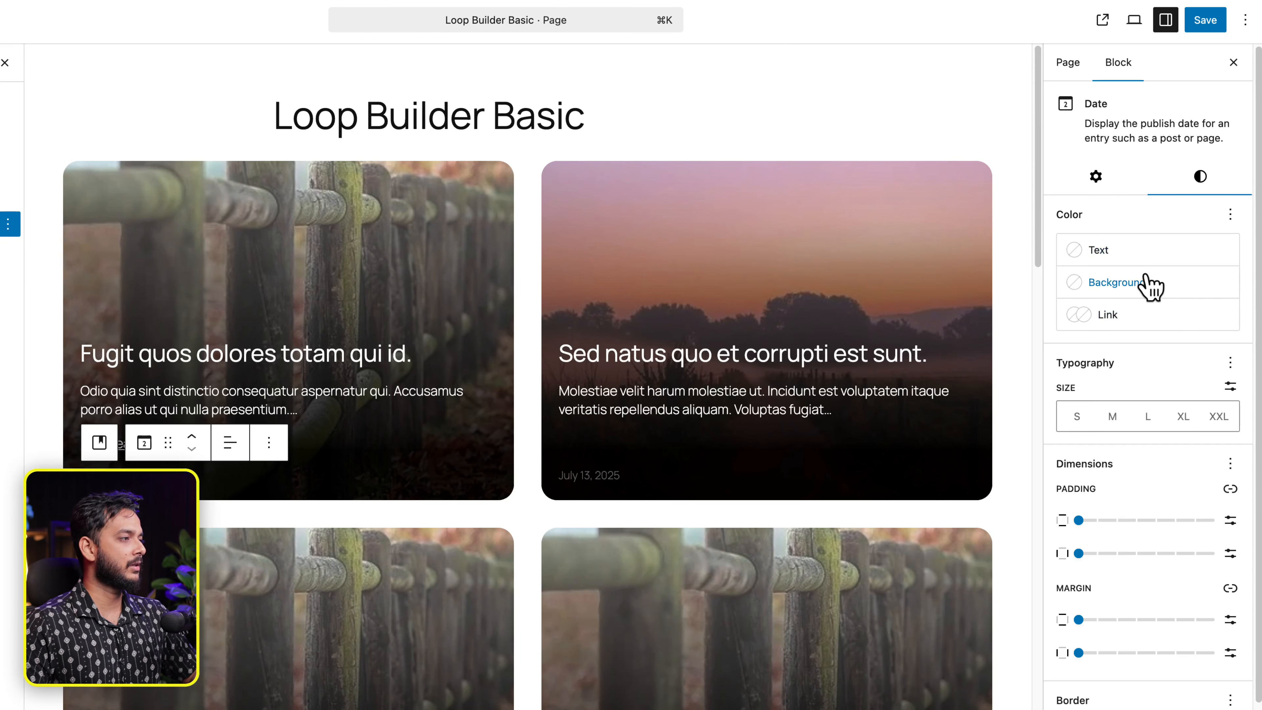
click(1141, 253)
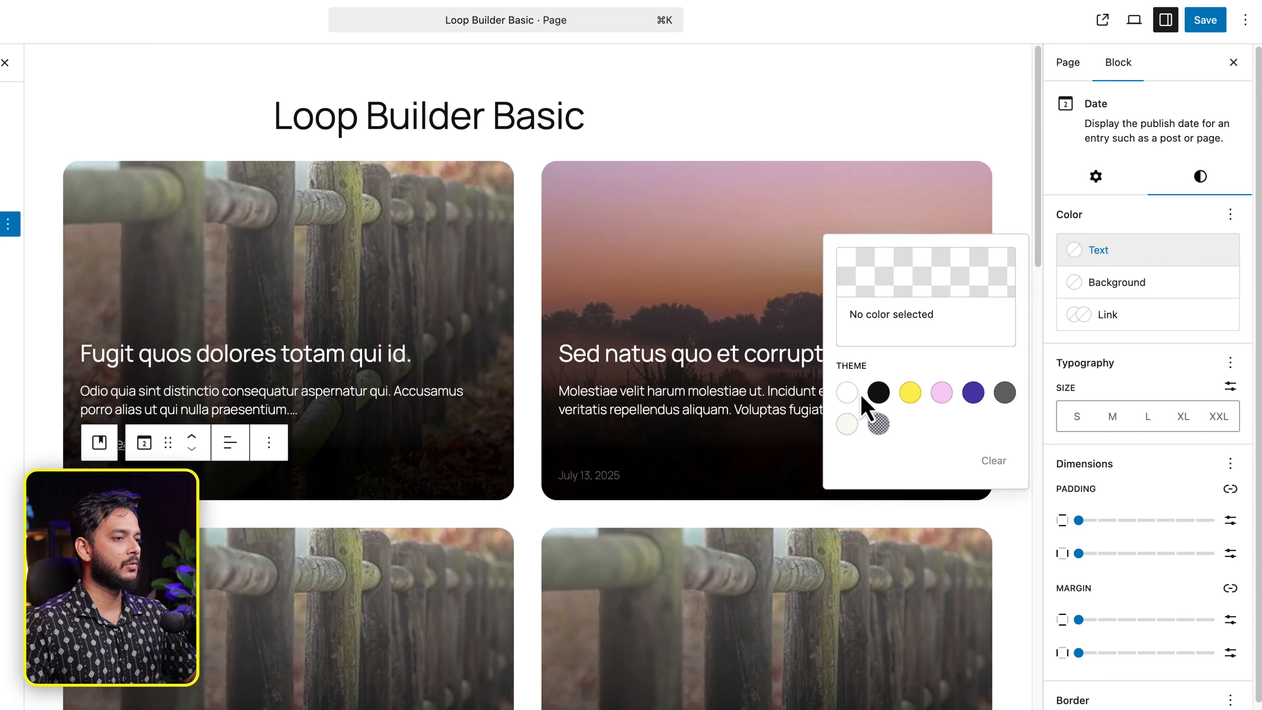
click(848, 393)
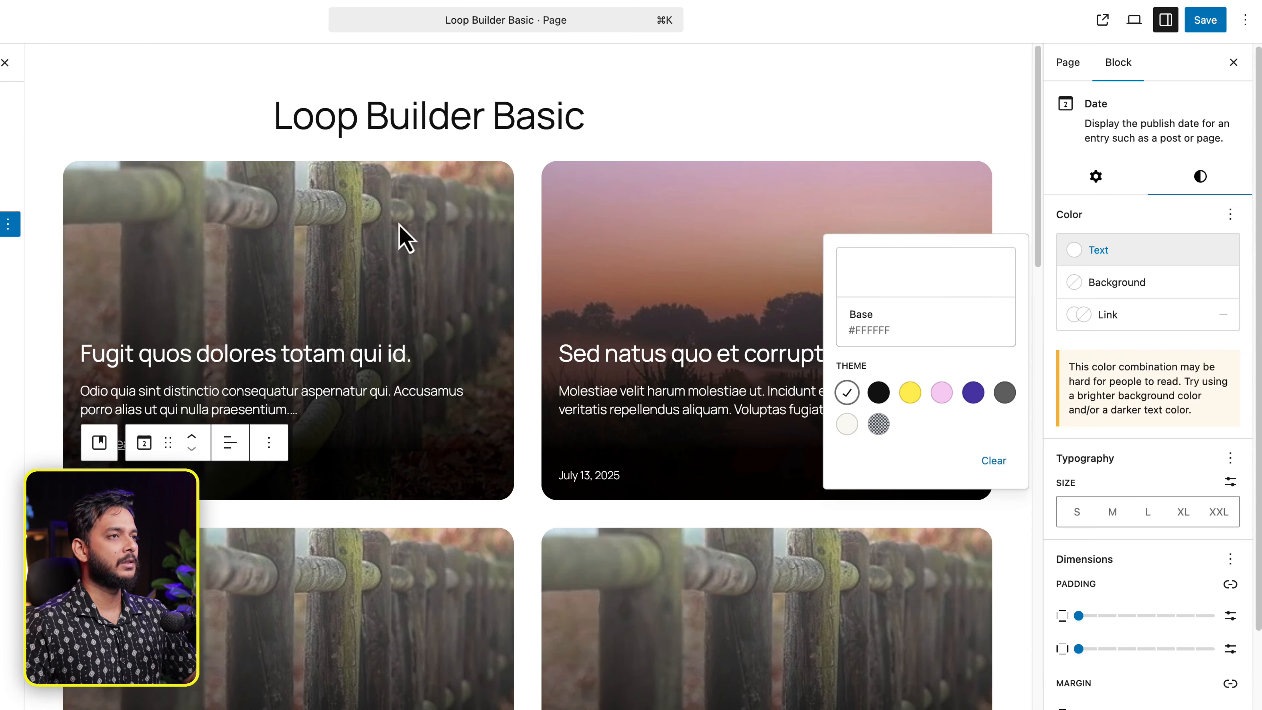
click(1099, 282)
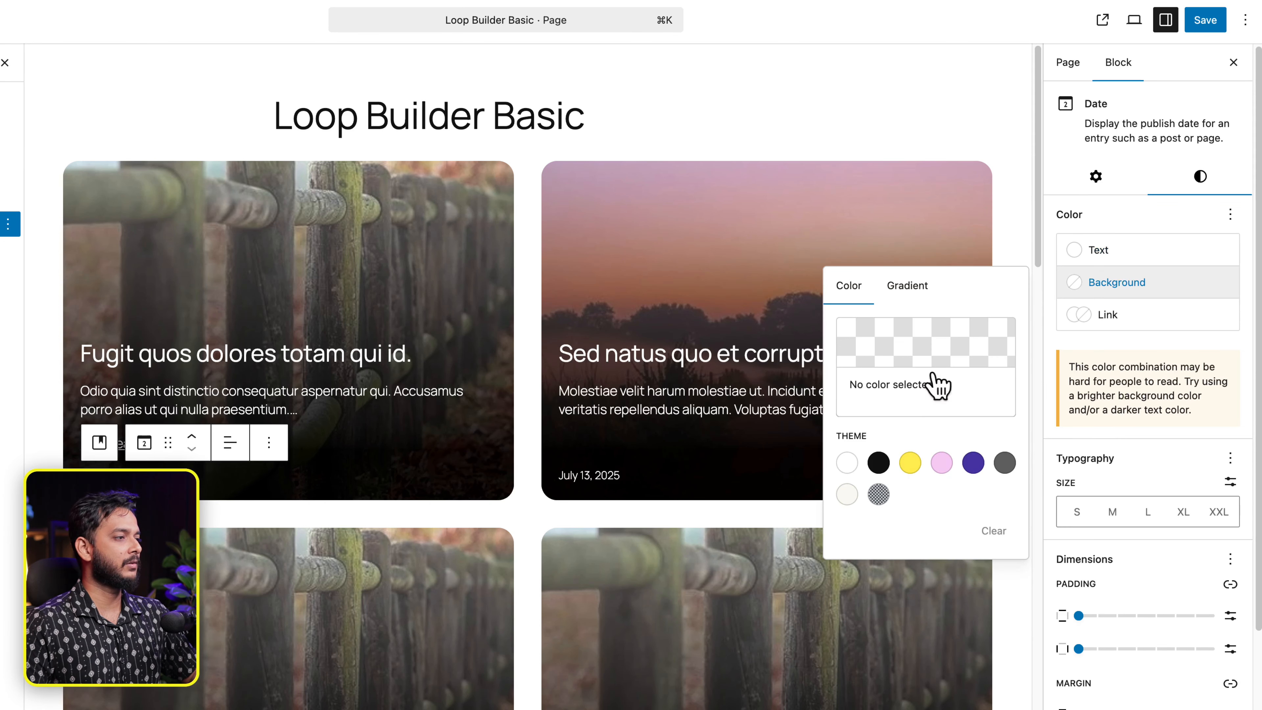
click(850, 463)
click(1139, 251)
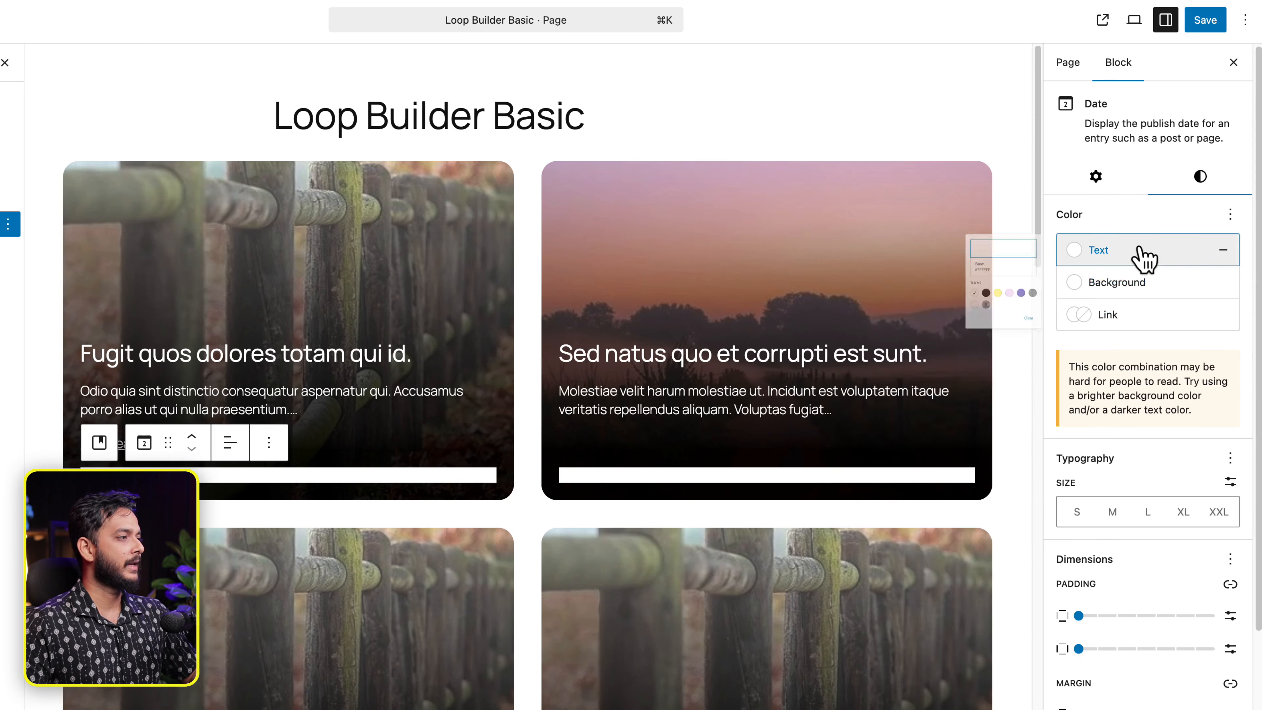
click(879, 392)
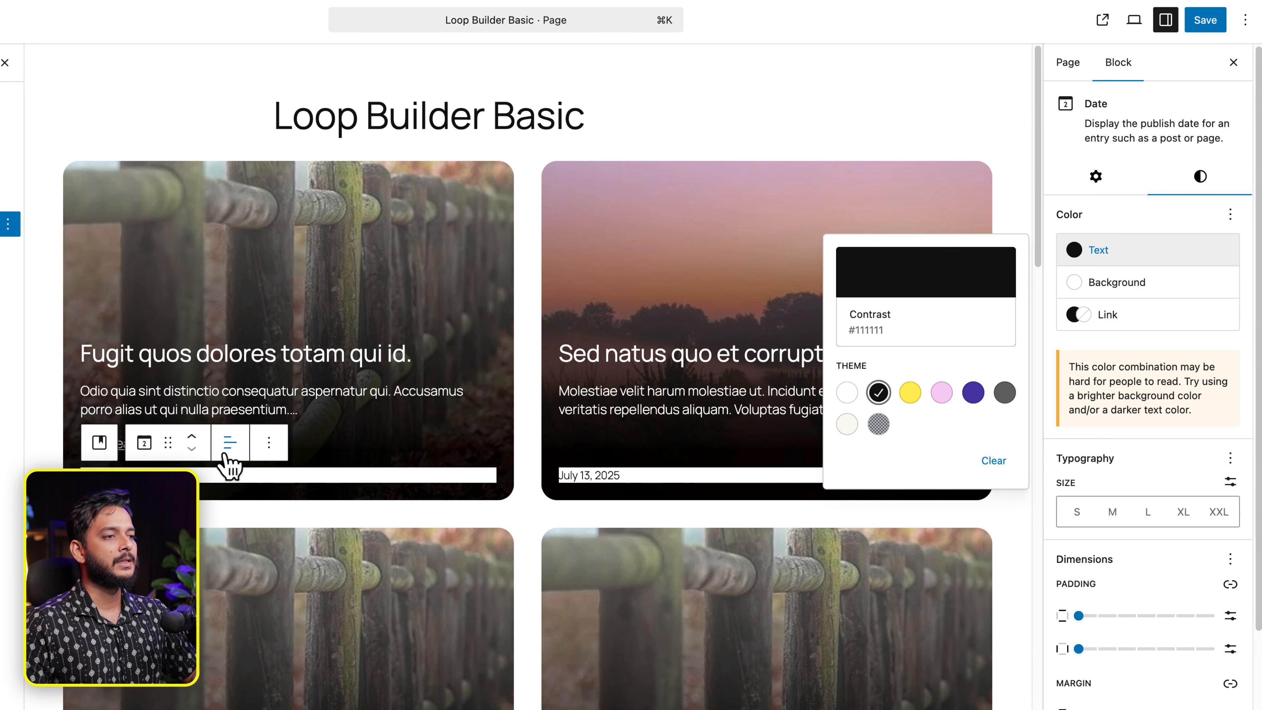
click(190, 442)
- Move the date up above the excerpt and the post title
click(188, 438)
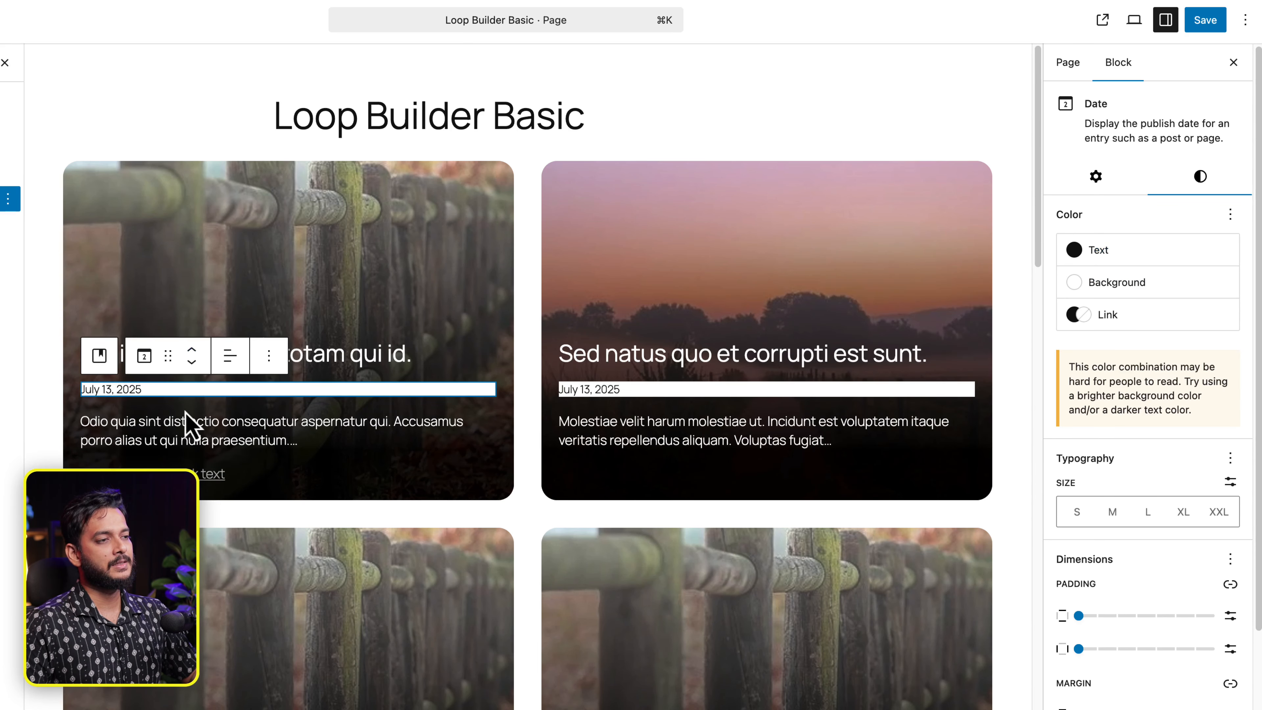
click(190, 352)
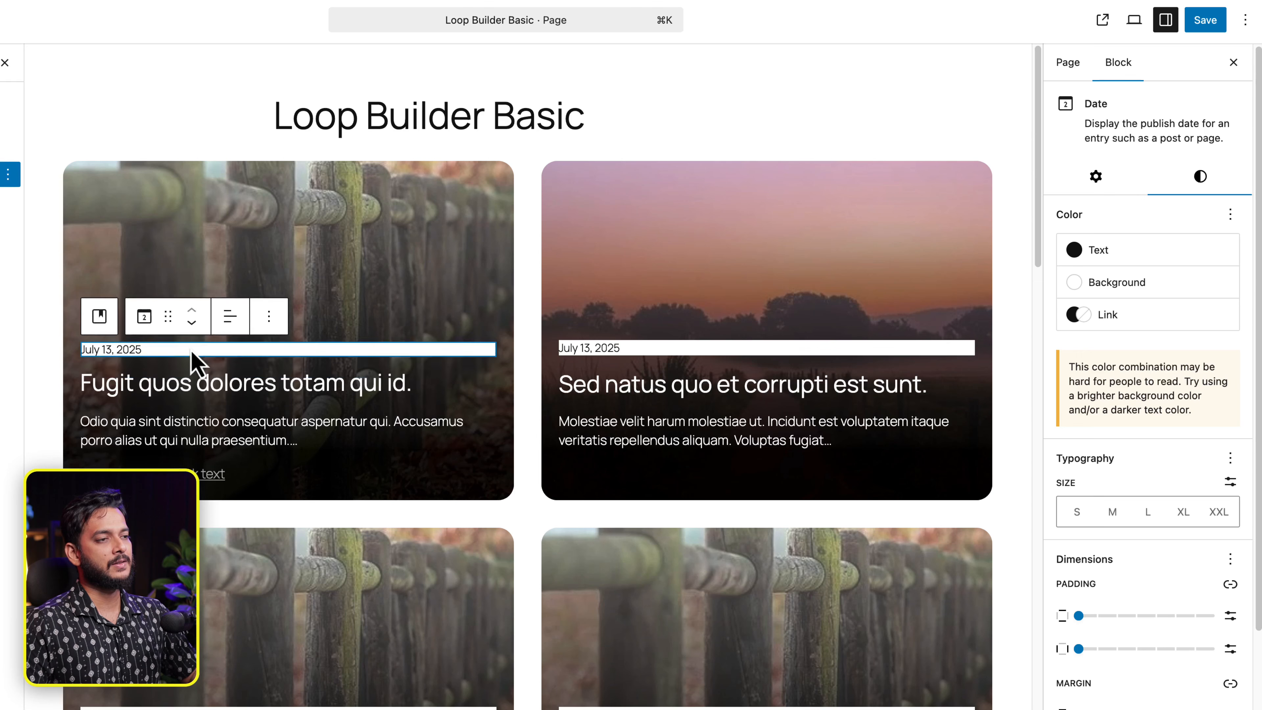
click(416, 309)
mouse_move(387, 408)
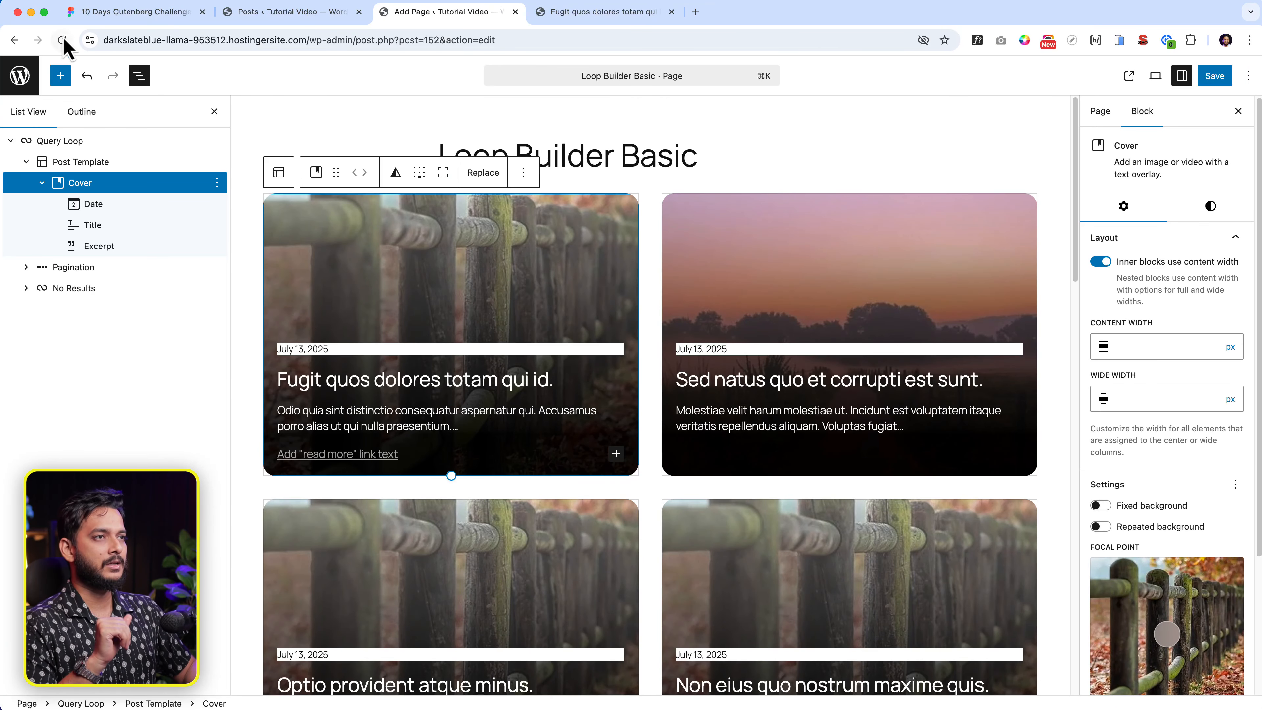
click(99, 14)
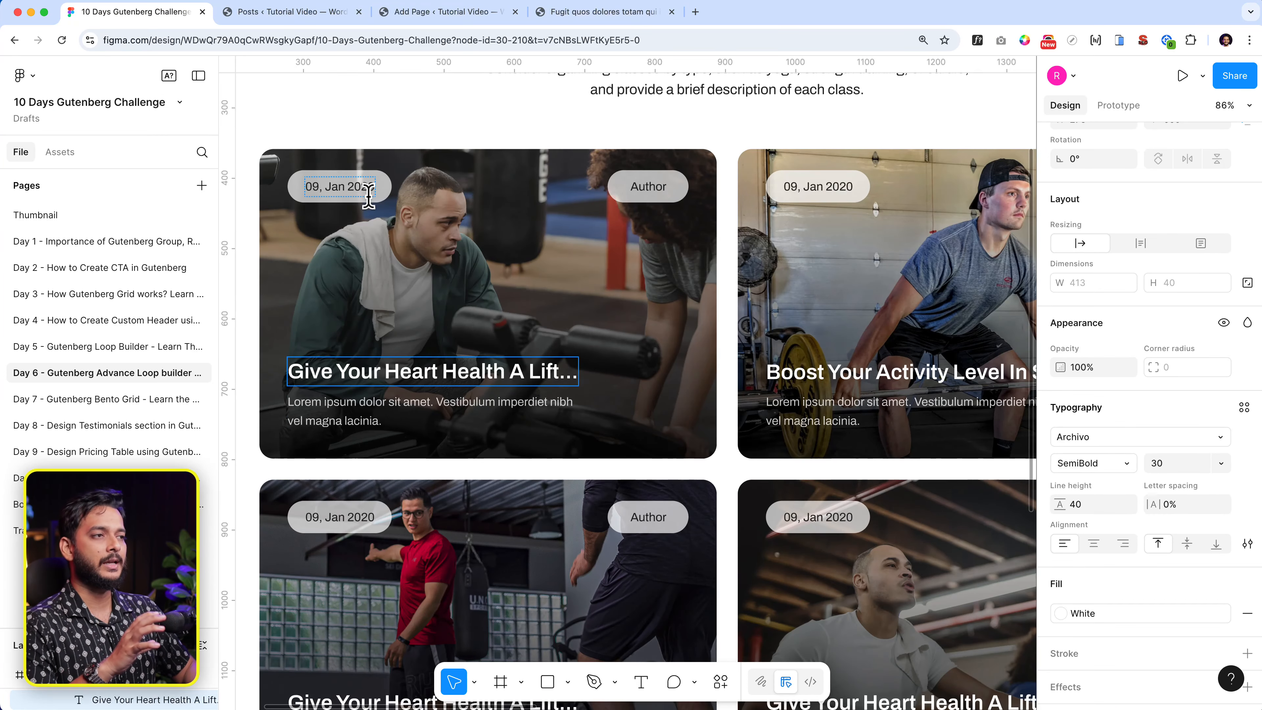
key(Escape)
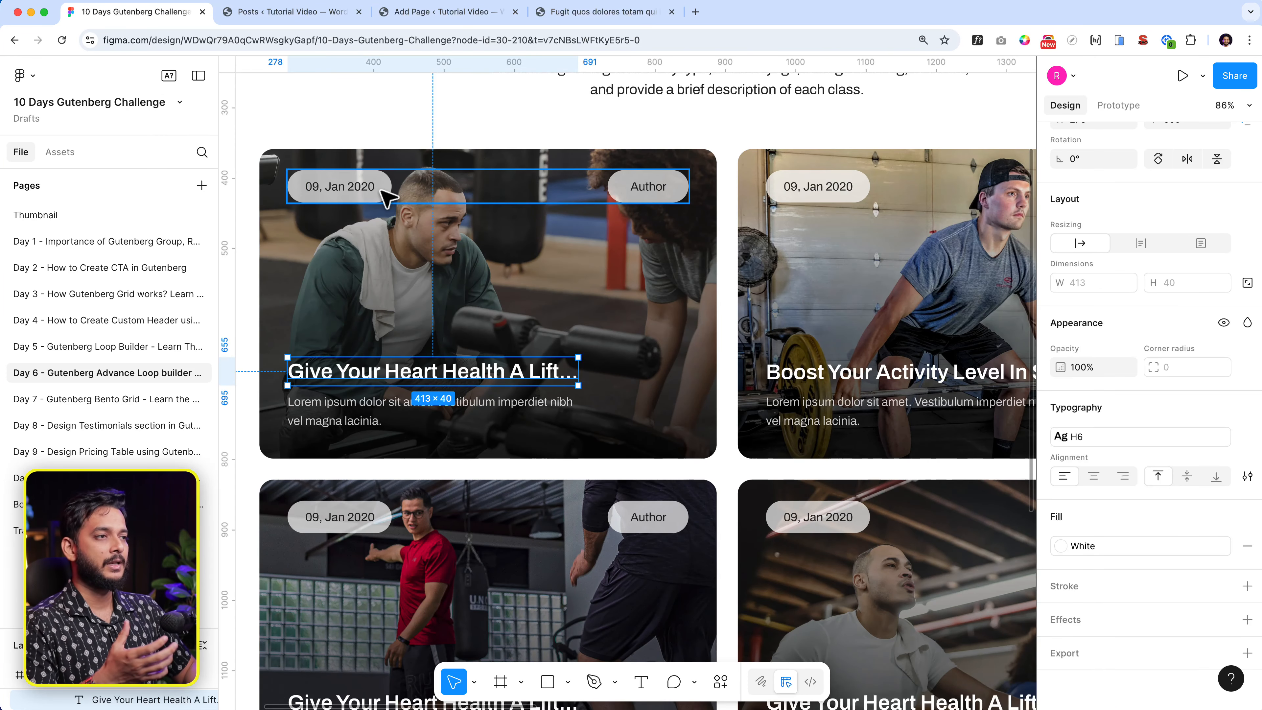
click(381, 191)
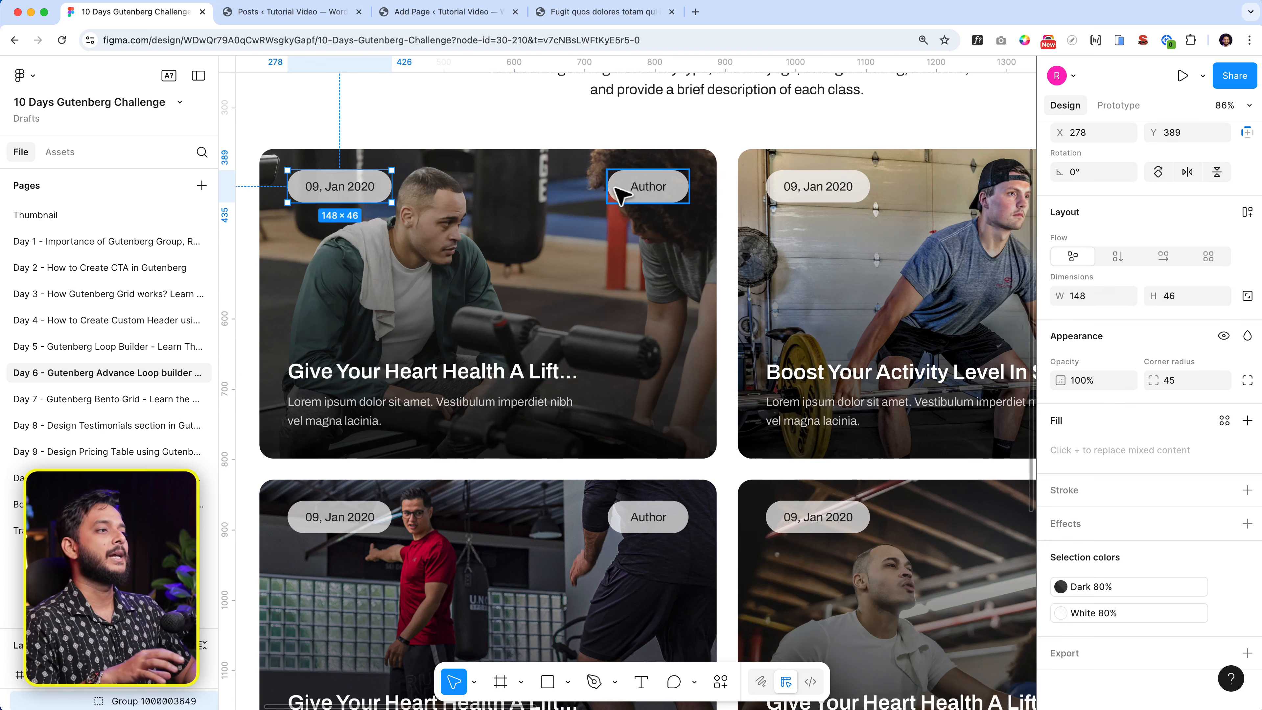
click(621, 194)
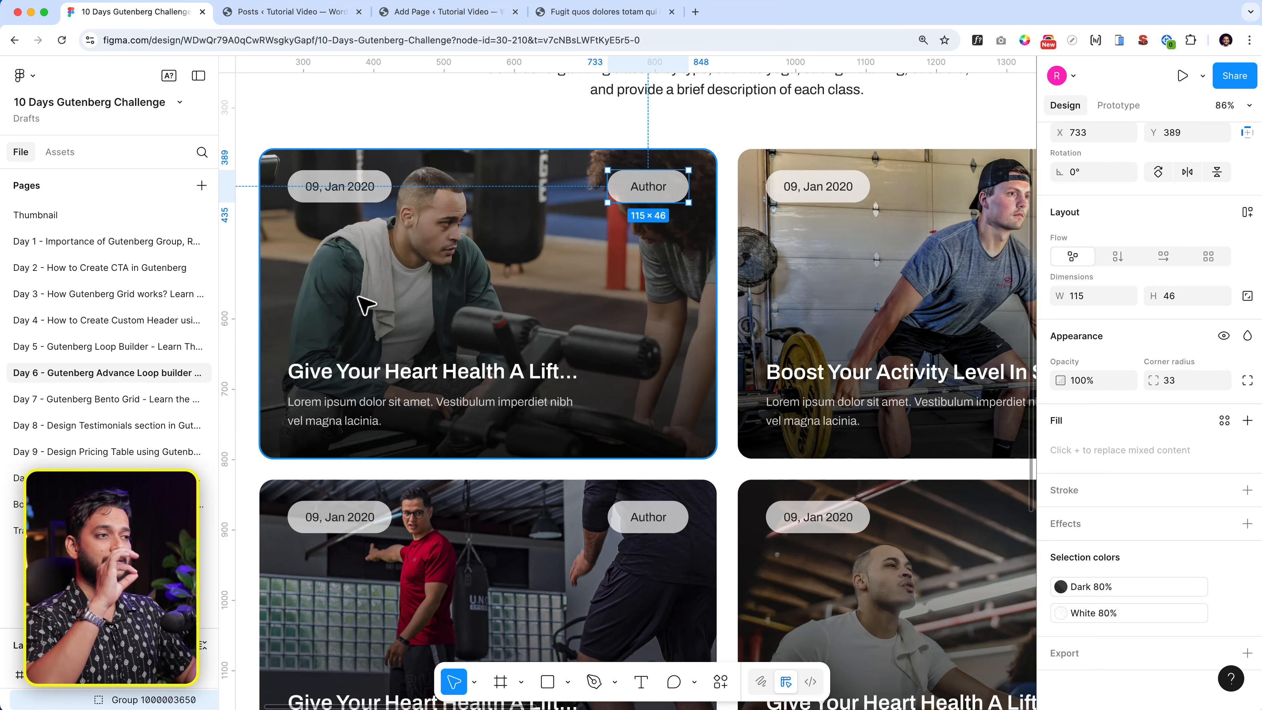
click(450, 16)
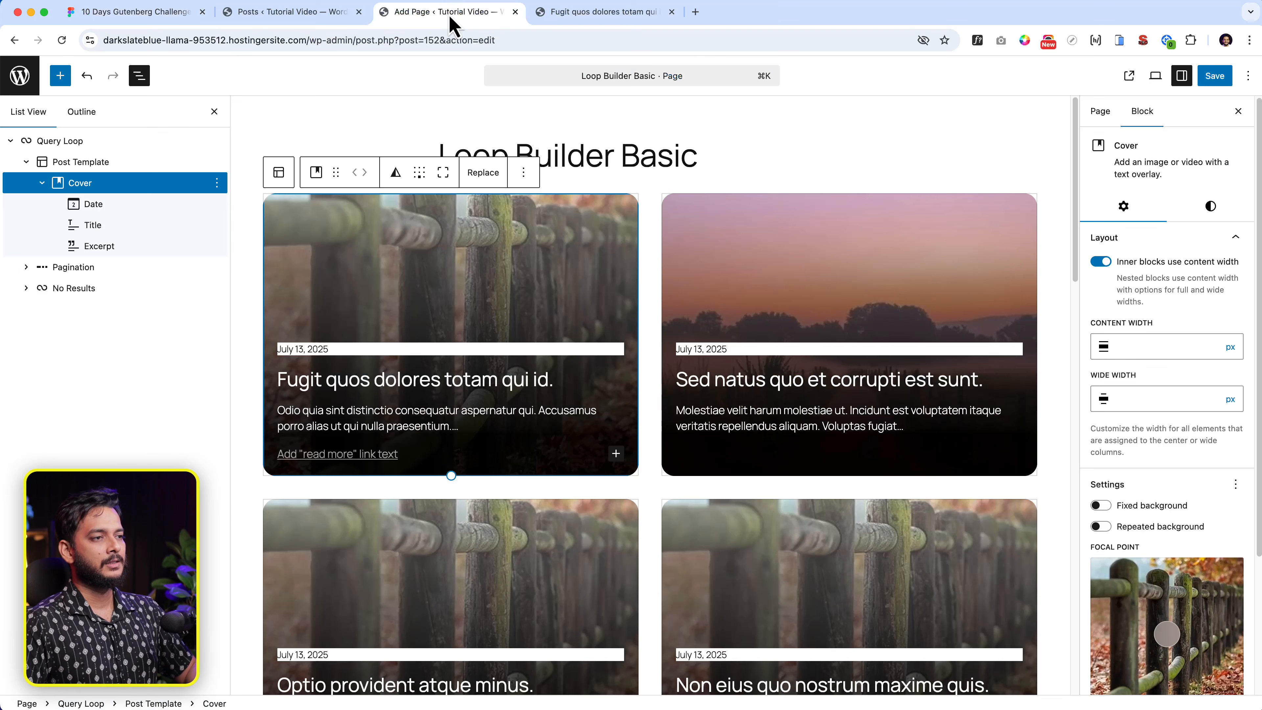
- Wrap the card's post Title and Excerpt blocks together in a Stack
click(376, 351)
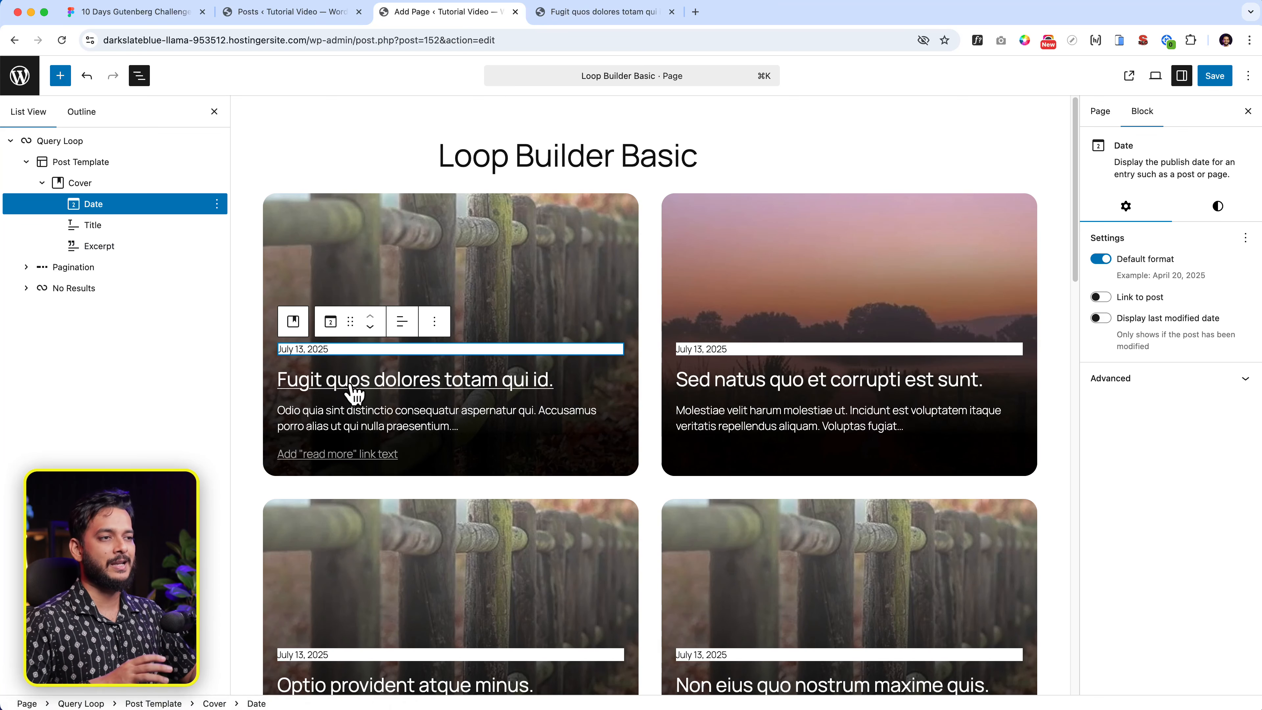
click(94, 230)
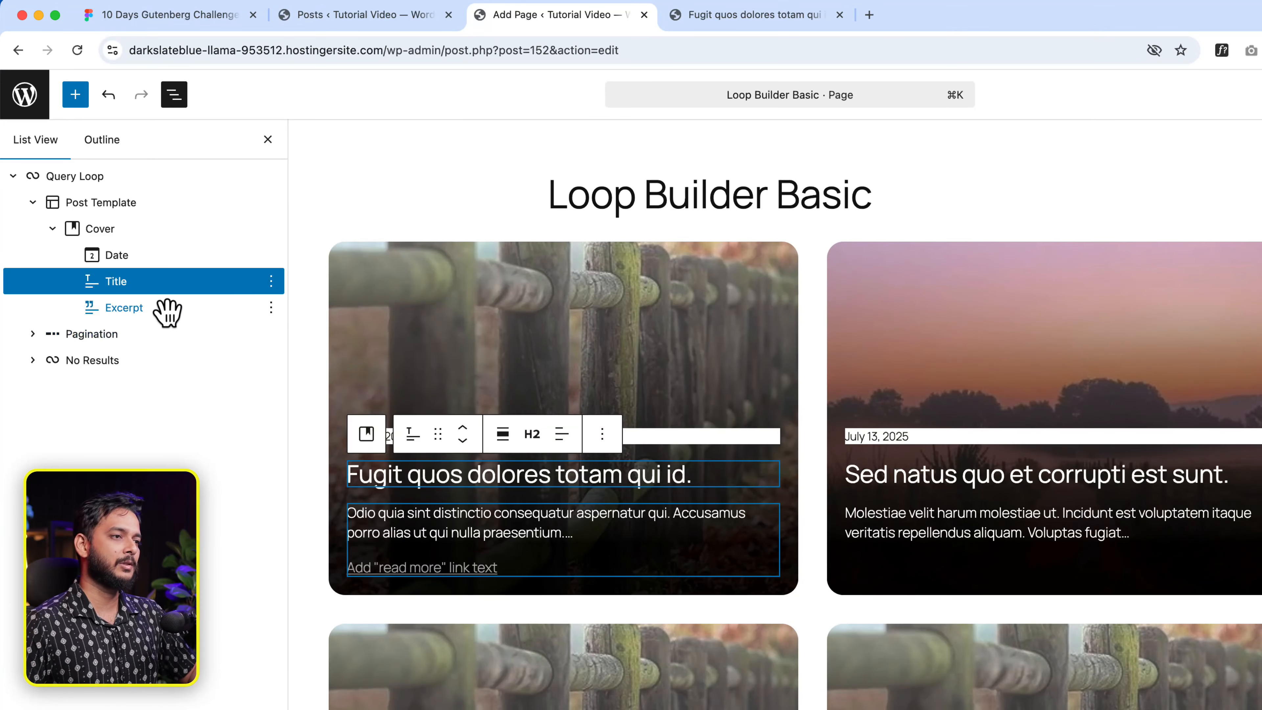
shift+click(166, 308)
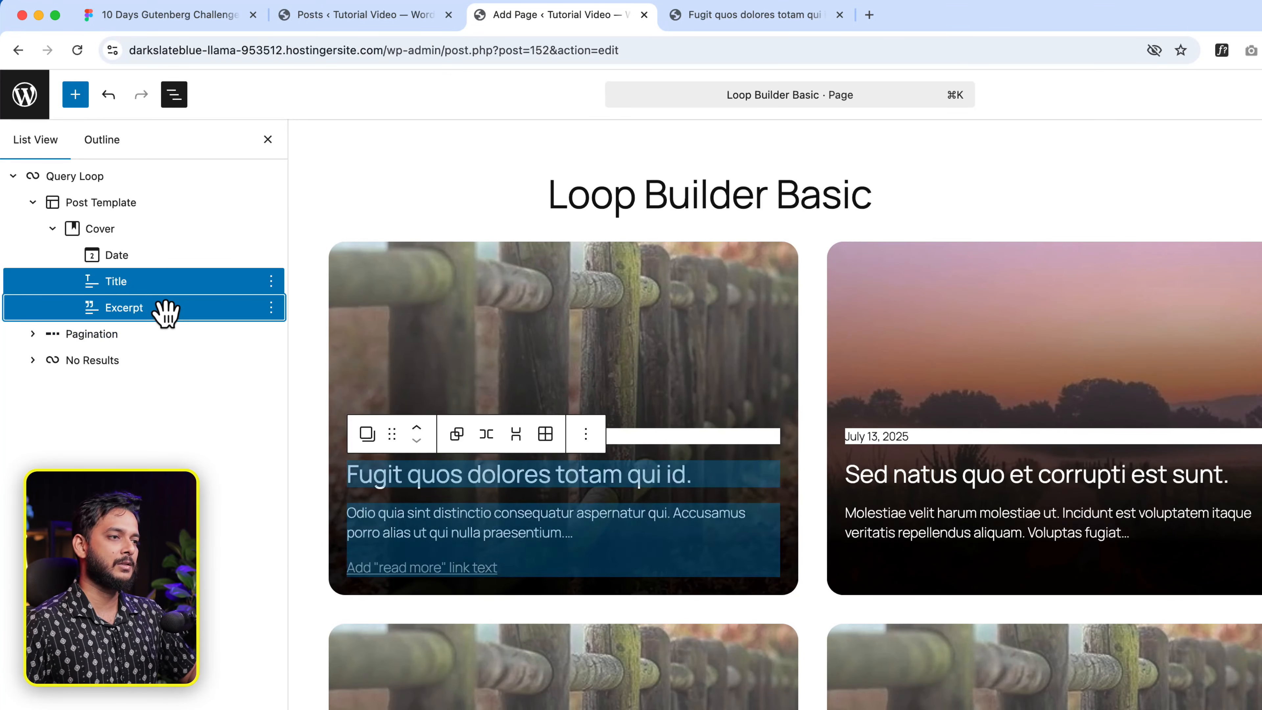
click(517, 435)
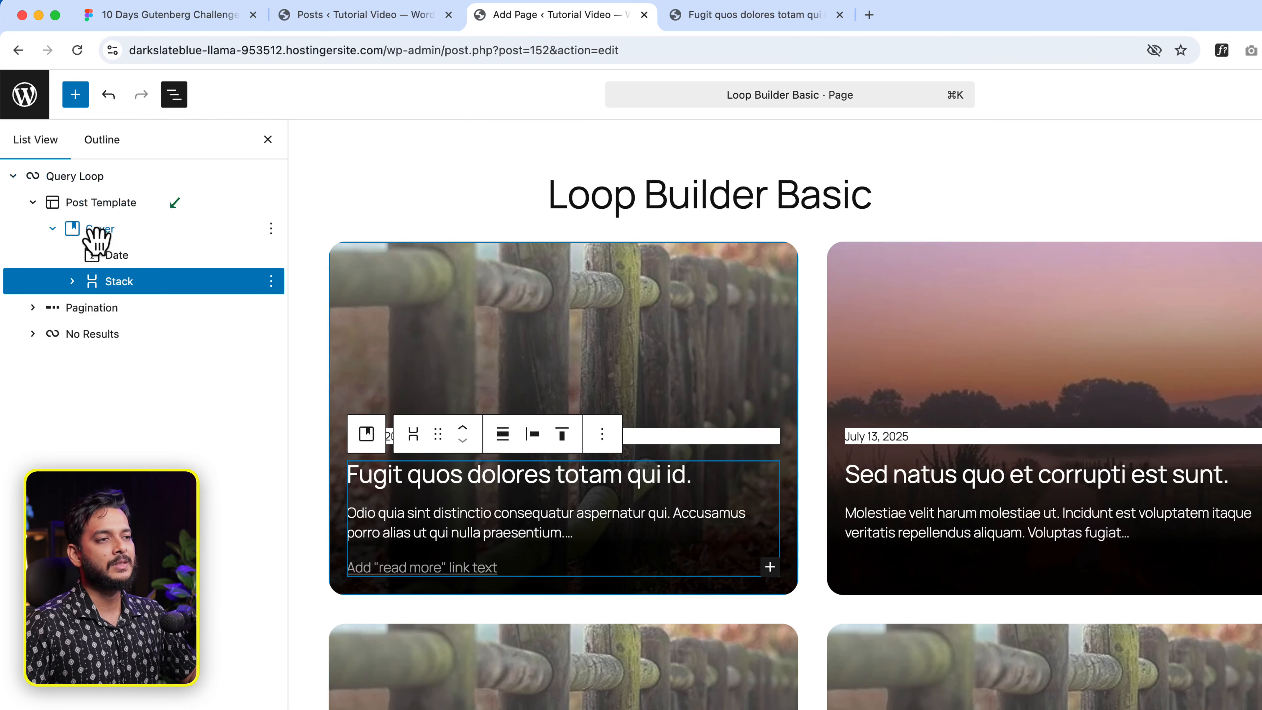
click(141, 256)
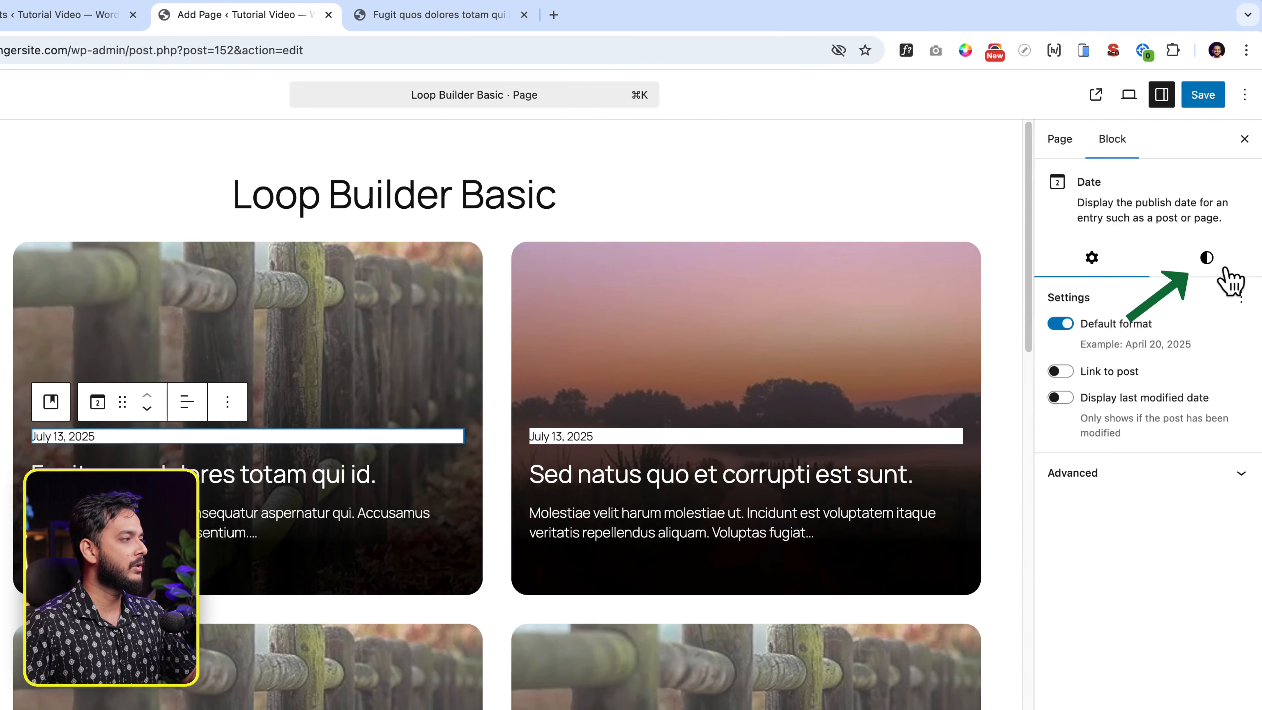
- Reset all of the Date block's custom colours
click(1226, 271)
click(1229, 298)
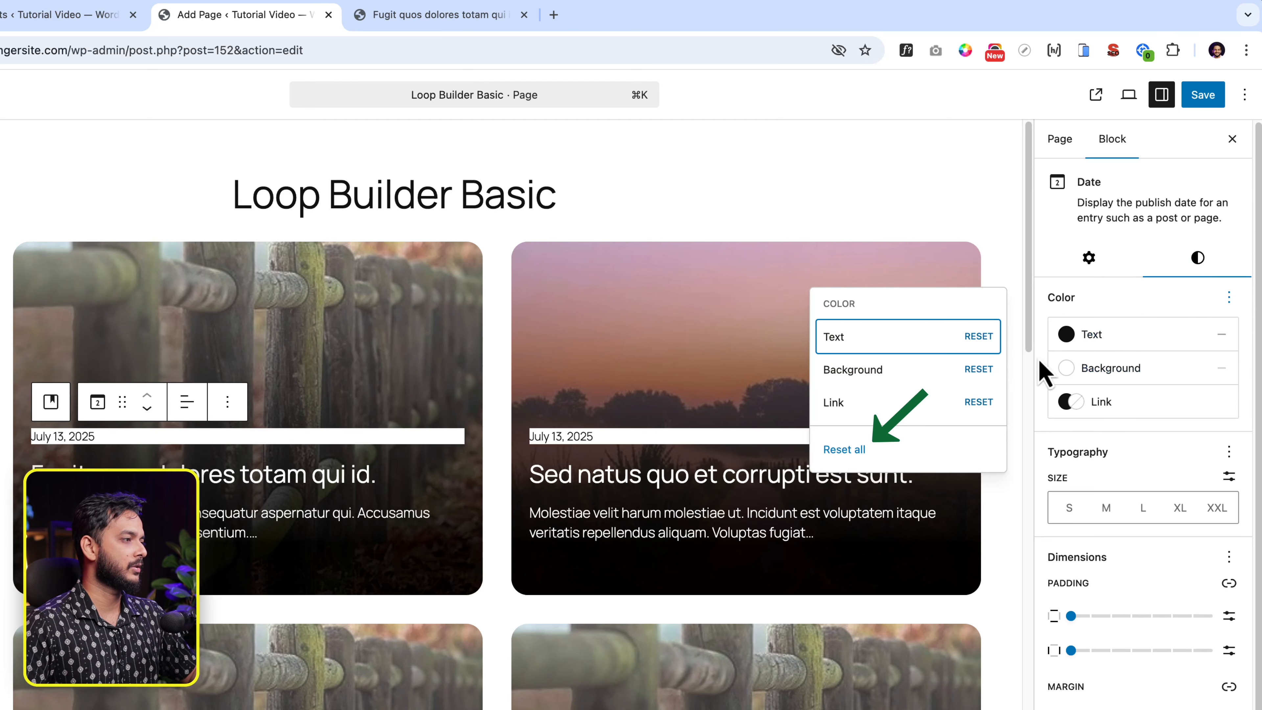
click(856, 450)
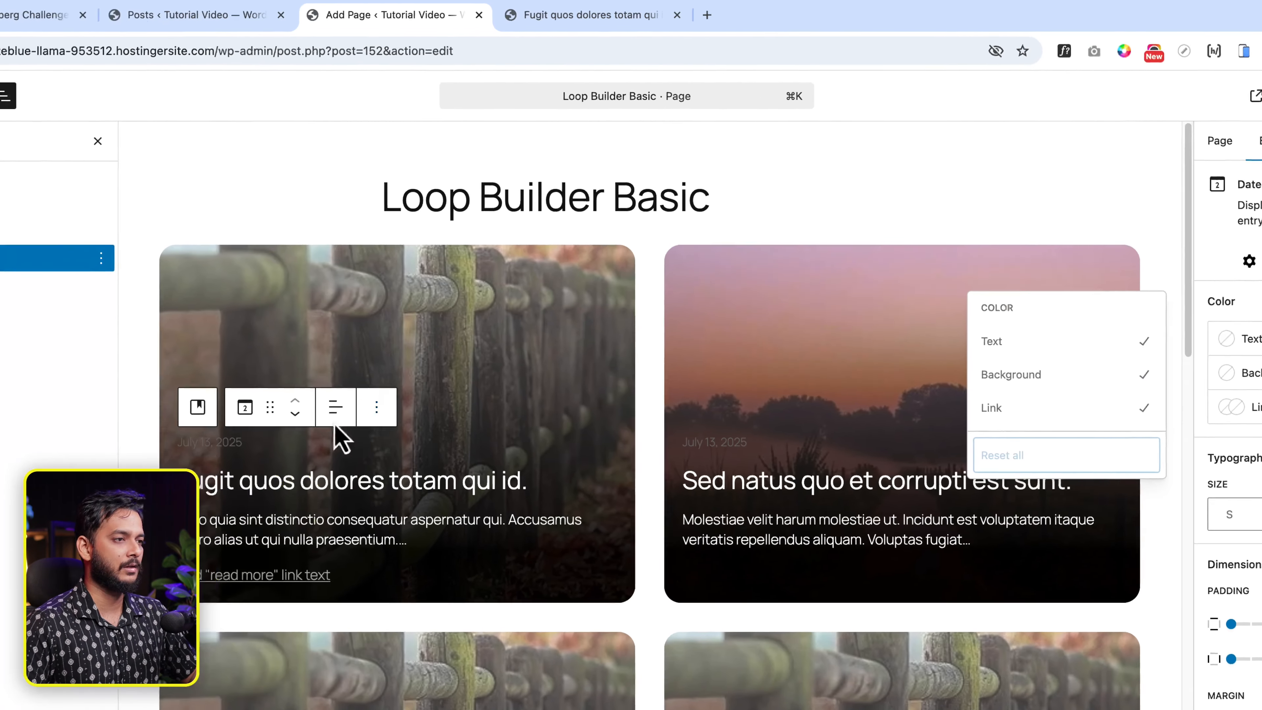
click(204, 450)
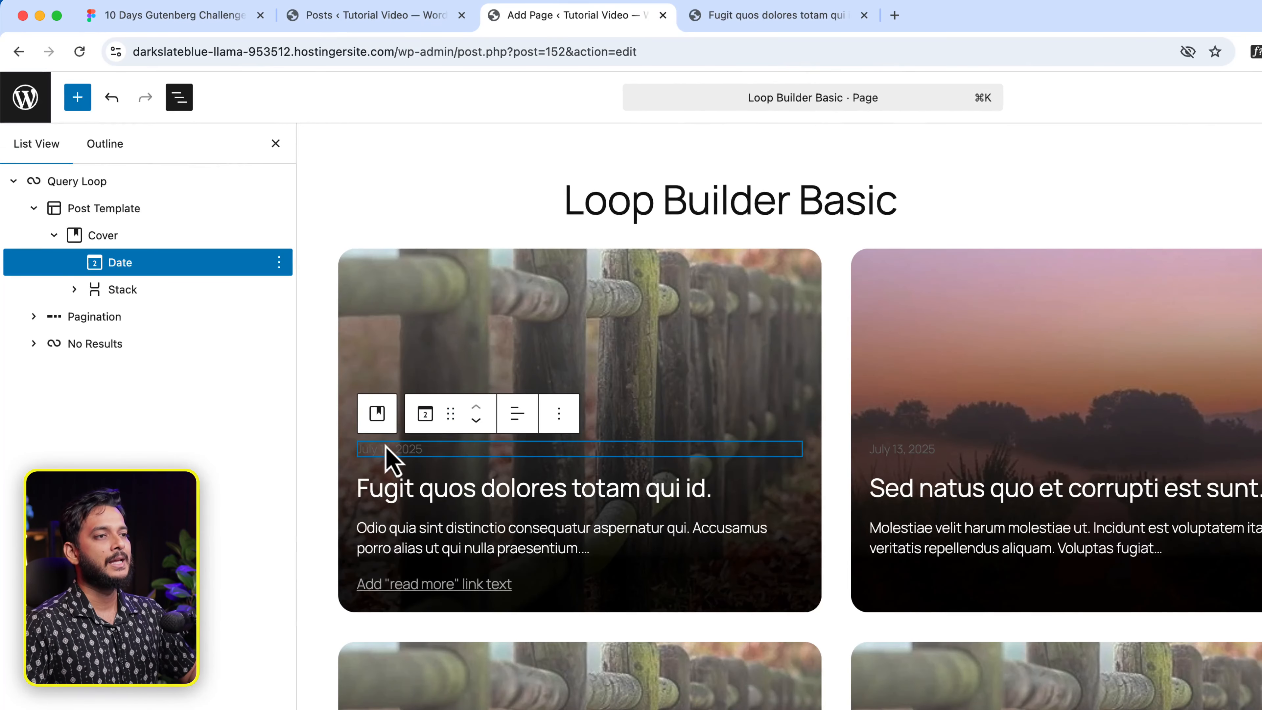
- Transform the card's Date block into a Group
click(279, 262)
click(598, 358)
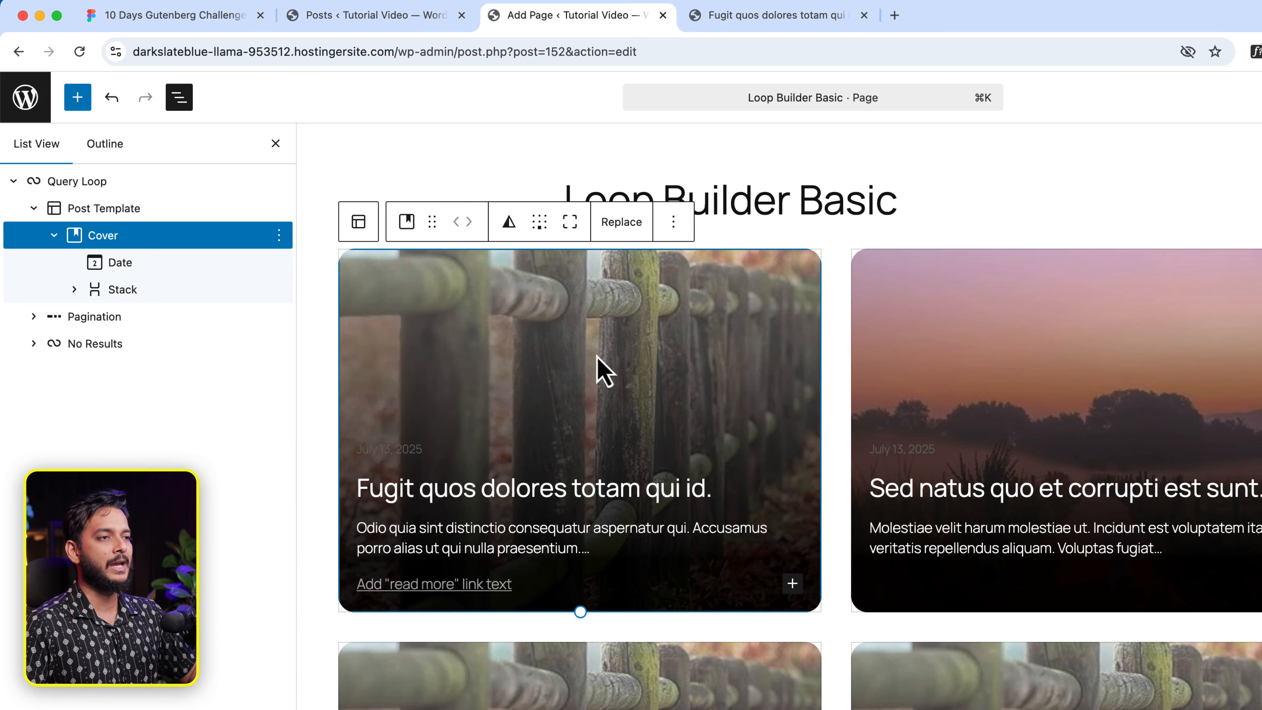
click(379, 450)
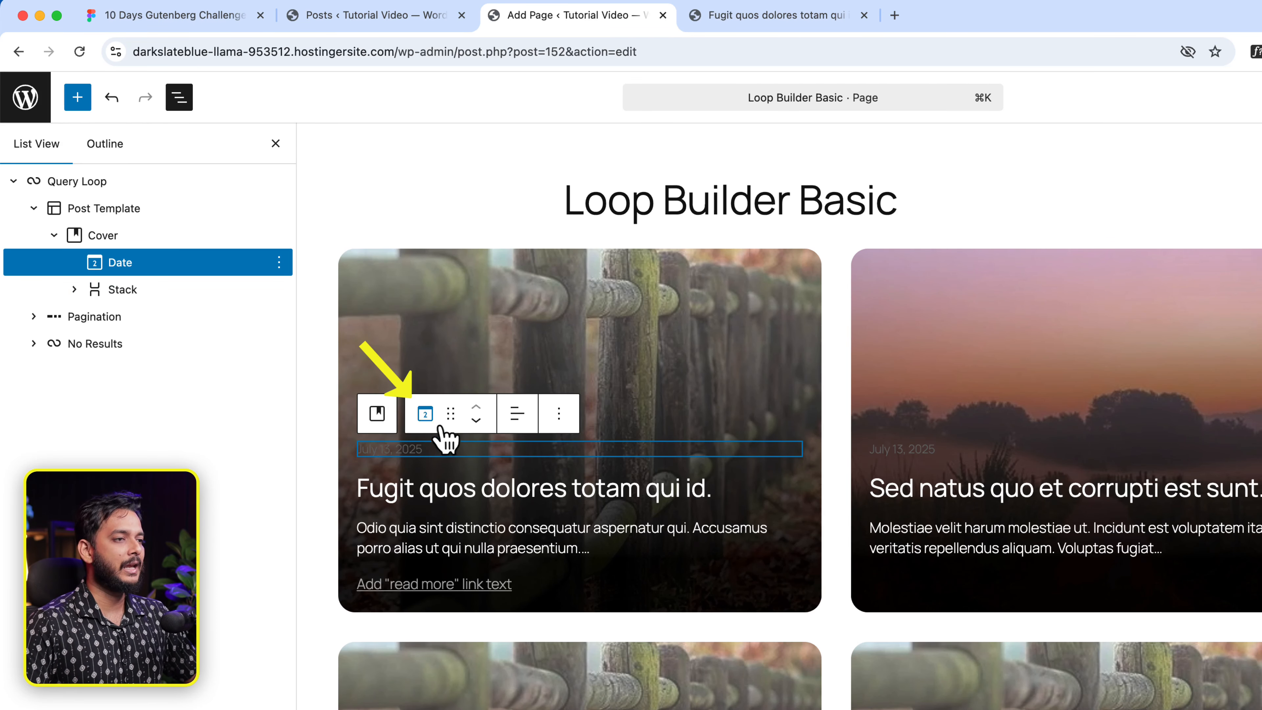
click(425, 415)
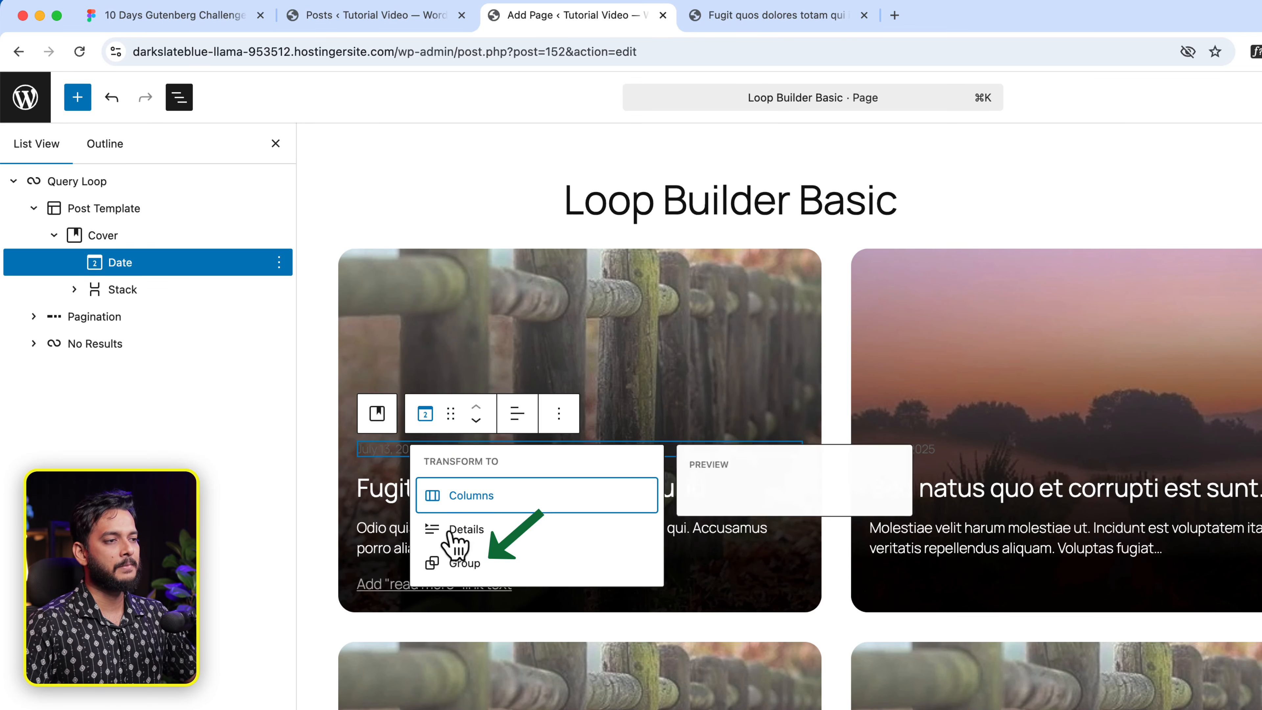
click(453, 566)
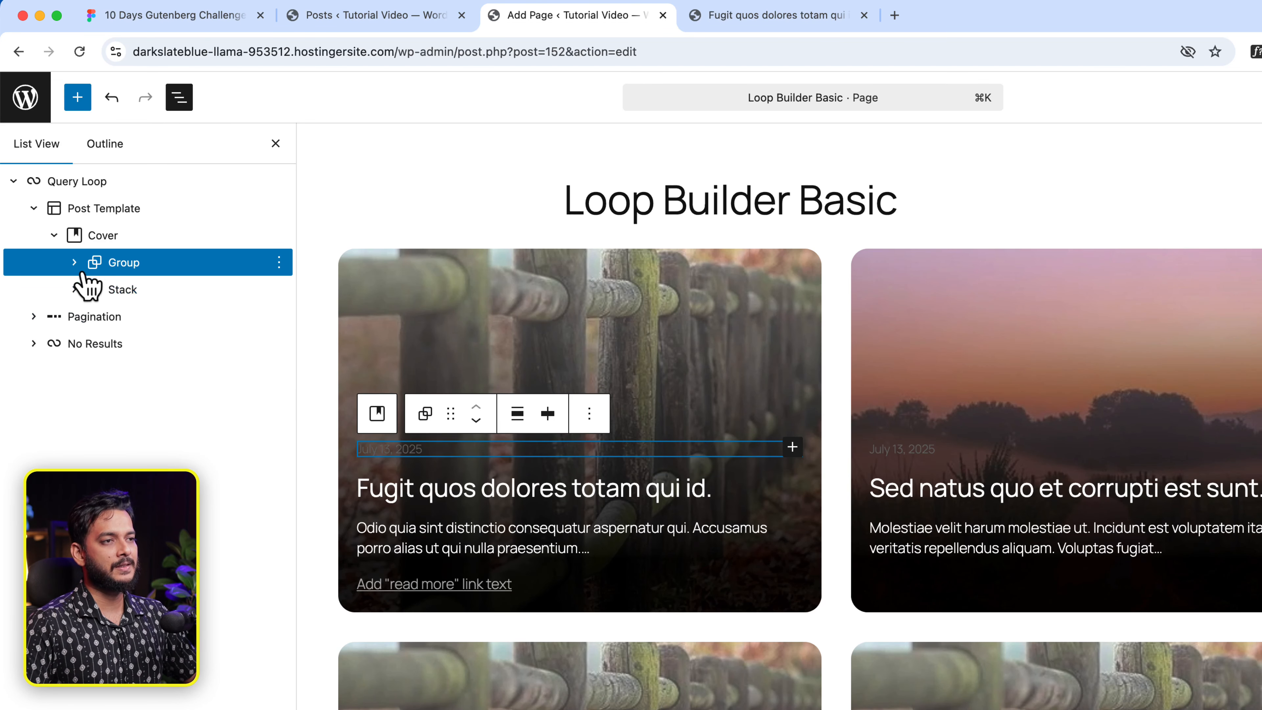
- Set the date Group's content width to 150 px, matching the pill width in the Figma design
click(75, 264)
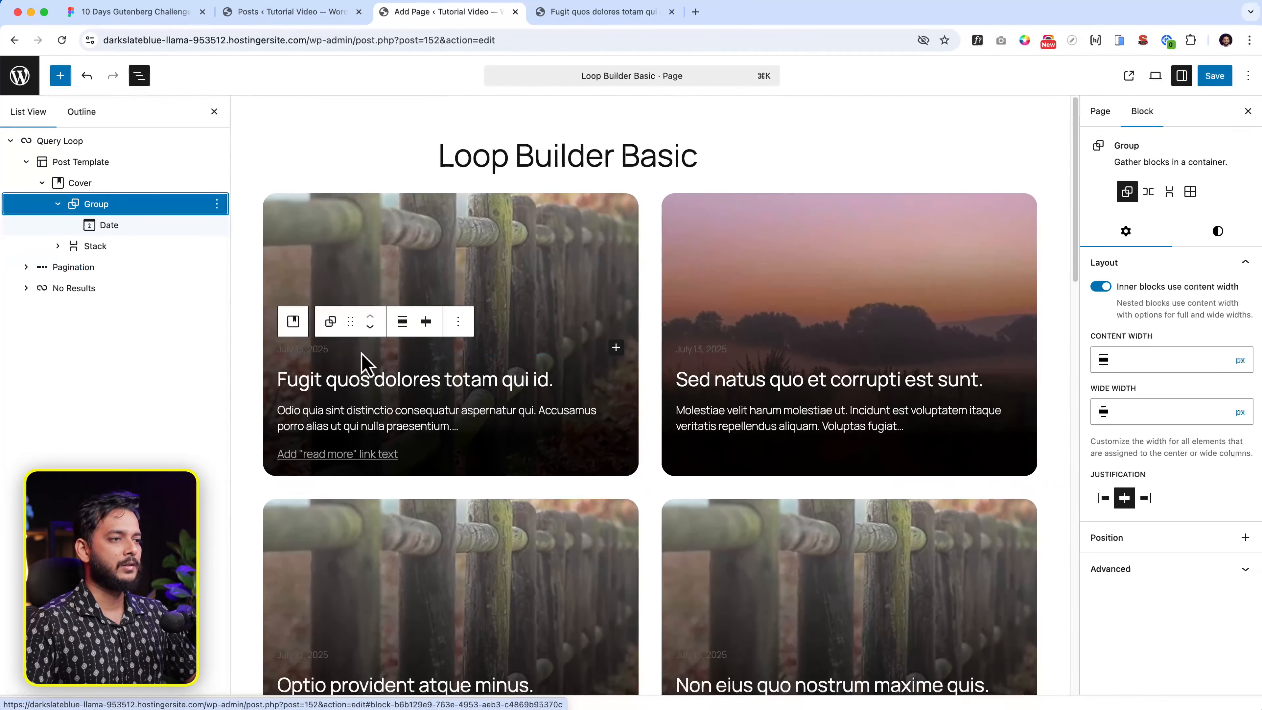
click(159, 291)
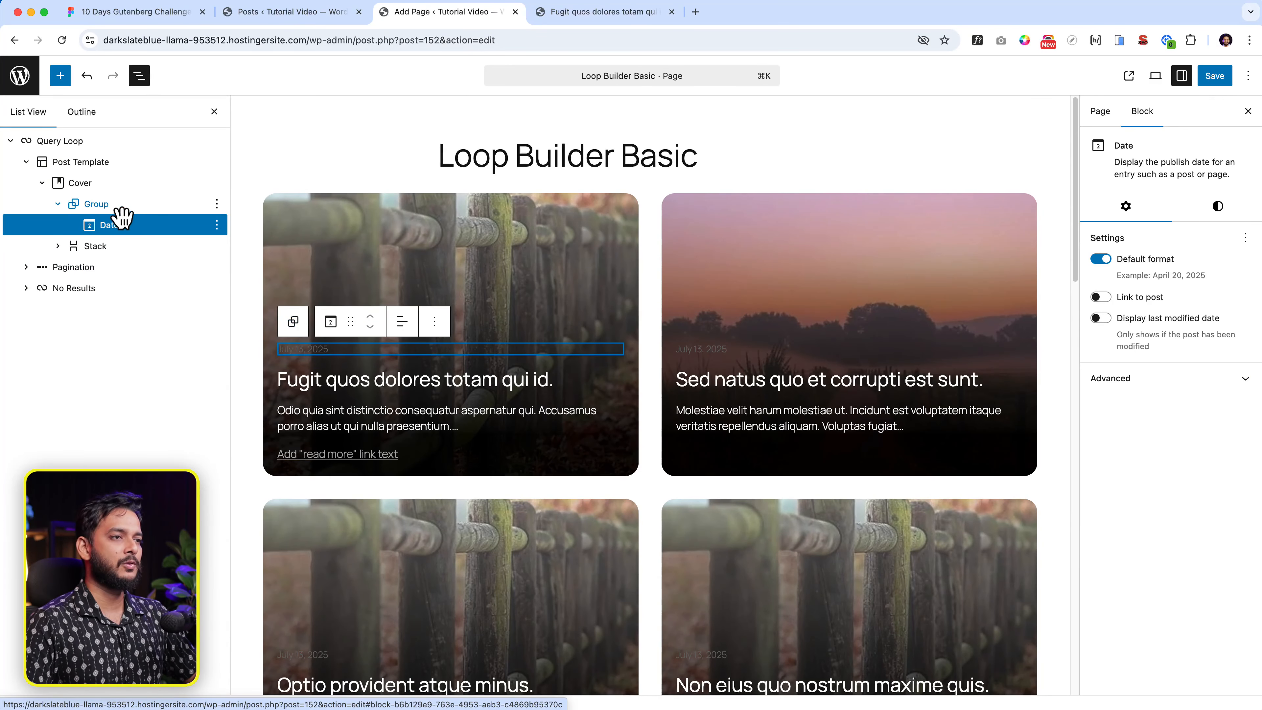
click(119, 206)
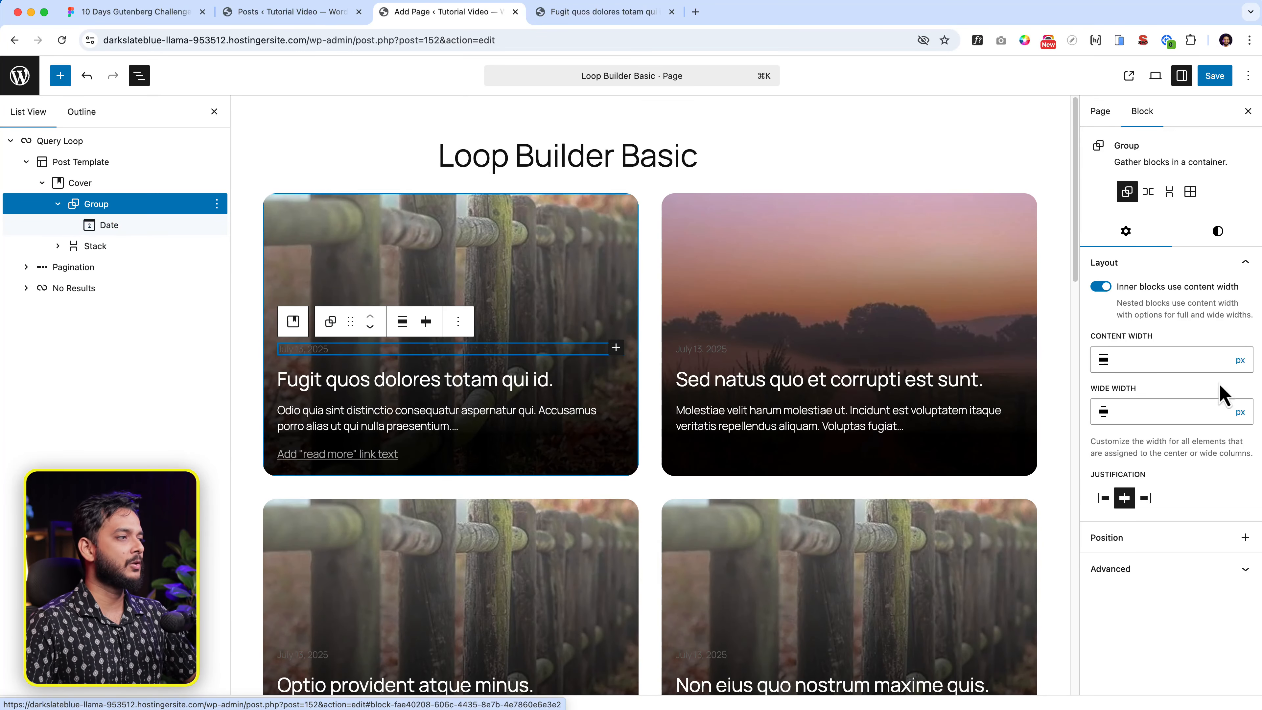
click(1155, 360)
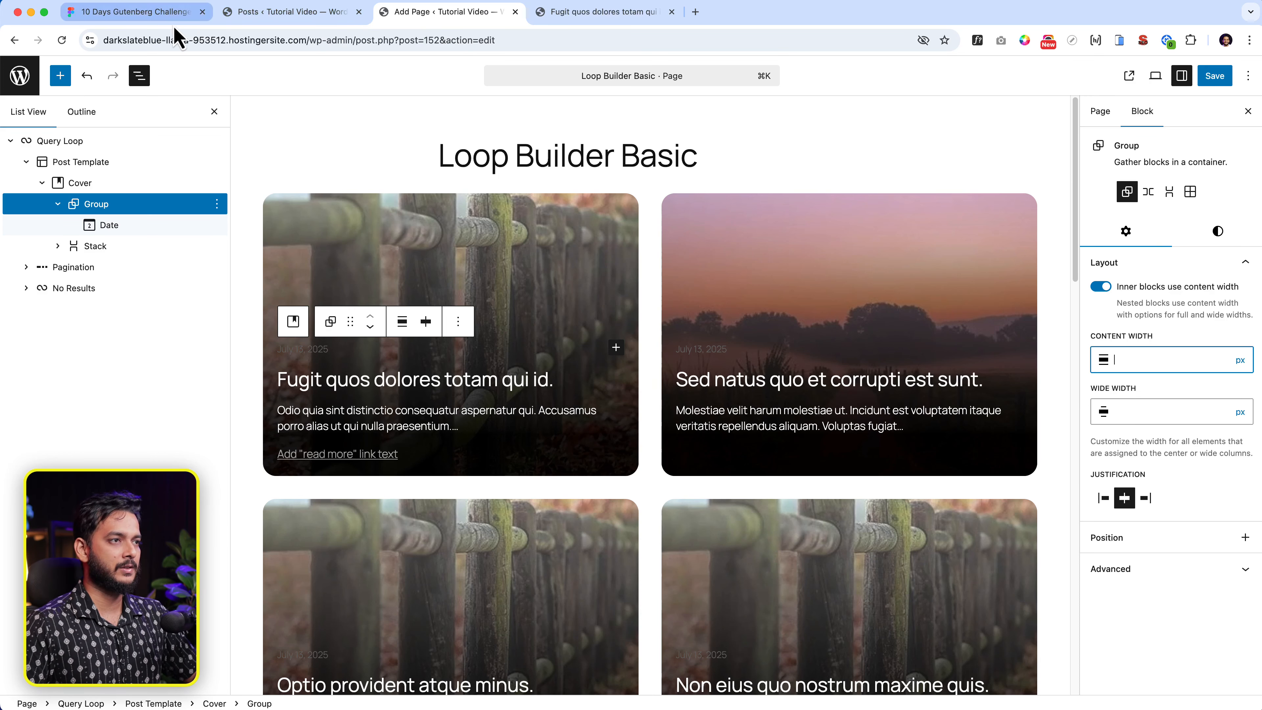
click(149, 12)
click(339, 204)
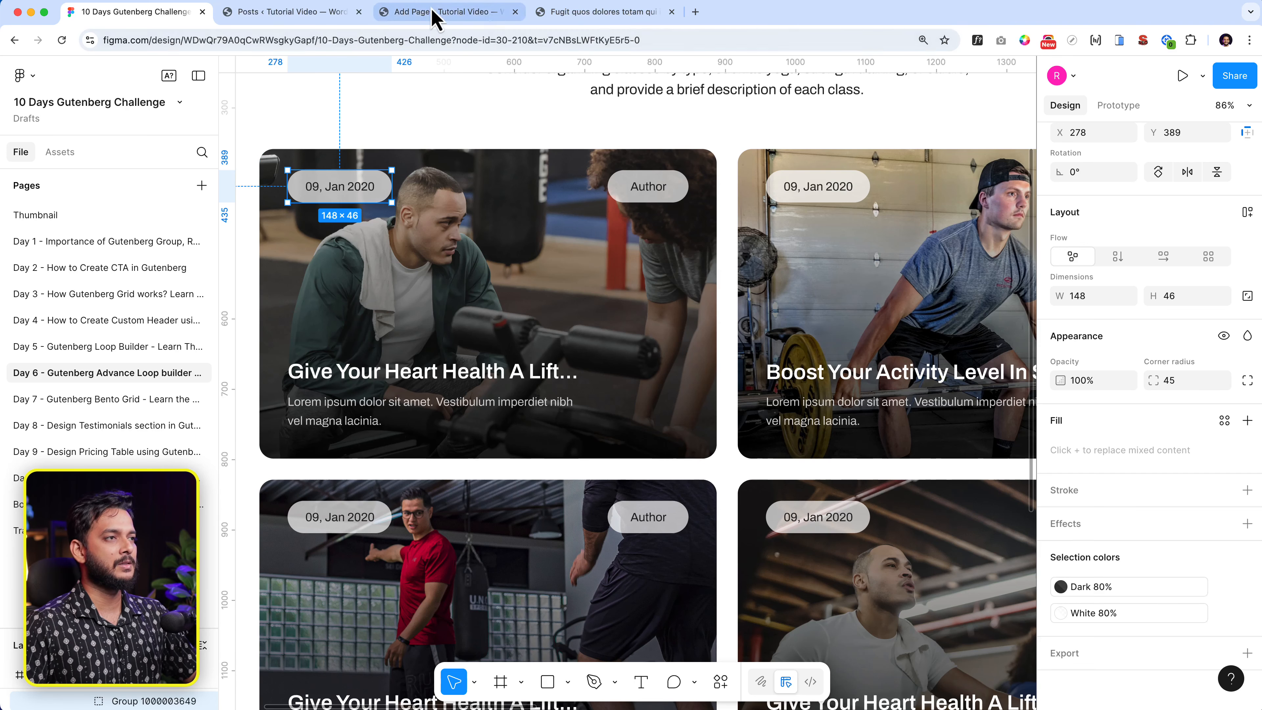
click(413, 11)
text(150)
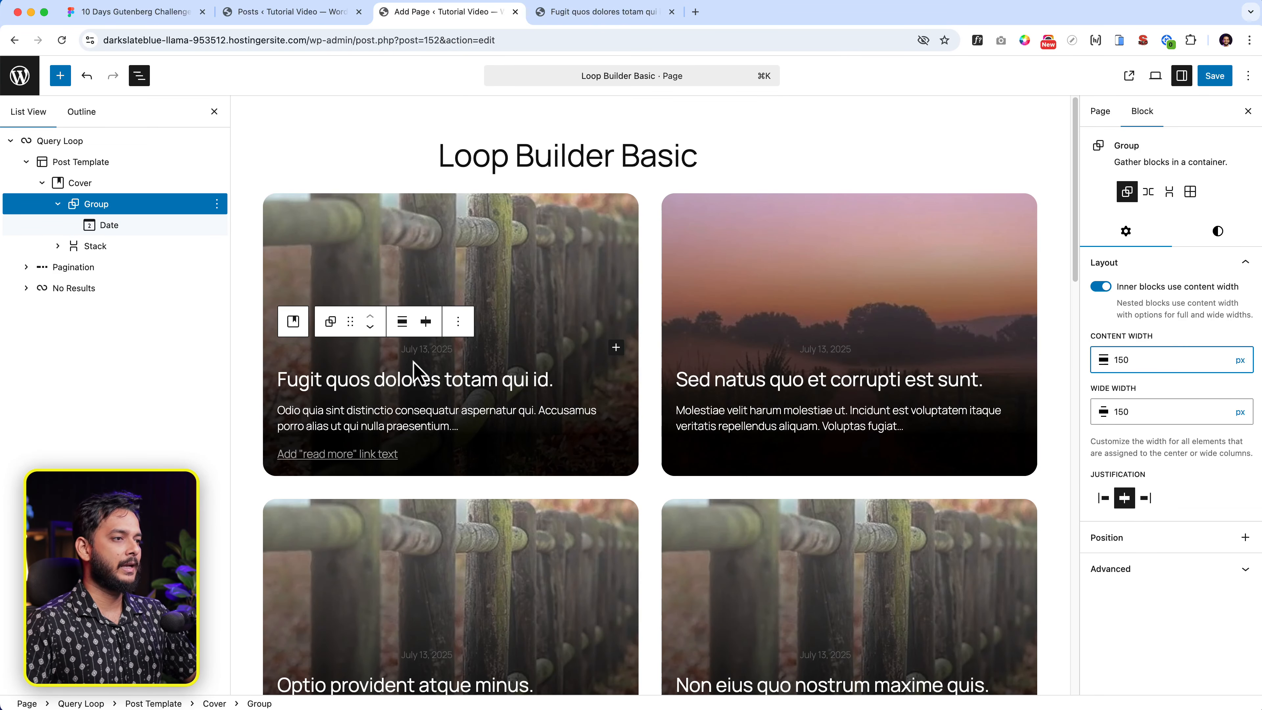
click(396, 351)
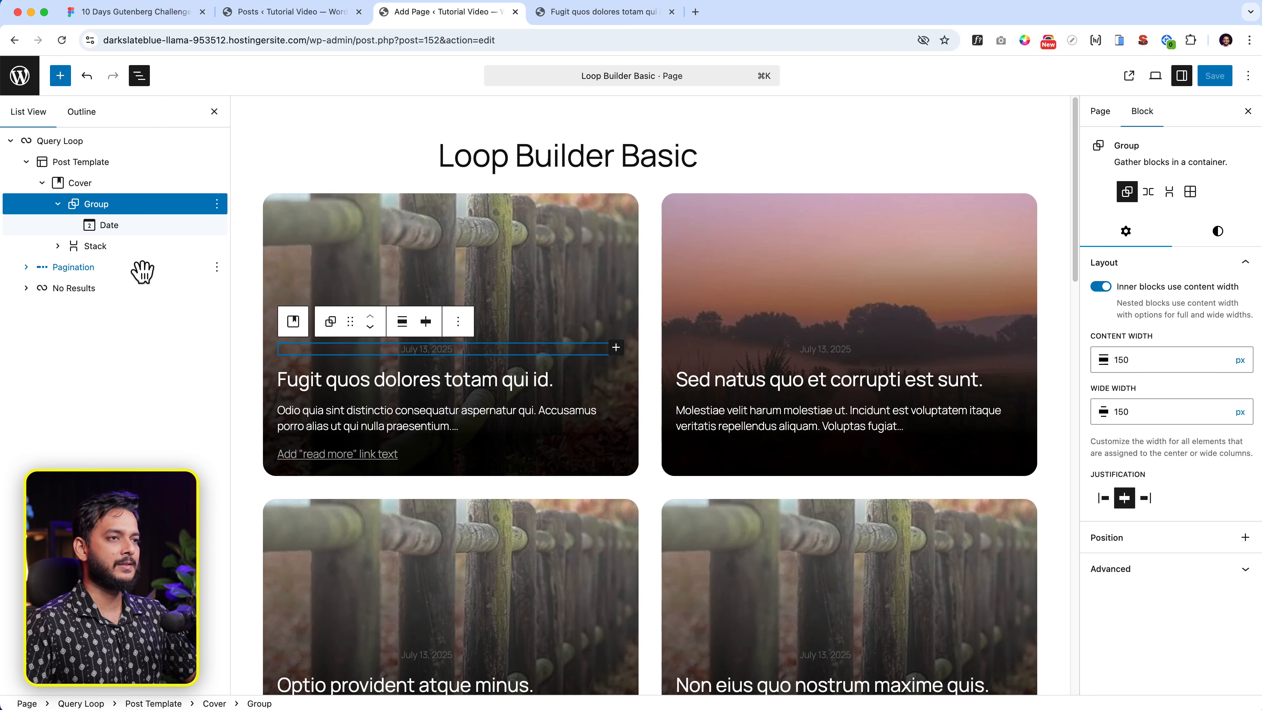
- Give the date group a white Base background colour
click(1221, 232)
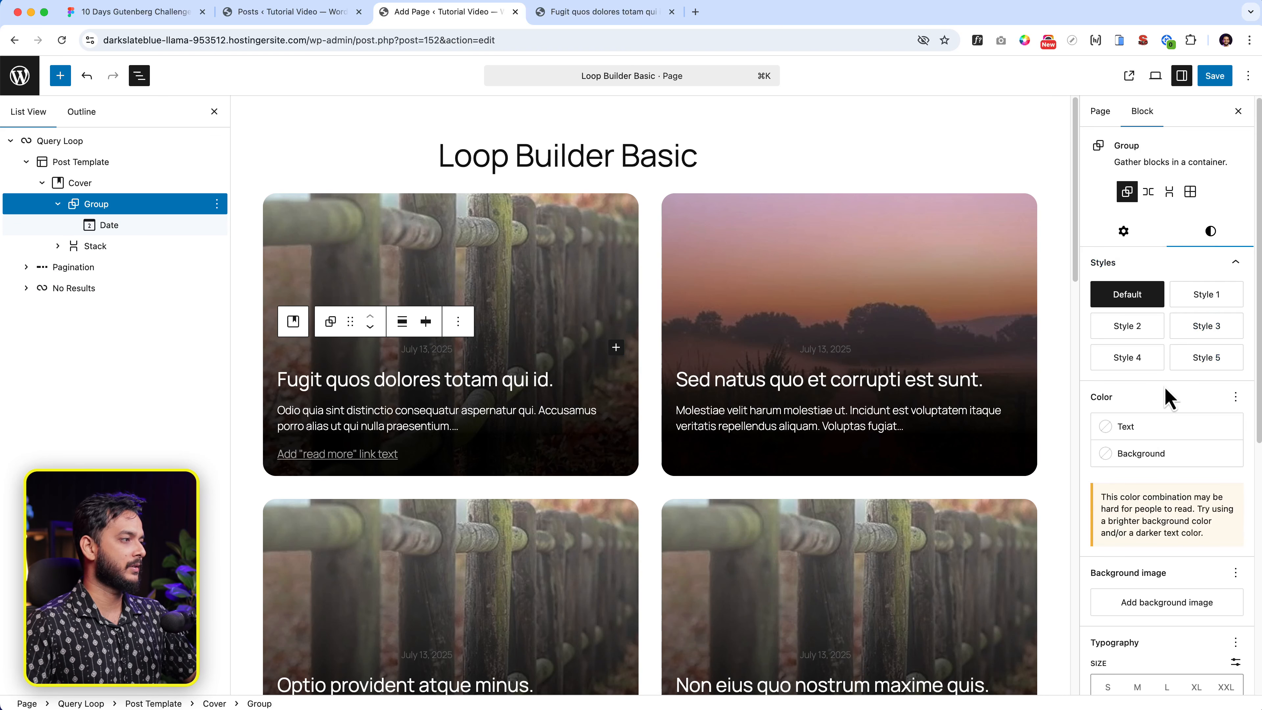
click(1155, 455)
click(917, 604)
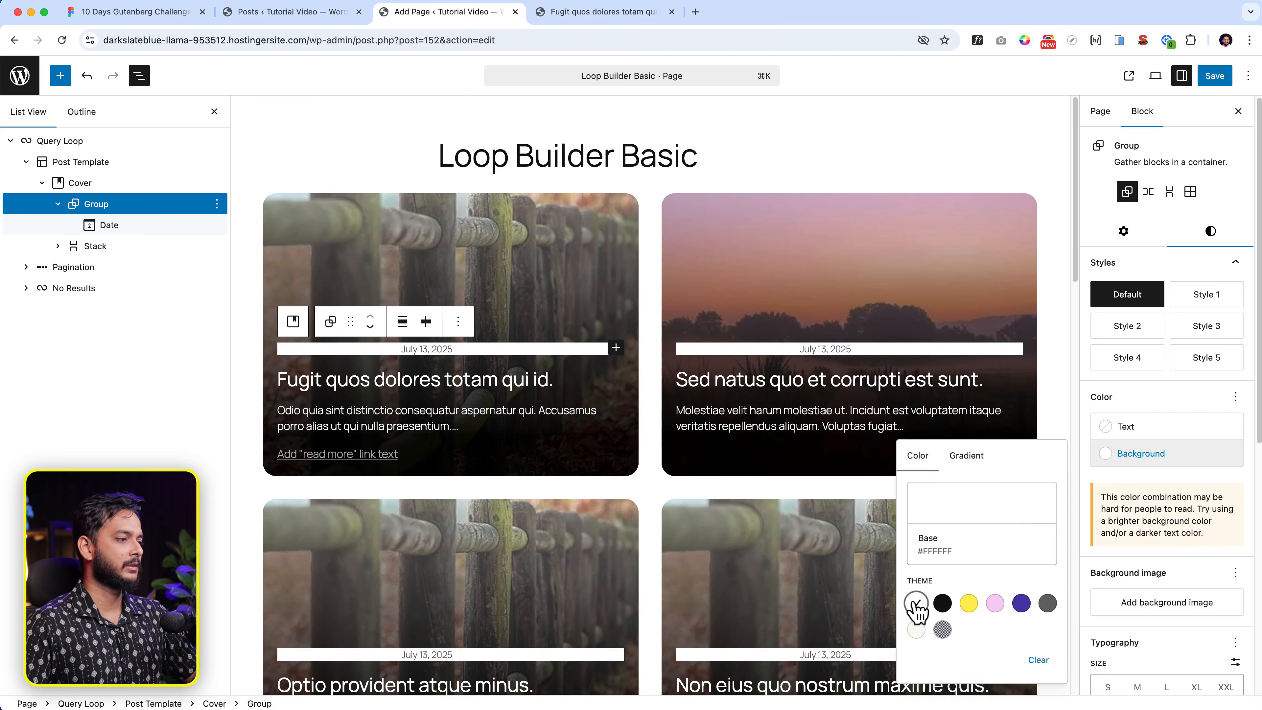
click(1170, 398)
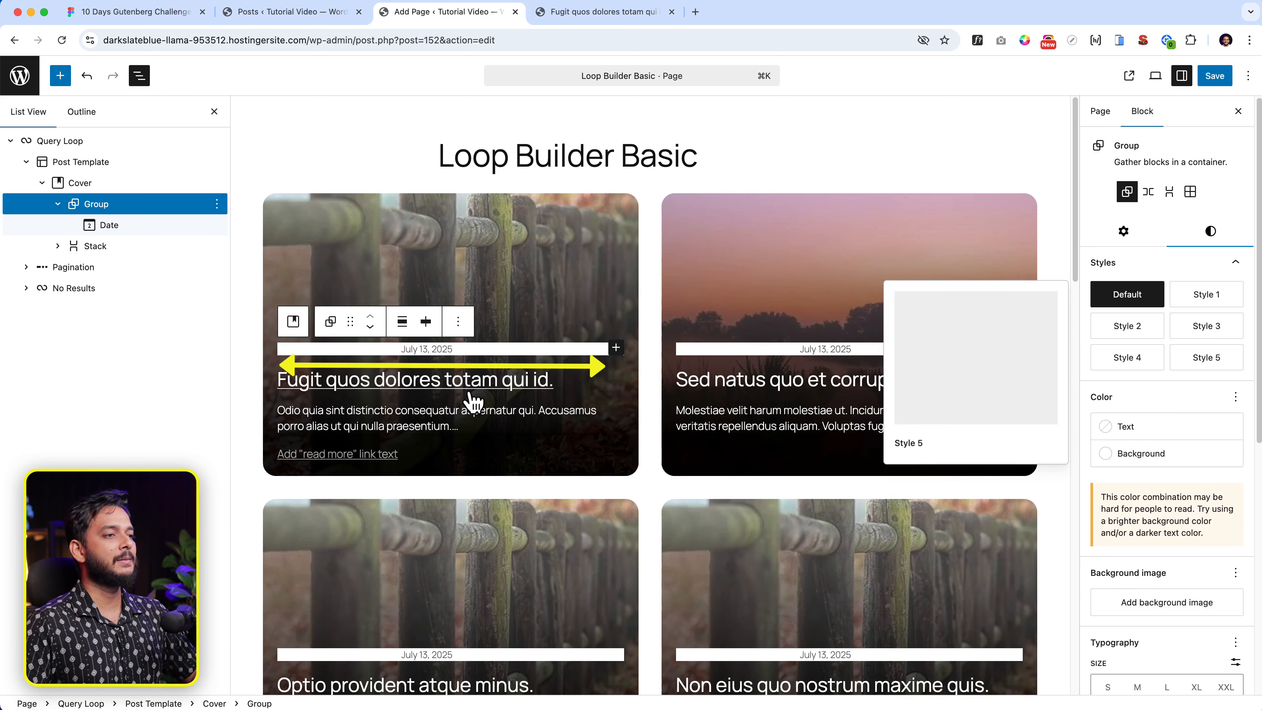
click(343, 354)
click(366, 356)
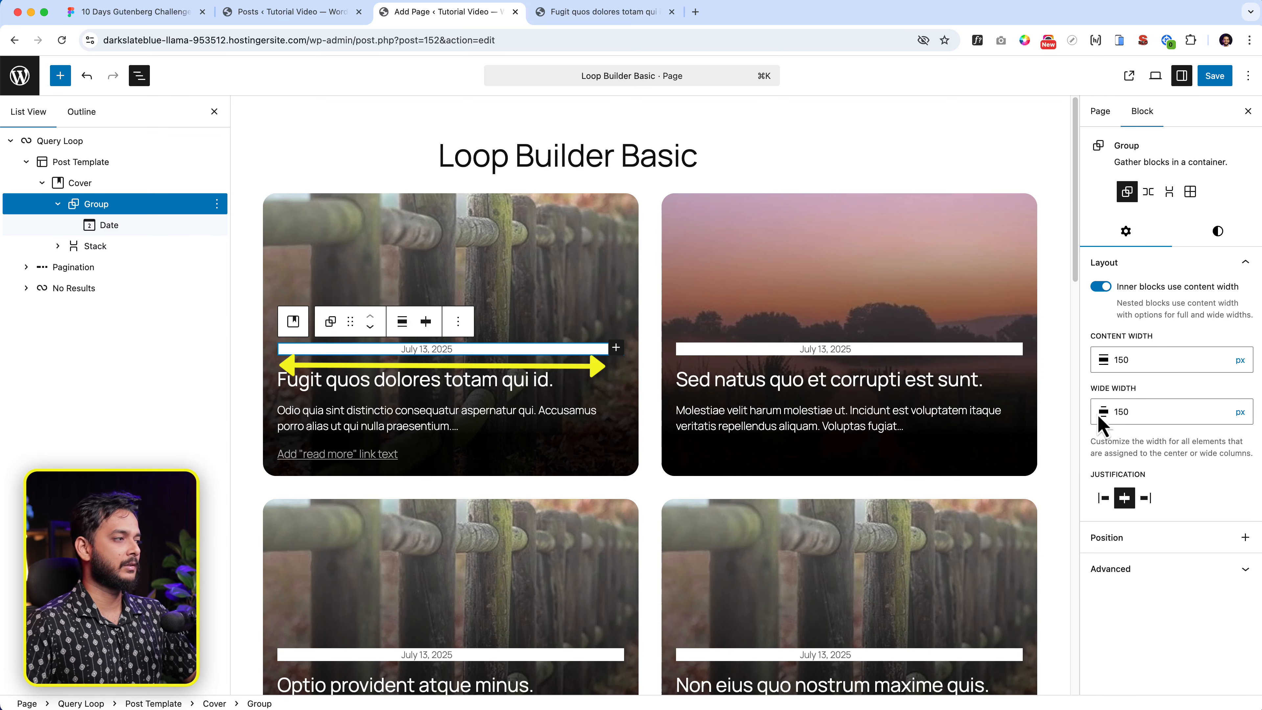
click(1176, 360)
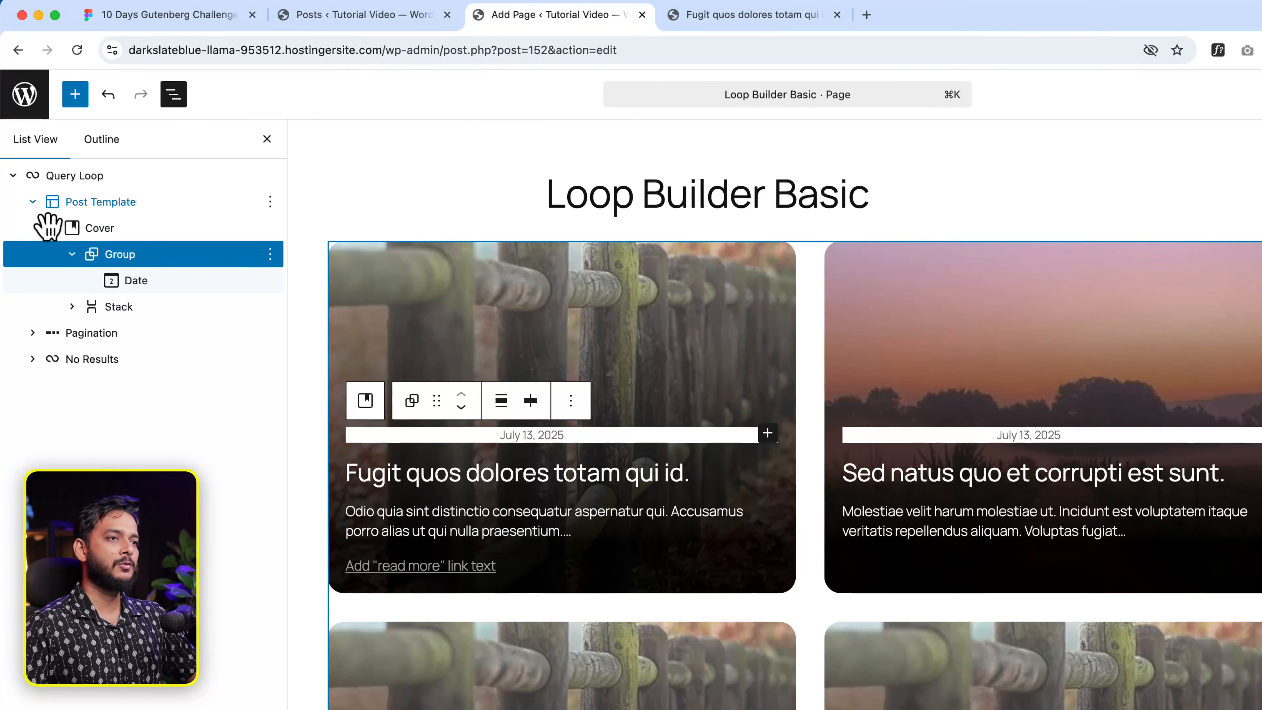
- Turn off 'Inner blocks use content width' on the Cover and re-enable it on the date Group
click(139, 234)
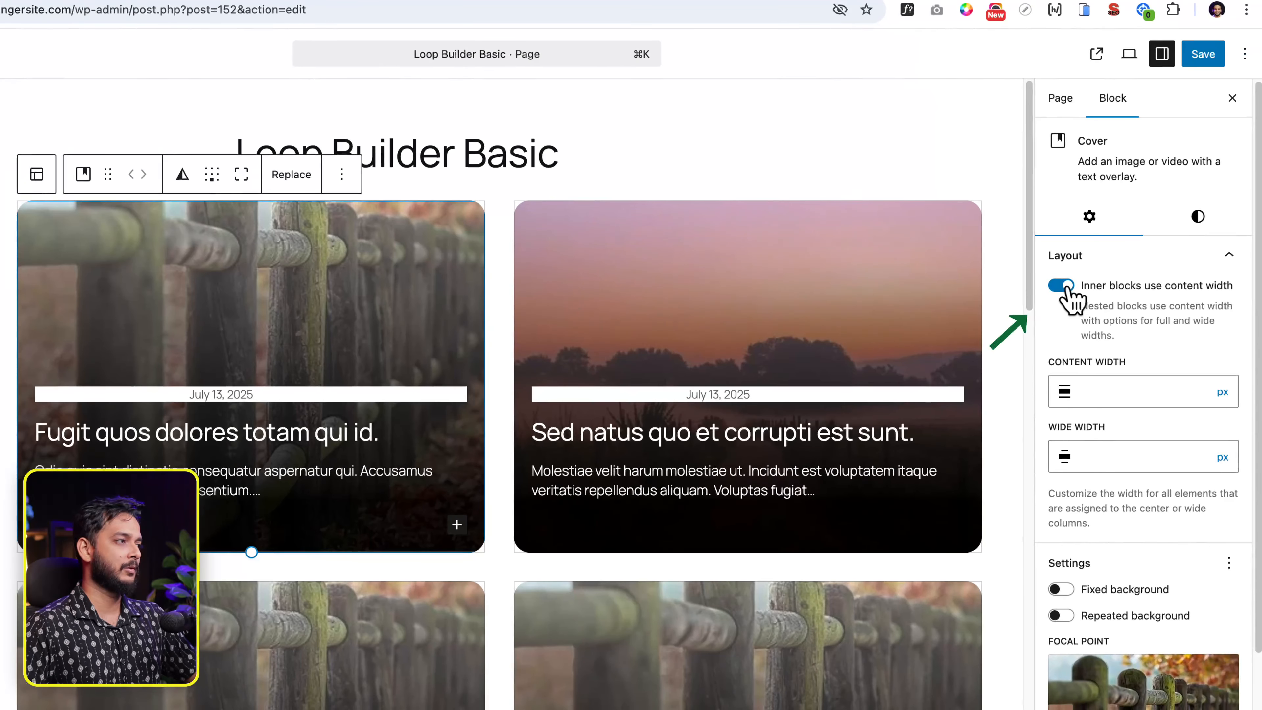
click(1062, 285)
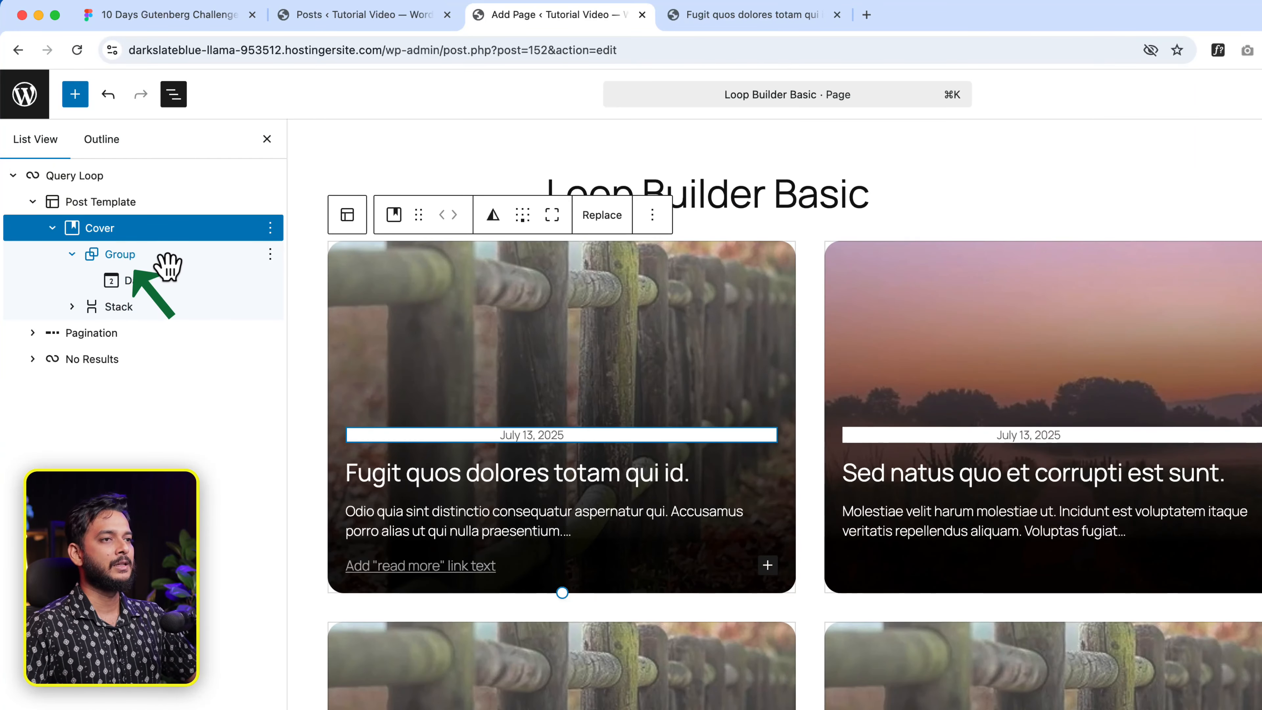
click(168, 266)
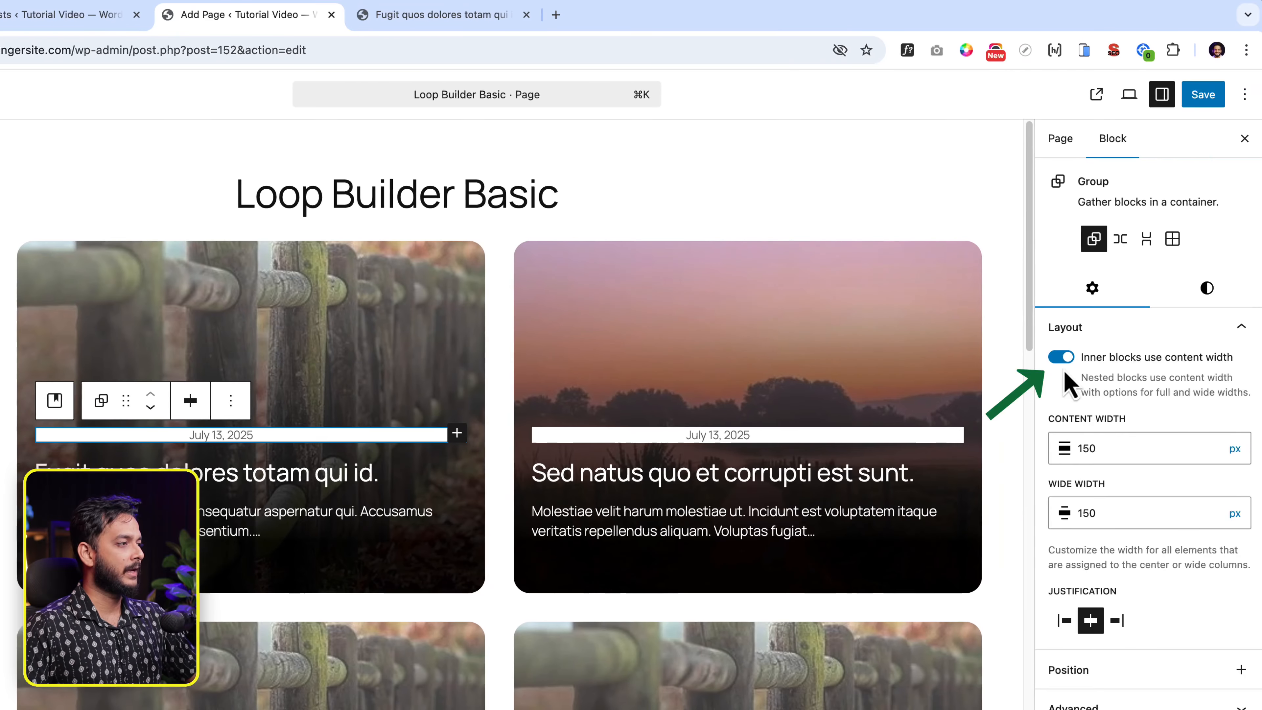
click(1062, 357)
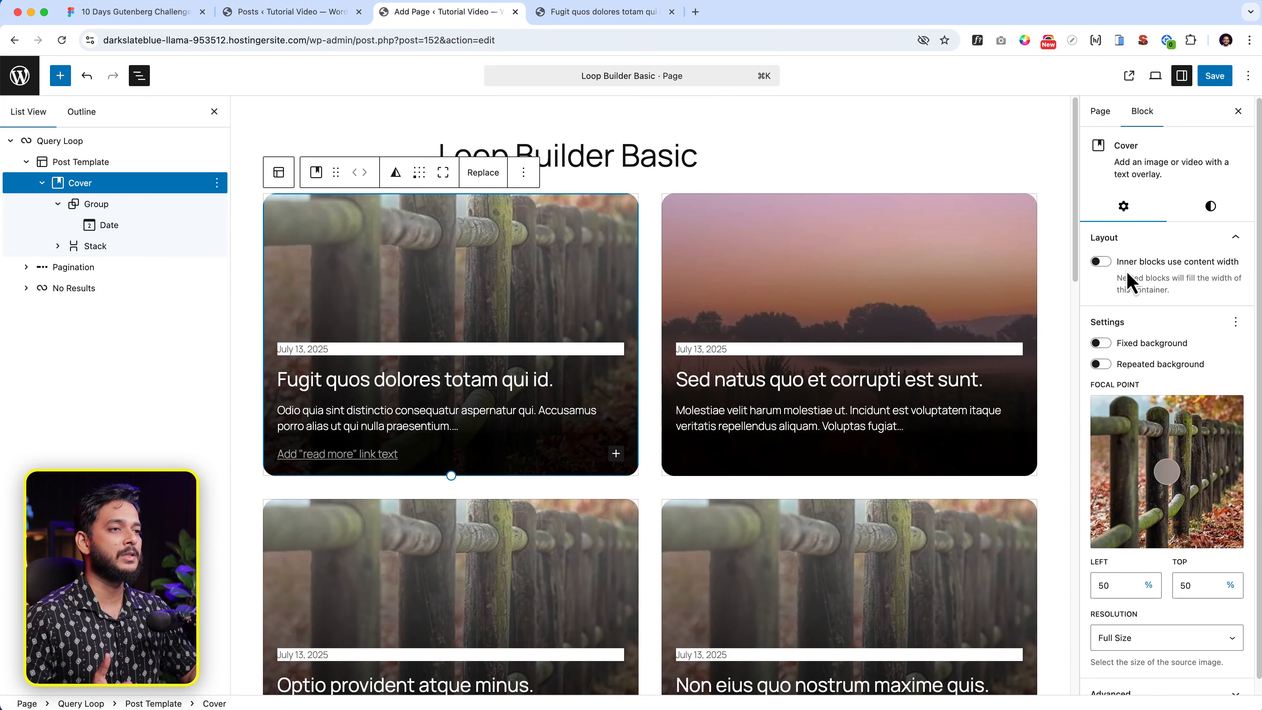
- Enter a 150 px content width for the date group
click(354, 350)
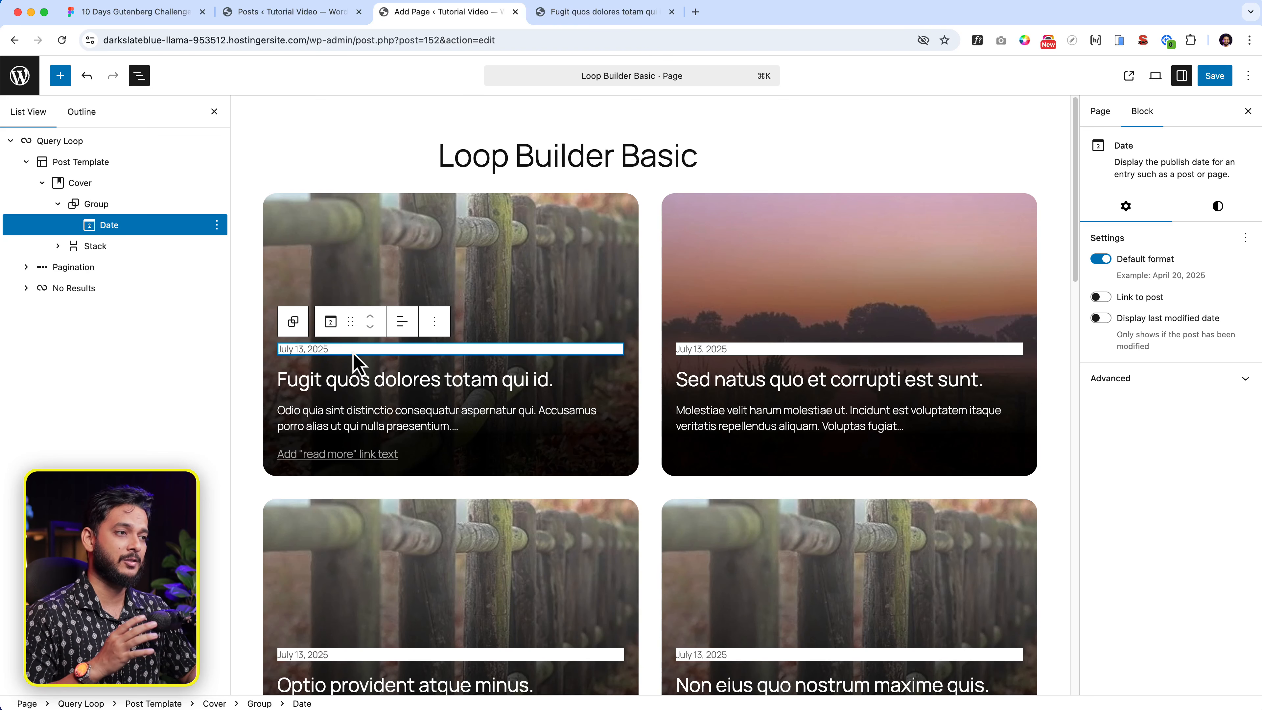
click(94, 204)
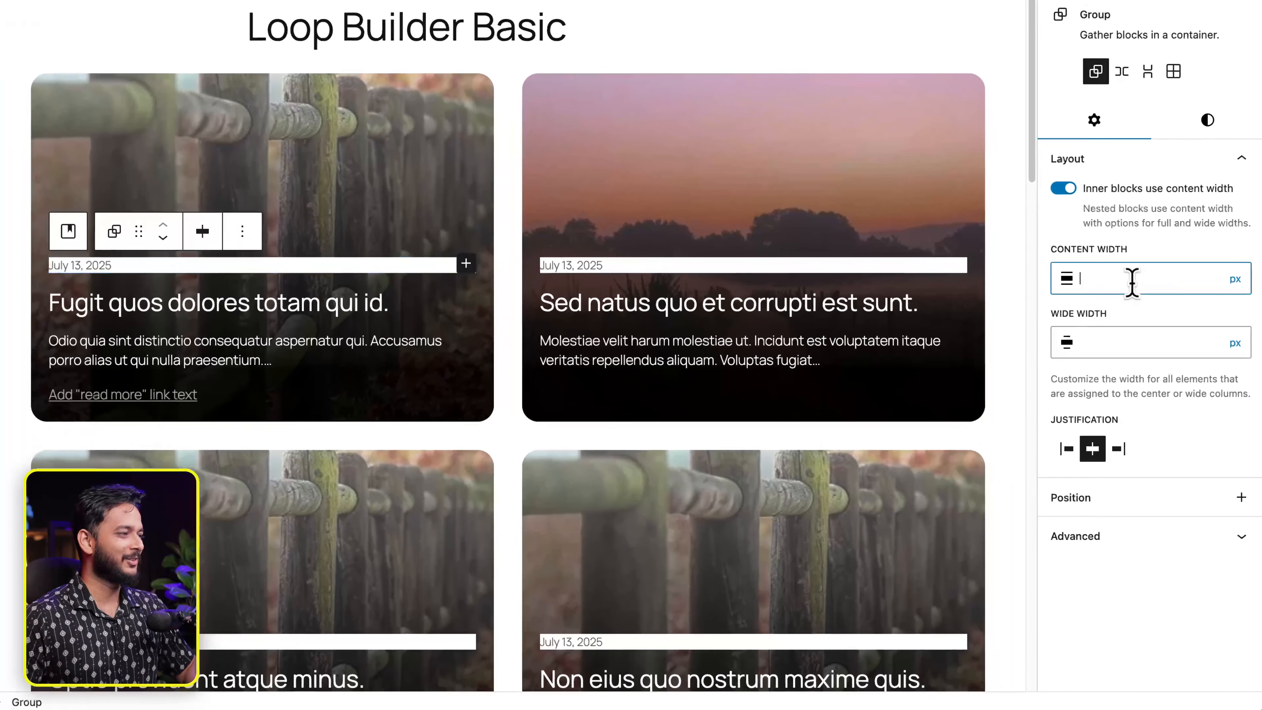
click(1156, 363)
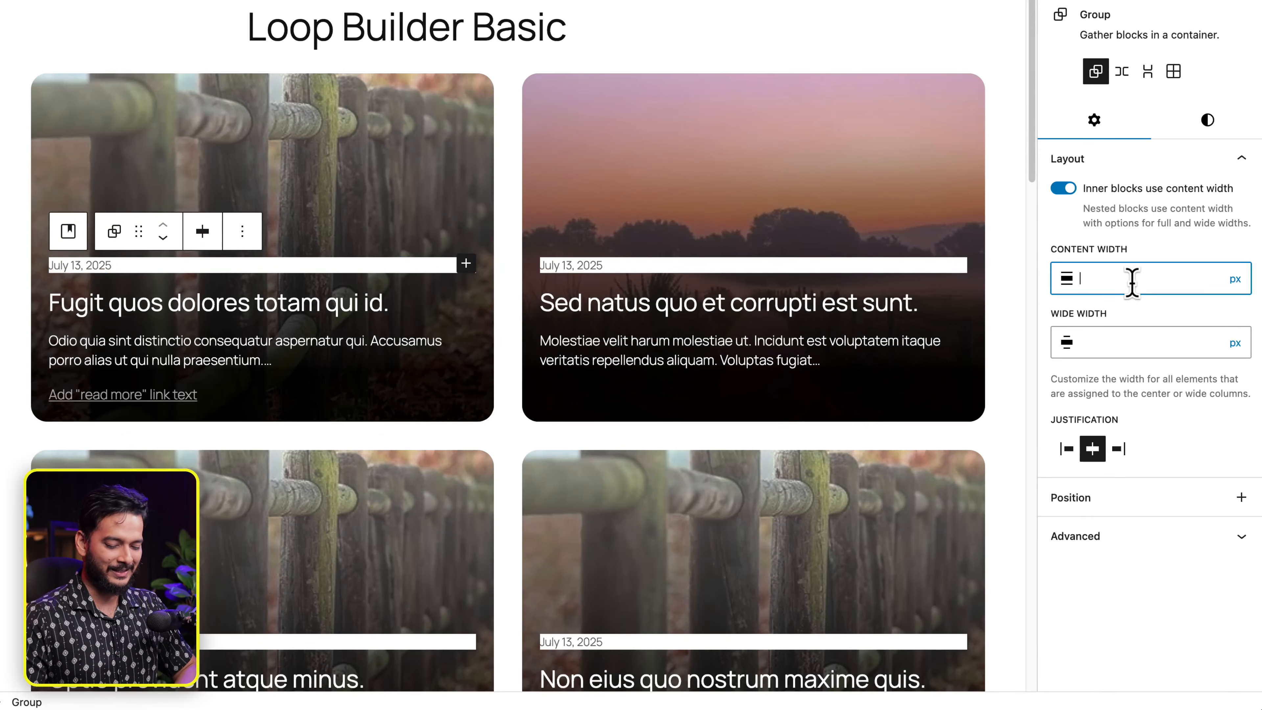
text(150)
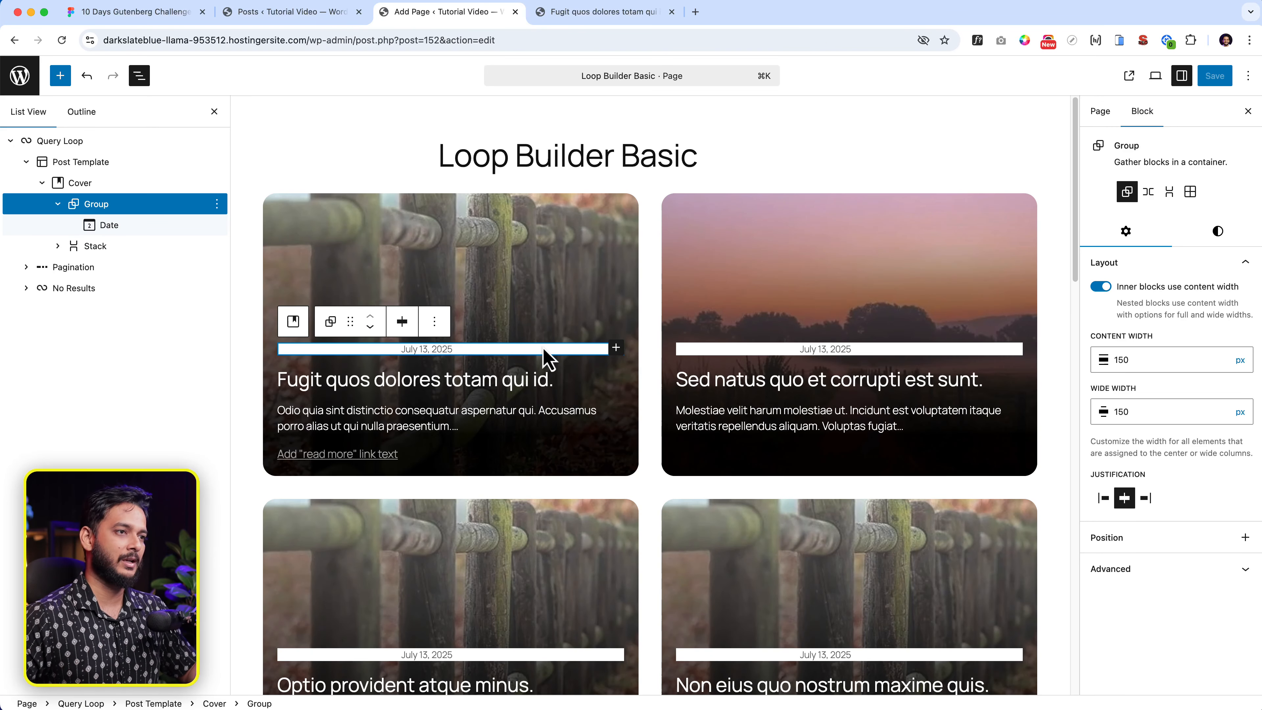
click(97, 204)
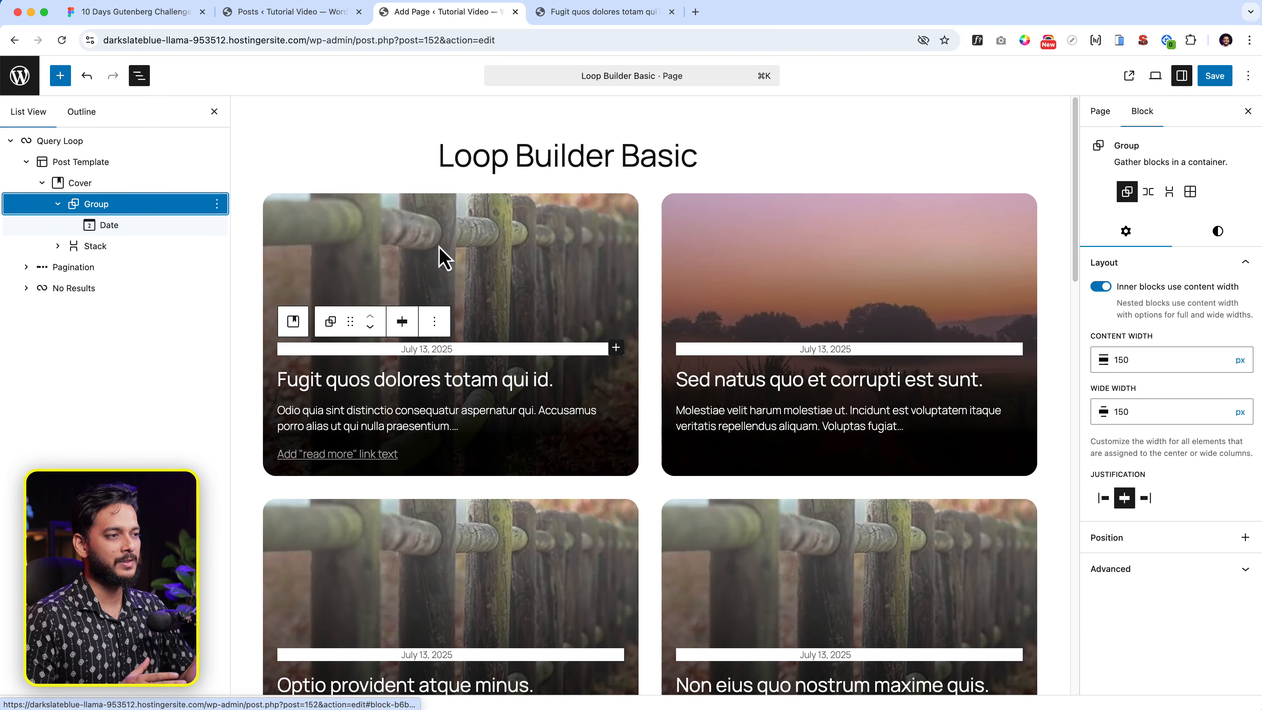
click(472, 351)
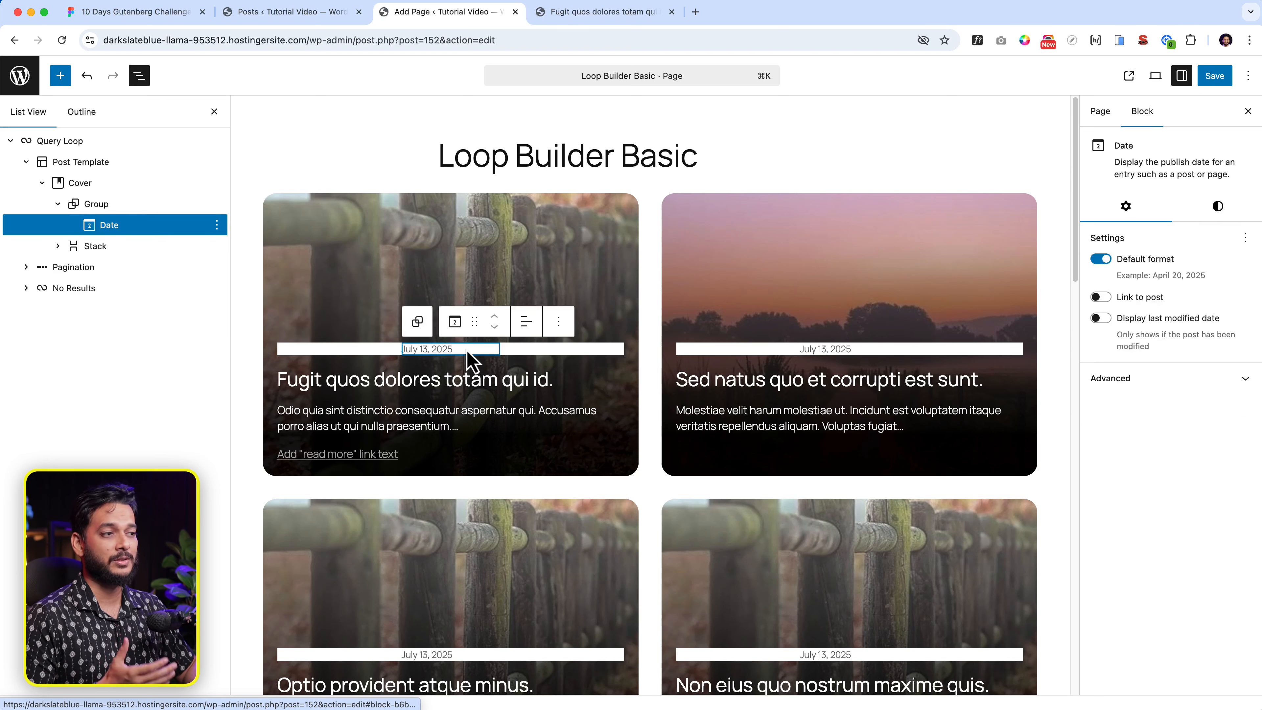
click(525, 352)
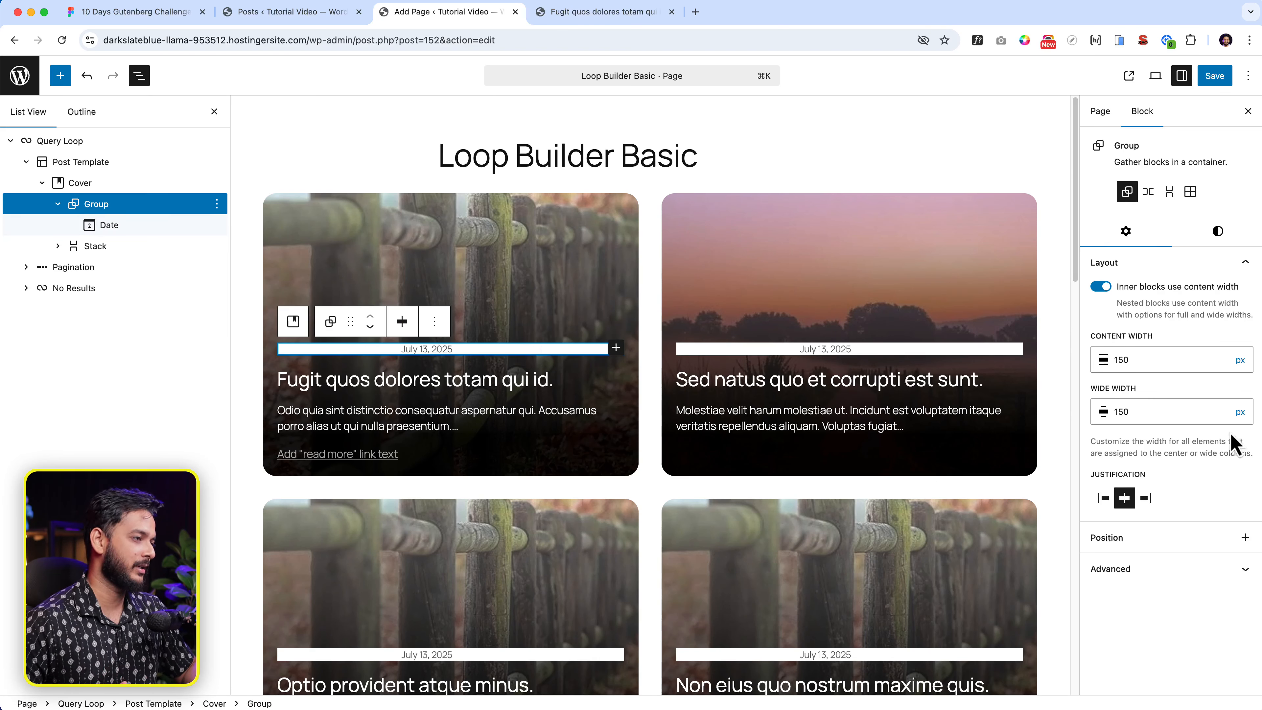
click(536, 295)
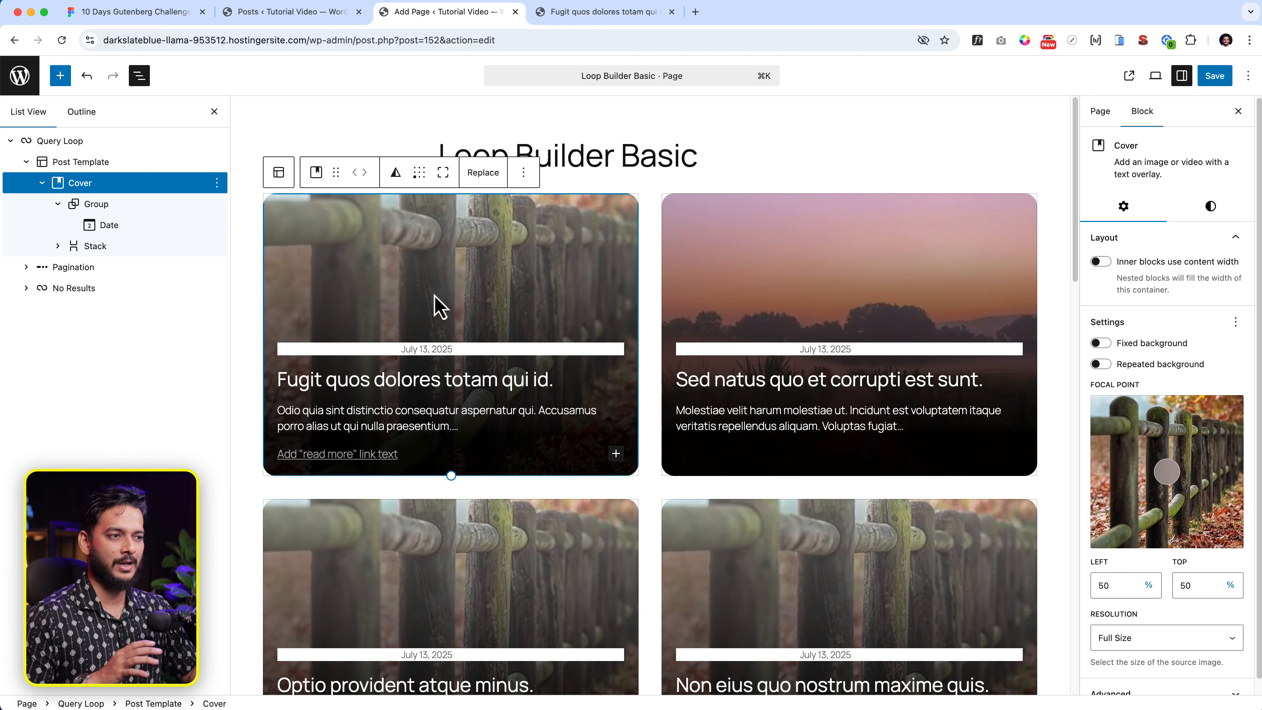
click(583, 352)
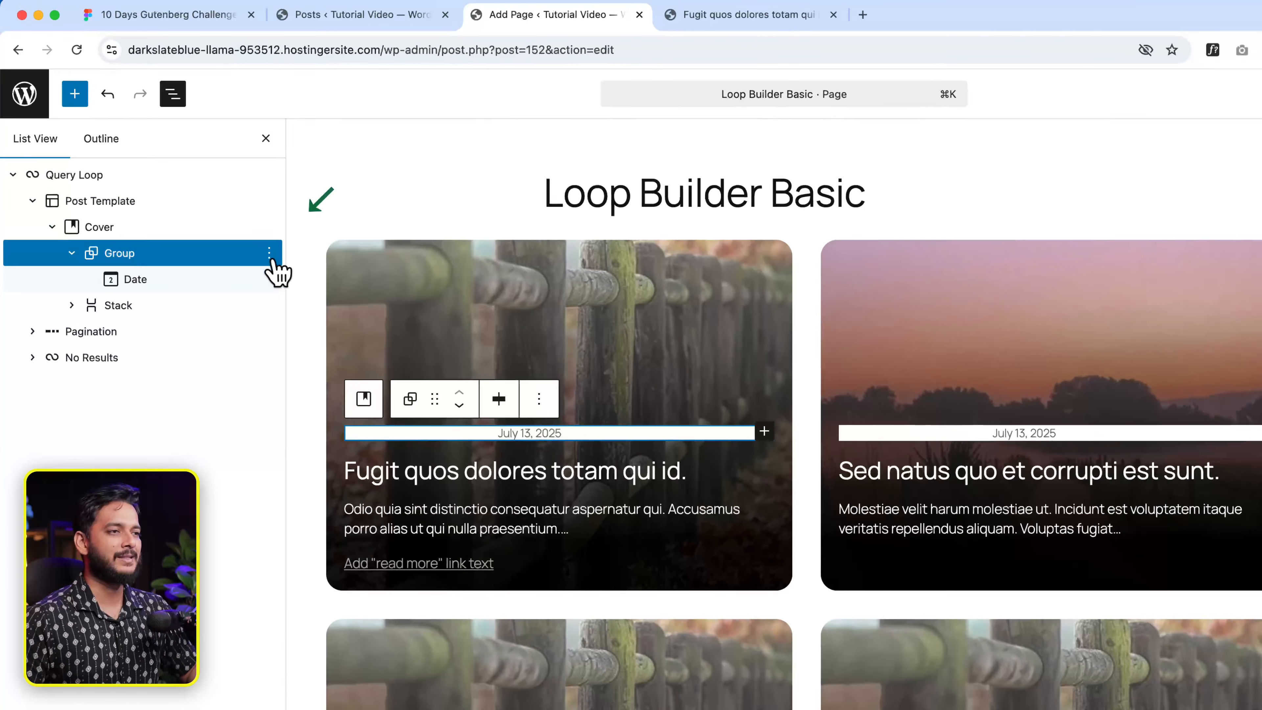
- Duplicate the date group and delete the Date block from the copy
click(217, 204)
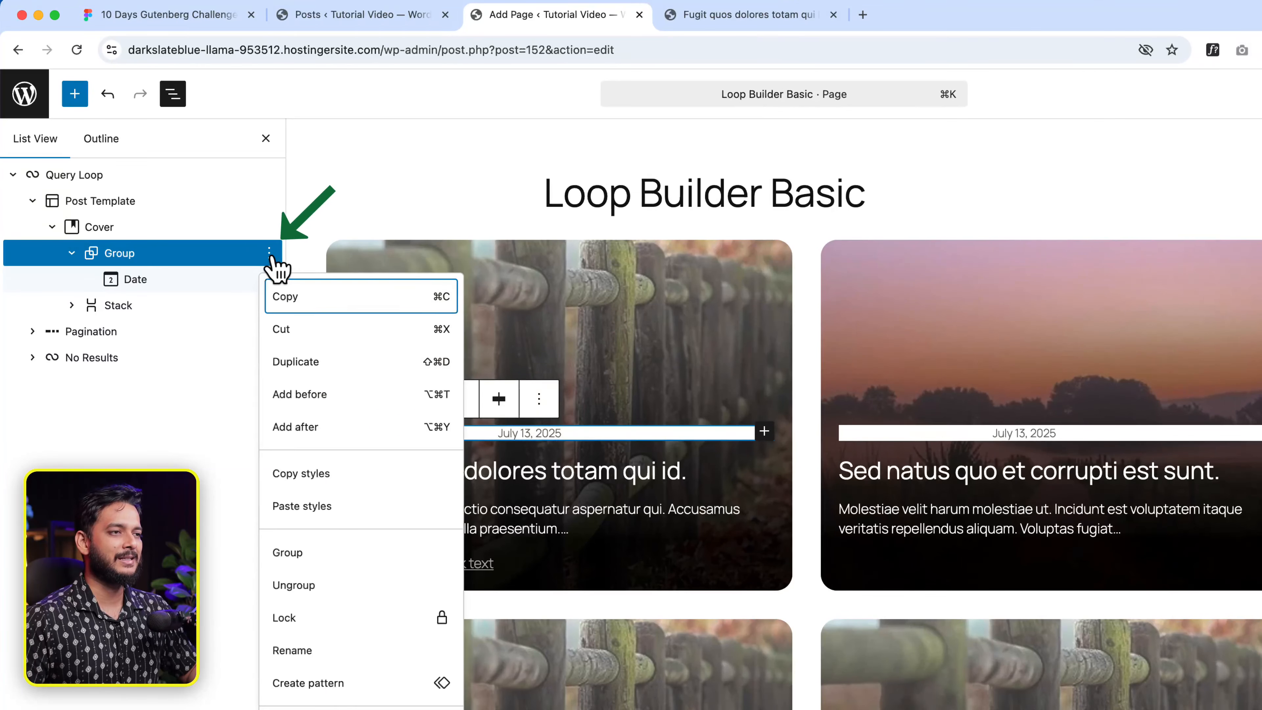
click(318, 363)
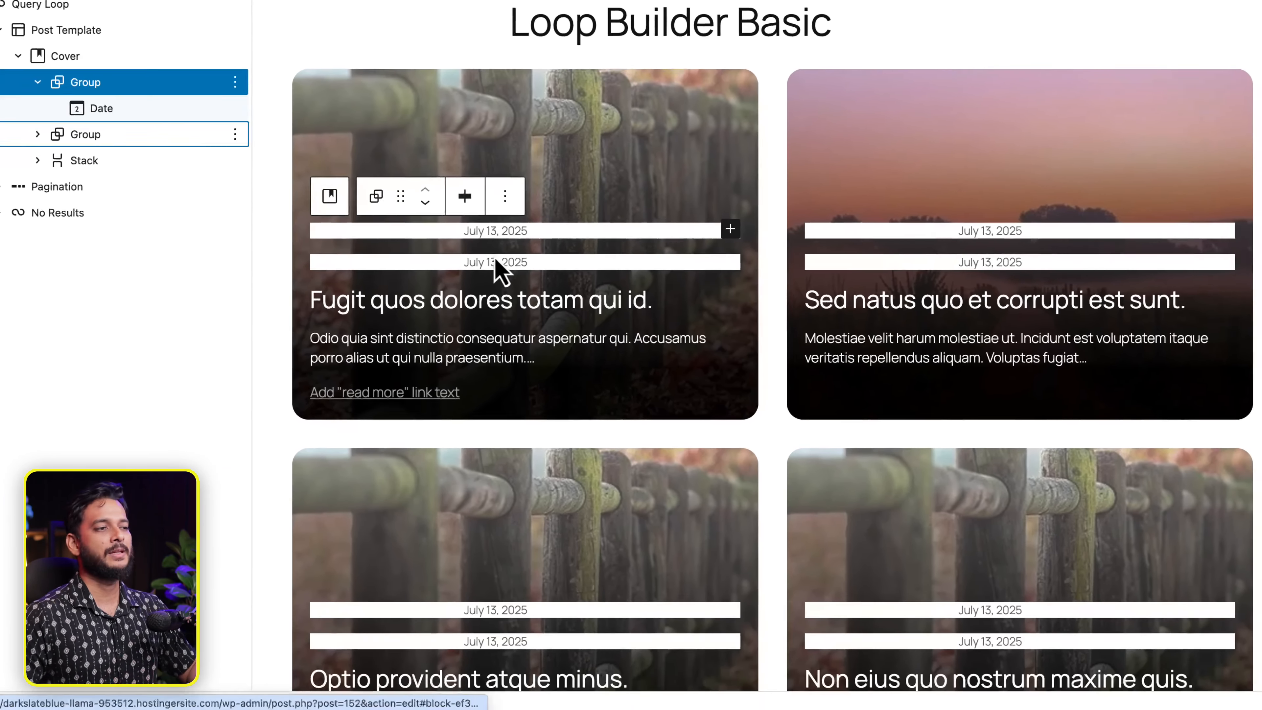
click(497, 264)
click(659, 227)
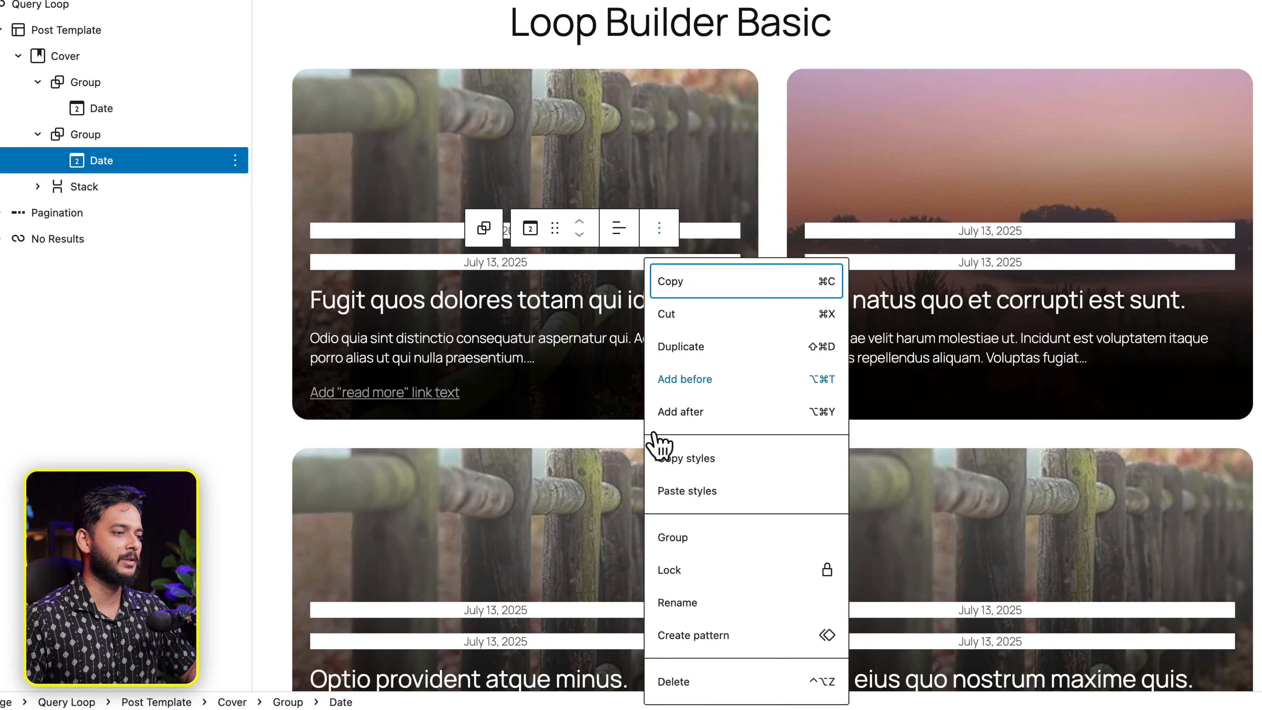
click(687, 690)
- Insert an Author Name block into the empty copied group
click(524, 262)
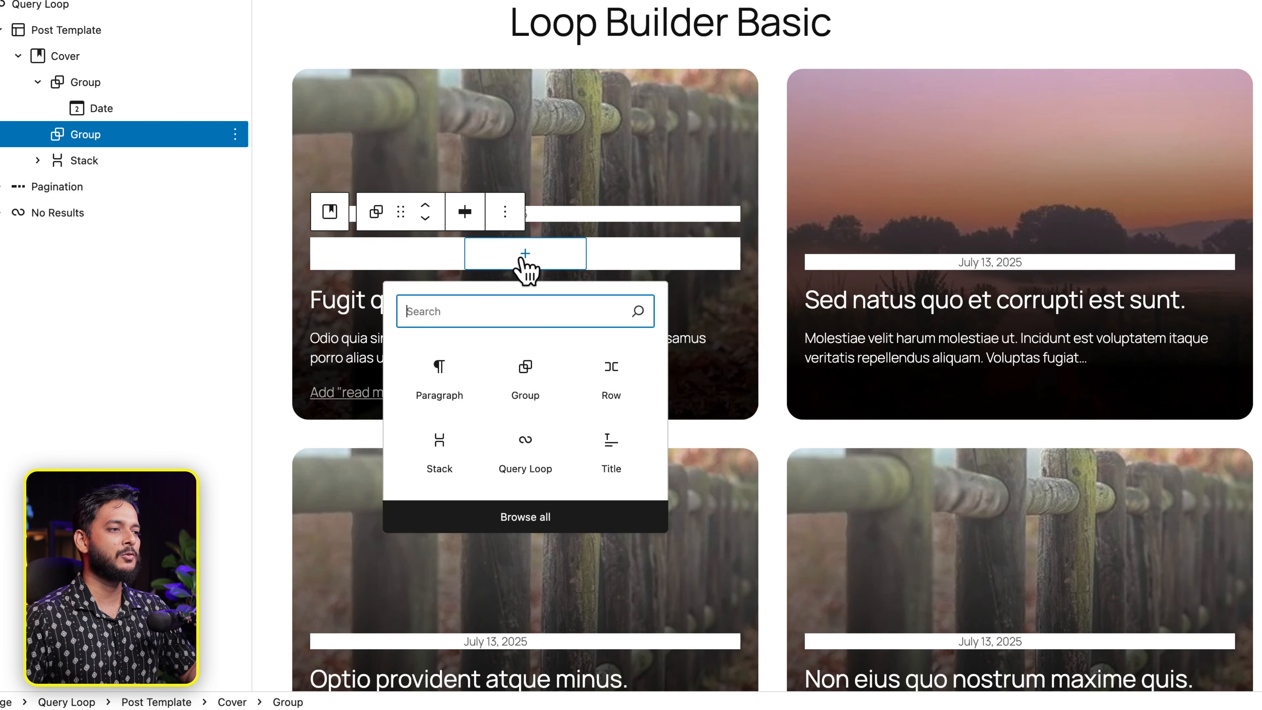
text(aut)
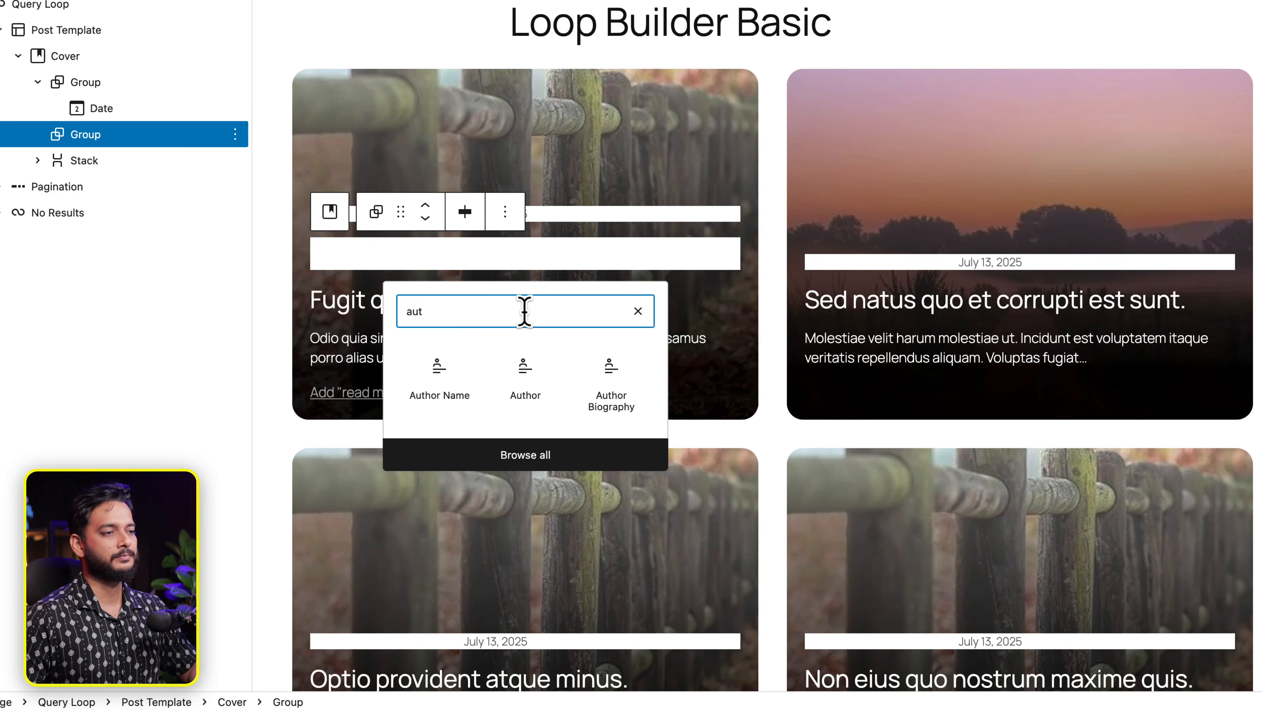
click(437, 371)
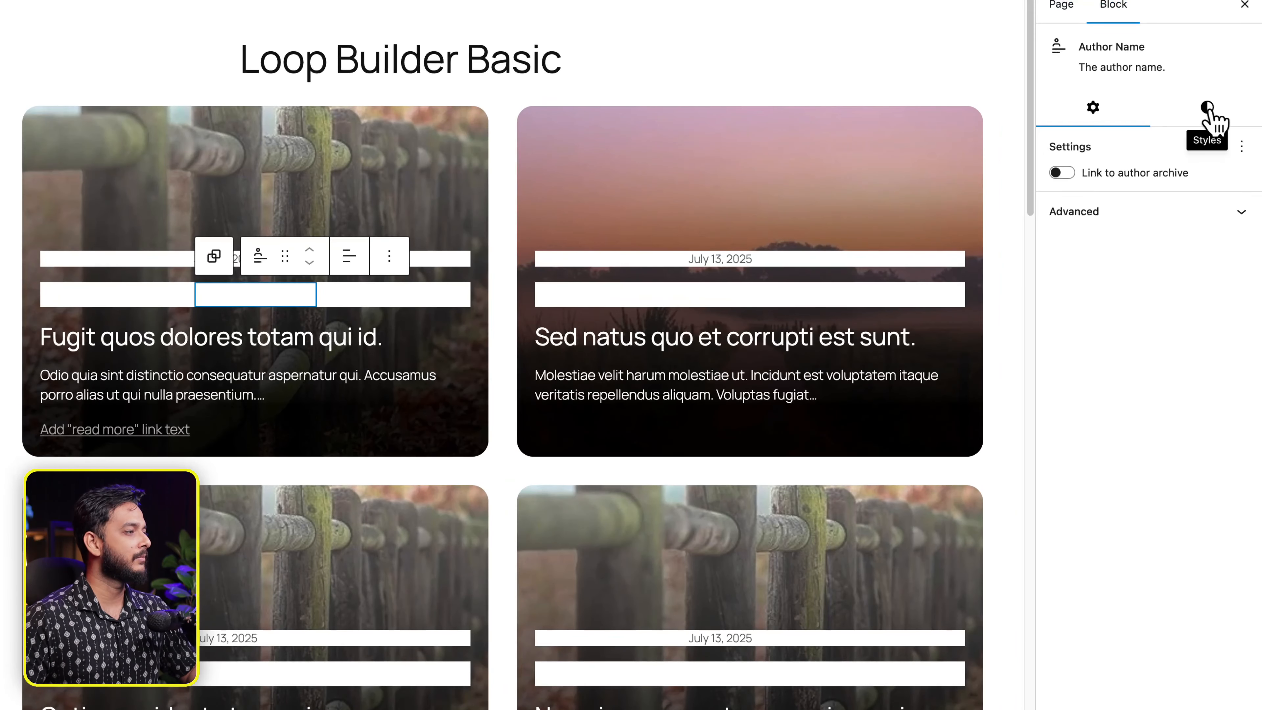
- Give the author name black text and a custom 17px font size, matching the Figma design
click(1205, 112)
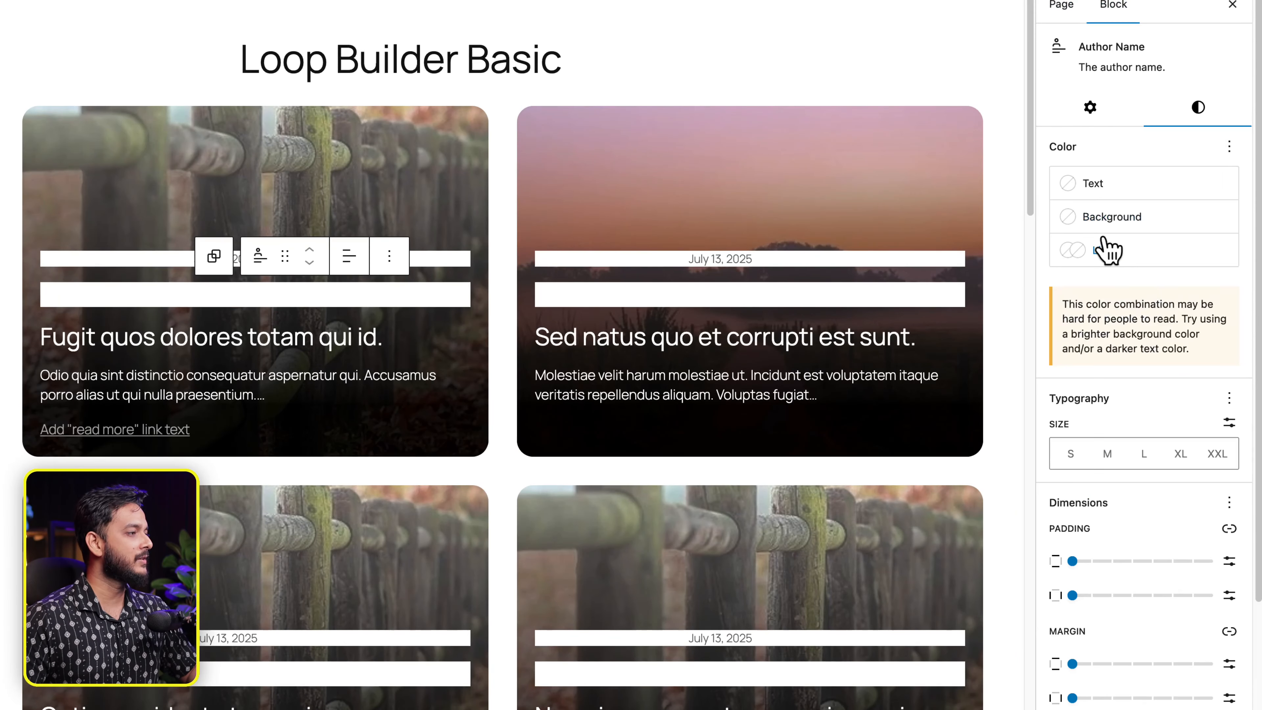
click(1112, 184)
click(867, 331)
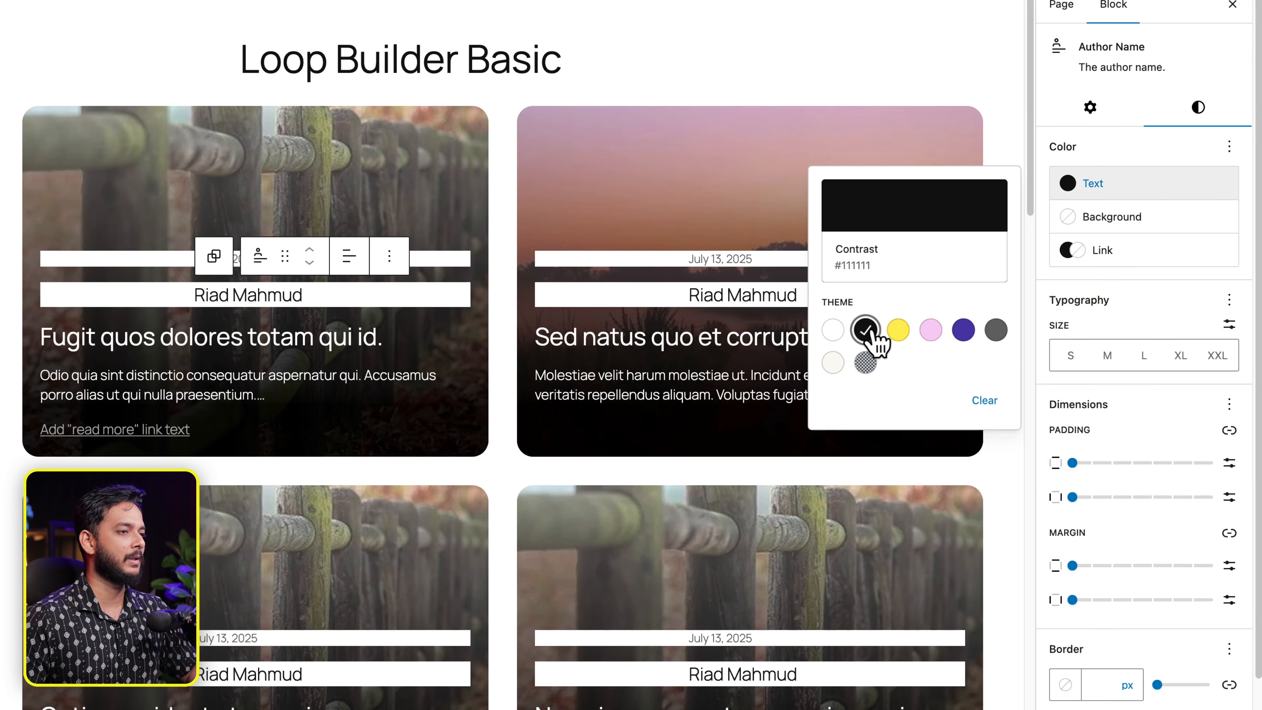
click(1230, 324)
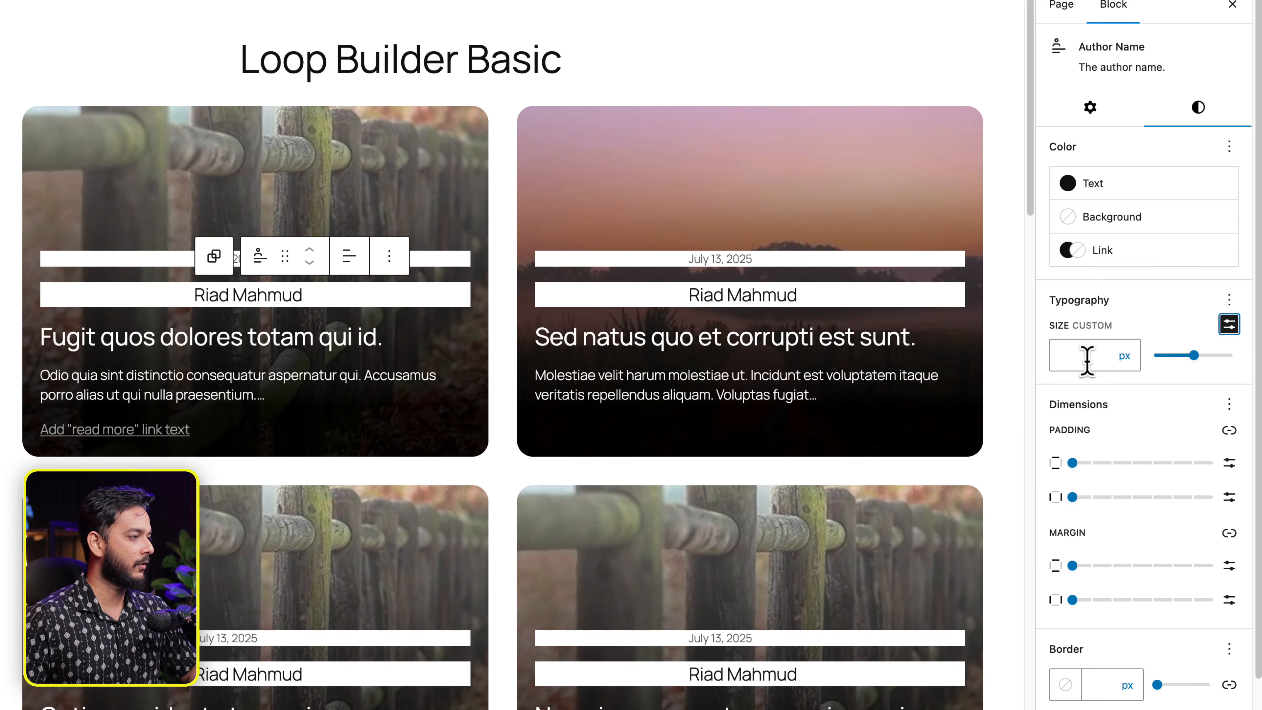
click(1087, 359)
text(16)
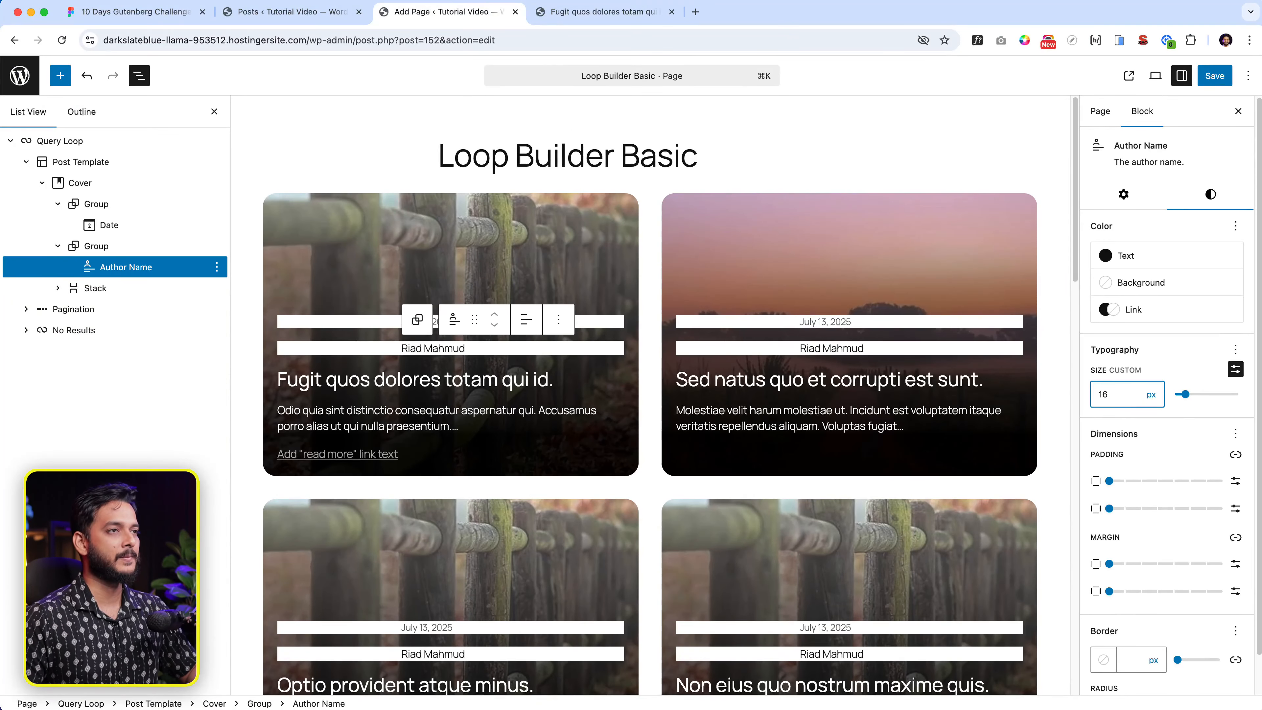
click(92, 14)
double_click(648, 187)
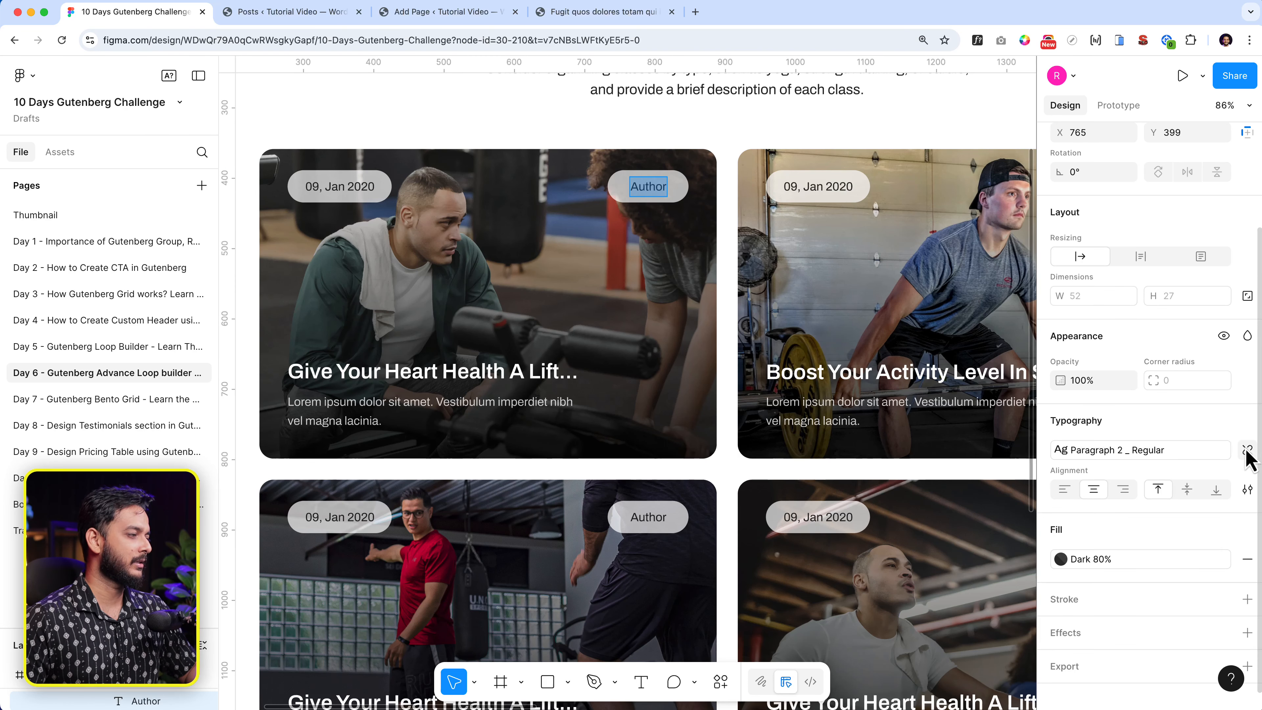
click(1247, 450)
click(477, 14)
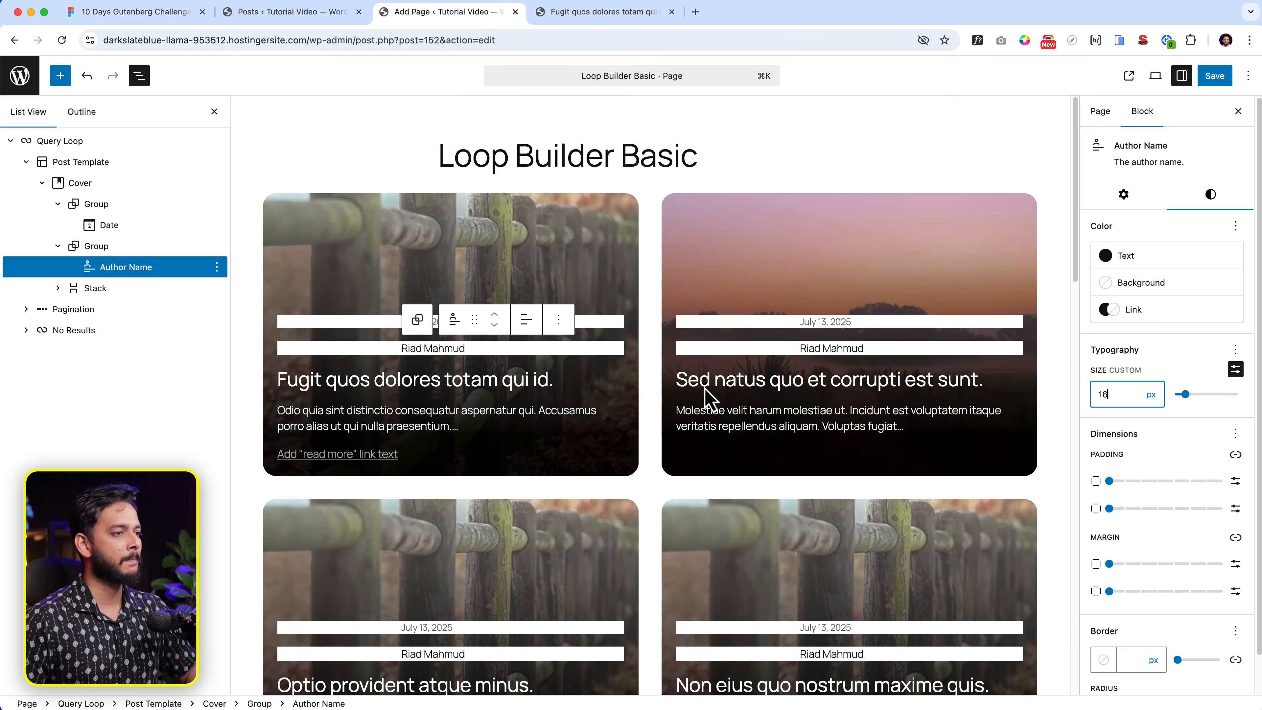
key(Up)
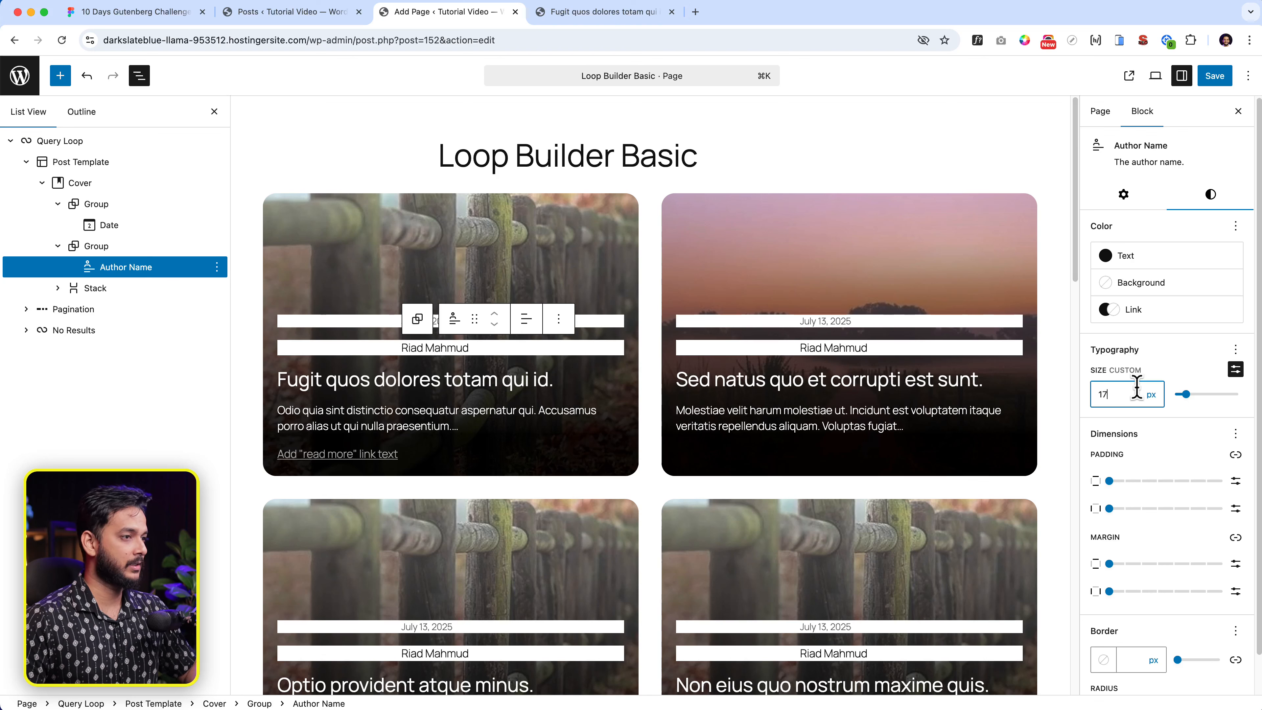
- Set the date's font size to a custom 17 px
click(434, 325)
click(430, 324)
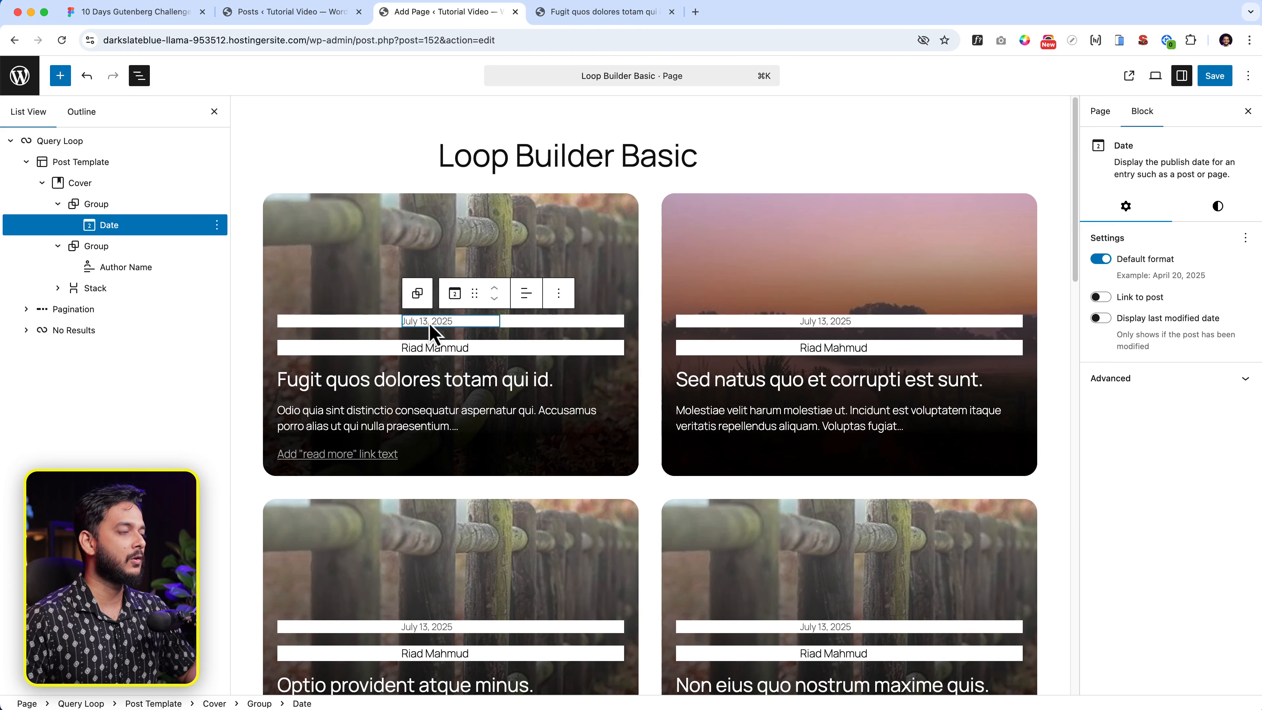
click(1218, 209)
click(1236, 381)
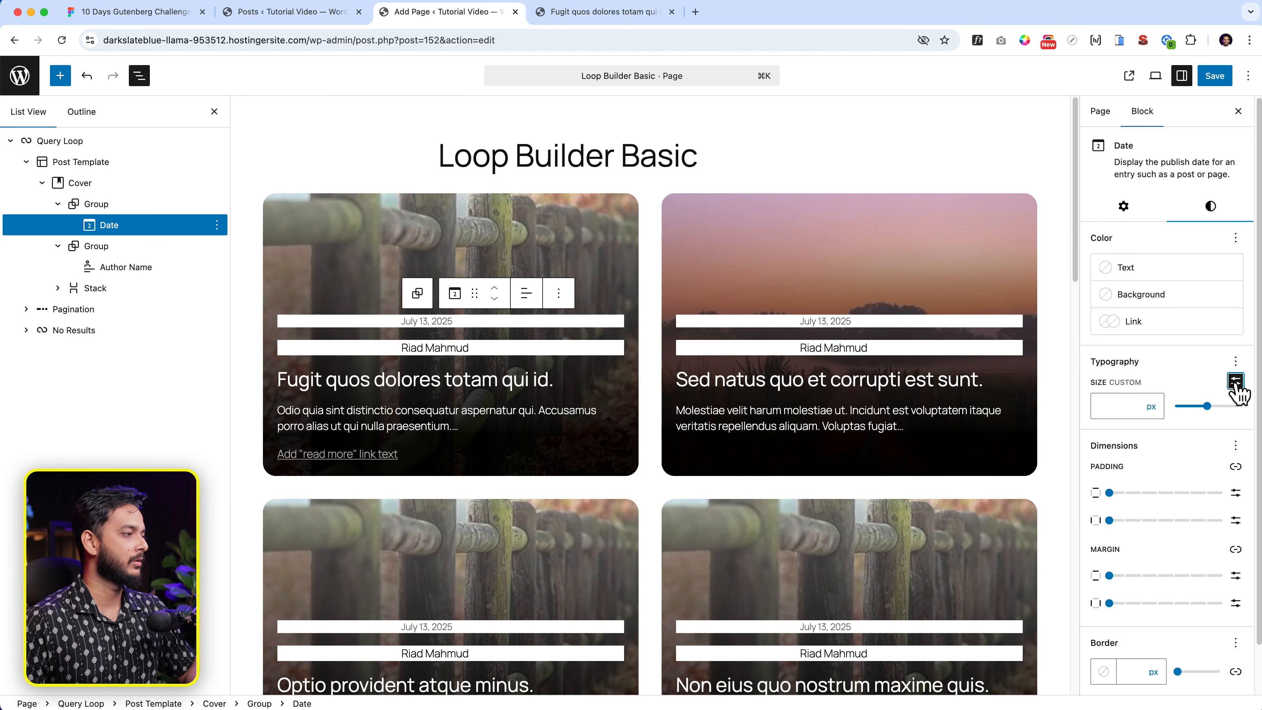
click(1130, 405)
text(17)
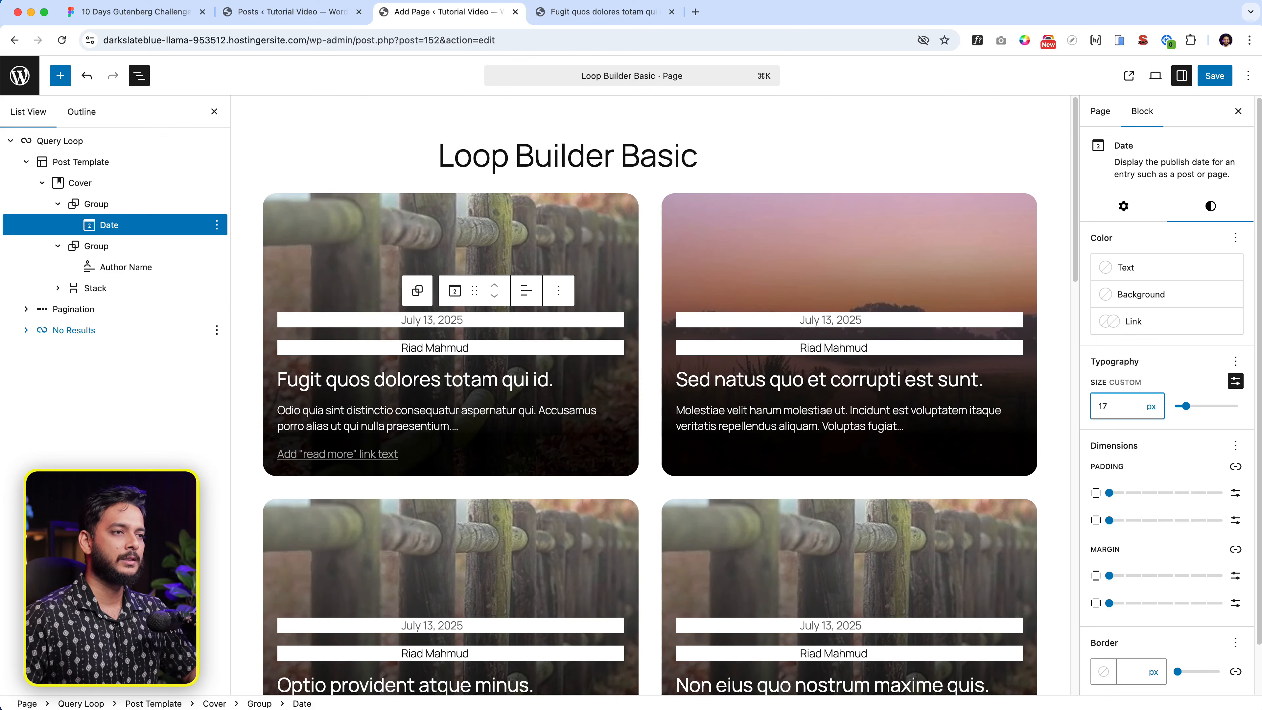
click(130, 205)
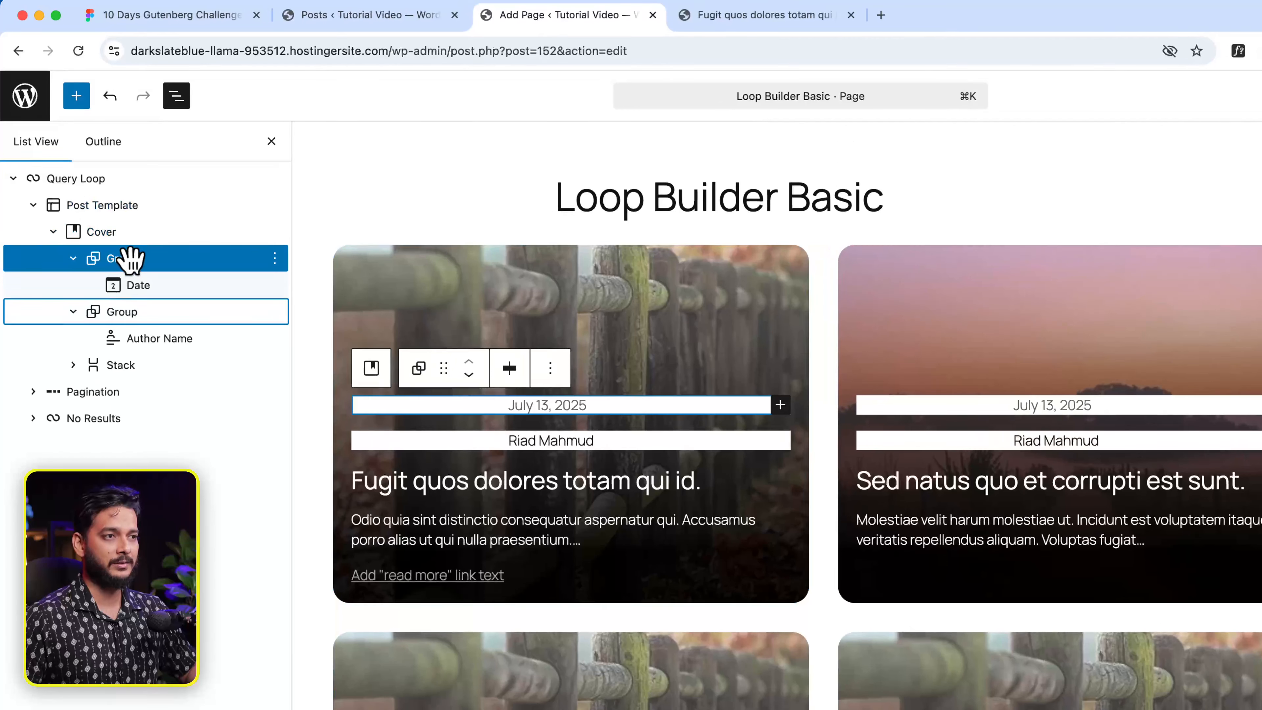
- Combine the date and author groups into a Row justified with space between items
shift+click(141, 319)
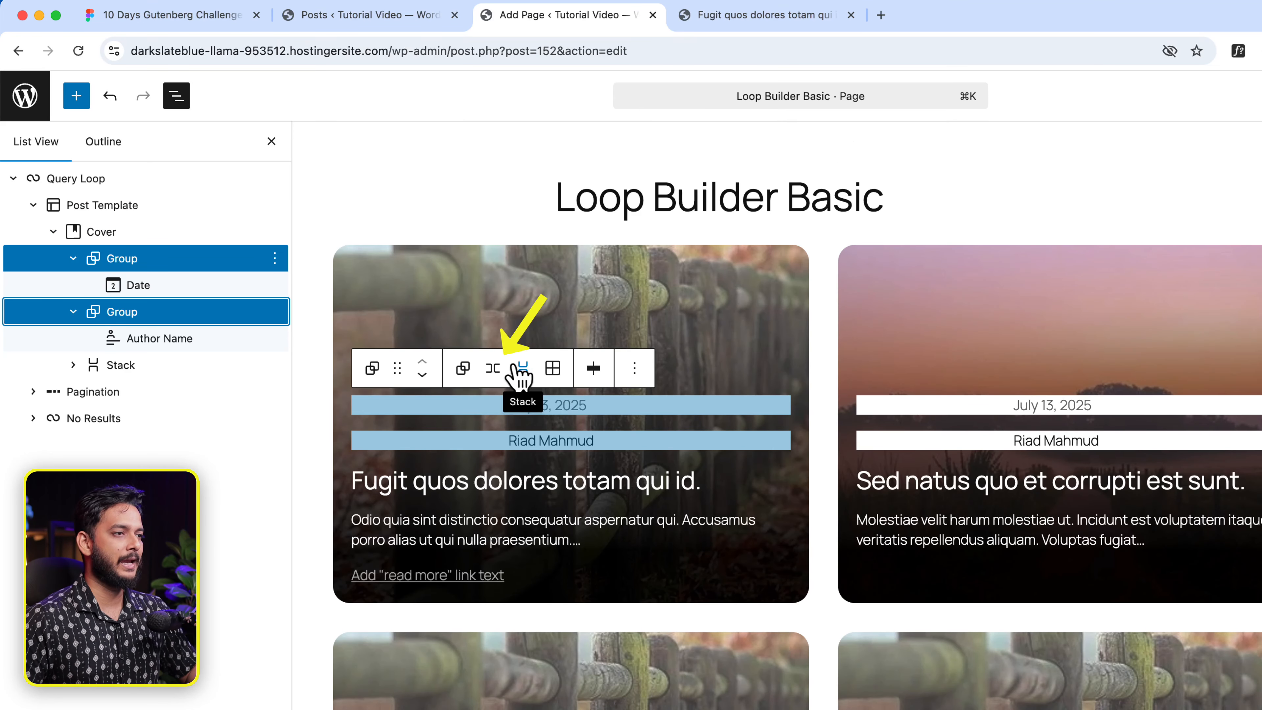
click(492, 368)
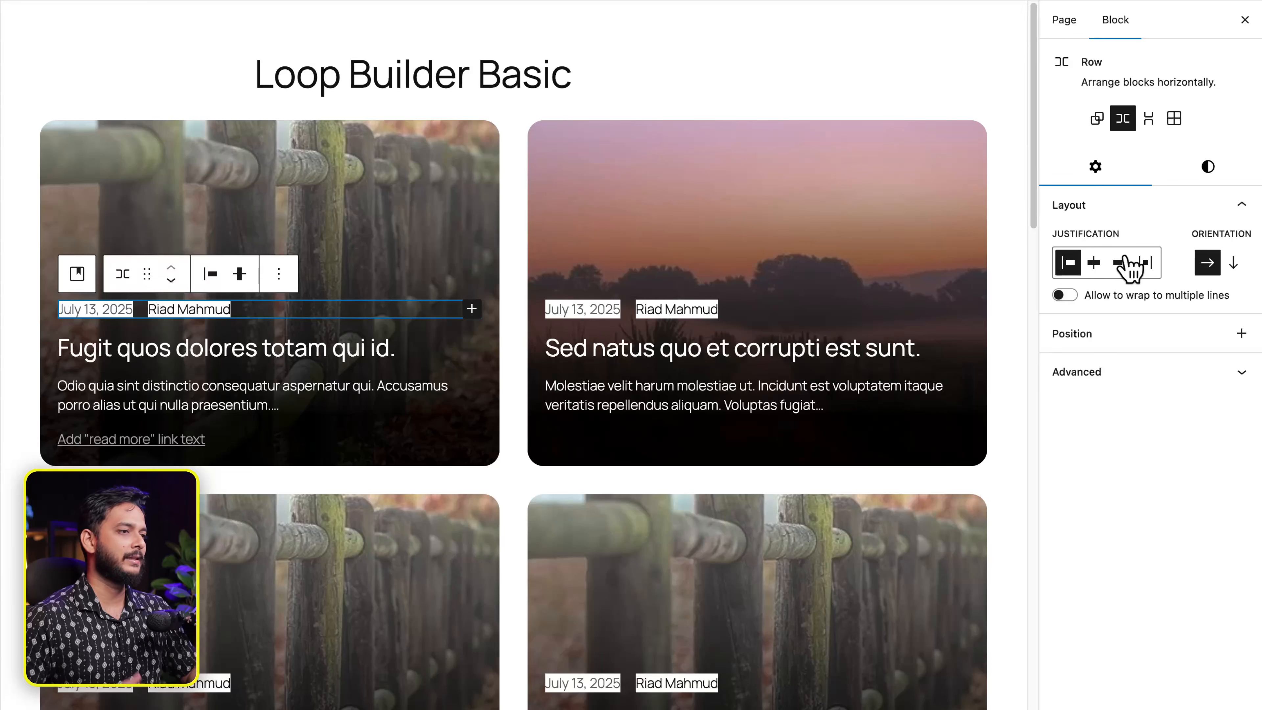
click(1146, 264)
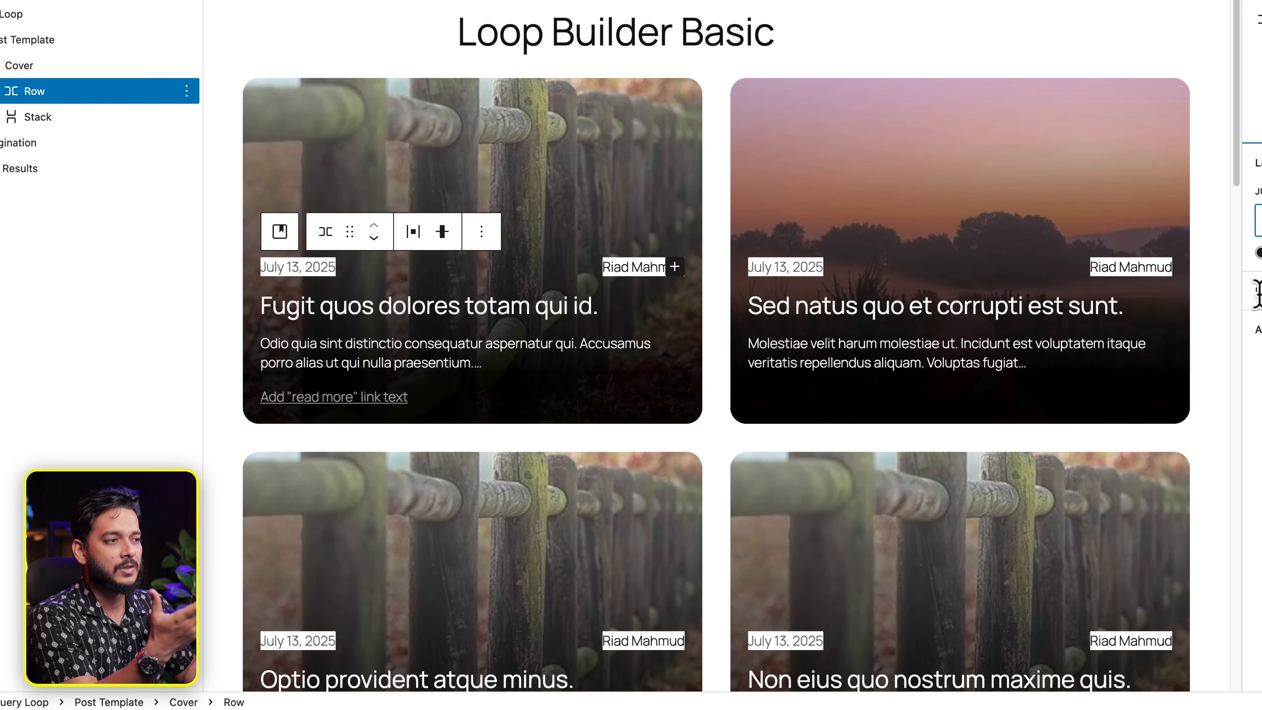
click(309, 268)
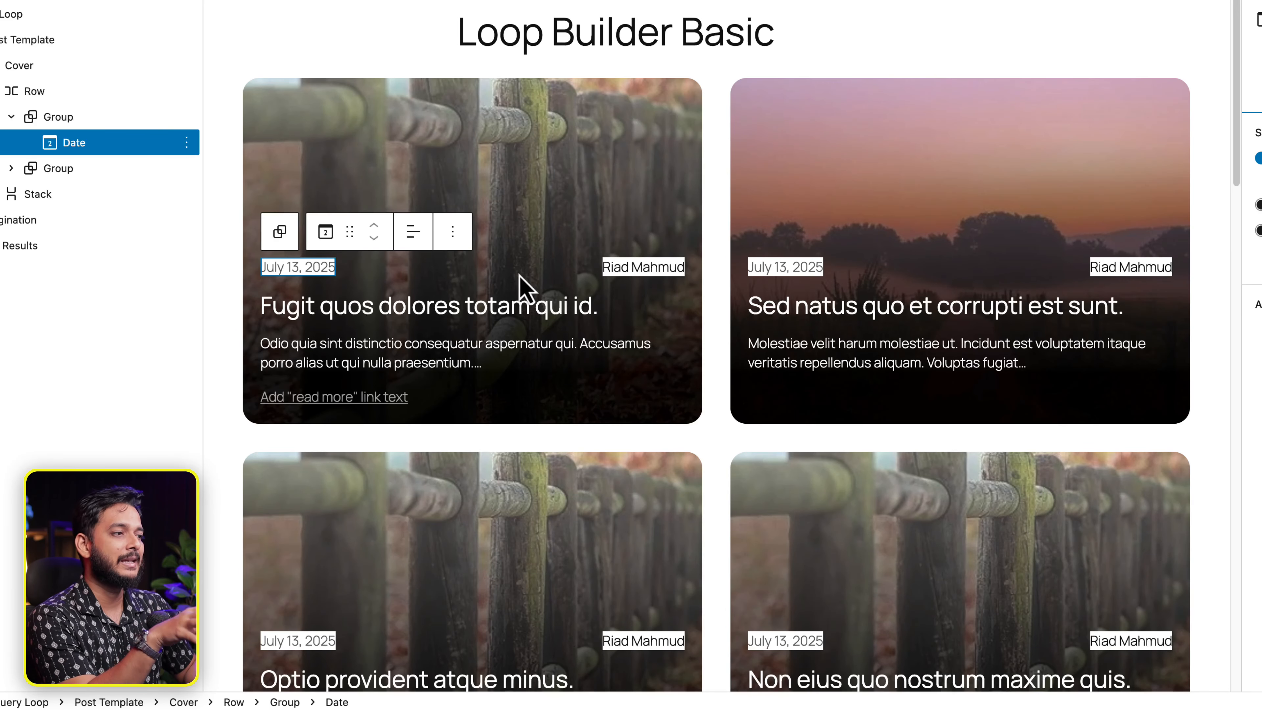
click(659, 274)
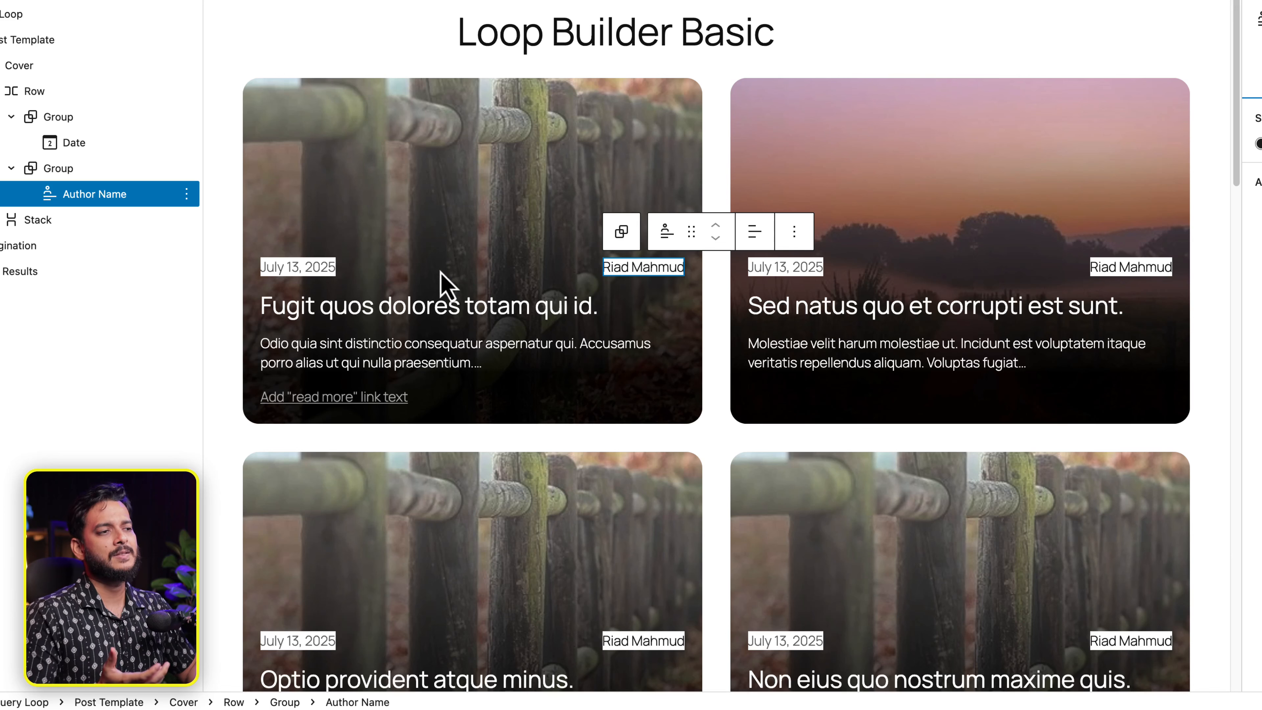
click(307, 273)
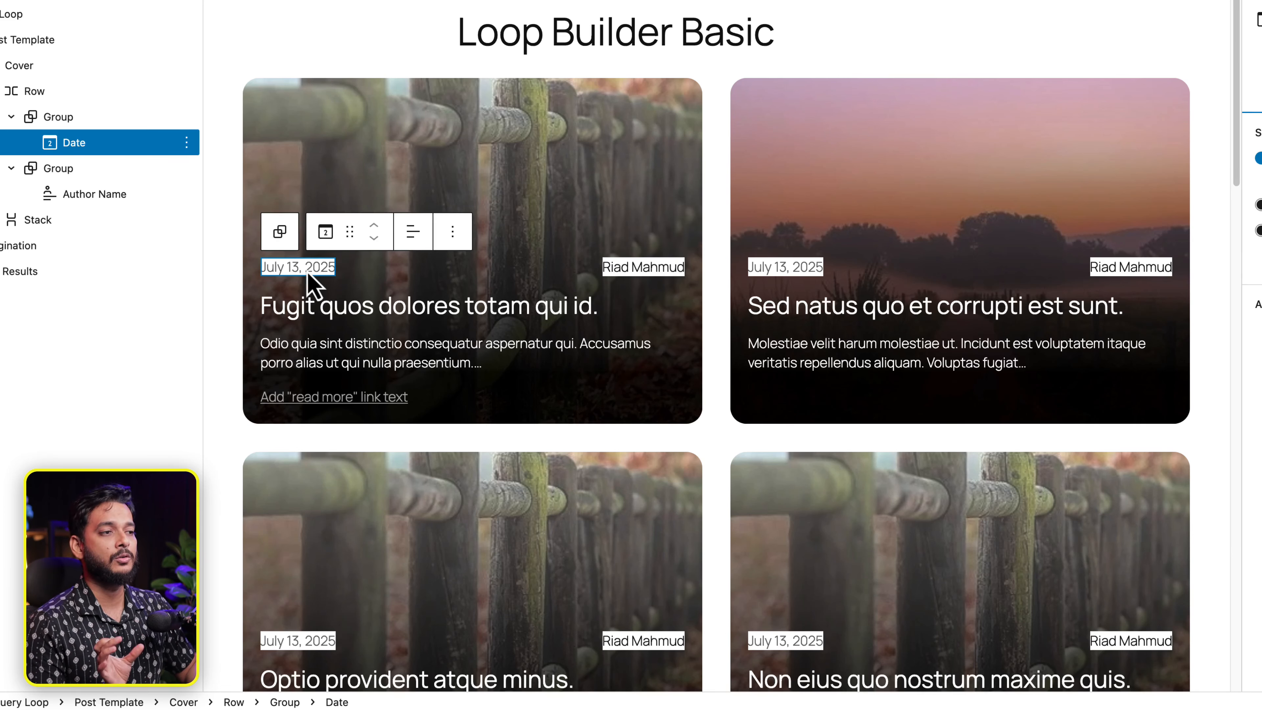
click(622, 274)
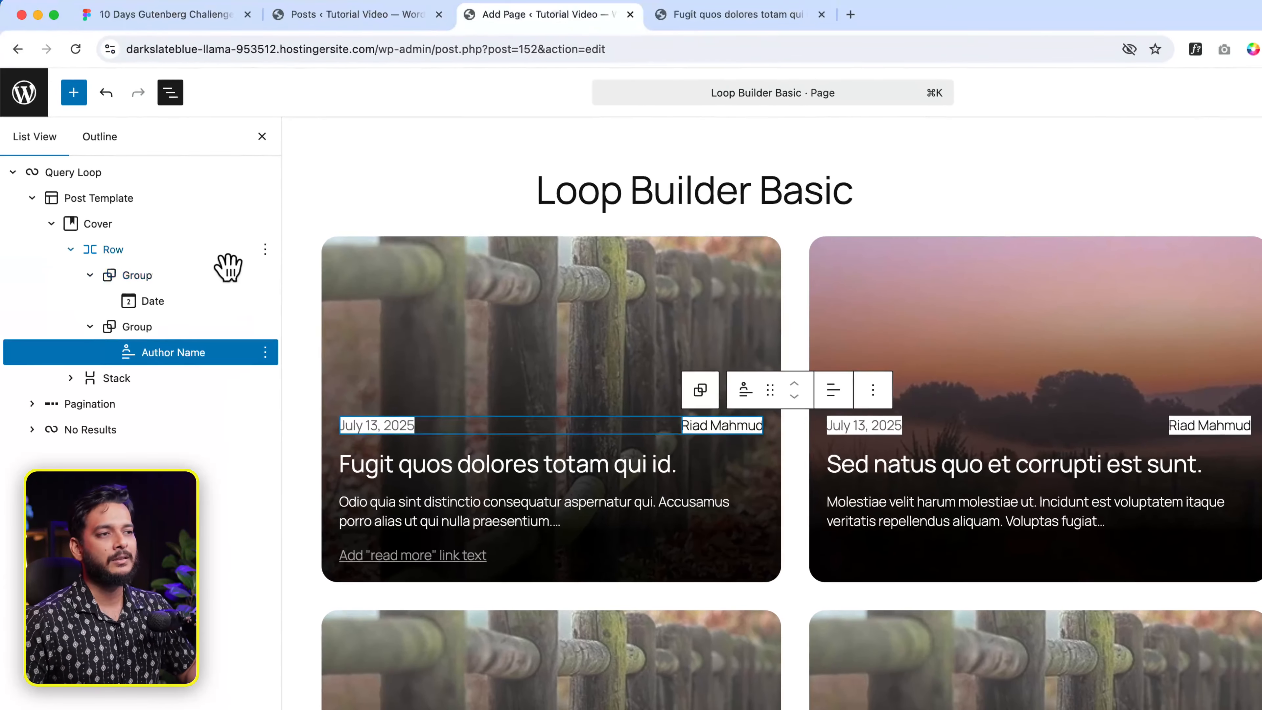
click(94, 119)
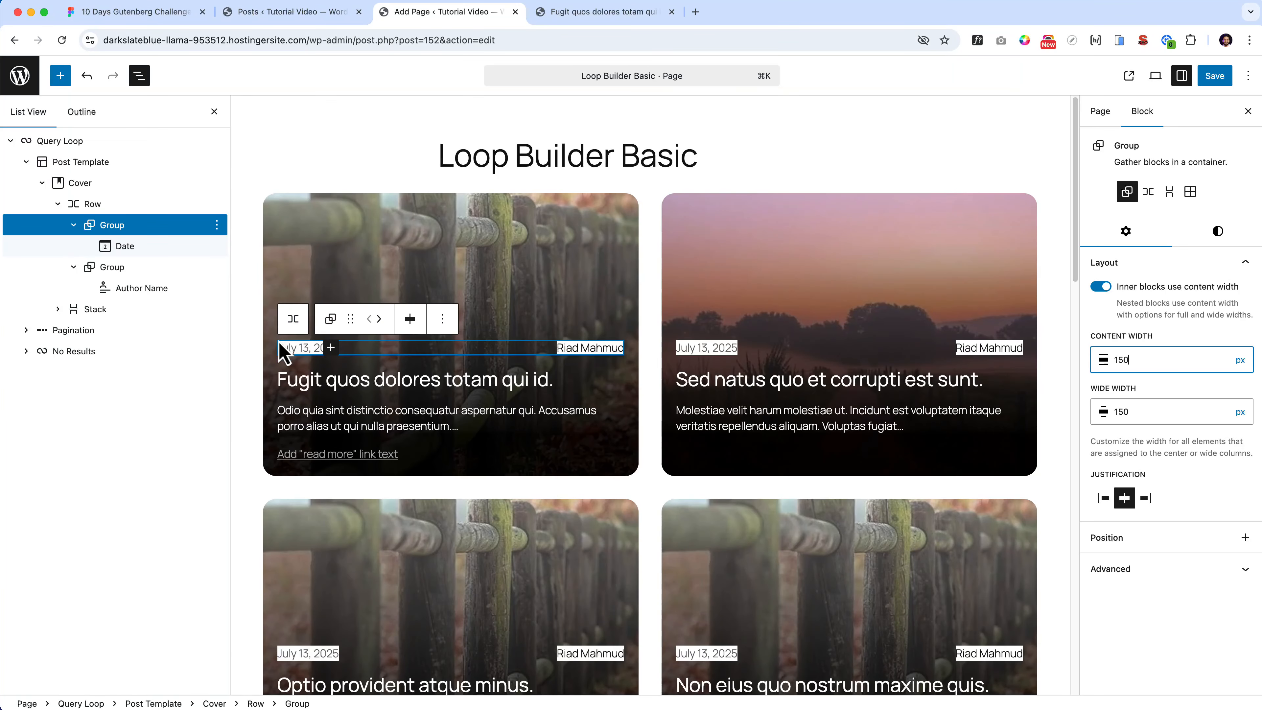
click(304, 354)
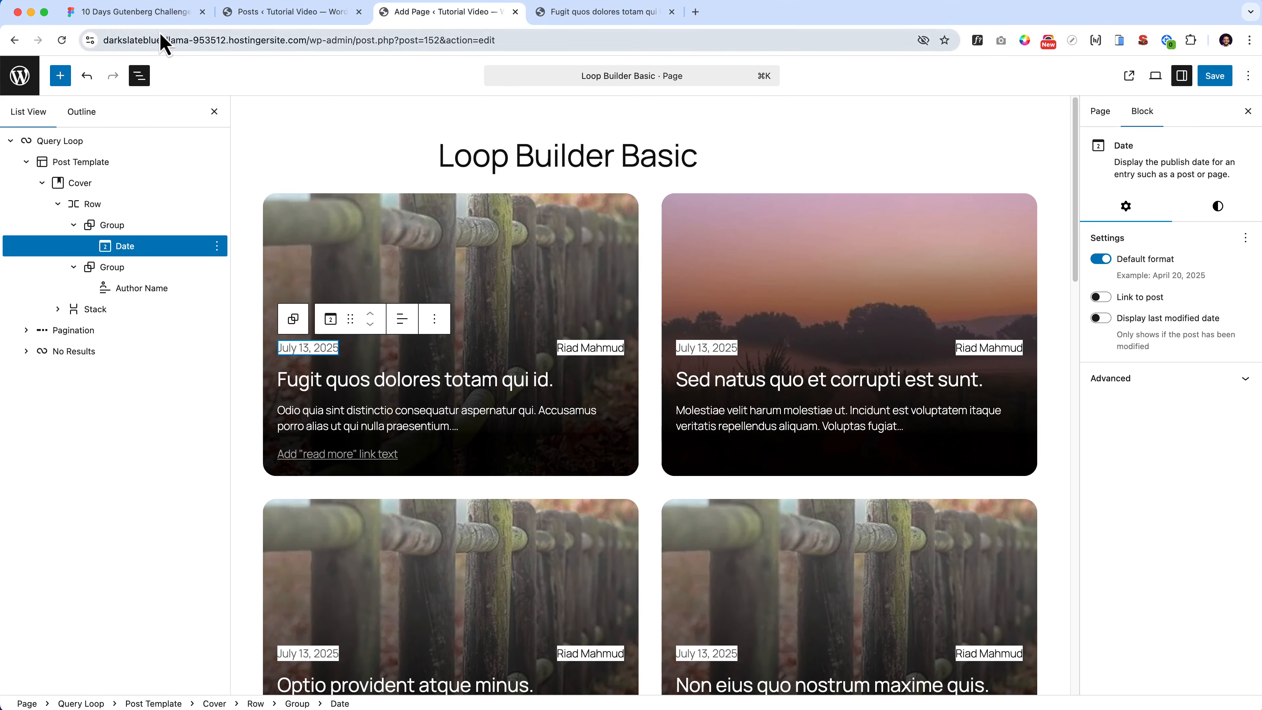
click(134, 12)
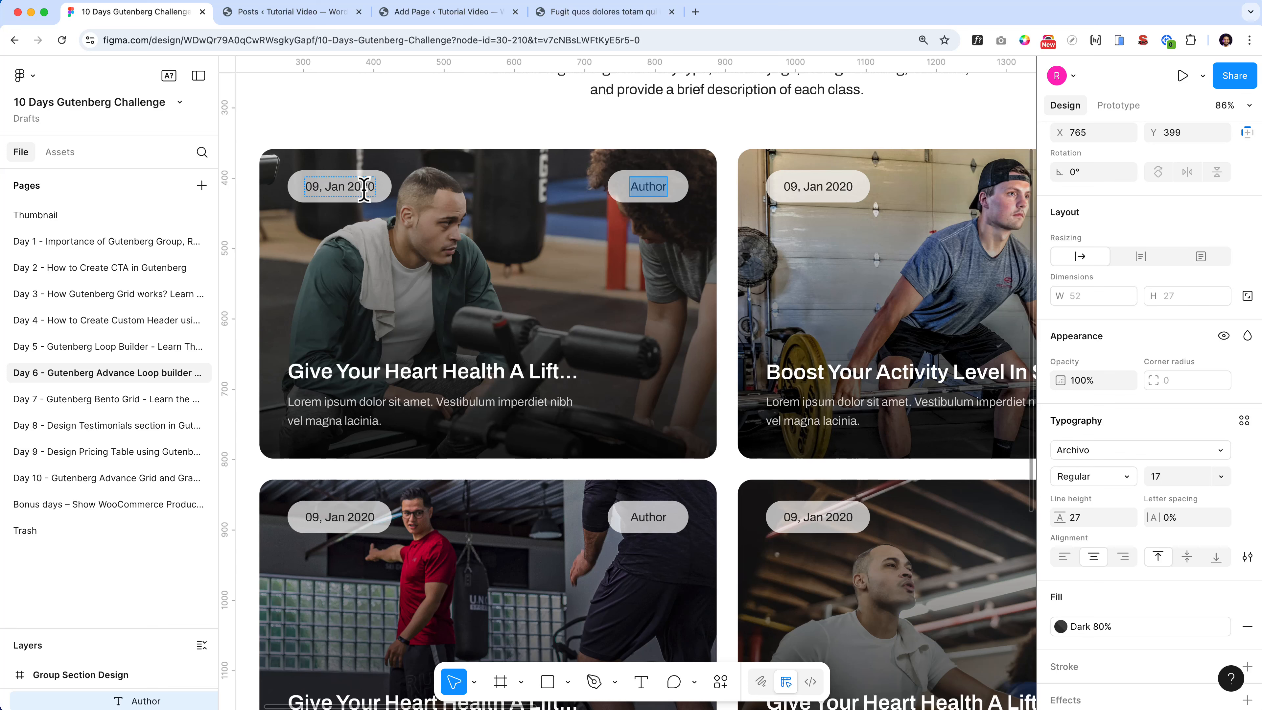
click(396, 259)
scroll(374, 179, up, 5)
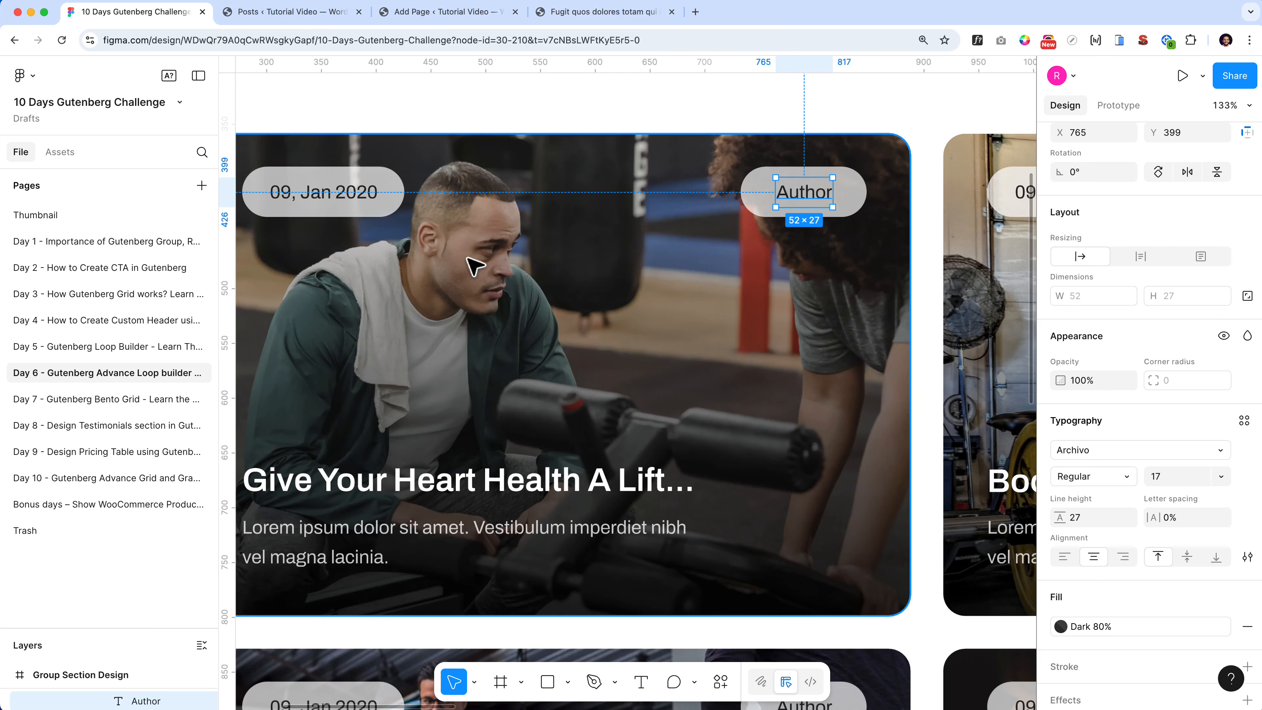
scroll(467, 257, left, 4)
scroll(474, 248, up, 5)
click(492, 179)
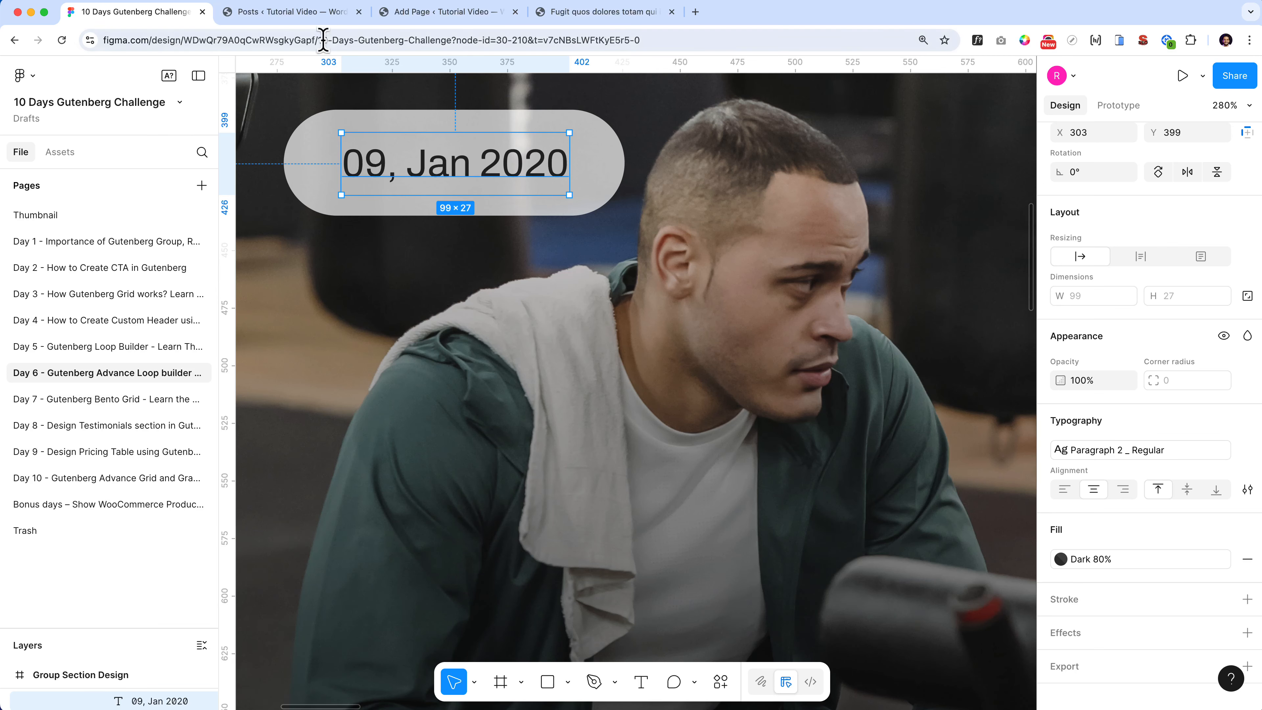
click(298, 11)
click(437, 12)
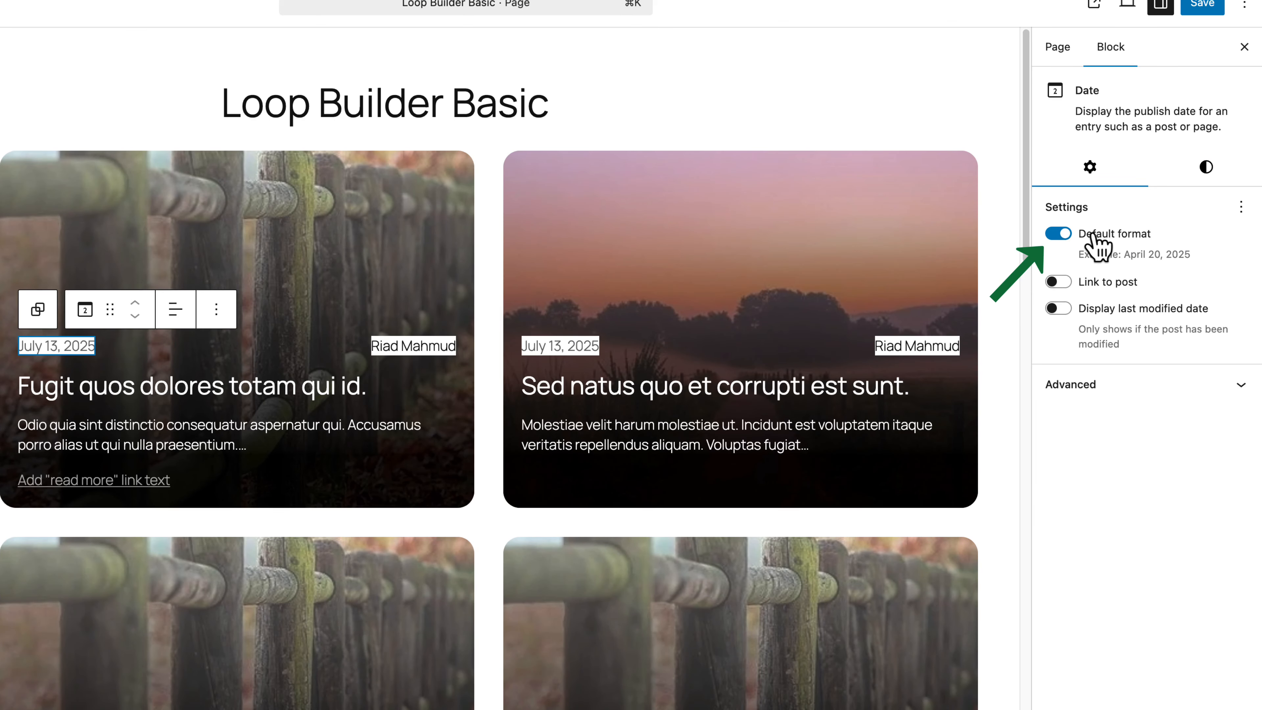
- Switch the Date block to the custom format 'F j, Y' and open the date-format documentation
click(1060, 236)
click(1156, 313)
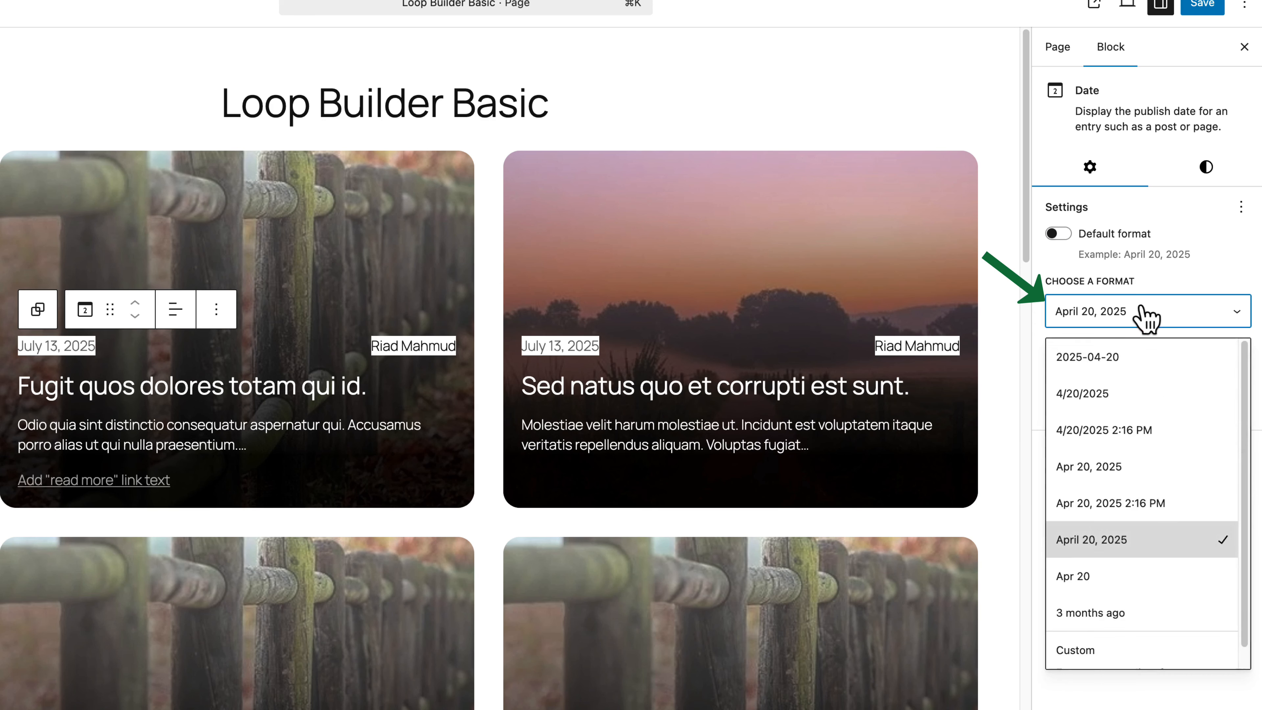
scroll(1155, 440, down, 1)
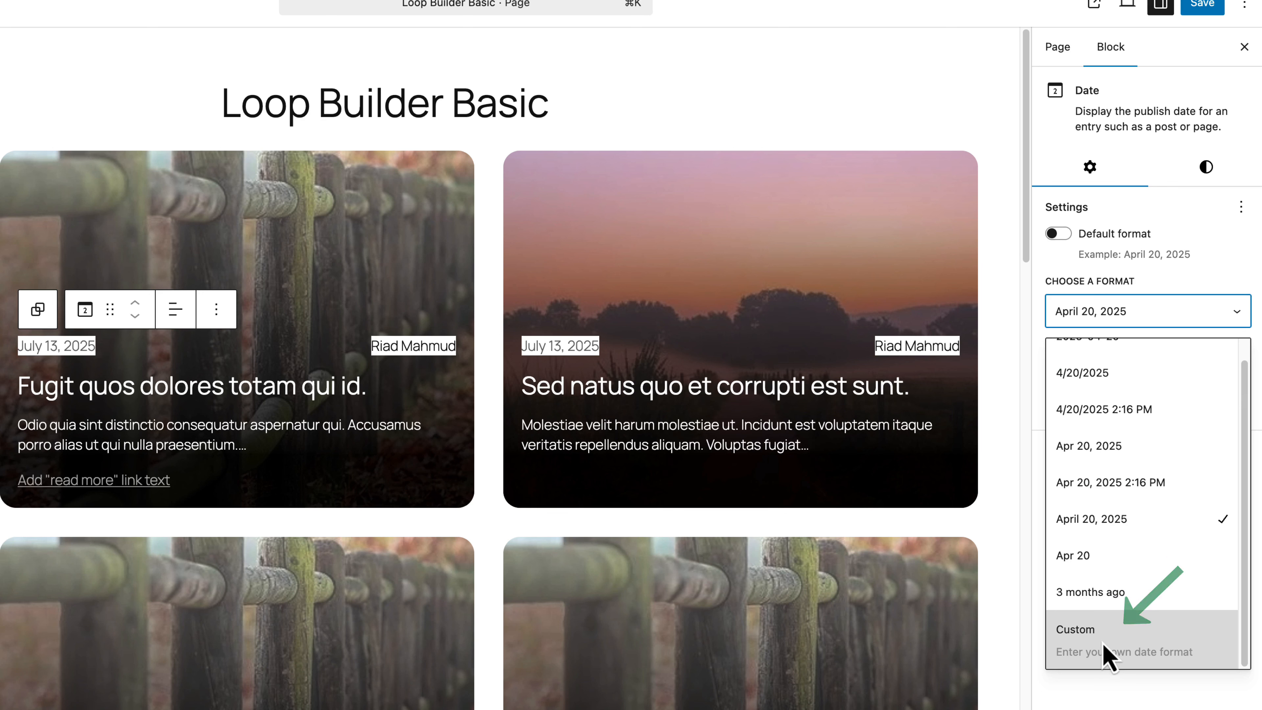
click(1146, 642)
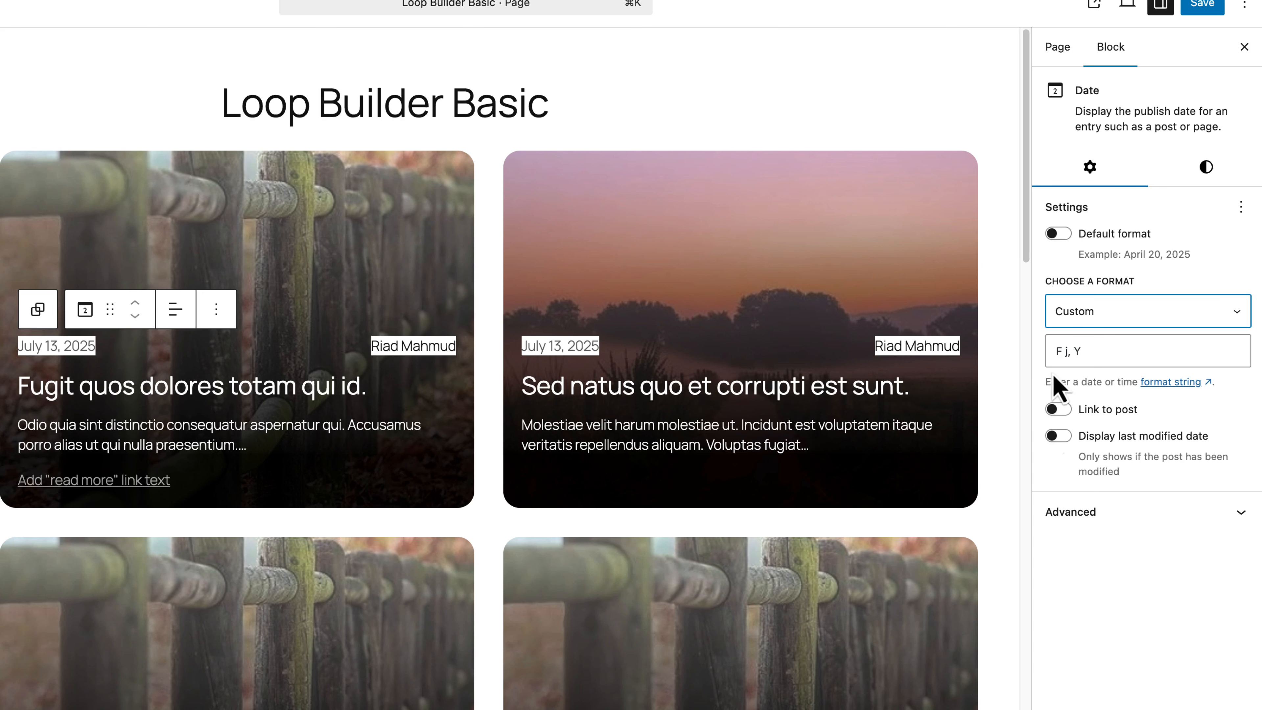
drag(1047, 383, 1102, 378)
click(1110, 382)
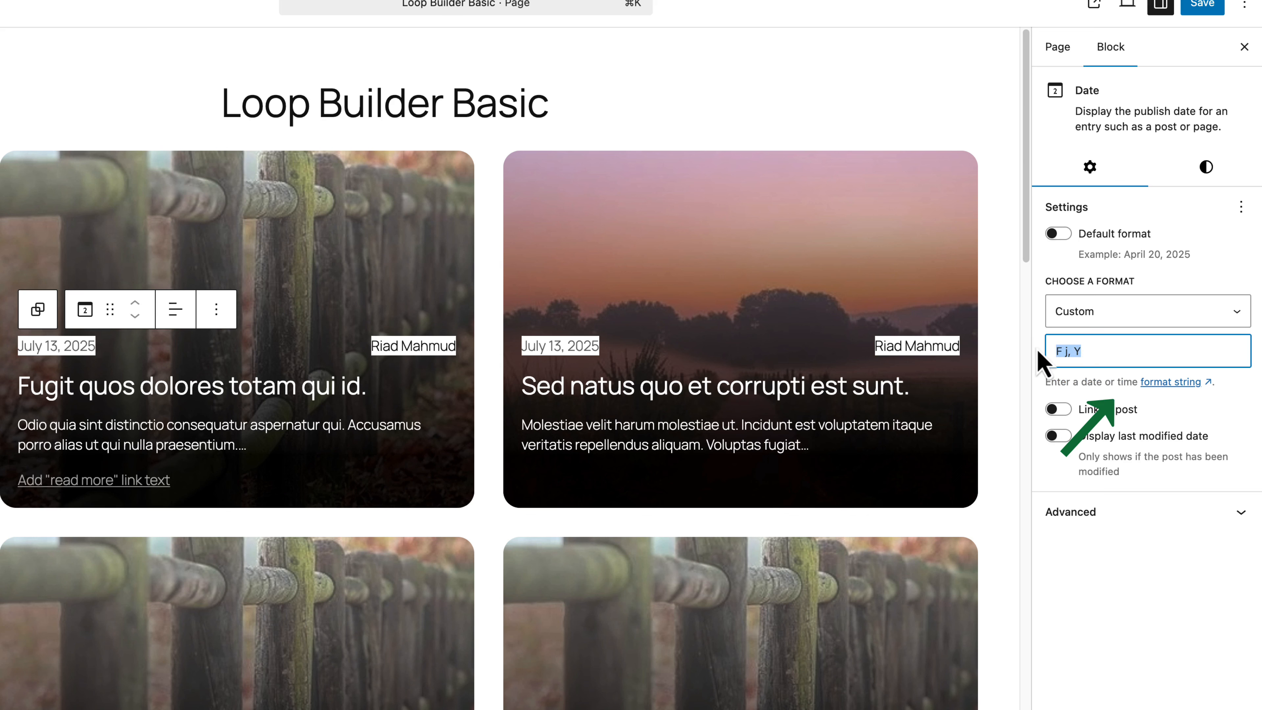
click(1185, 382)
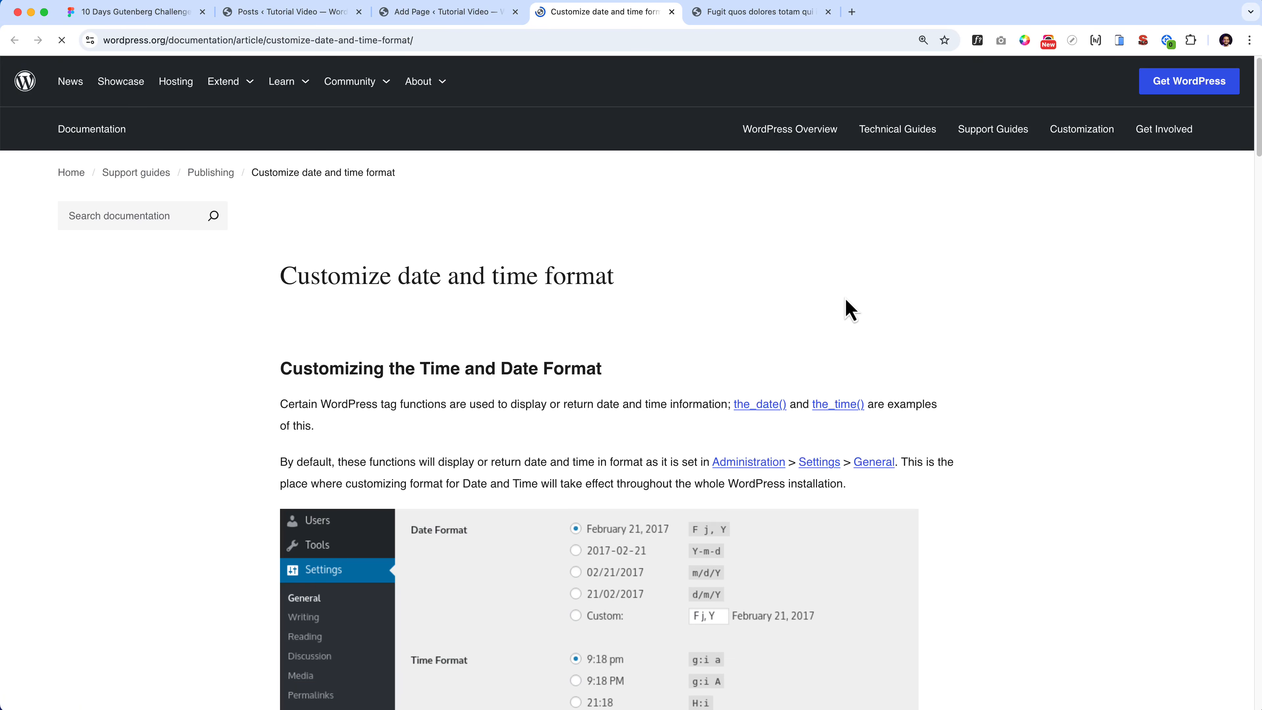
- Compare the Figma date '09, Jan 2020' with the PHP date table to find the j and d day codes
scroll(831, 353, down, 1)
scroll(515, 378, down, 15)
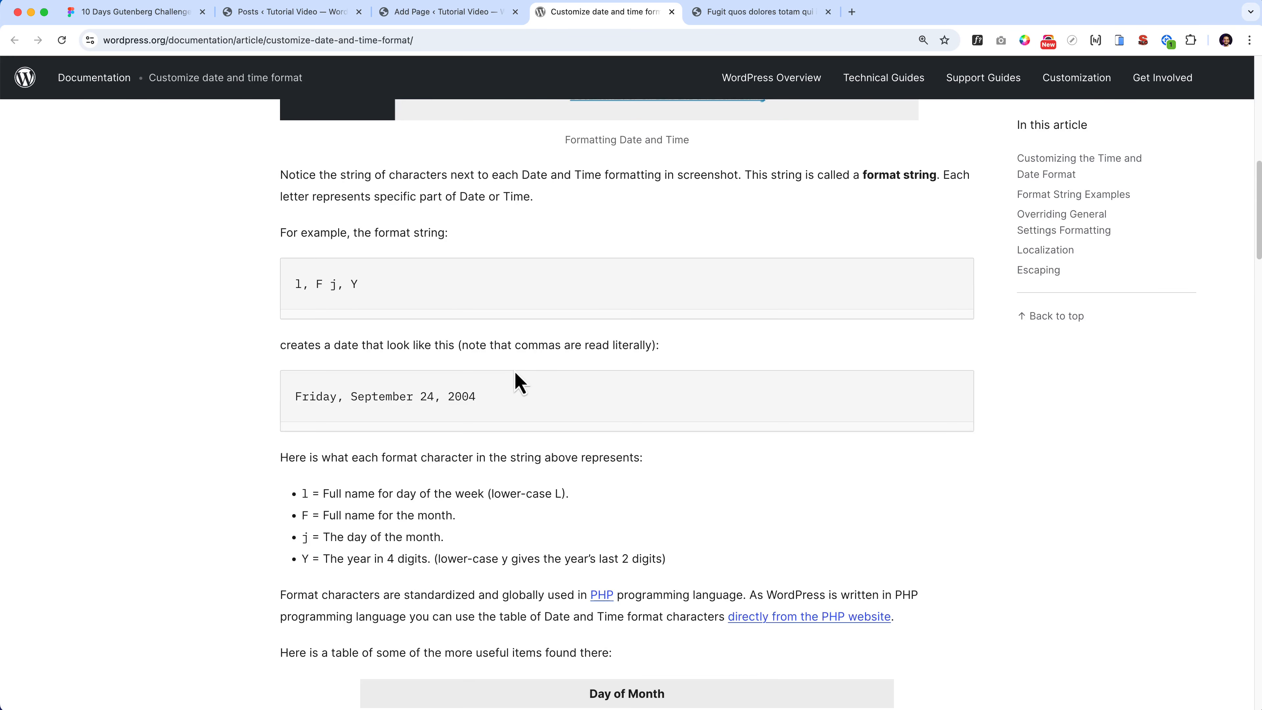
scroll(560, 396, down, 6)
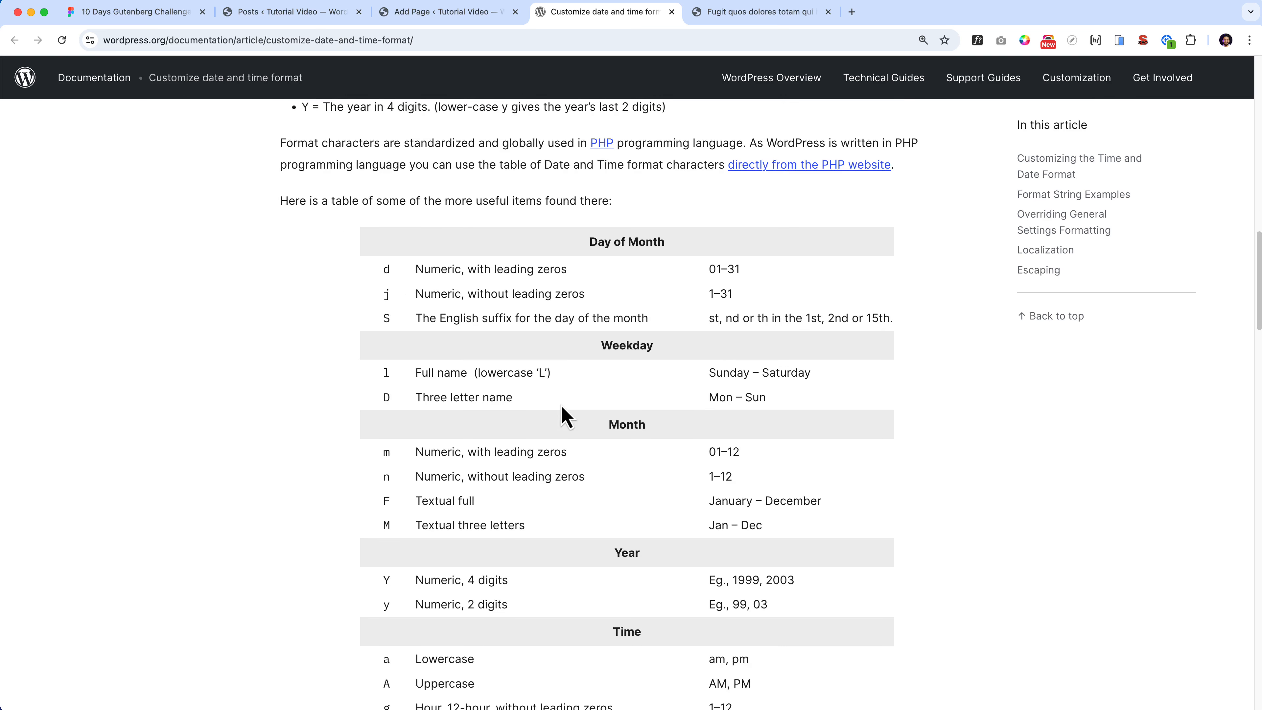
click(165, 20)
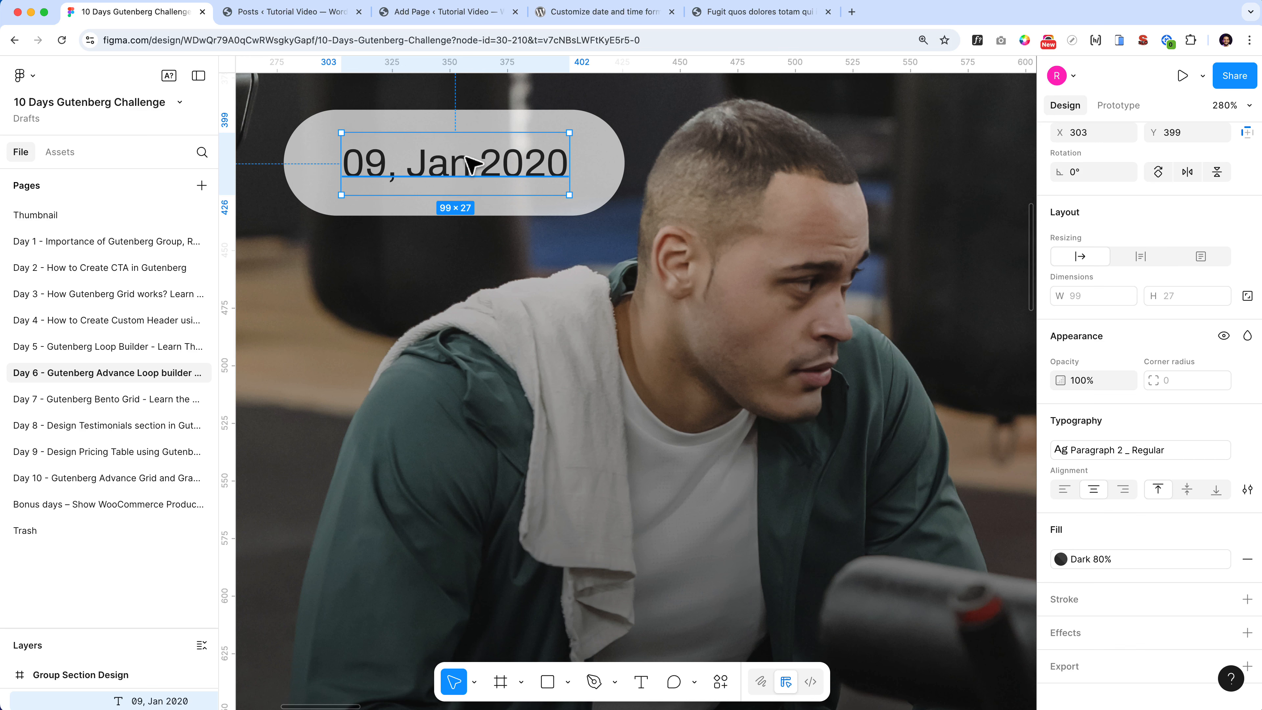
click(600, 15)
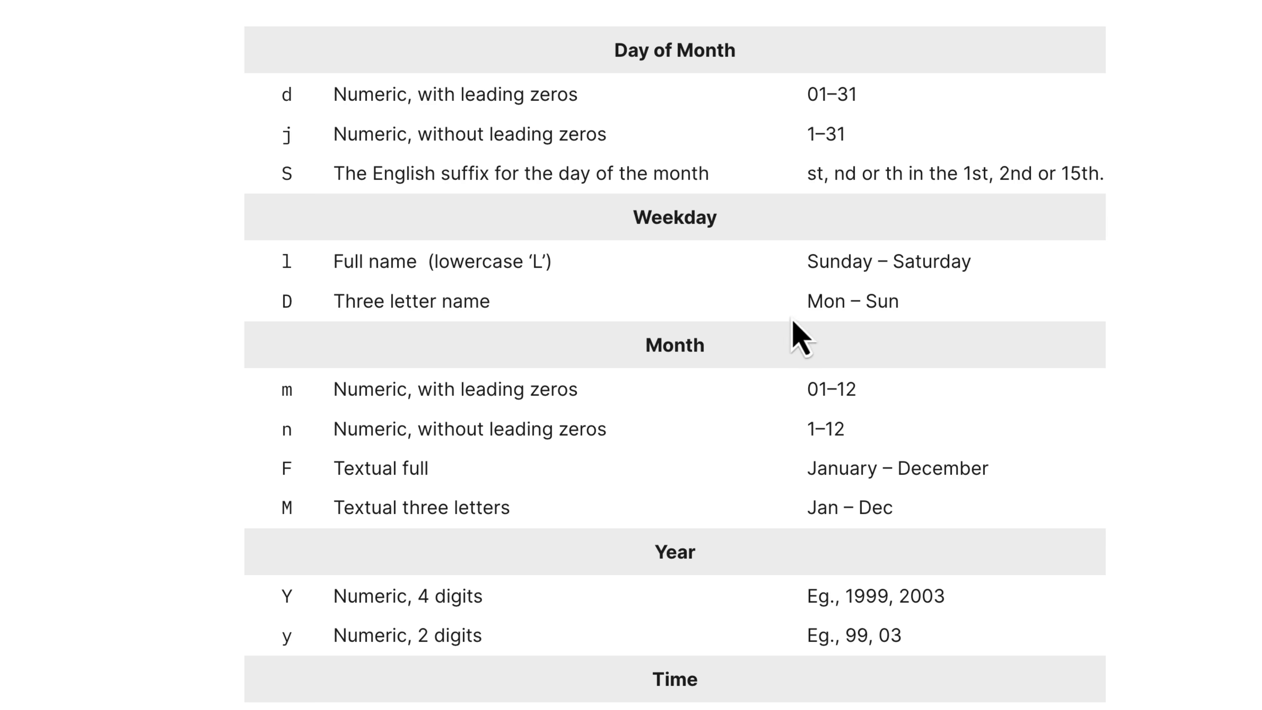
drag(823, 300, 852, 262)
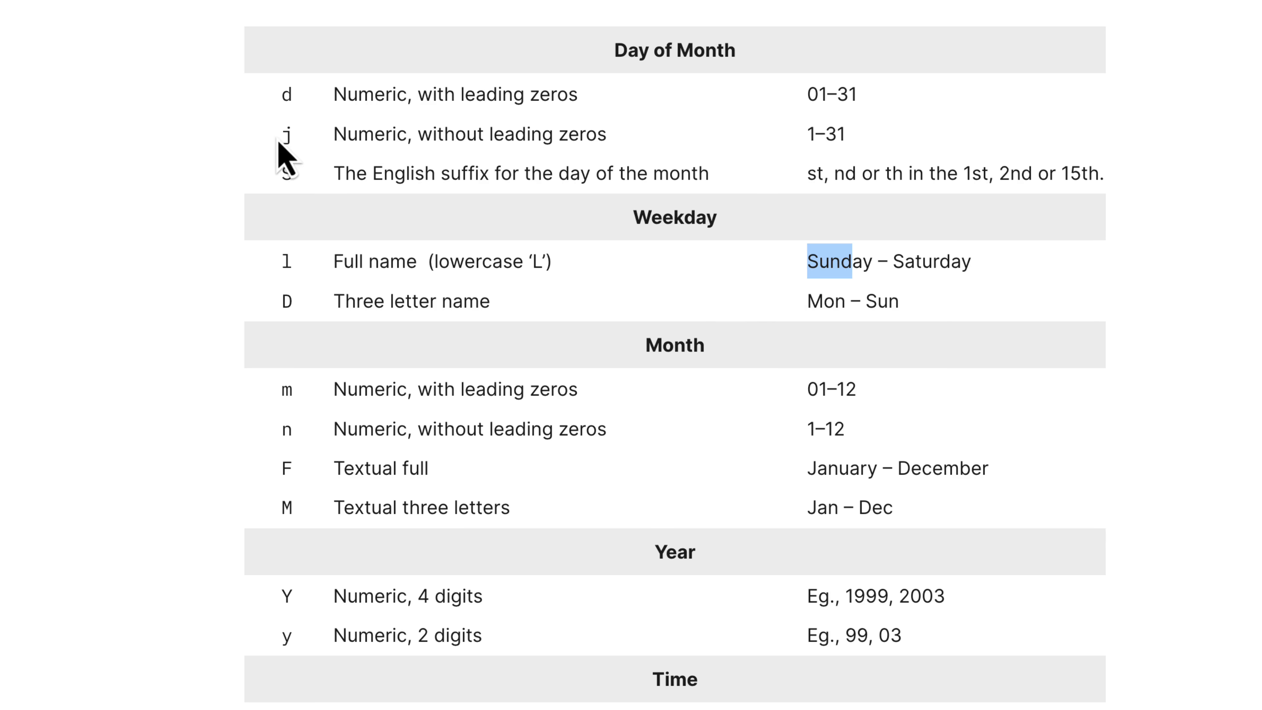
drag(278, 138, 291, 136)
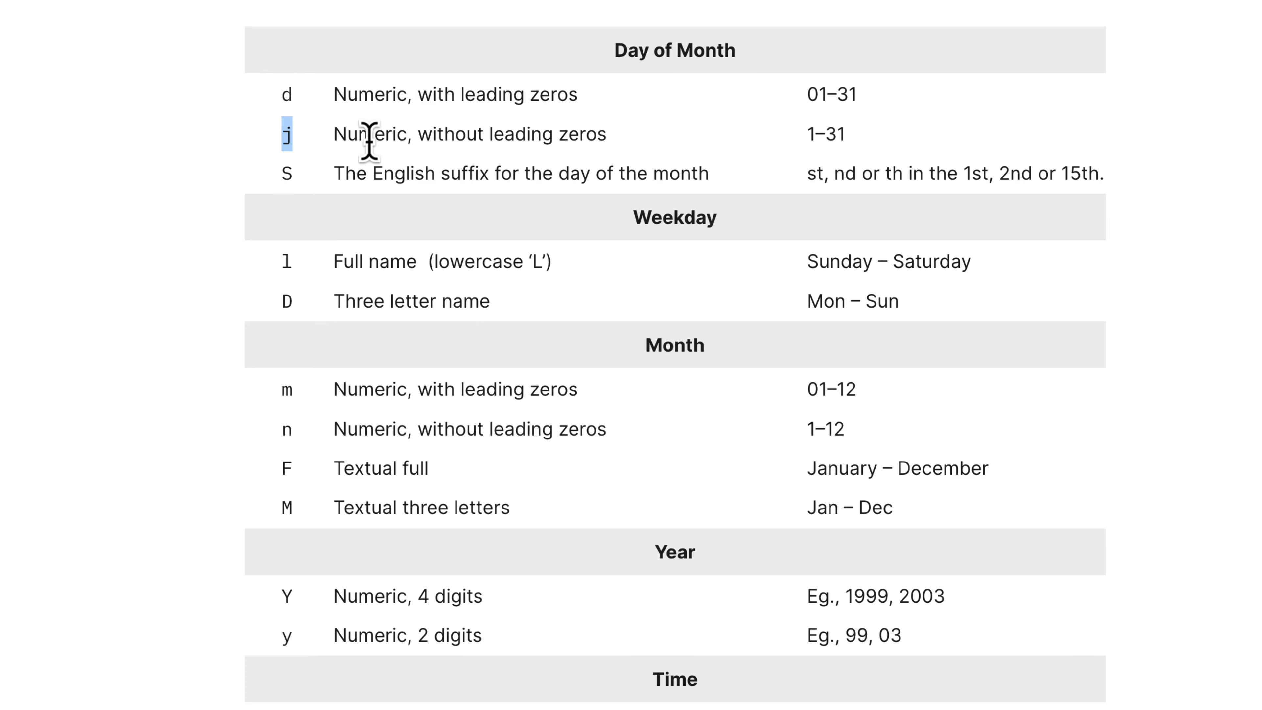
drag(485, 135, 594, 139)
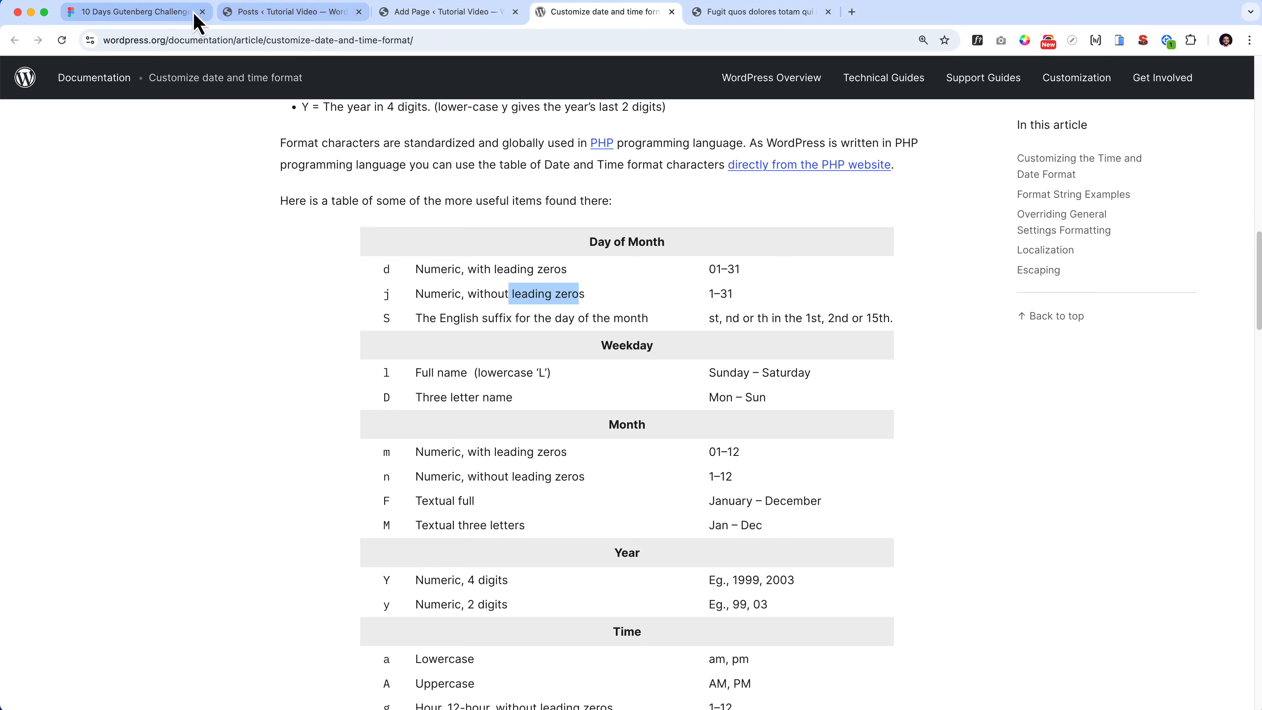
click(194, 14)
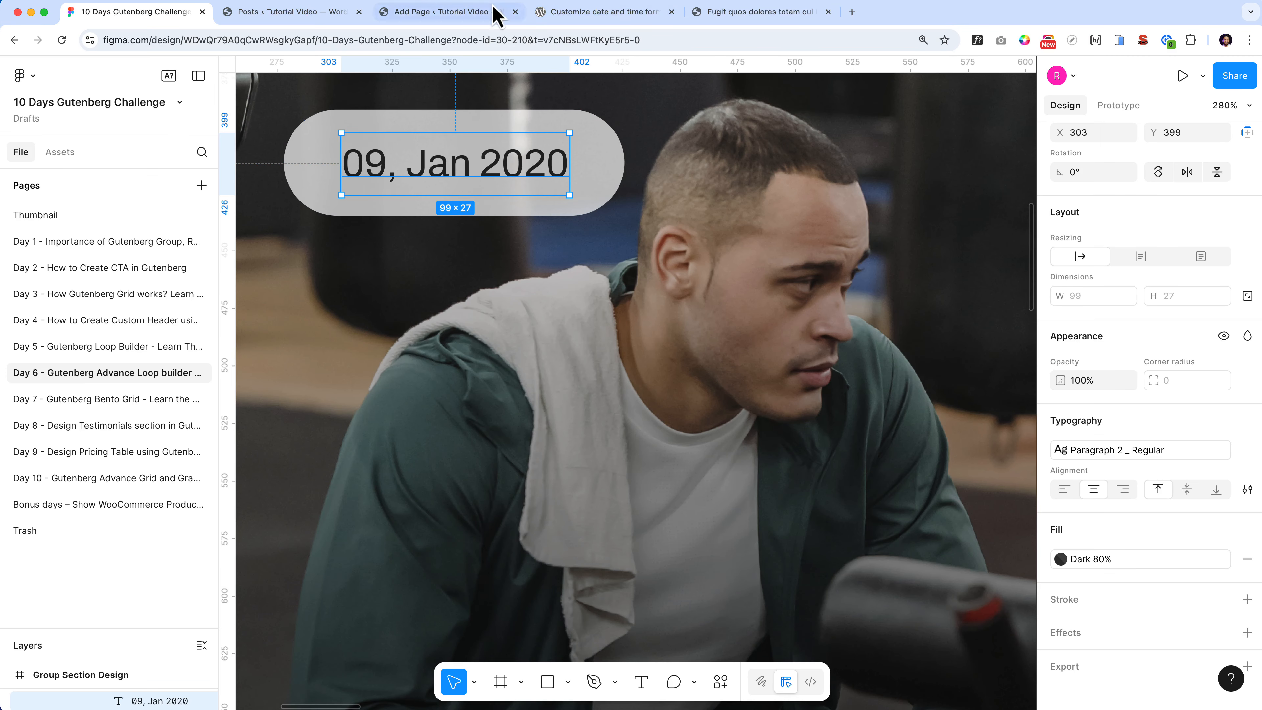
click(713, 16)
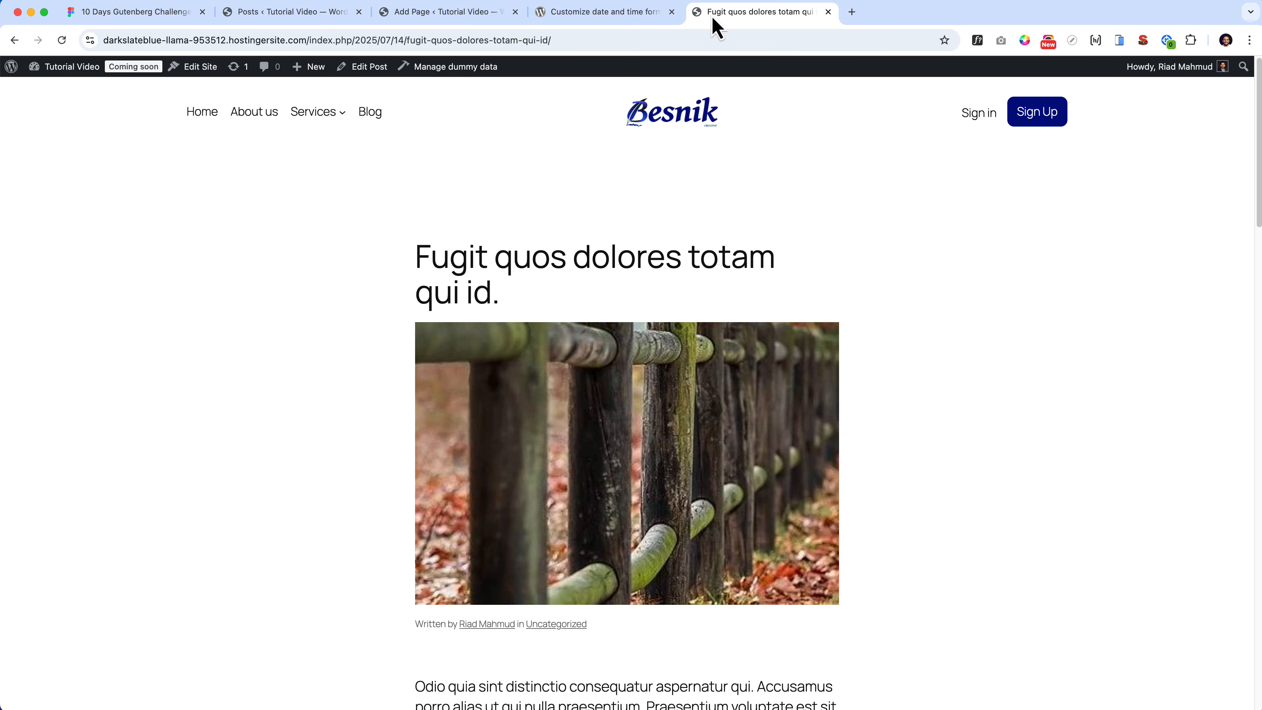
click(561, 17)
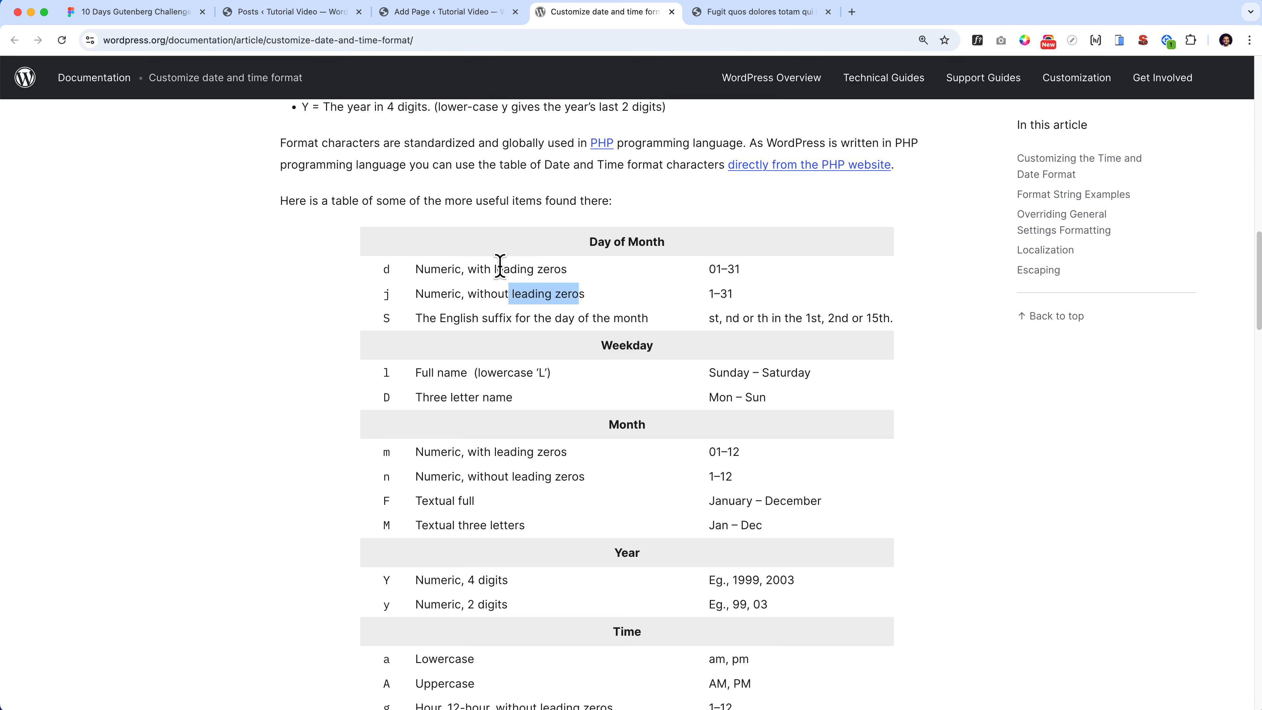
click(387, 269)
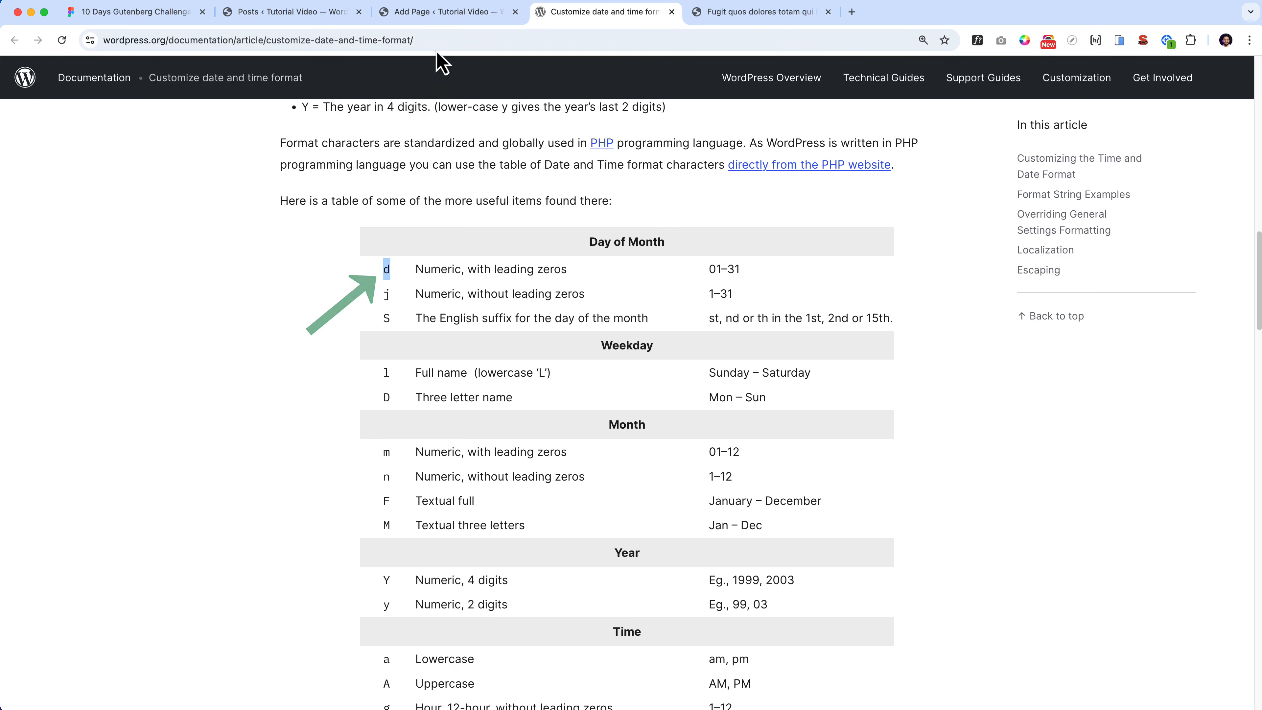
- Change the custom date format from 'F j, Y' to 'd M, Y' so dates read 13 Jul, 2025
click(445, 13)
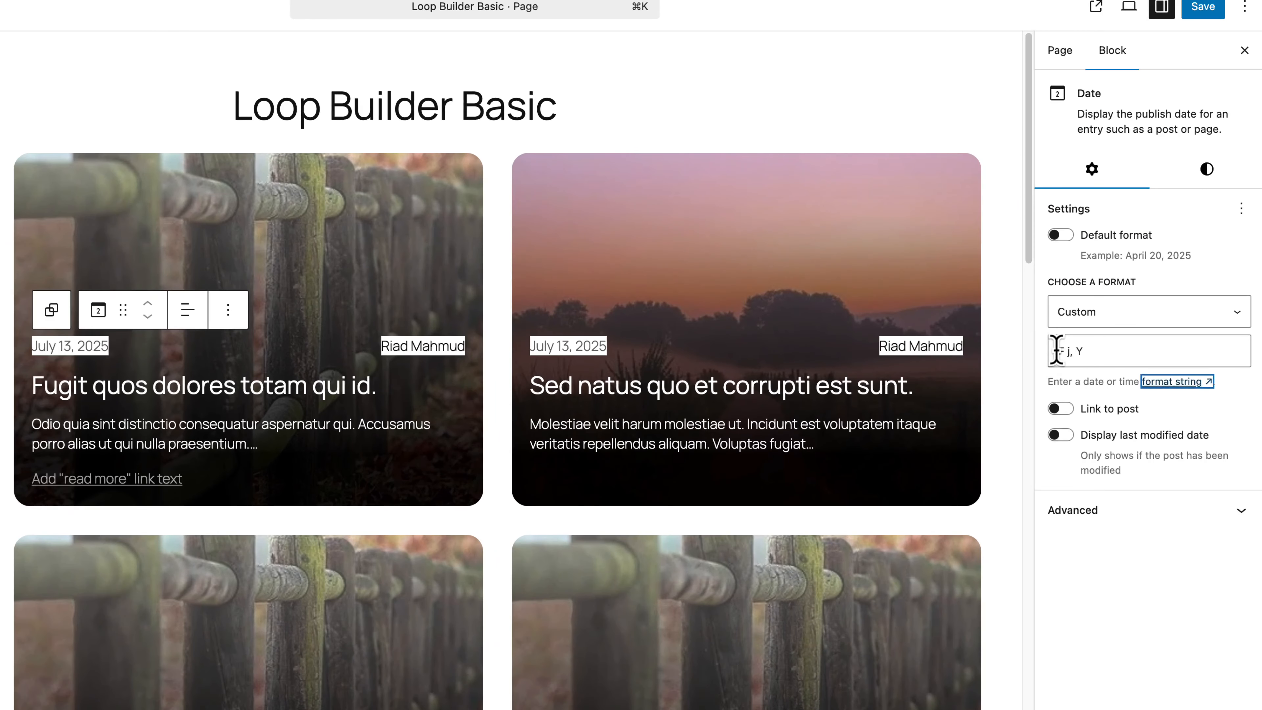
click(1068, 351)
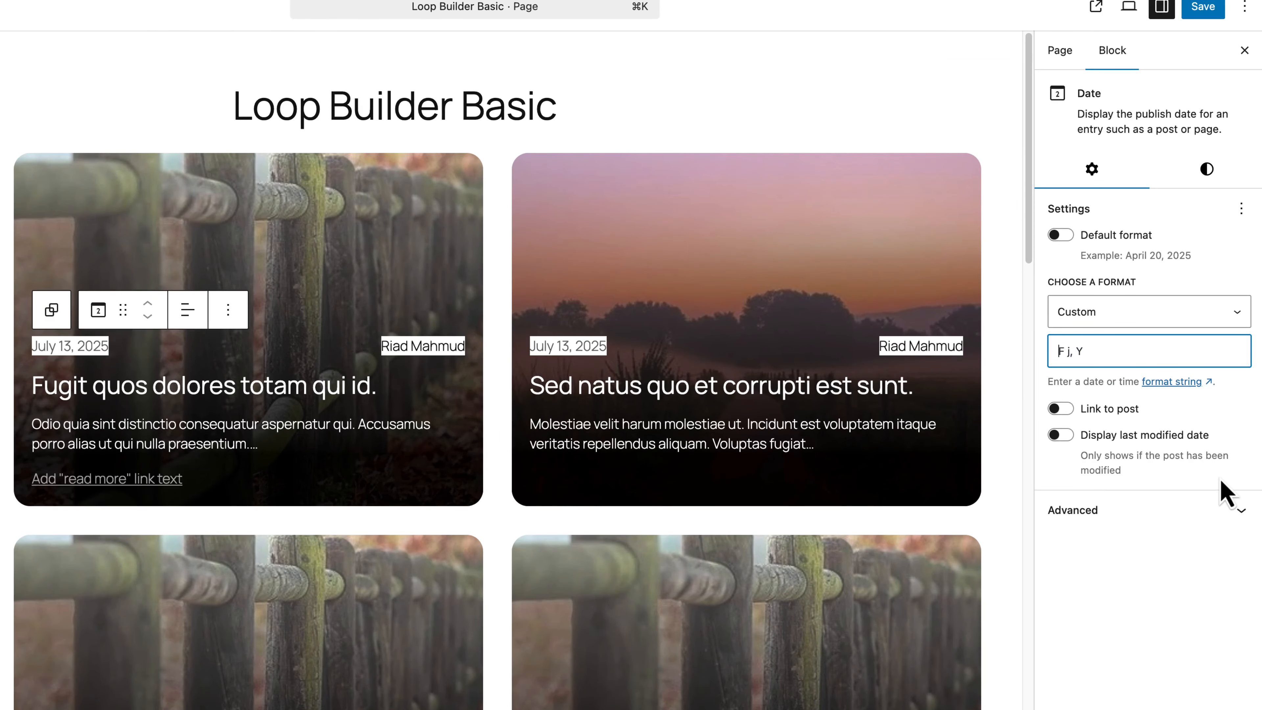
text(d)
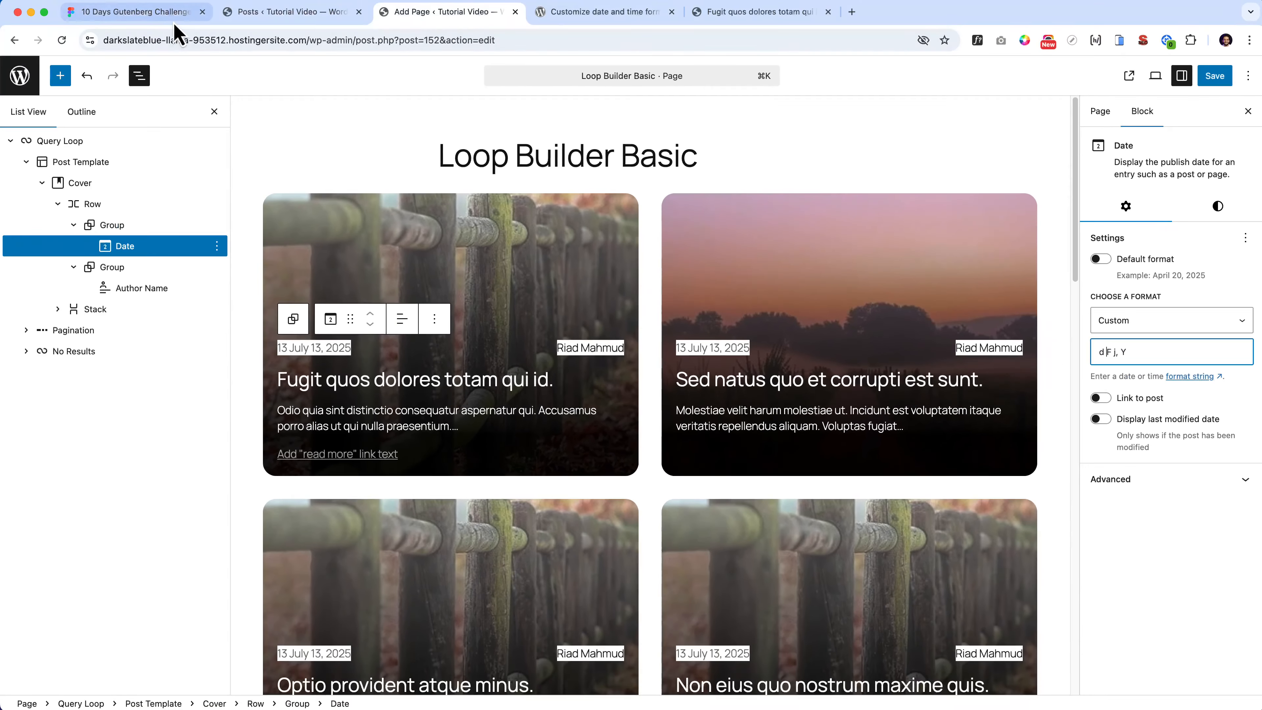
click(169, 15)
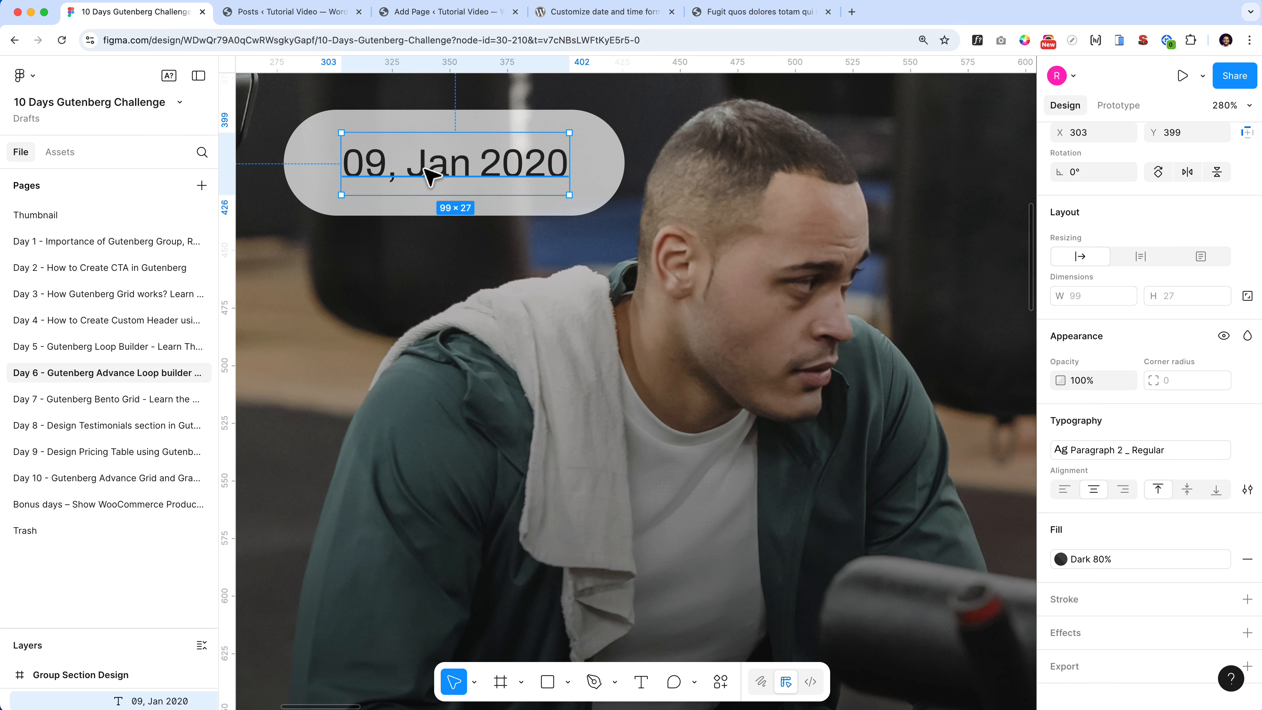
click(584, 14)
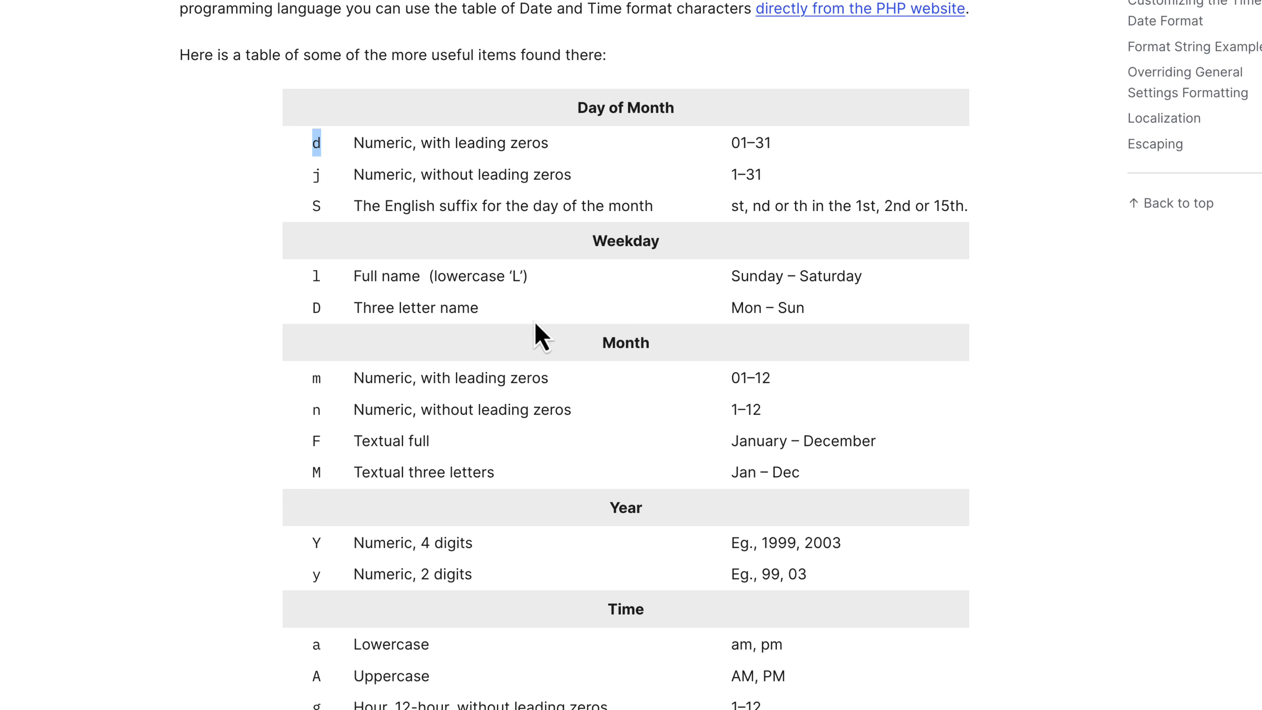
scroll(372, 451, down, 1)
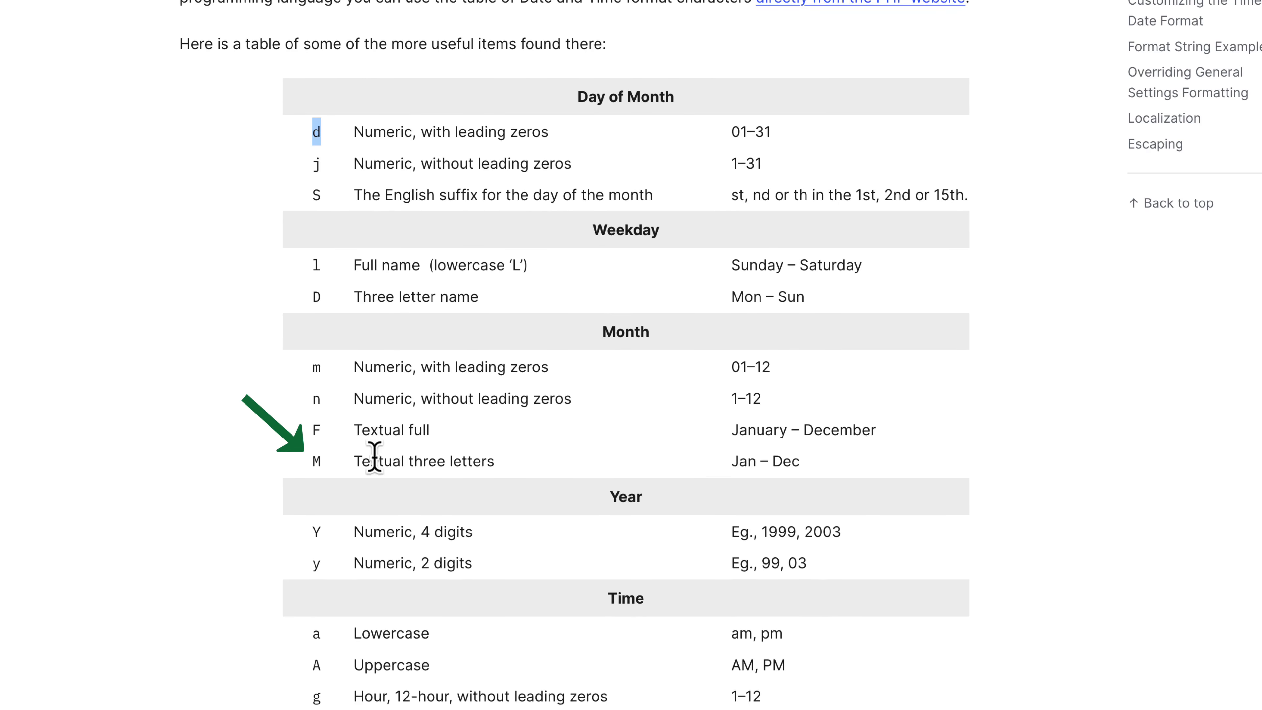
double_click(316, 461)
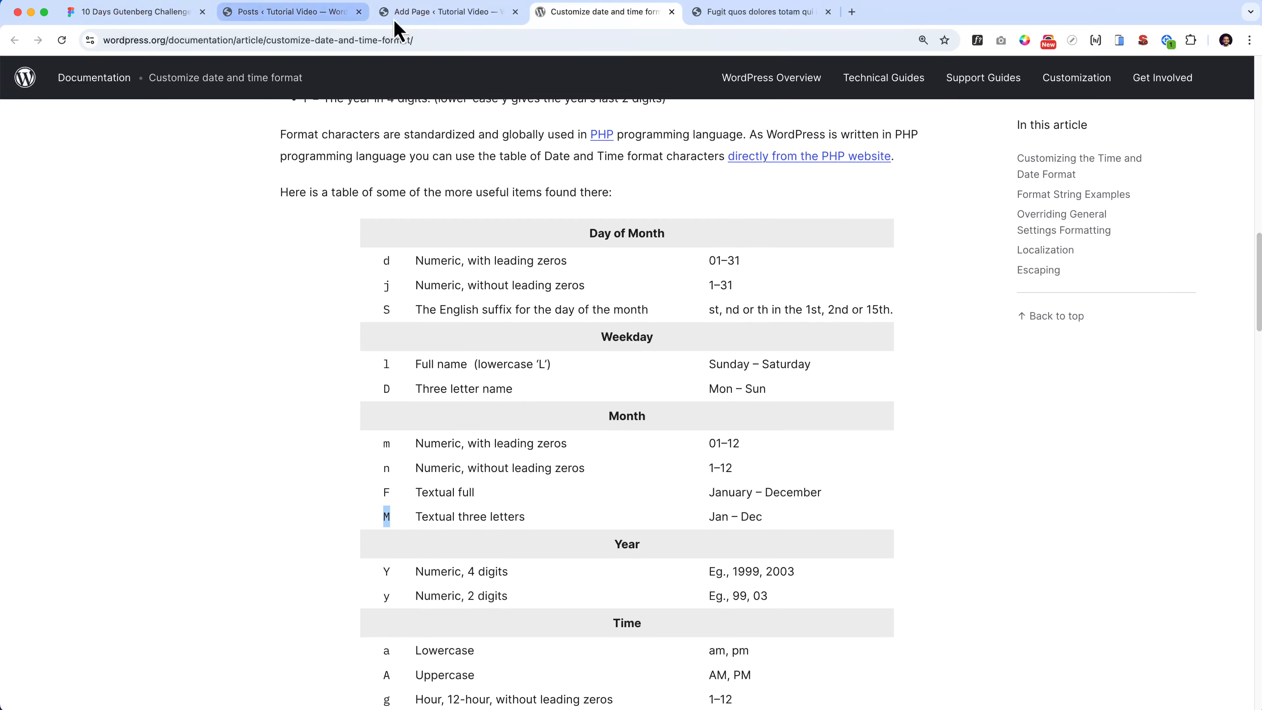
click(422, 14)
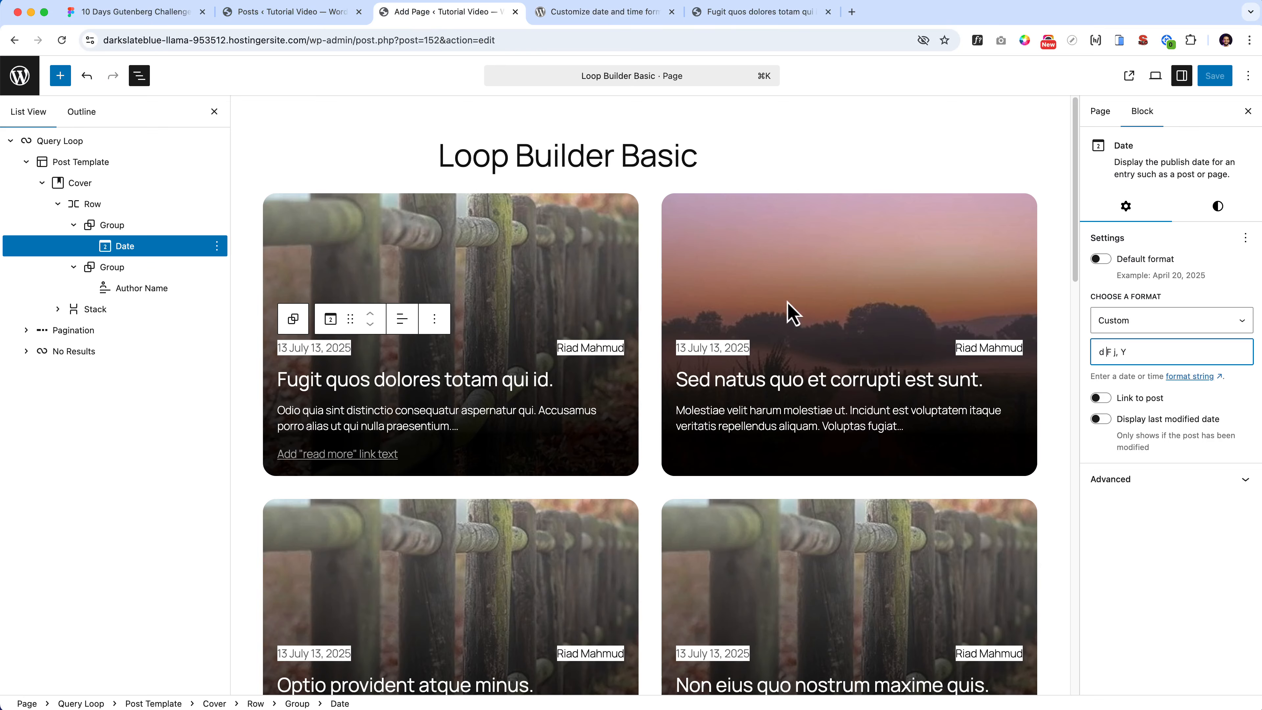
double_click(1105, 352)
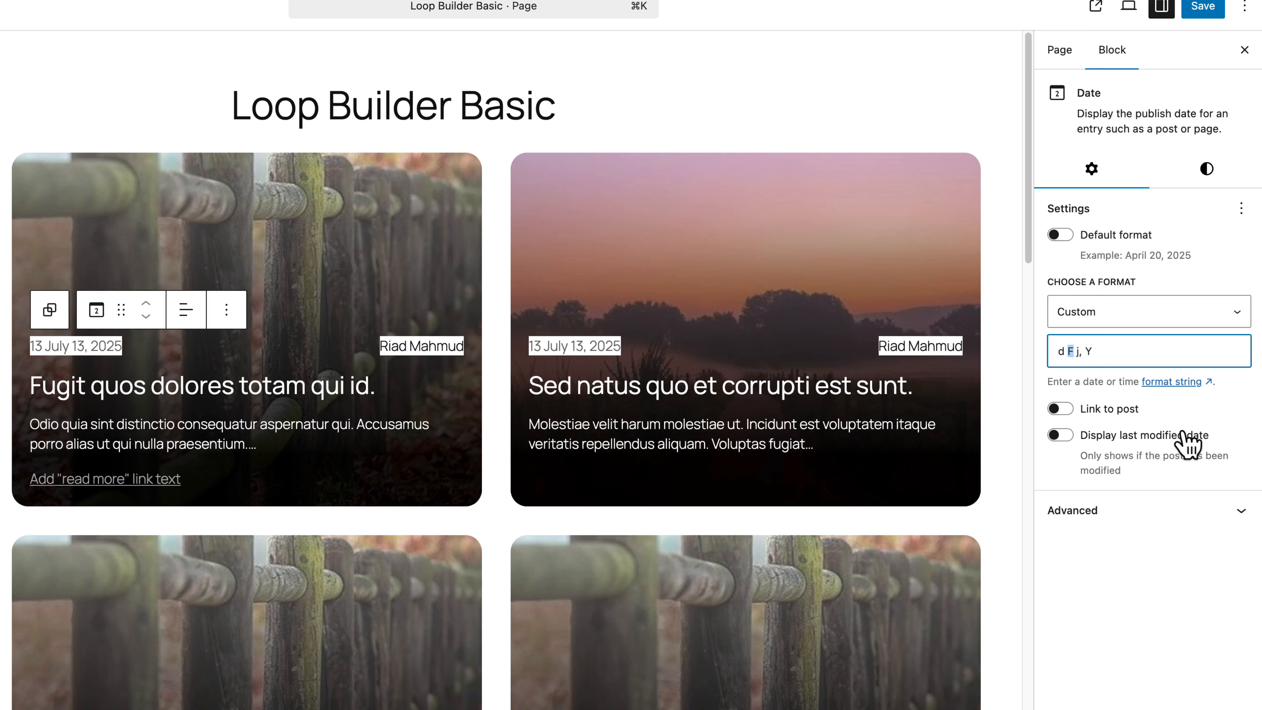
text(m)
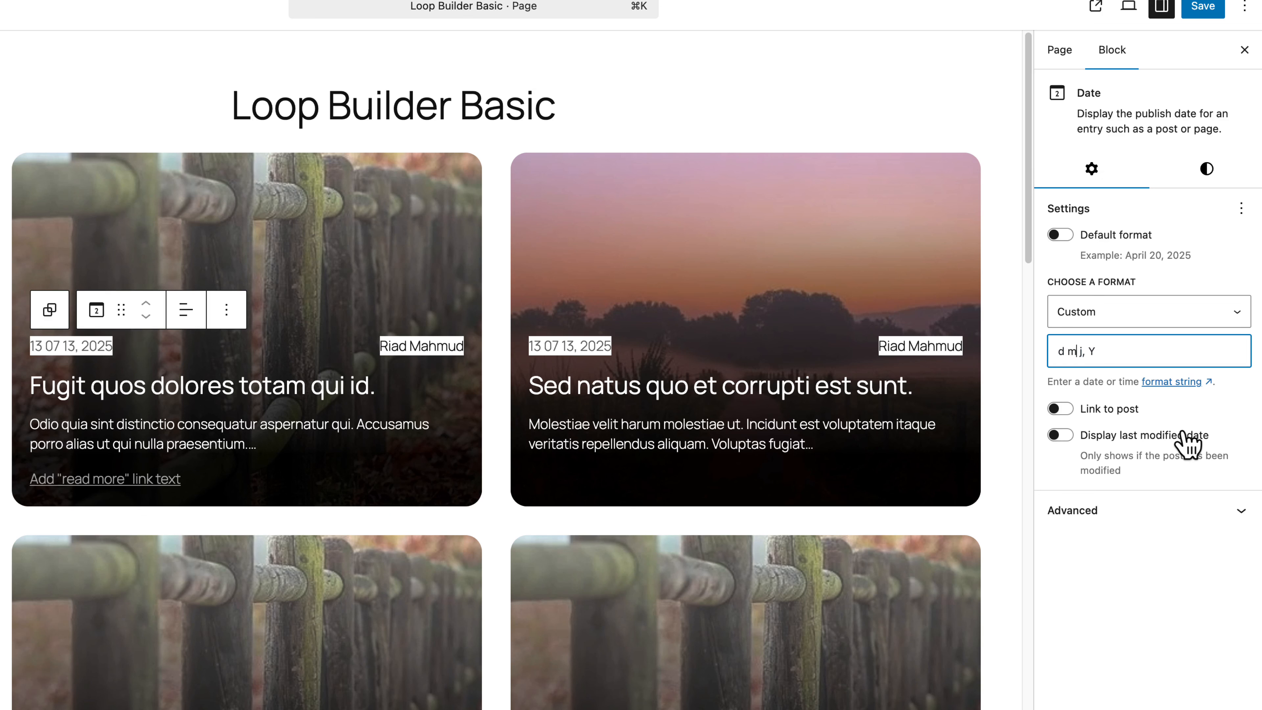
text(M)
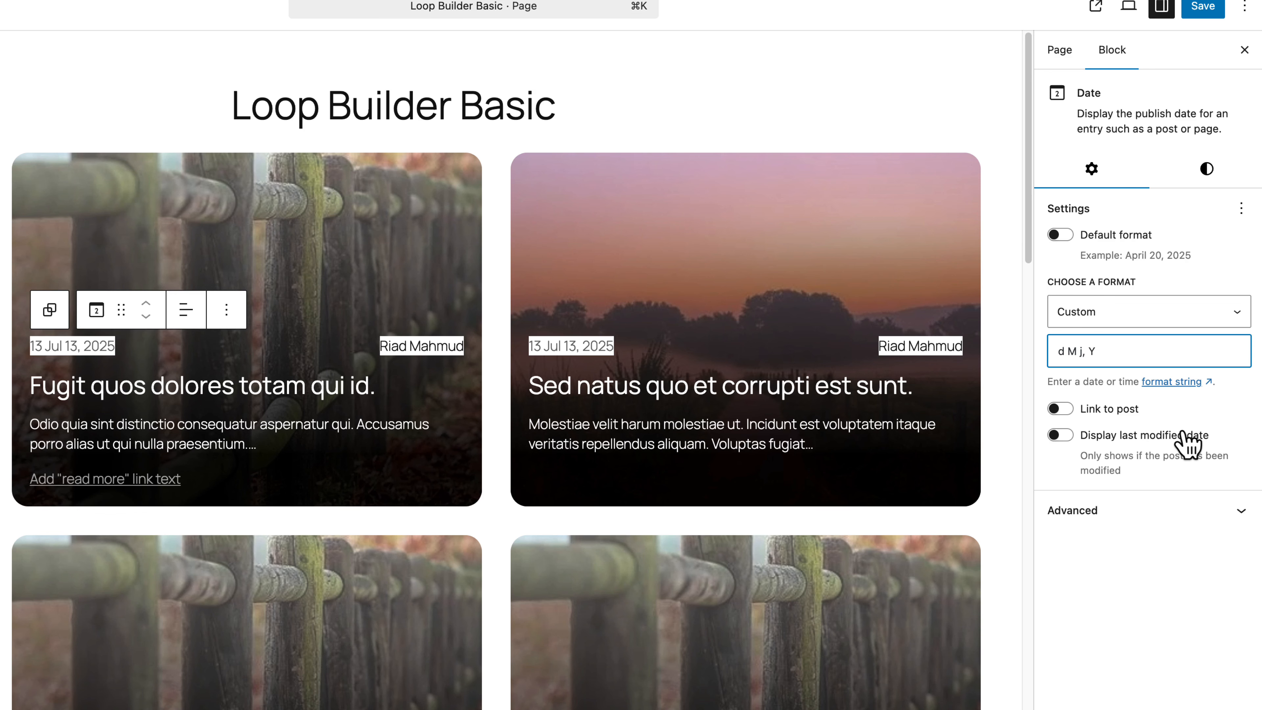
key(BackSpace)
key(BackSpace)
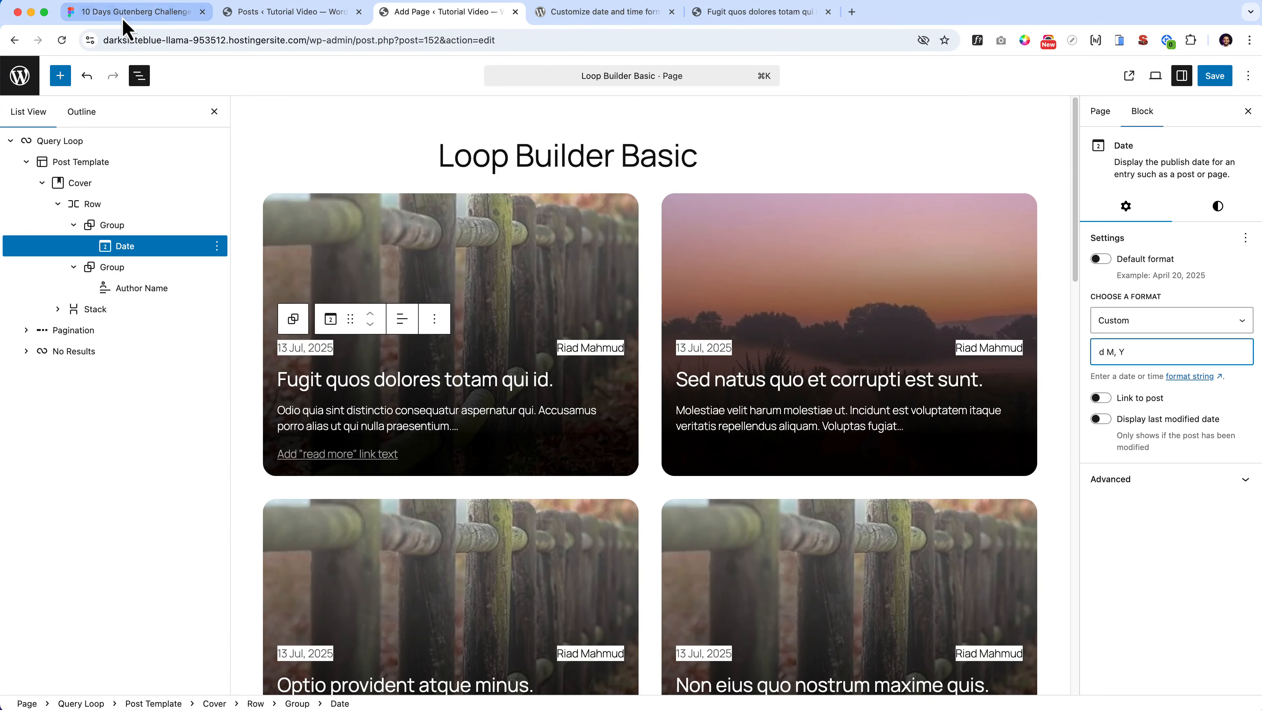
click(129, 12)
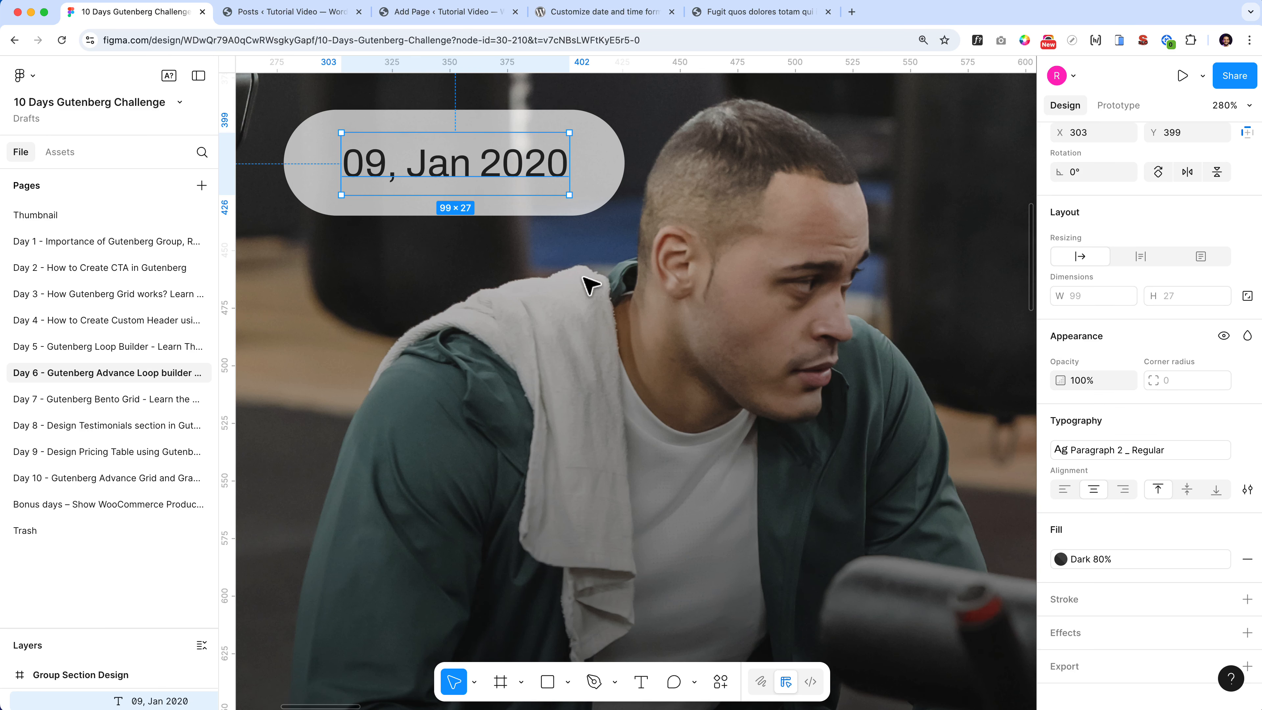
click(429, 12)
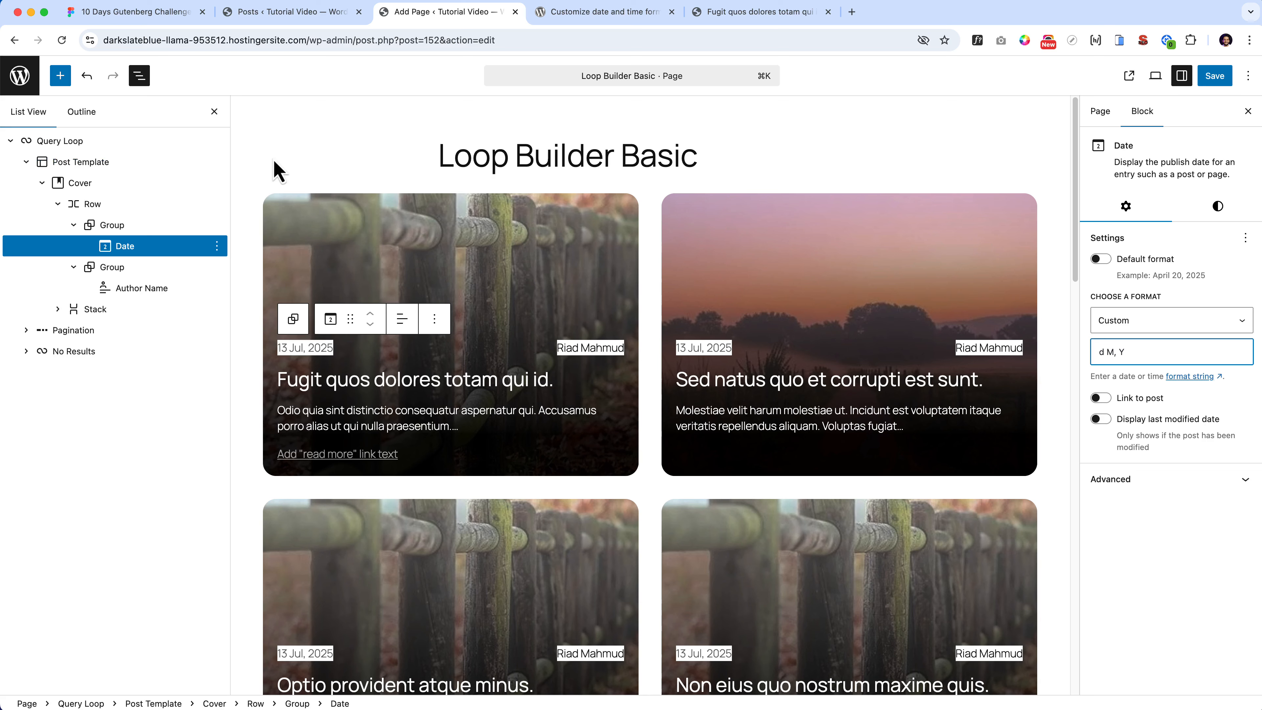
click(167, 13)
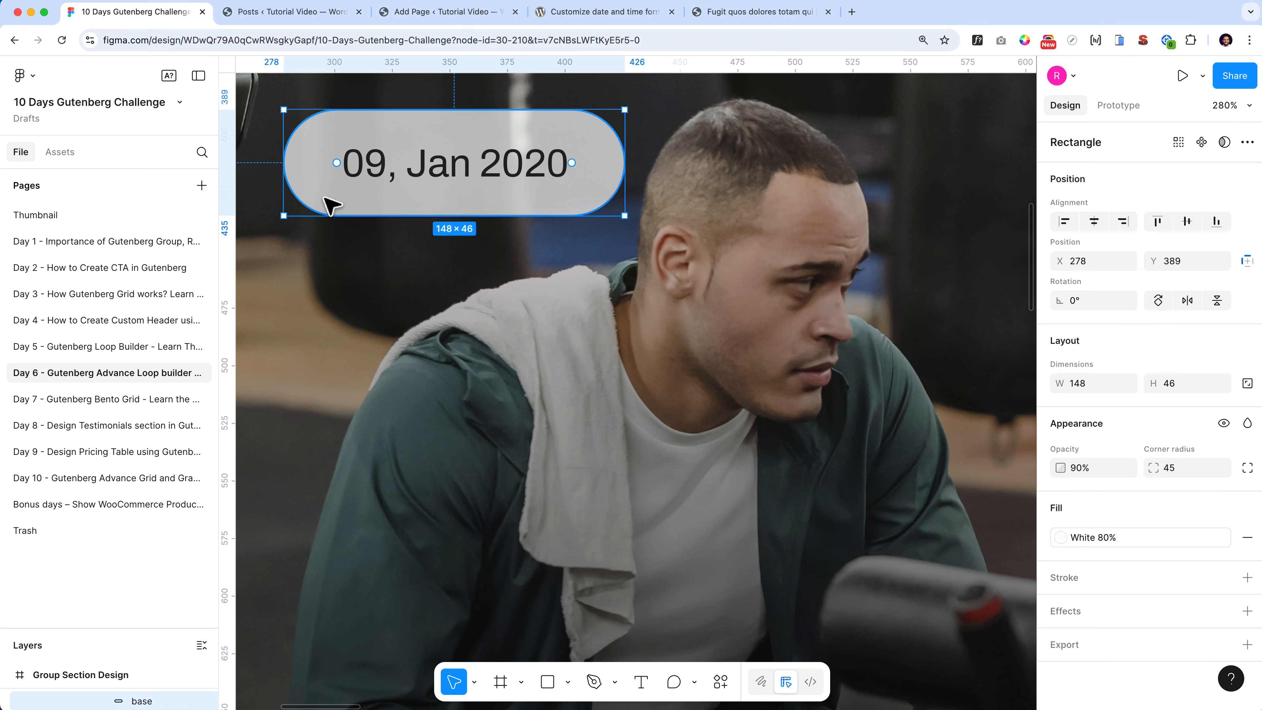
key(alt)
key(alt)
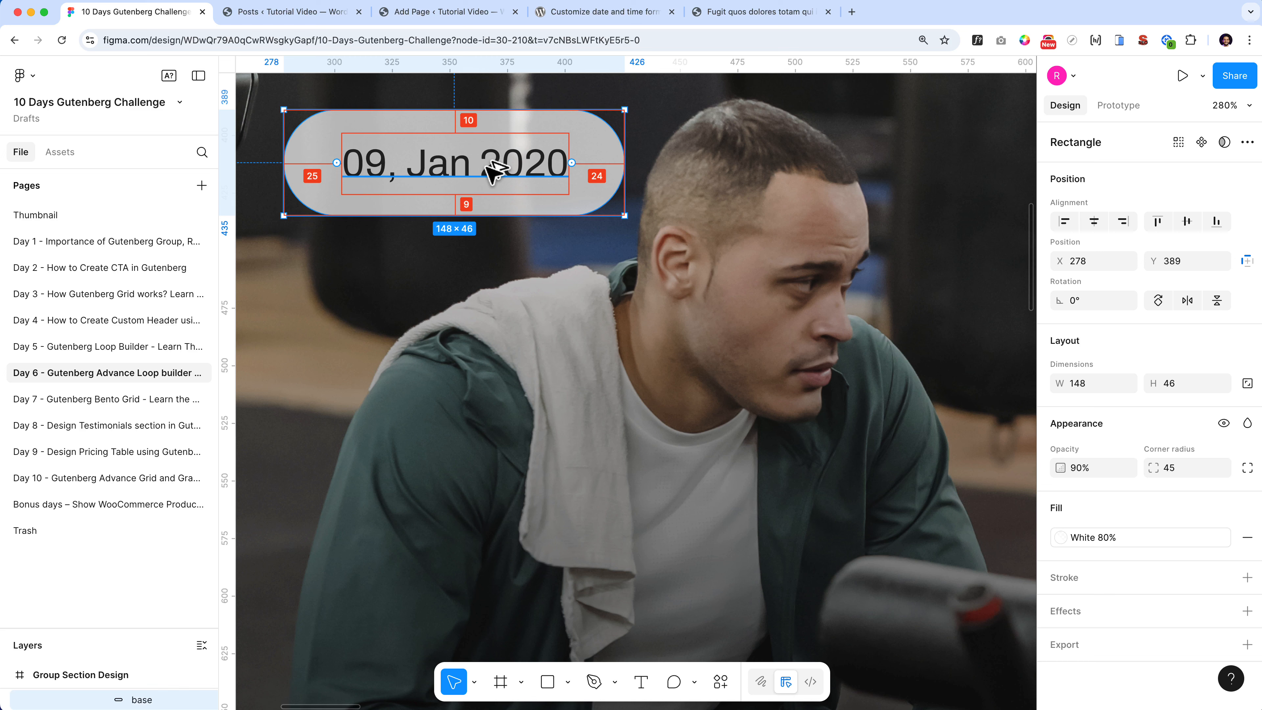
click(465, 15)
click(148, 232)
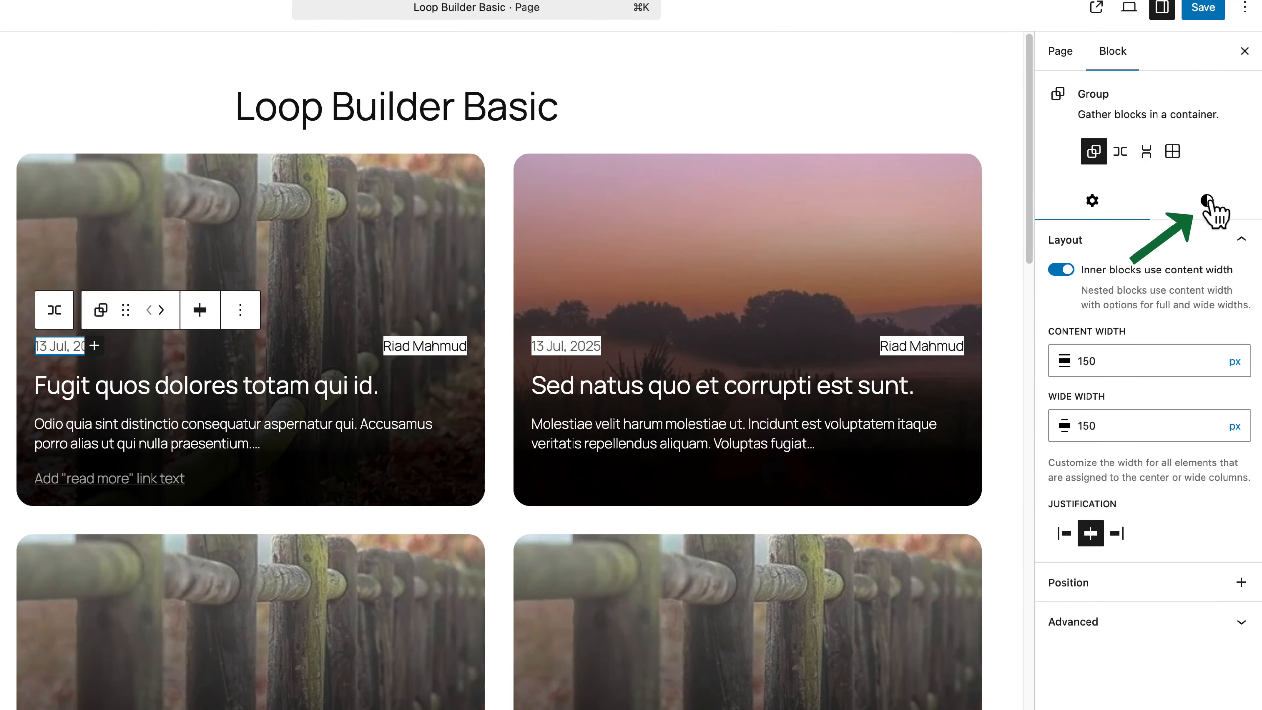
- Give the date group 10px vertical and 25px horizontal padding
click(1241, 210)
scroll(1216, 587, down, 10)
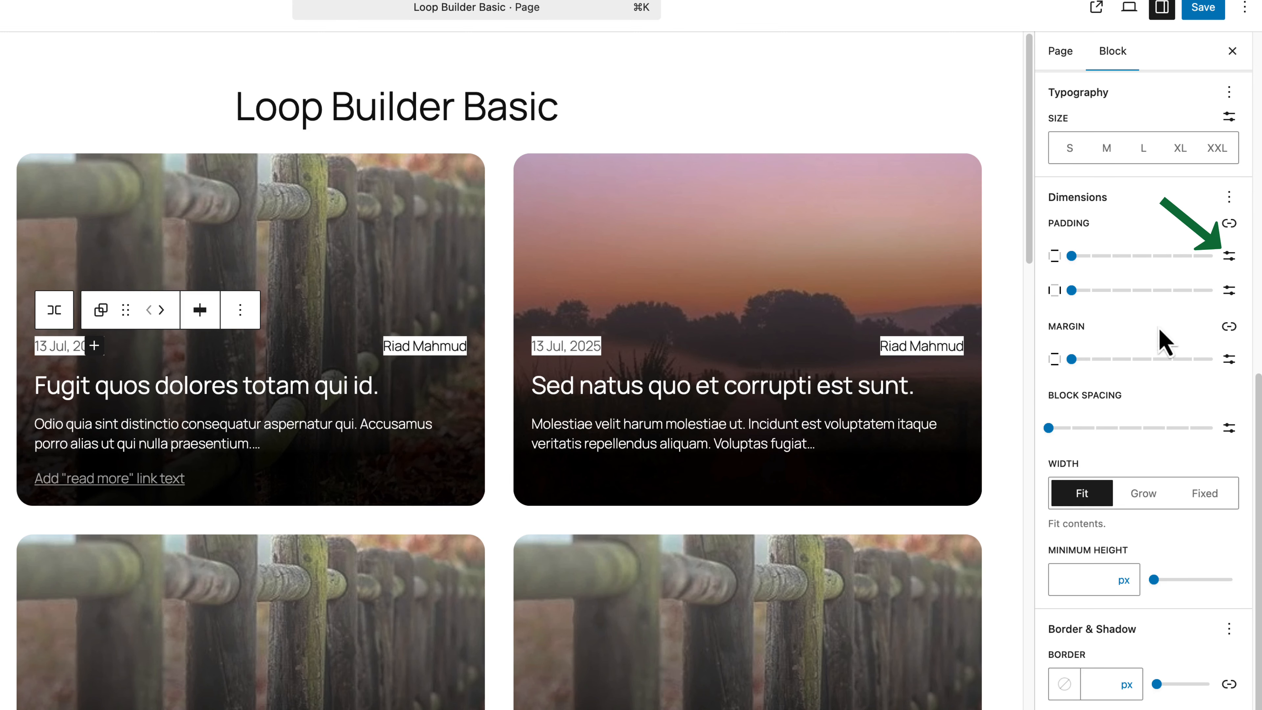
click(1229, 256)
click(1081, 258)
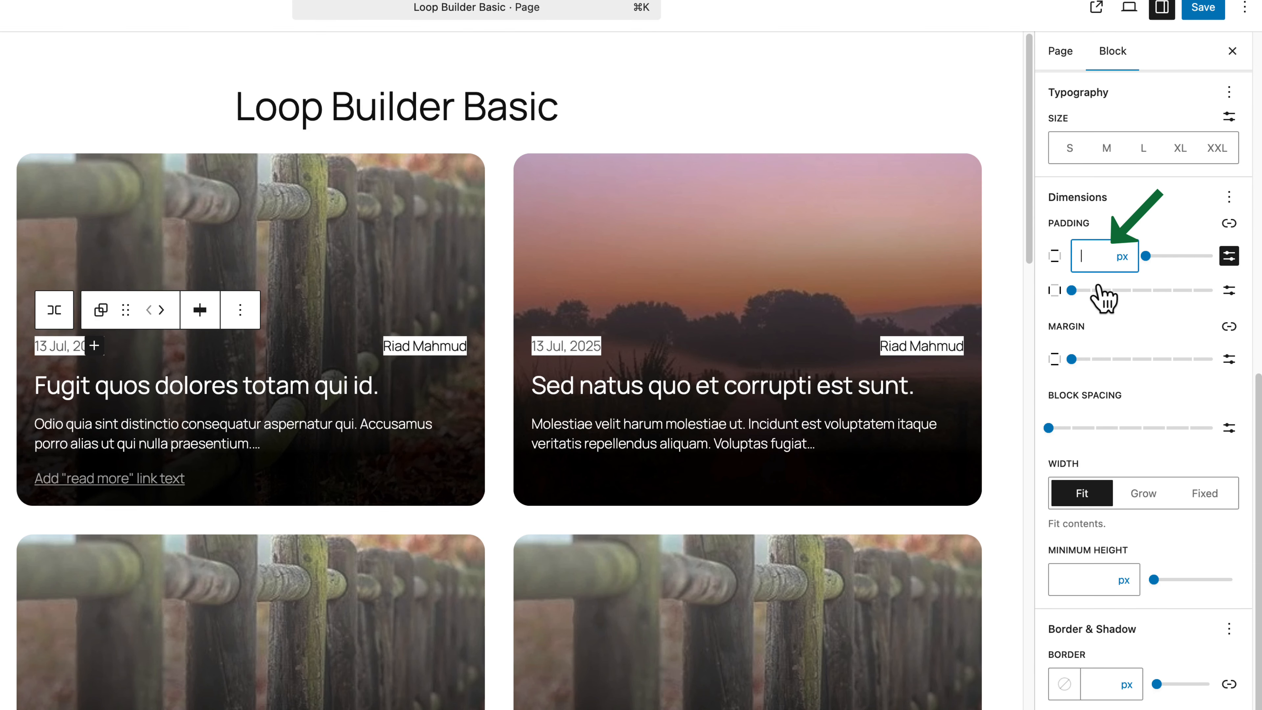
text(10)
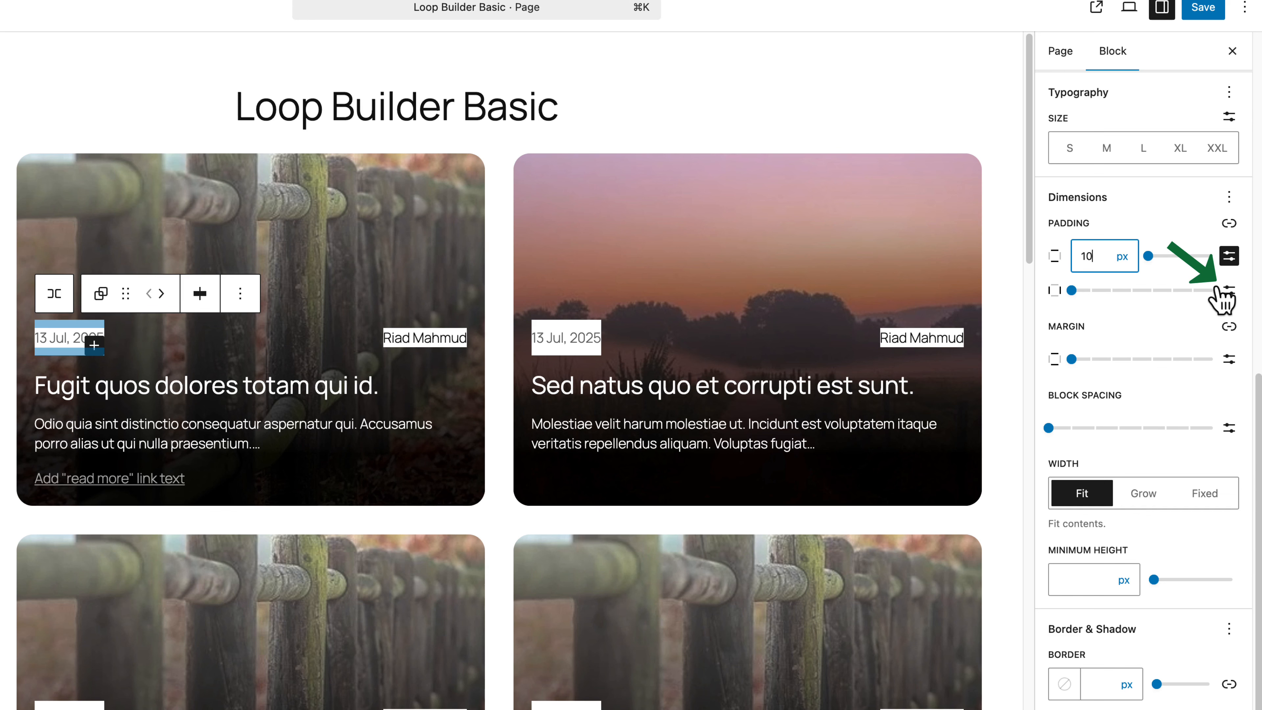
click(1230, 290)
text(25)
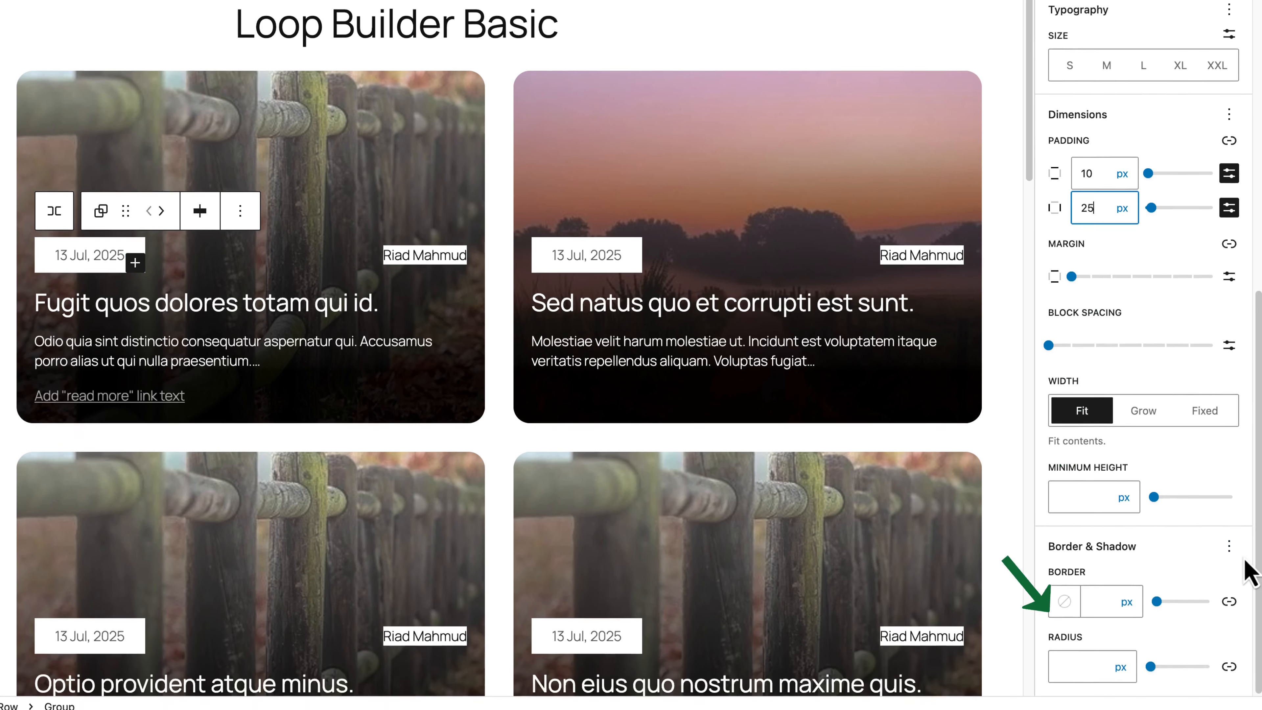
- Round the date pill corners to 50px and give it a translucent white #FFFFFFD1 background
click(1083, 672)
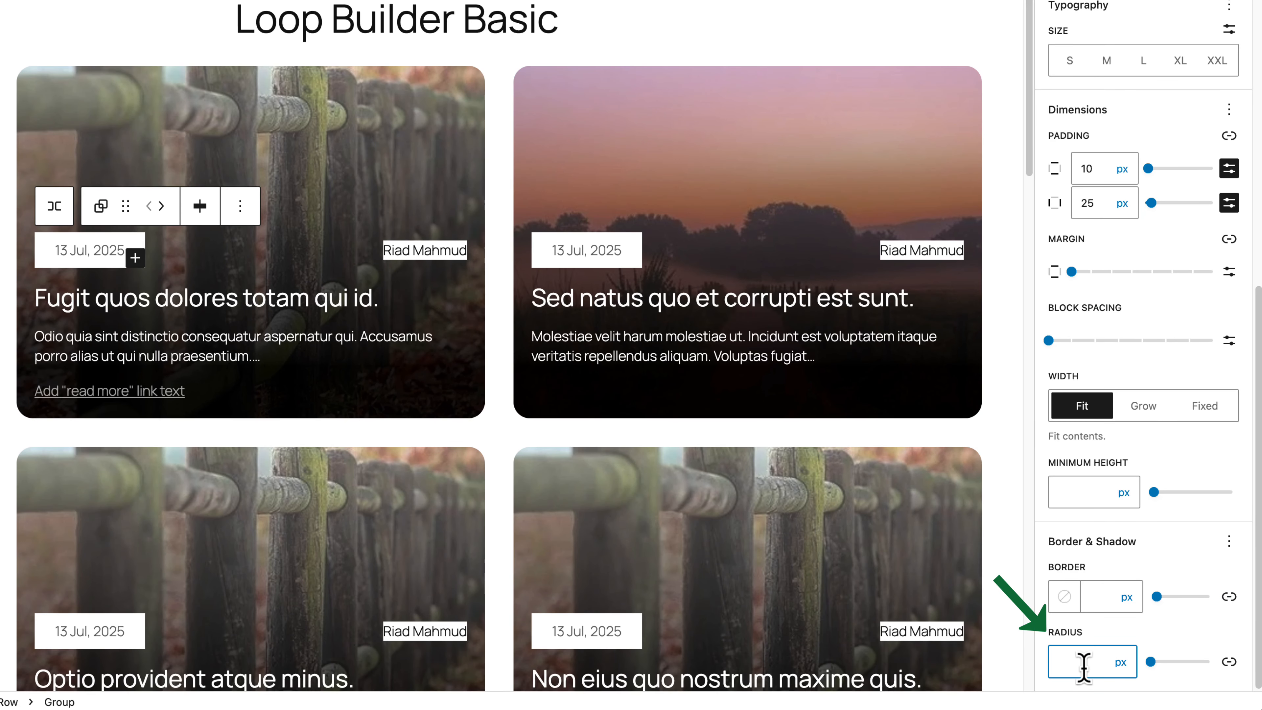
text(50)
scroll(1168, 309, up, 10)
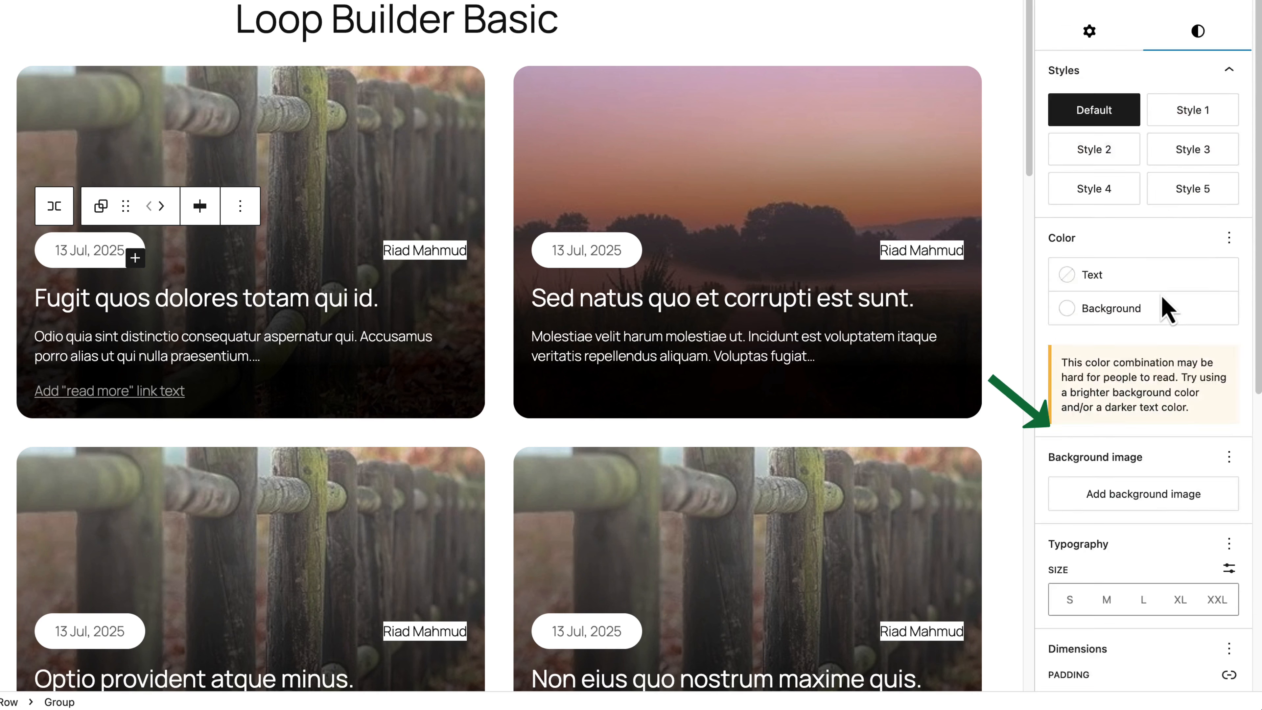
click(1130, 392)
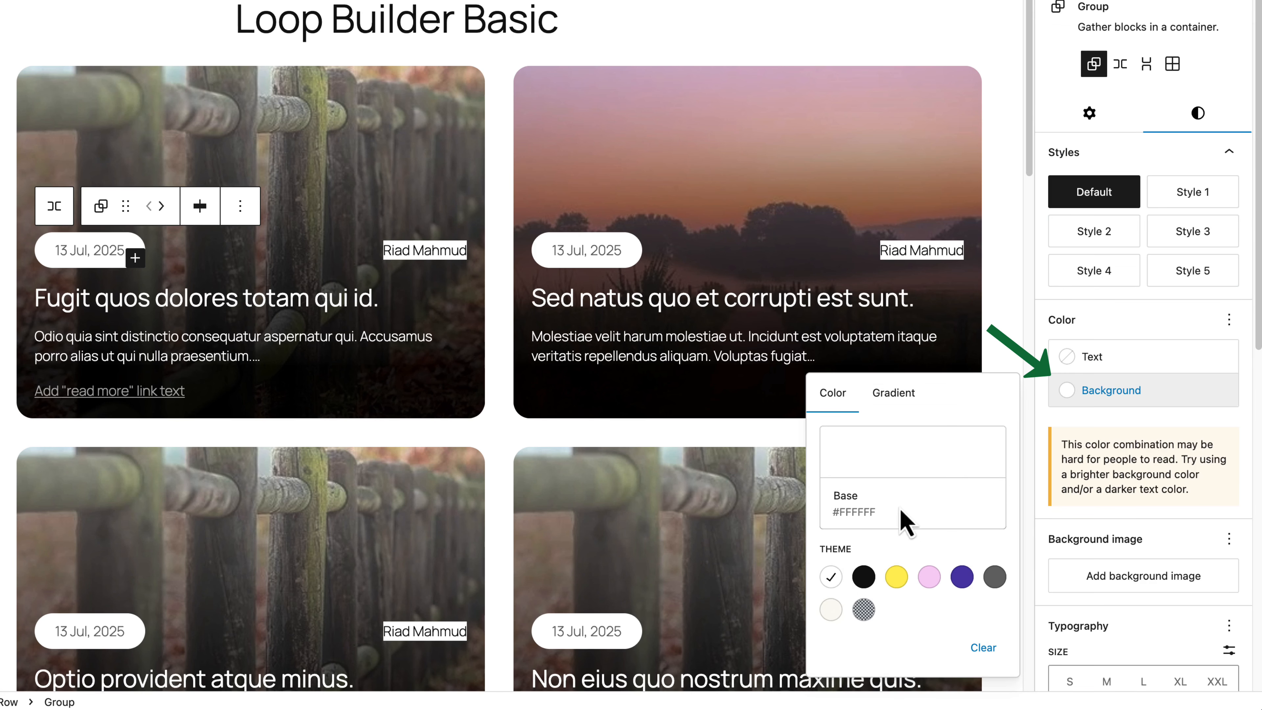
click(902, 457)
mouse_move(755, 421)
mouse_down()
mouse_move(727, 428)
mouse_move(751, 434)
mouse_up()
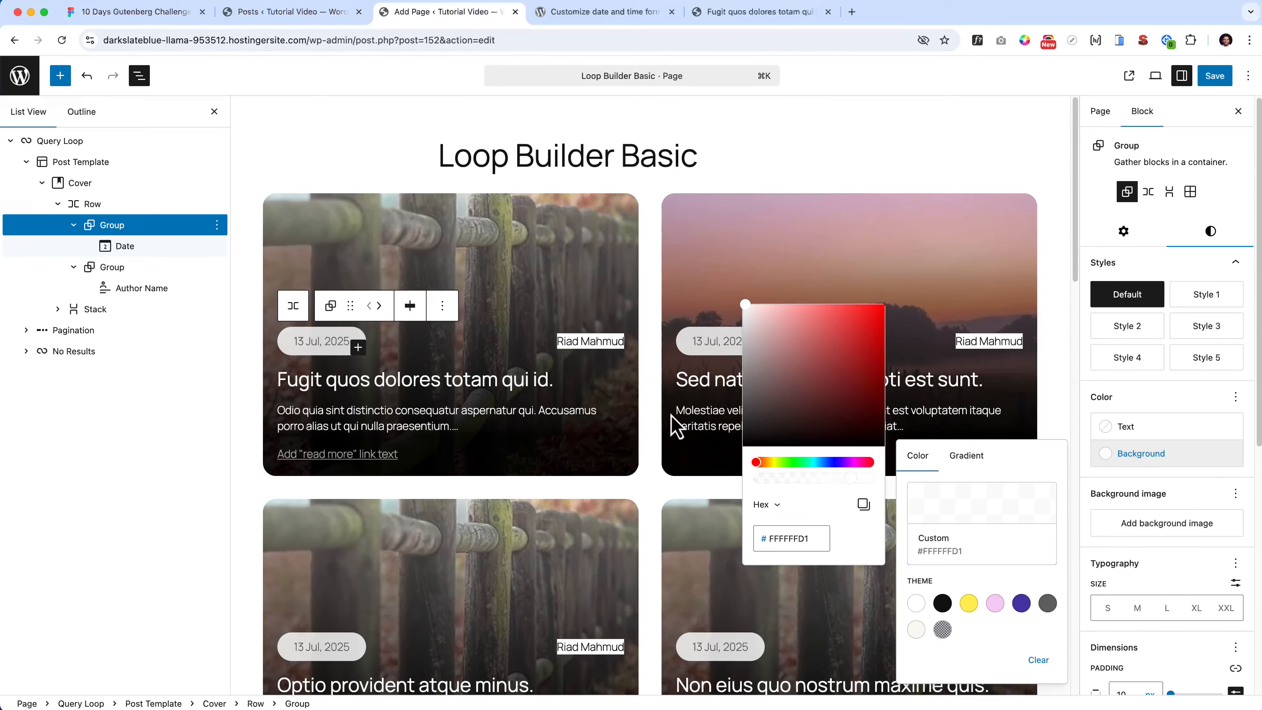
click(209, 225)
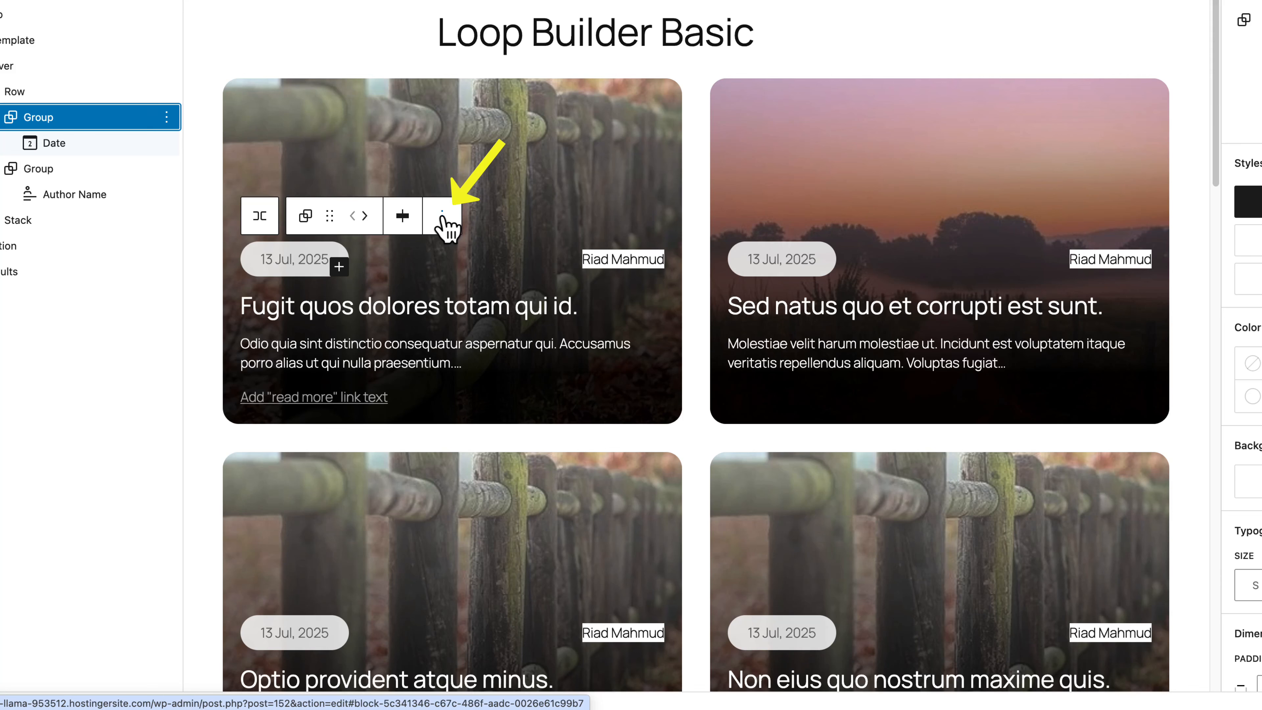
- Copy the date group's pill styles and paste them onto the author name group
click(442, 216)
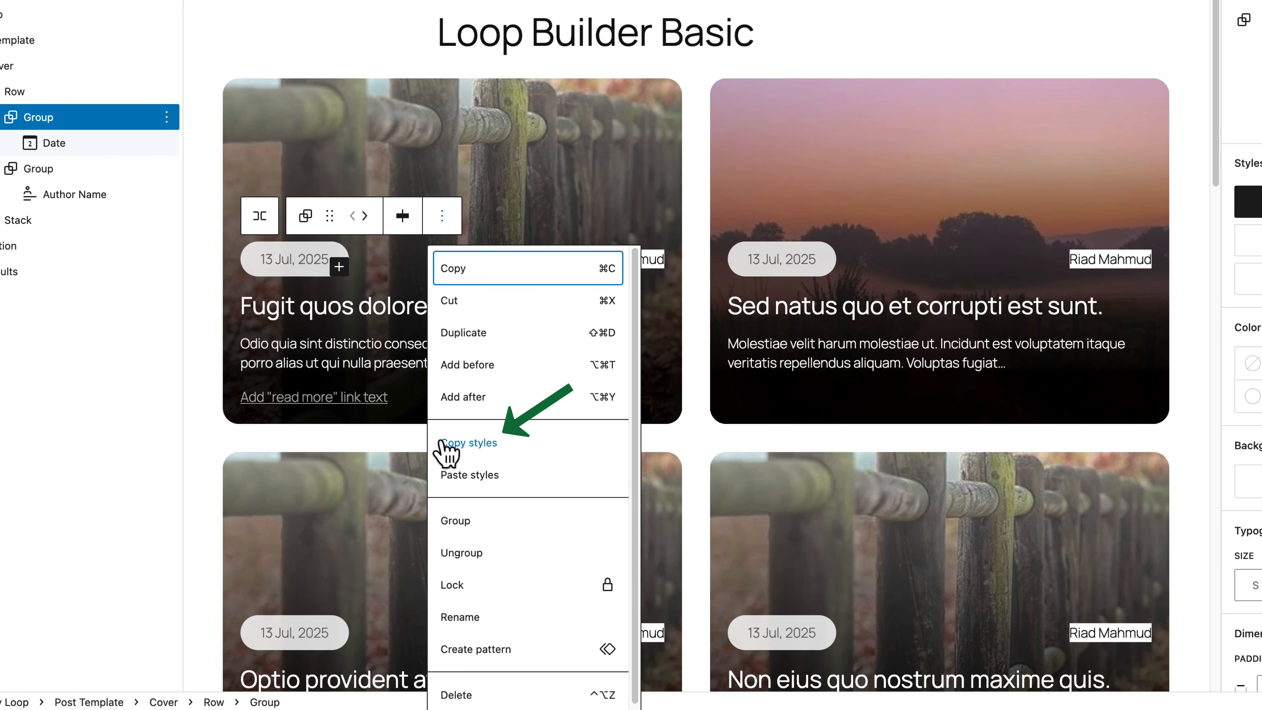
click(470, 445)
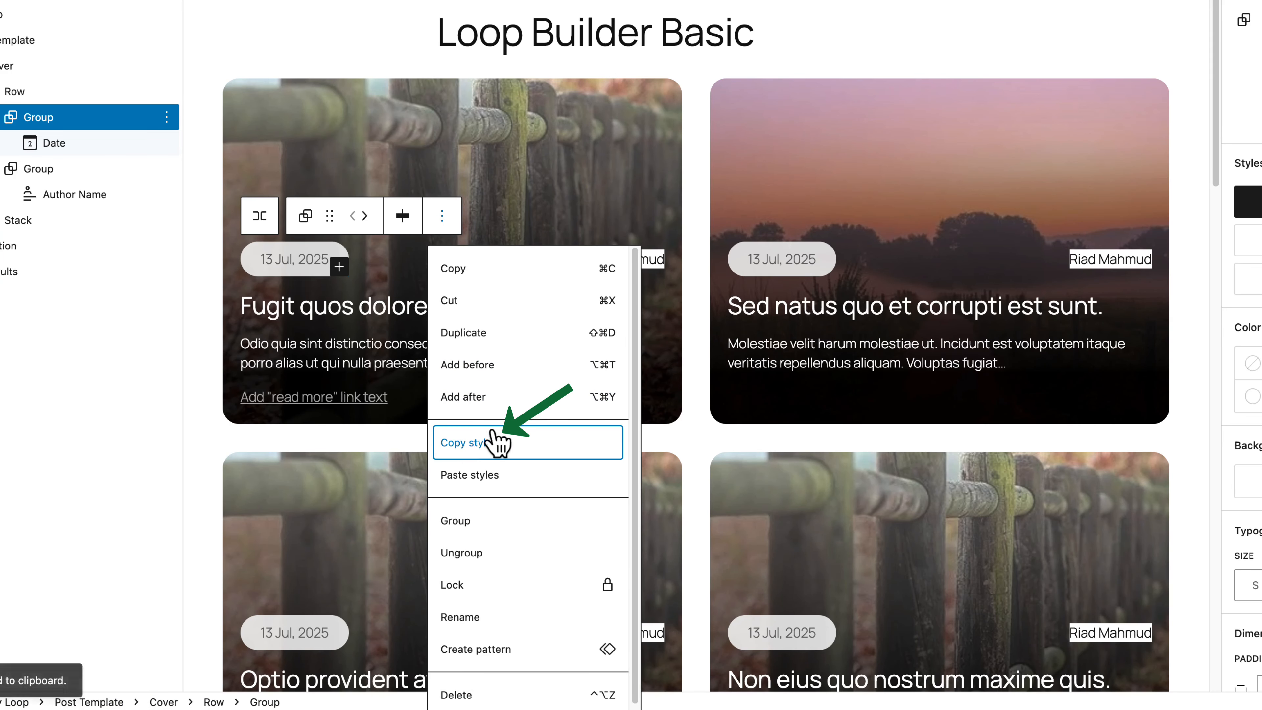
click(661, 261)
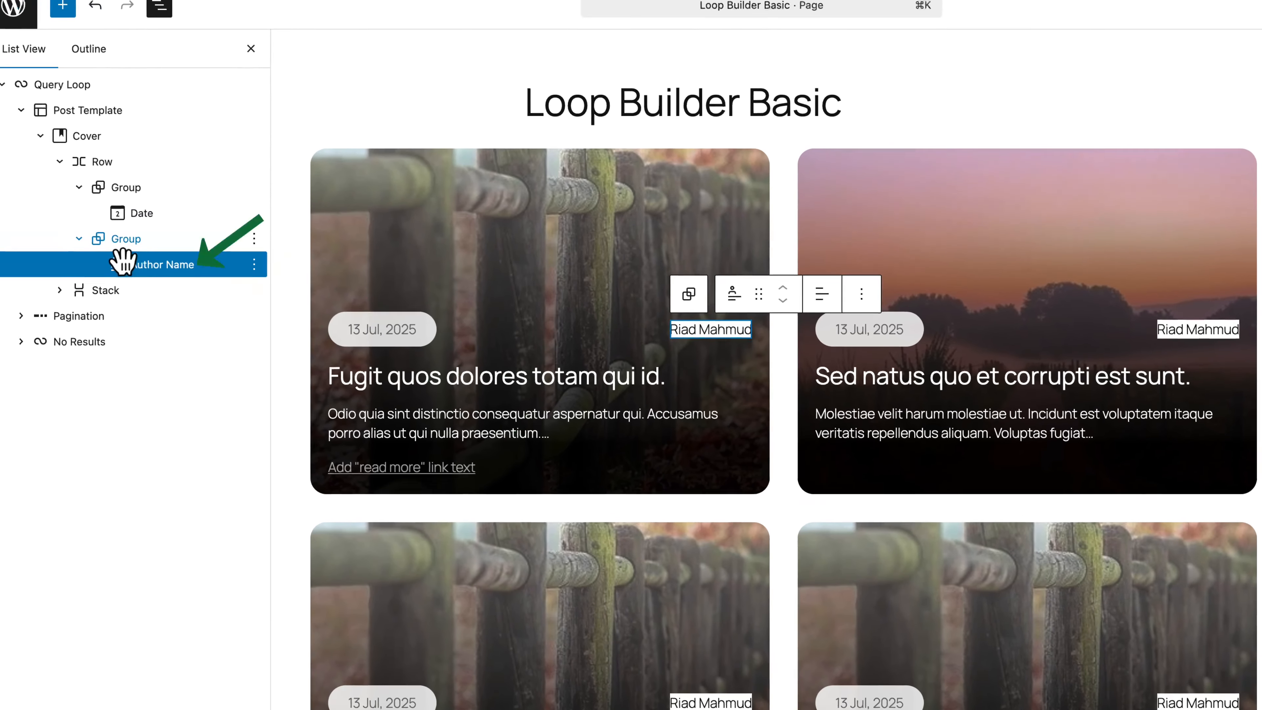
click(127, 241)
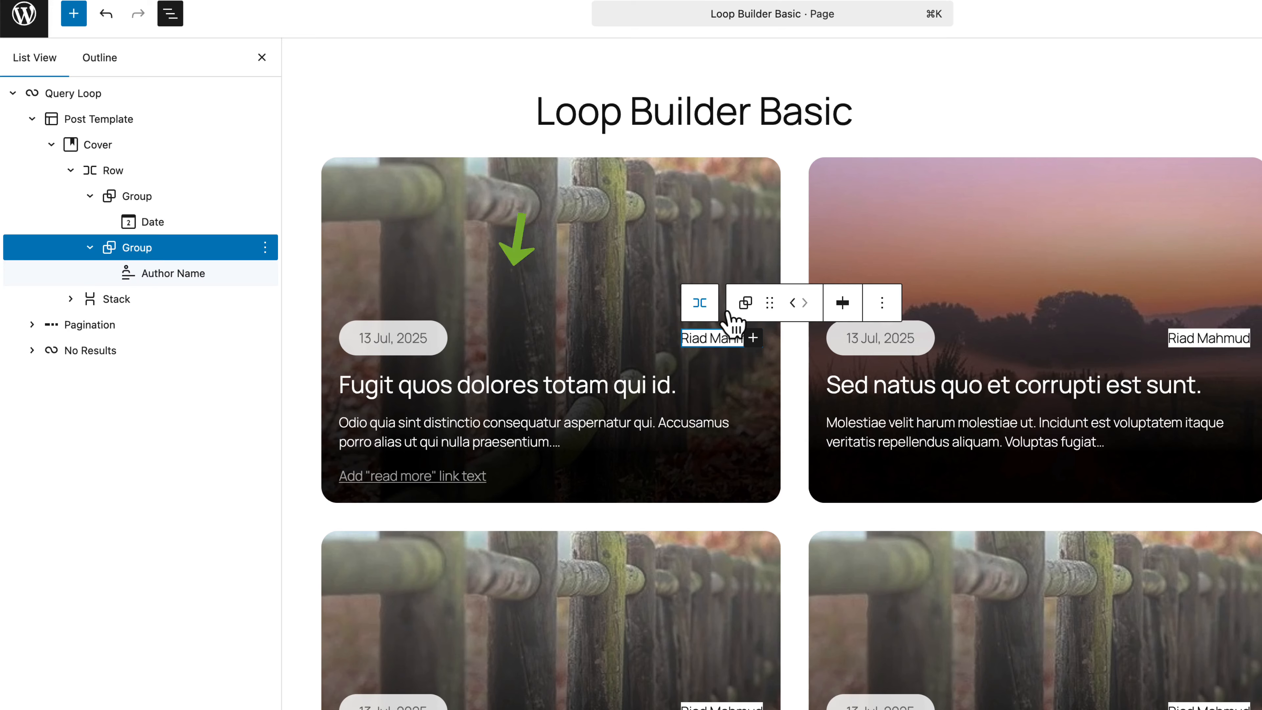
click(871, 298)
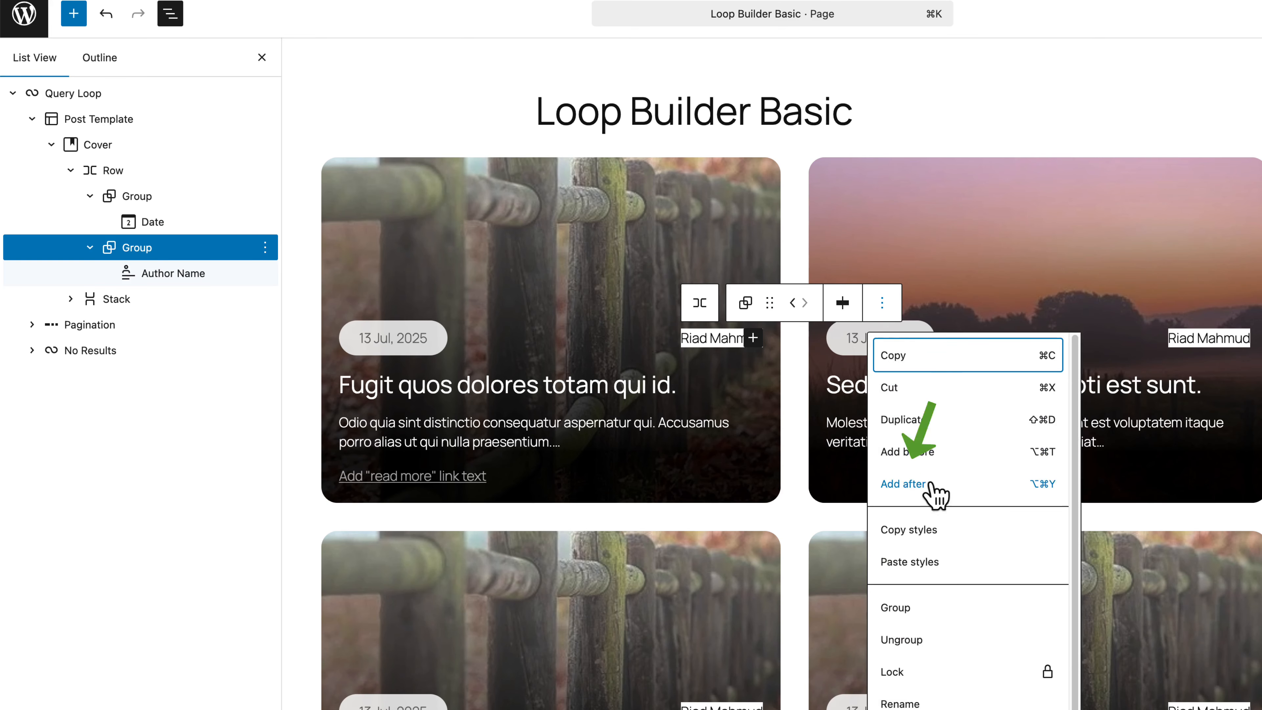
click(929, 564)
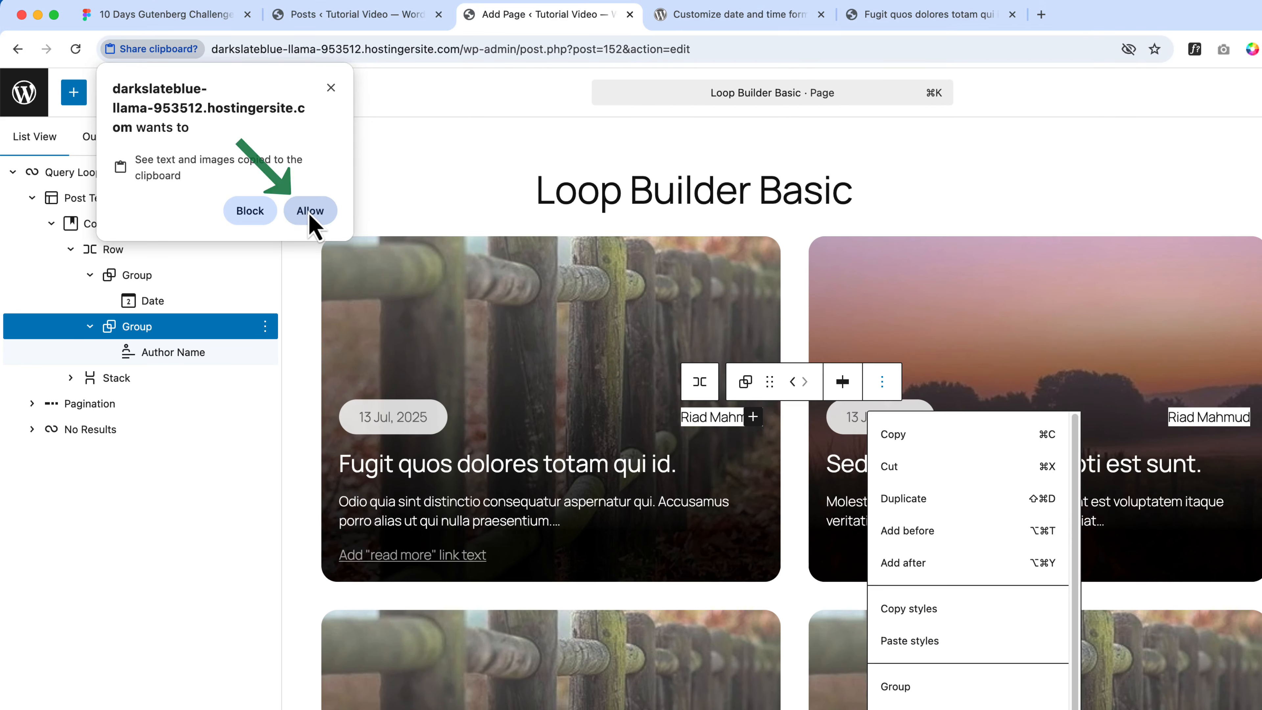
click(310, 198)
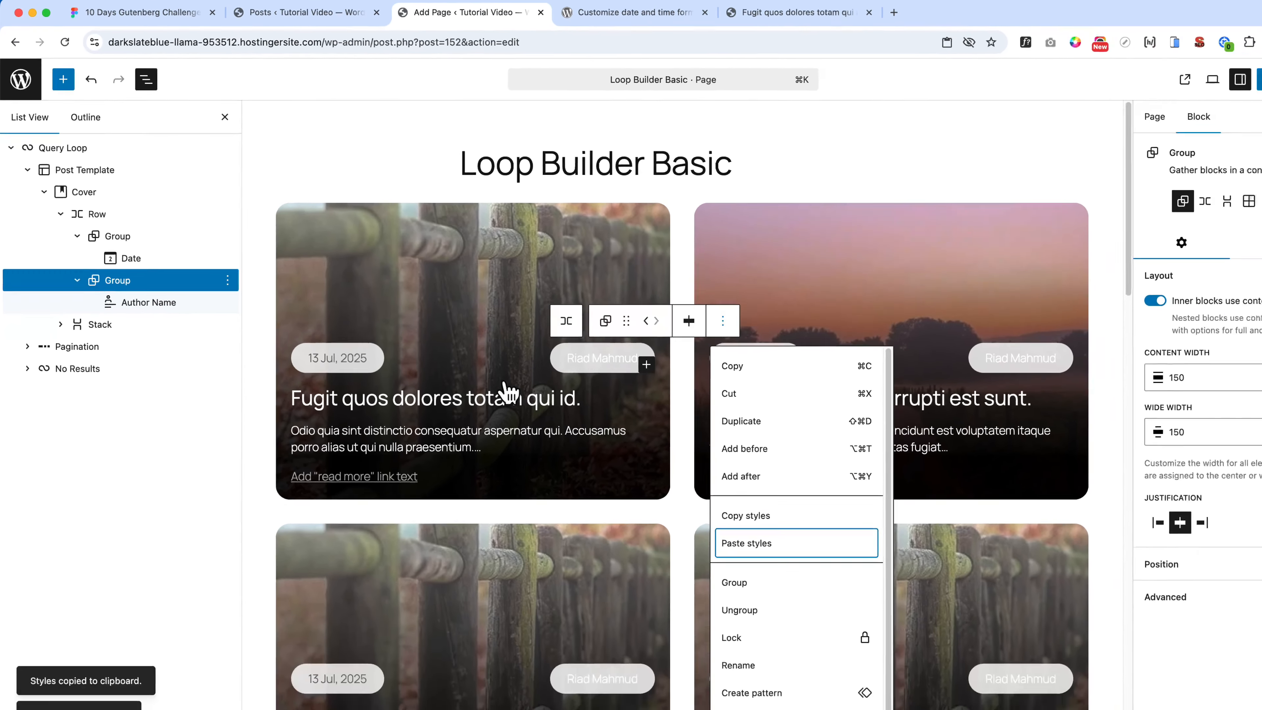
- Set the Author Name text colour to Contrast so it reads dark
click(492, 368)
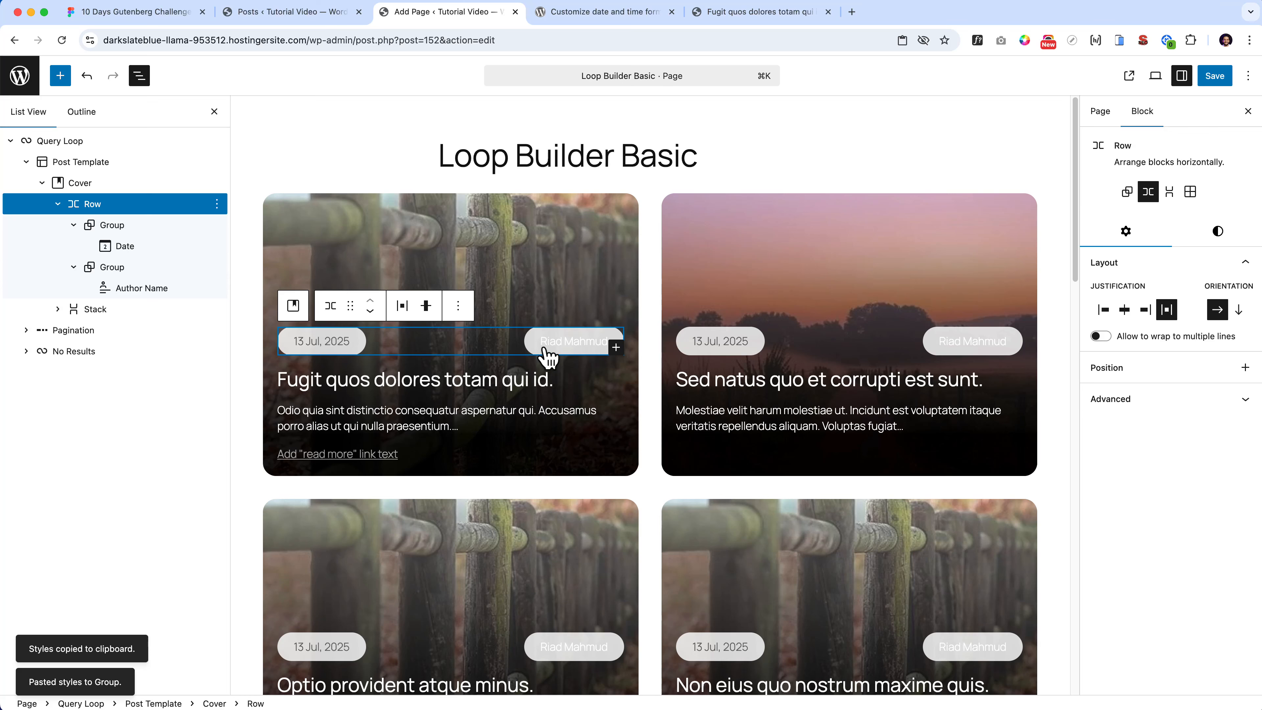
click(572, 364)
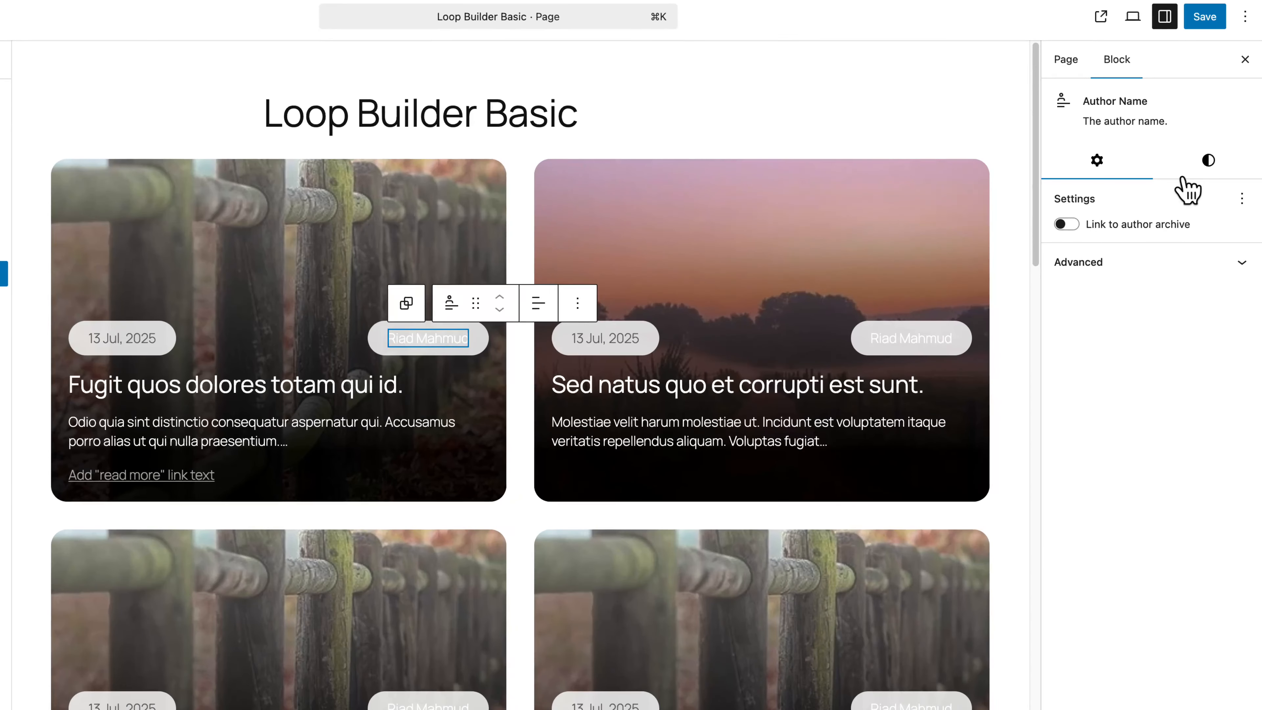
click(1218, 194)
click(1094, 234)
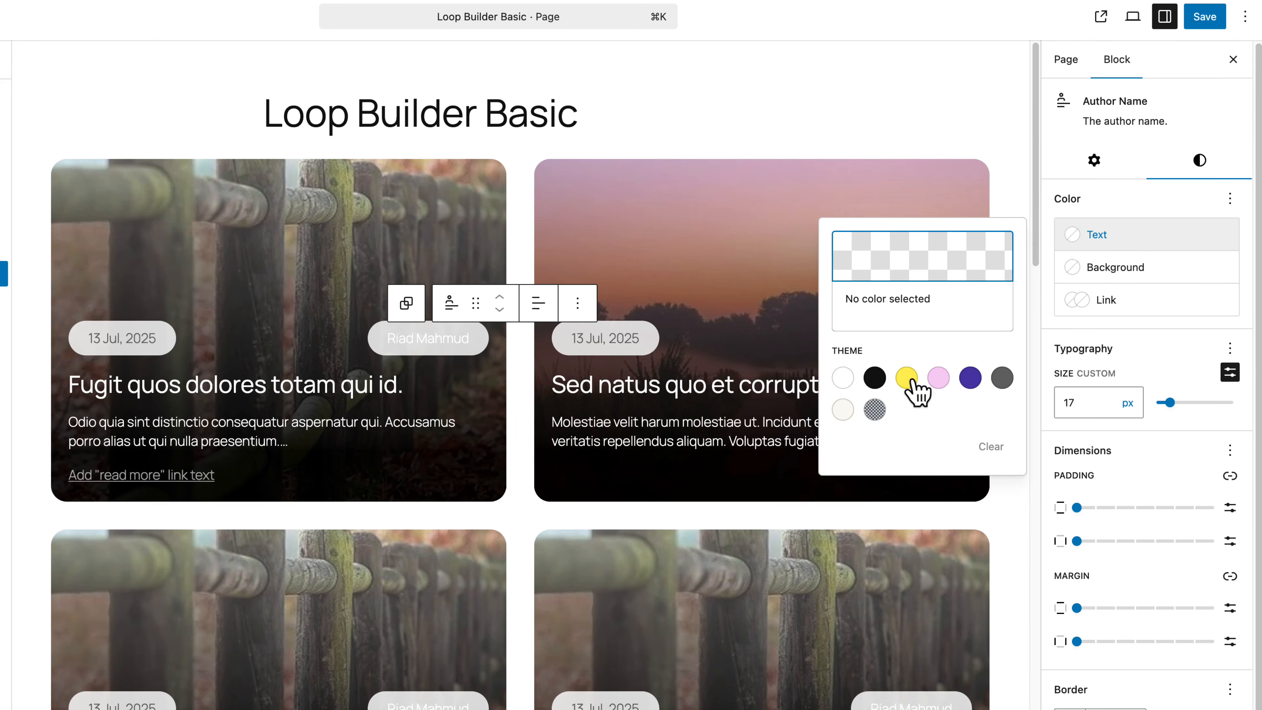
click(875, 377)
click(1178, 309)
click(1184, 310)
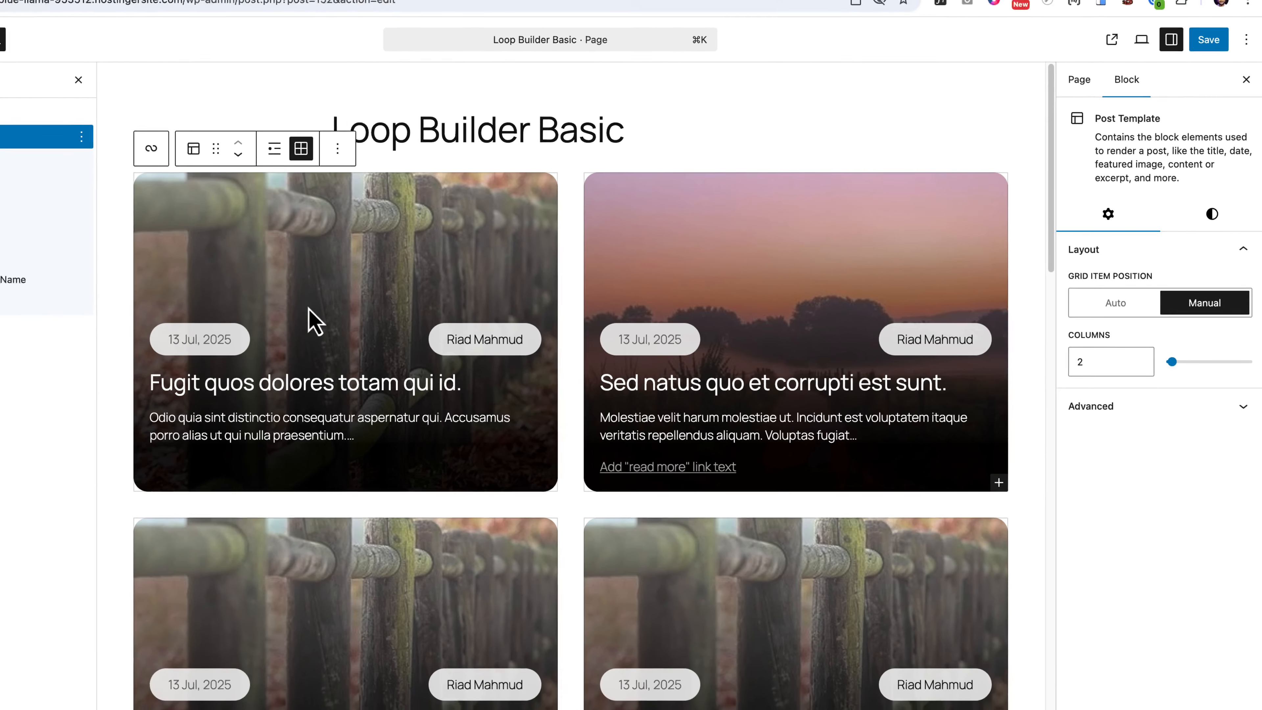
click(310, 324)
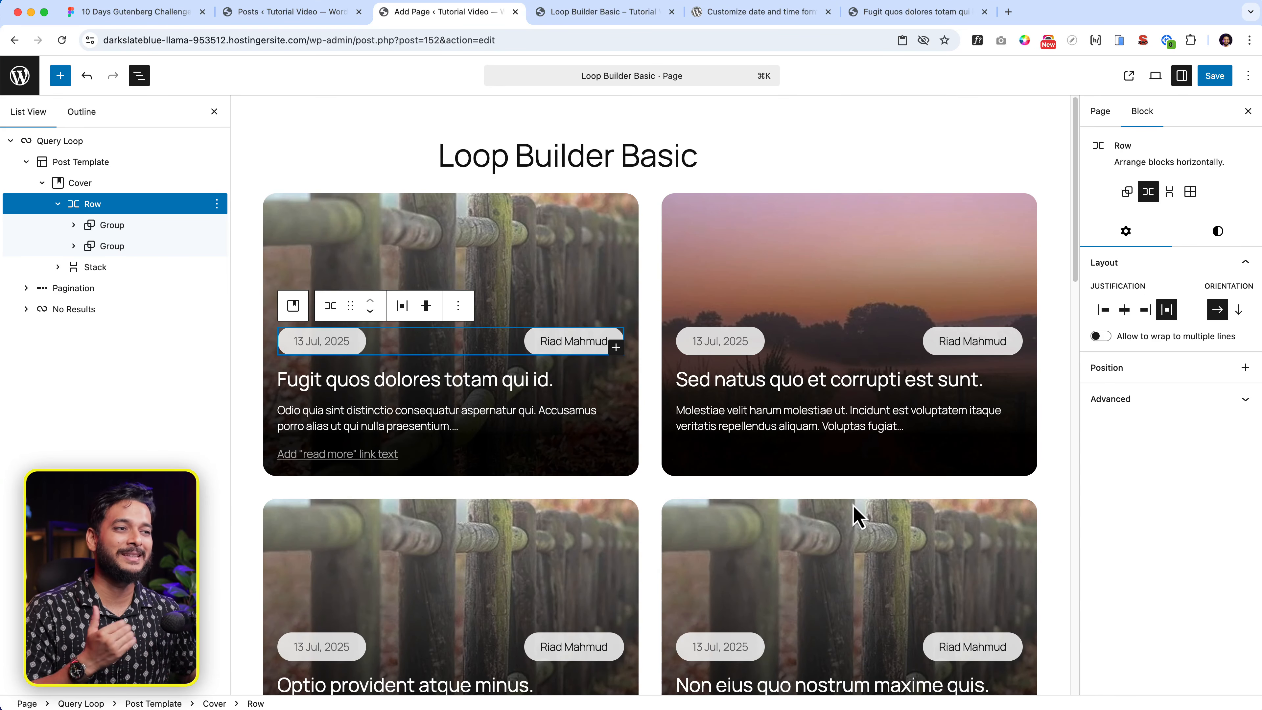
- Check the date and author pills against the Figma card design
click(148, 20)
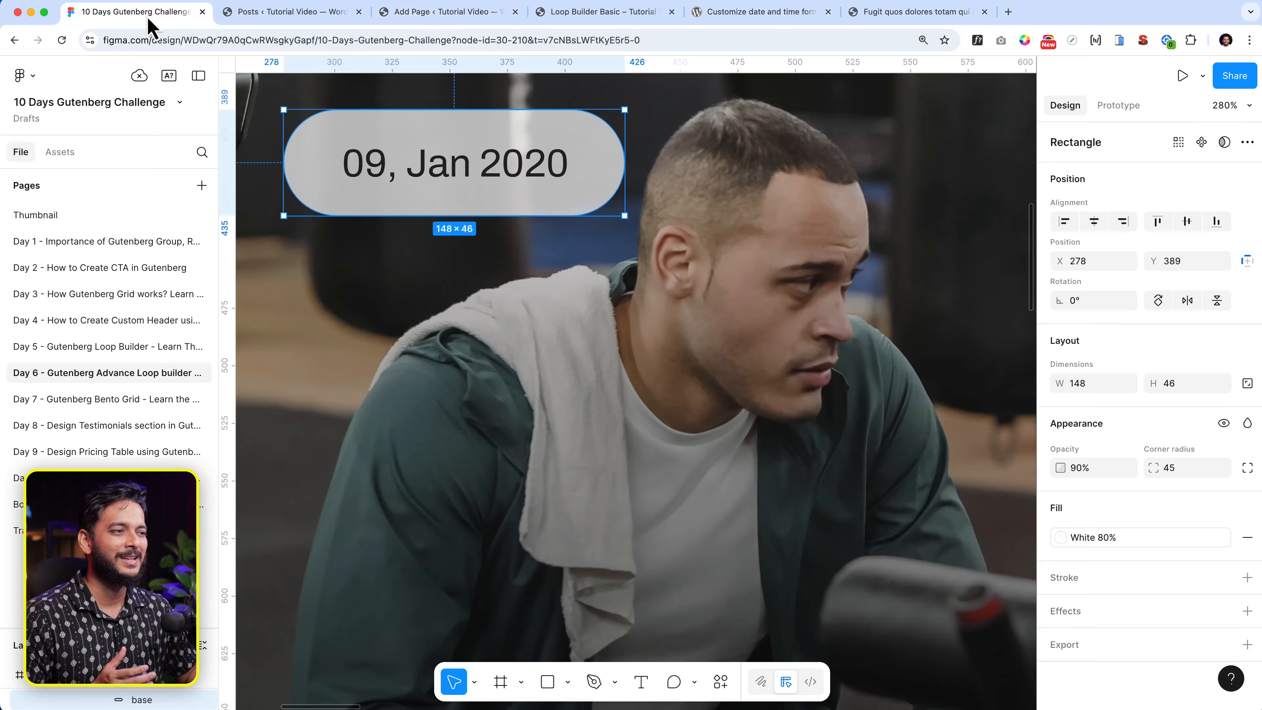
scroll(557, 343, down, 5)
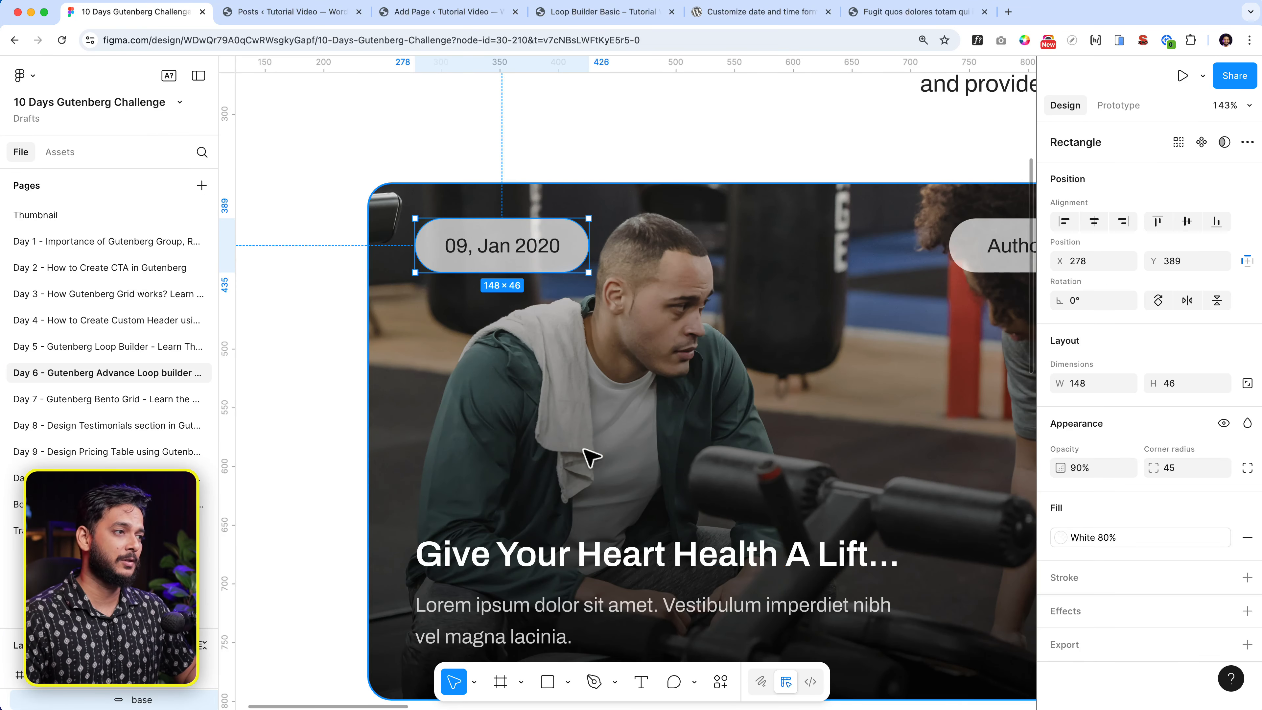
scroll(588, 457, down, 5)
scroll(685, 431, right, 5)
scroll(611, 441, left, 2)
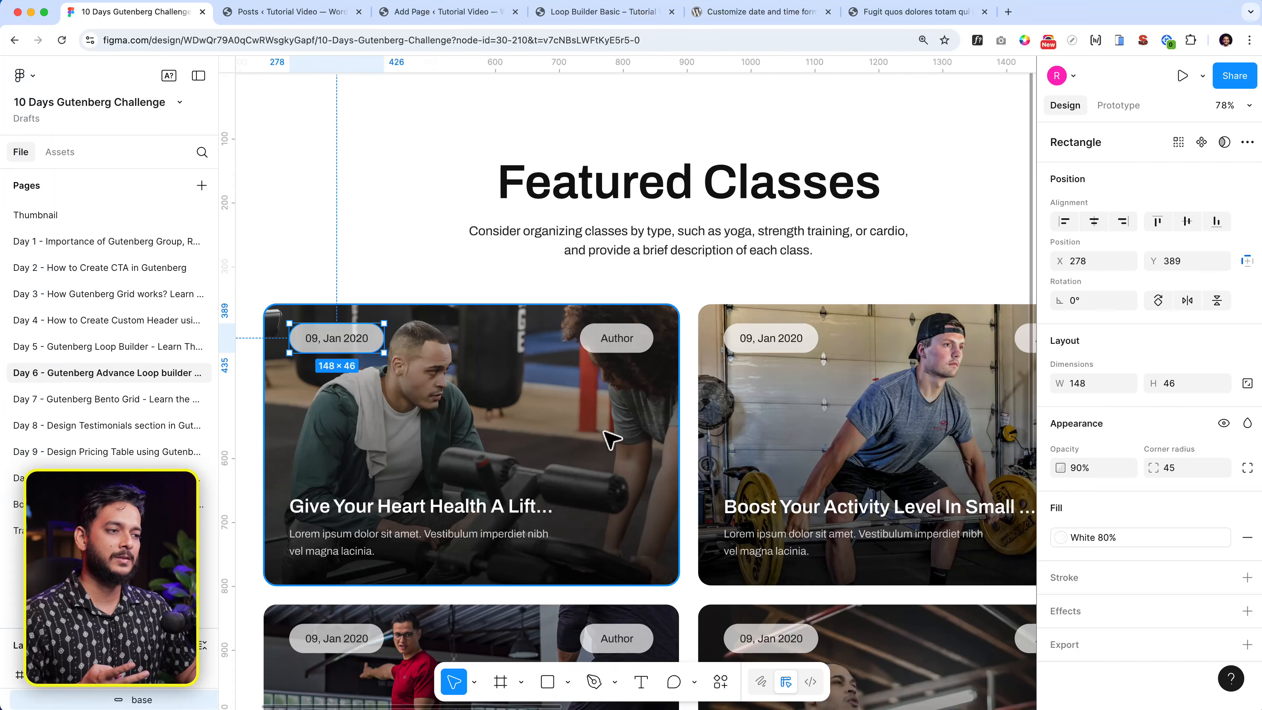
scroll(566, 428, left, 3)
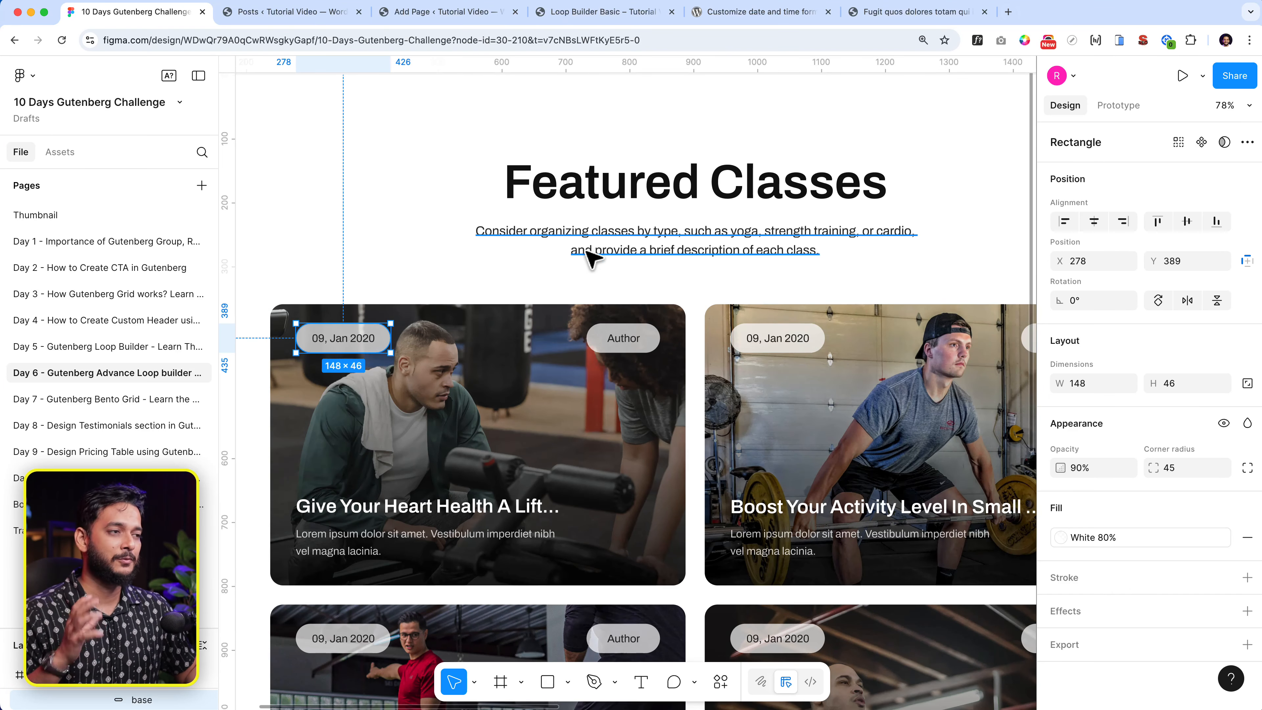
click(456, 21)
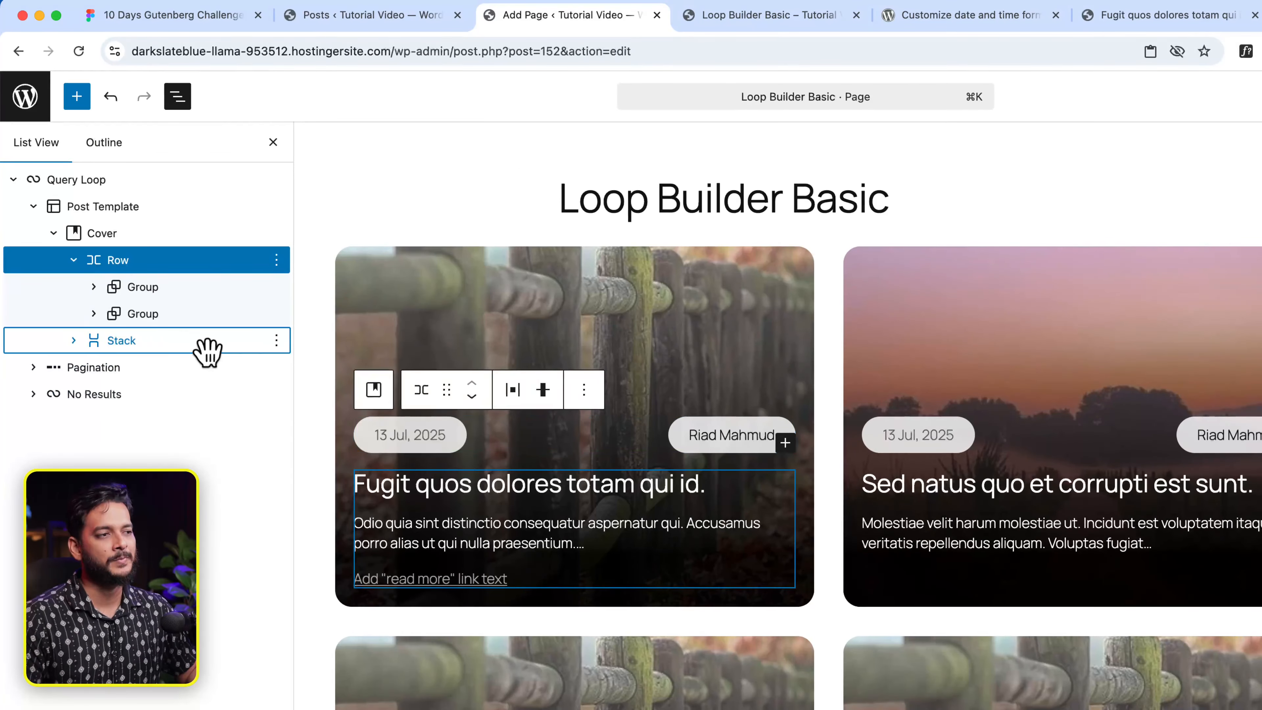
- Insert a Spacer block before the Stack holding the title and excerpt
click(199, 268)
click(276, 340)
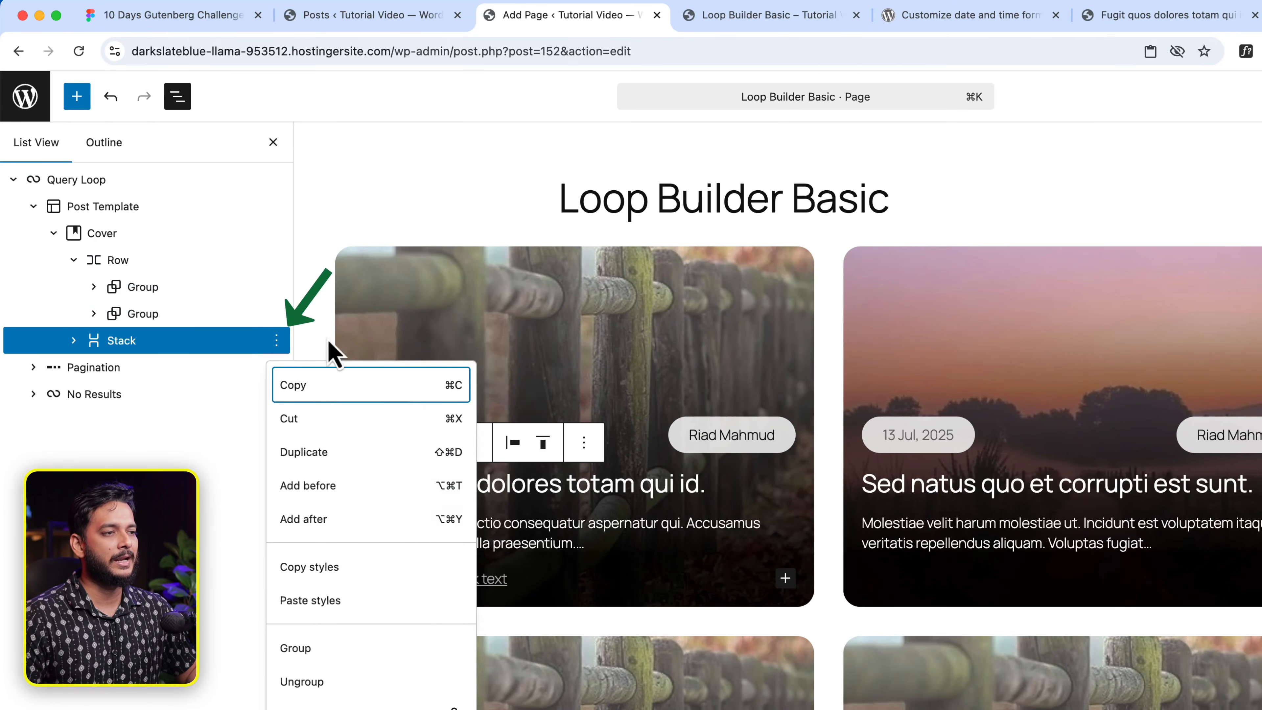
click(368, 486)
text(/spa)
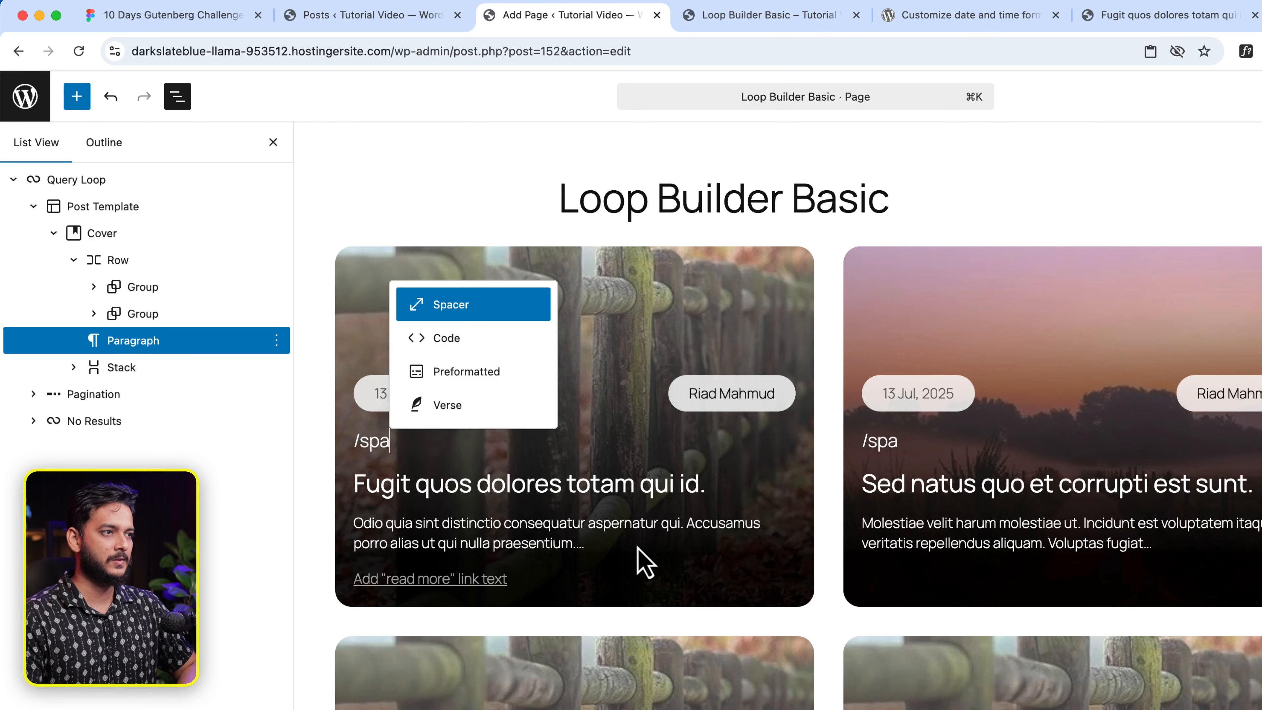
key(Return)
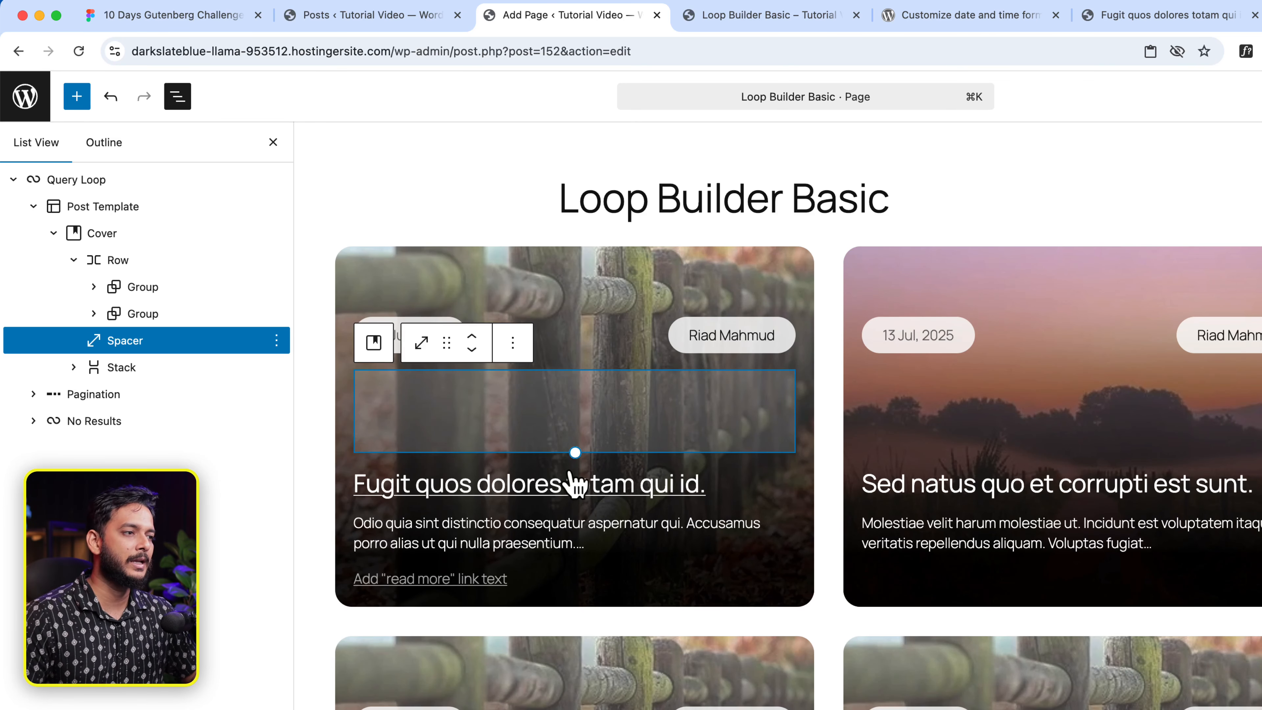
- Drag the spacer taller to about 221 px, pushing the card text toward the bottom
drag(575, 452, 573, 503)
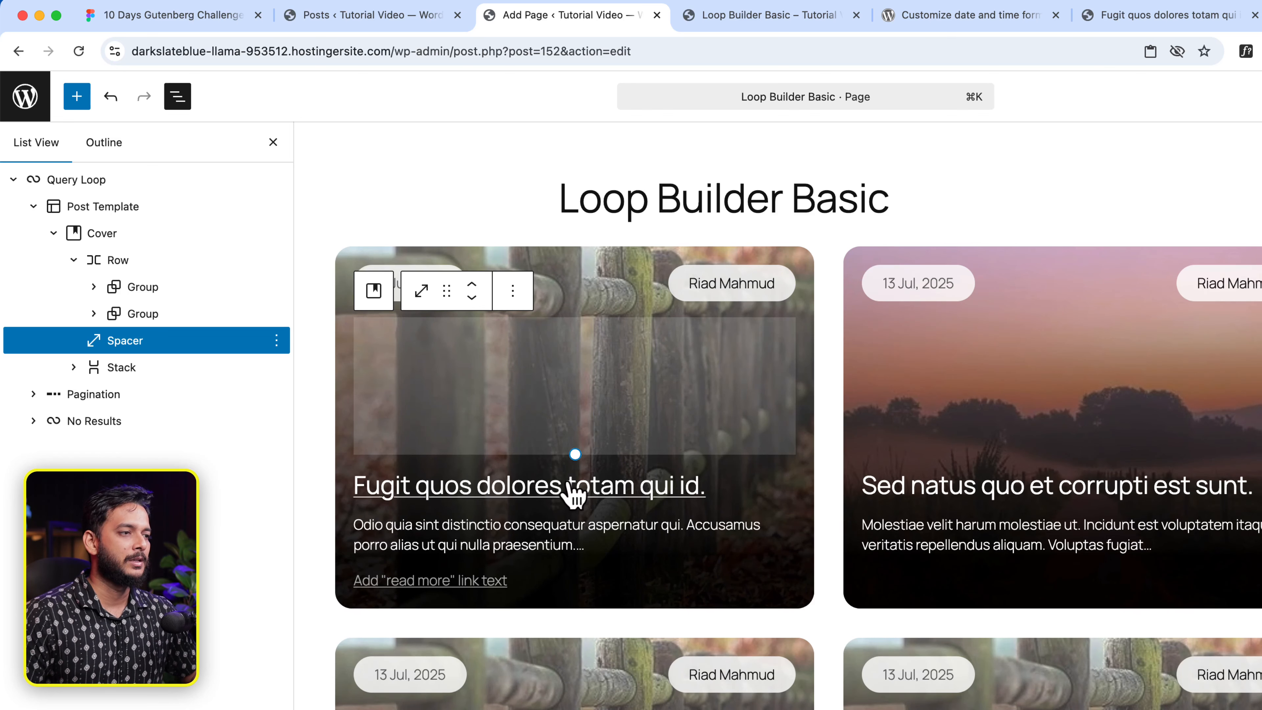
drag(573, 454, 575, 477)
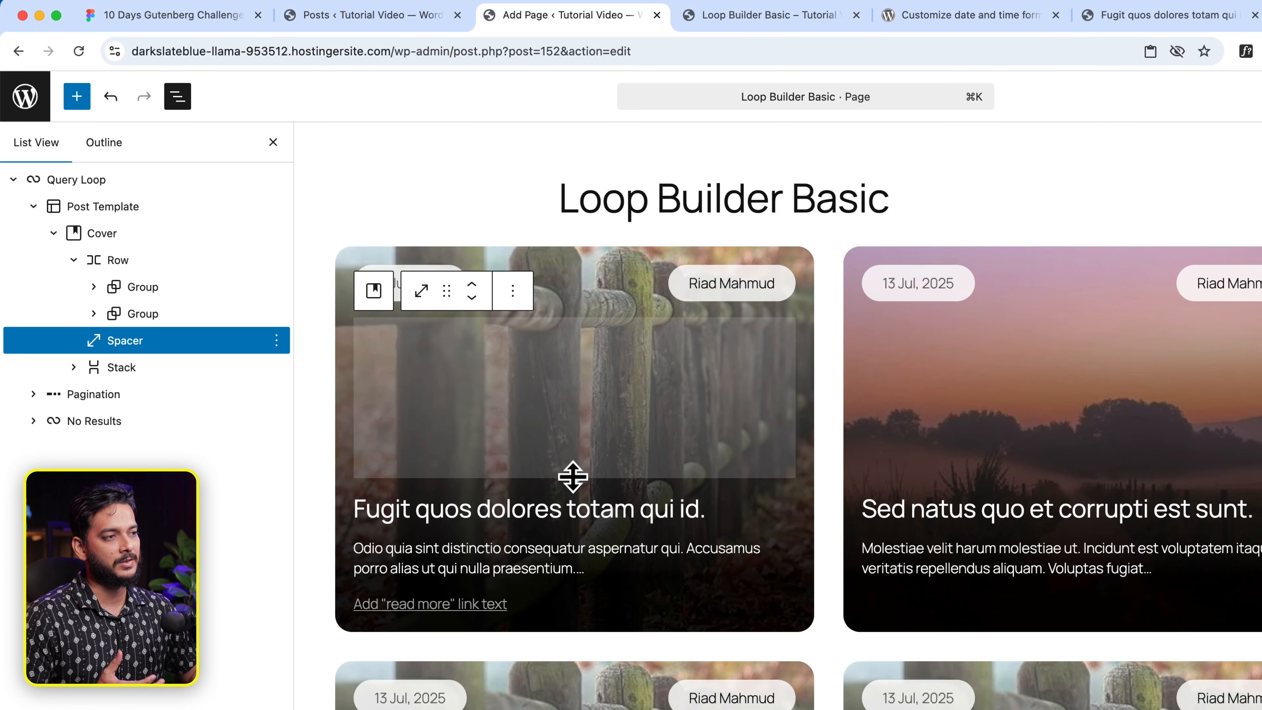
drag(575, 478, 575, 501)
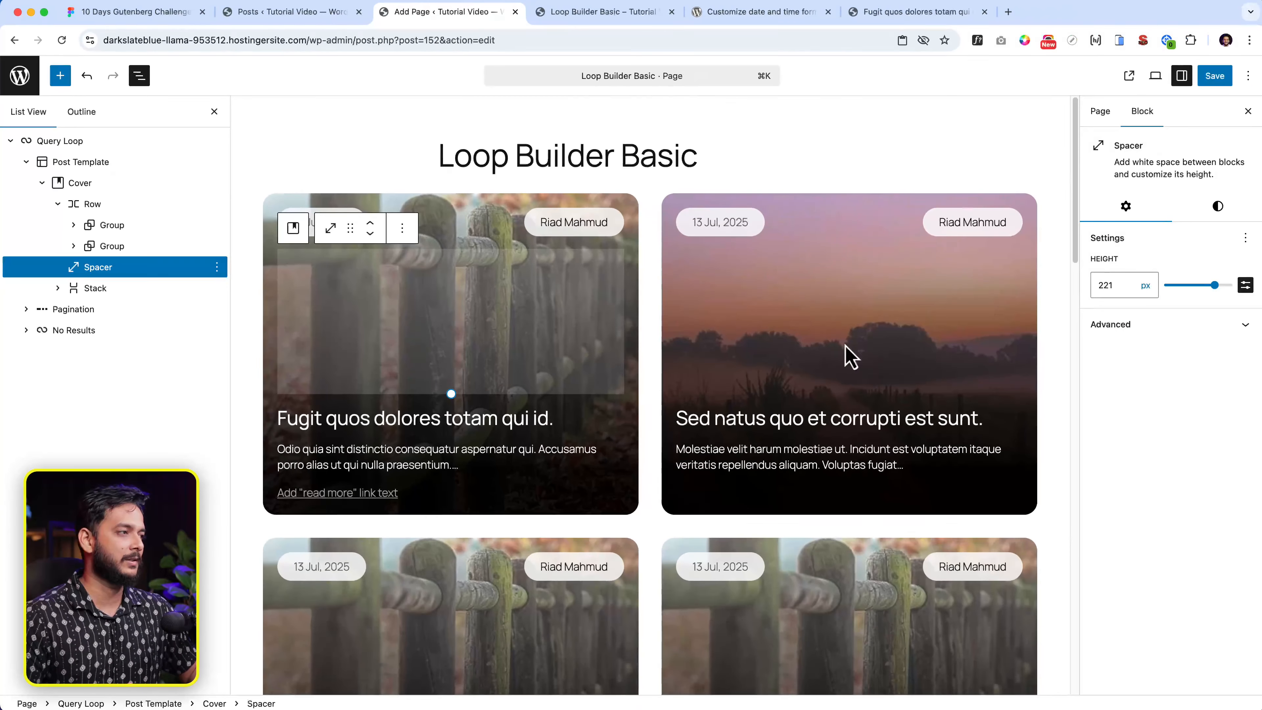
scroll(1078, 450, down, 5)
scroll(811, 515, down, 5)
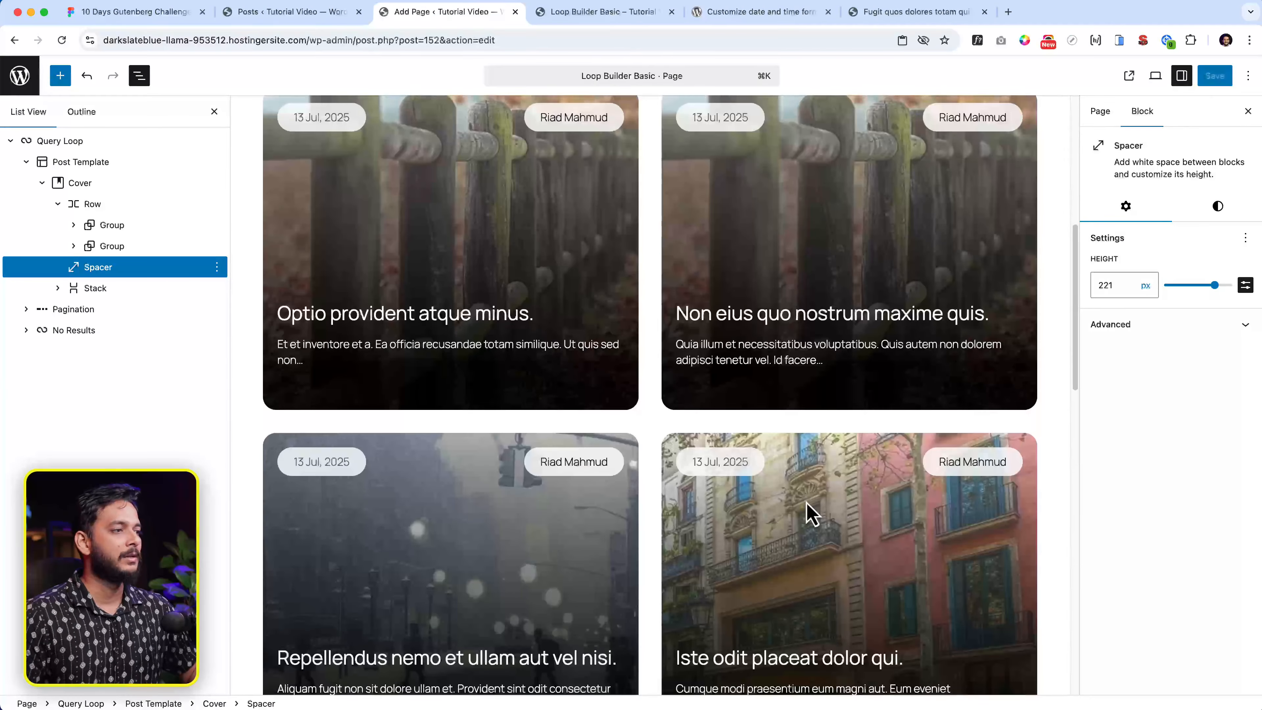
scroll(812, 515, up, 10)
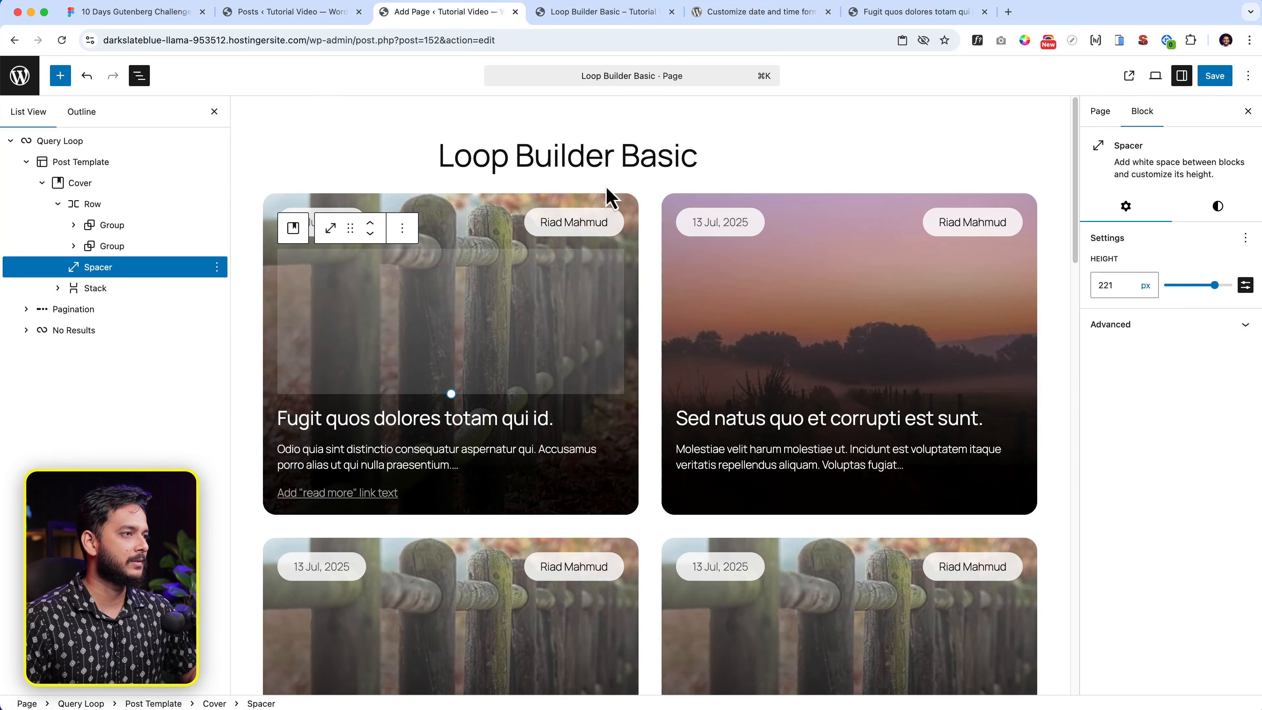
click(643, 157)
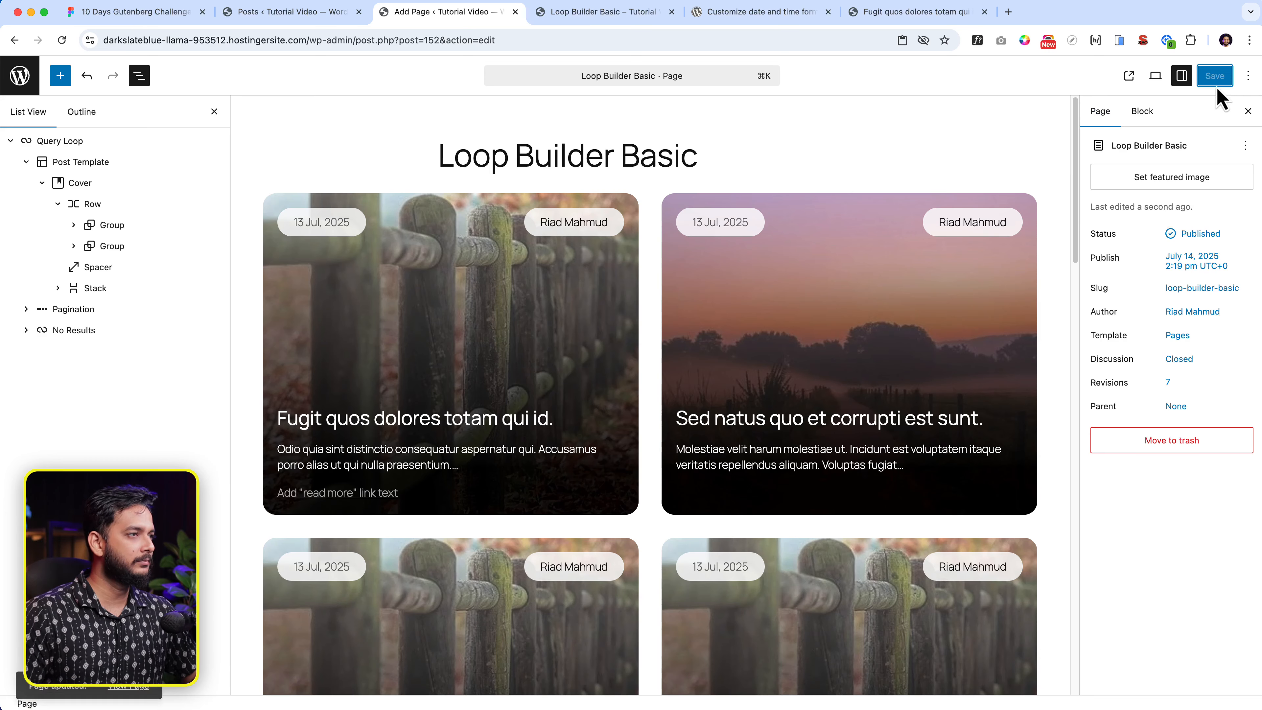
- Open the live Loop Builder Basic page and scroll through every card down to Next Page
click(1128, 79)
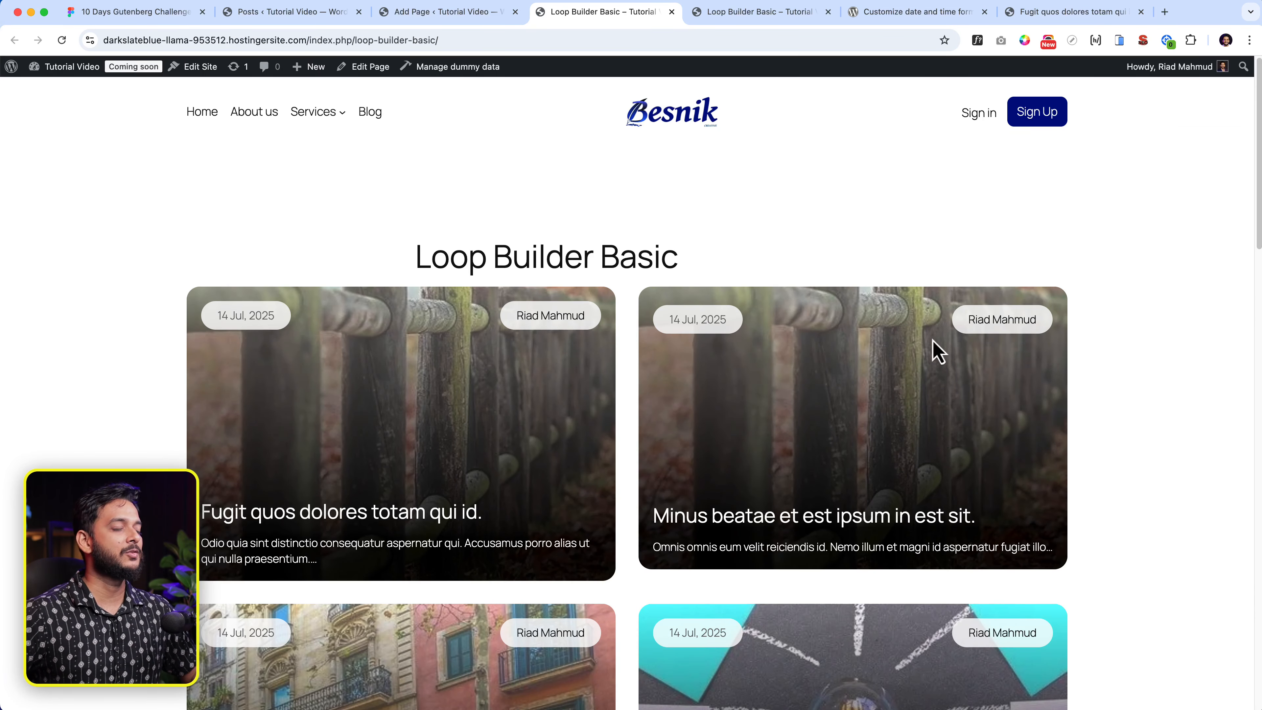
scroll(879, 544, down, 3)
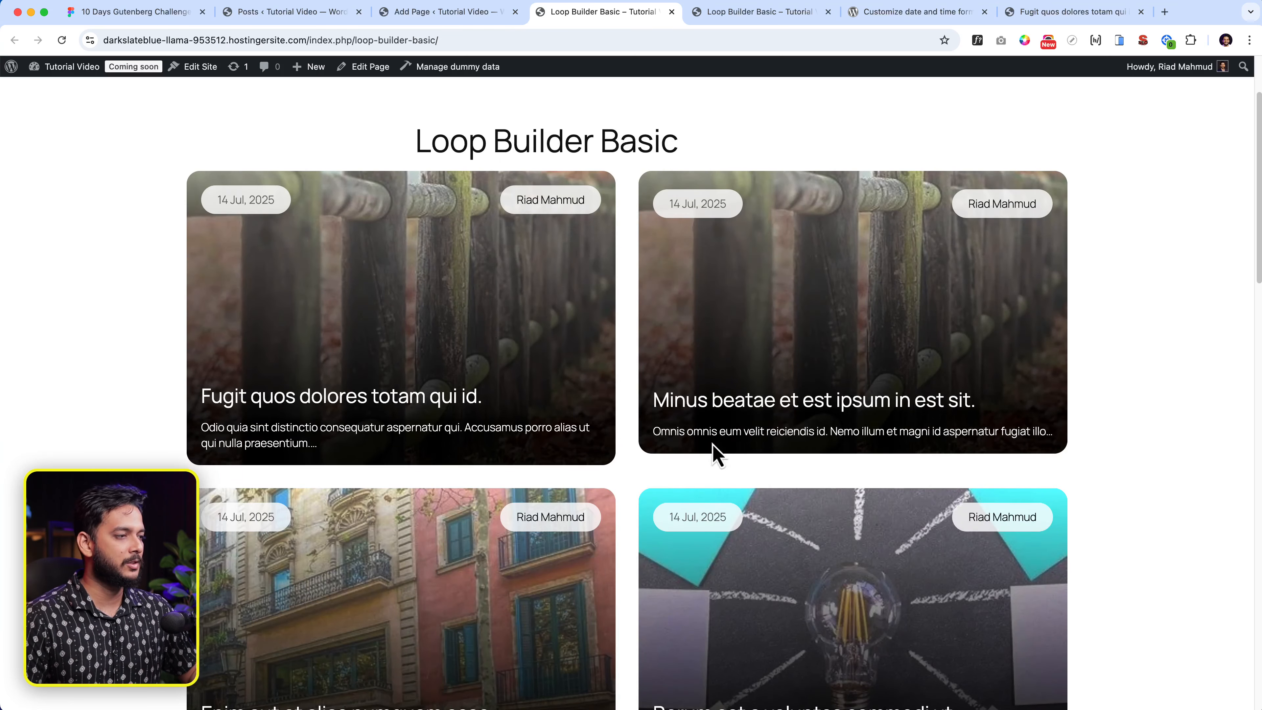
scroll(724, 559, down, 6)
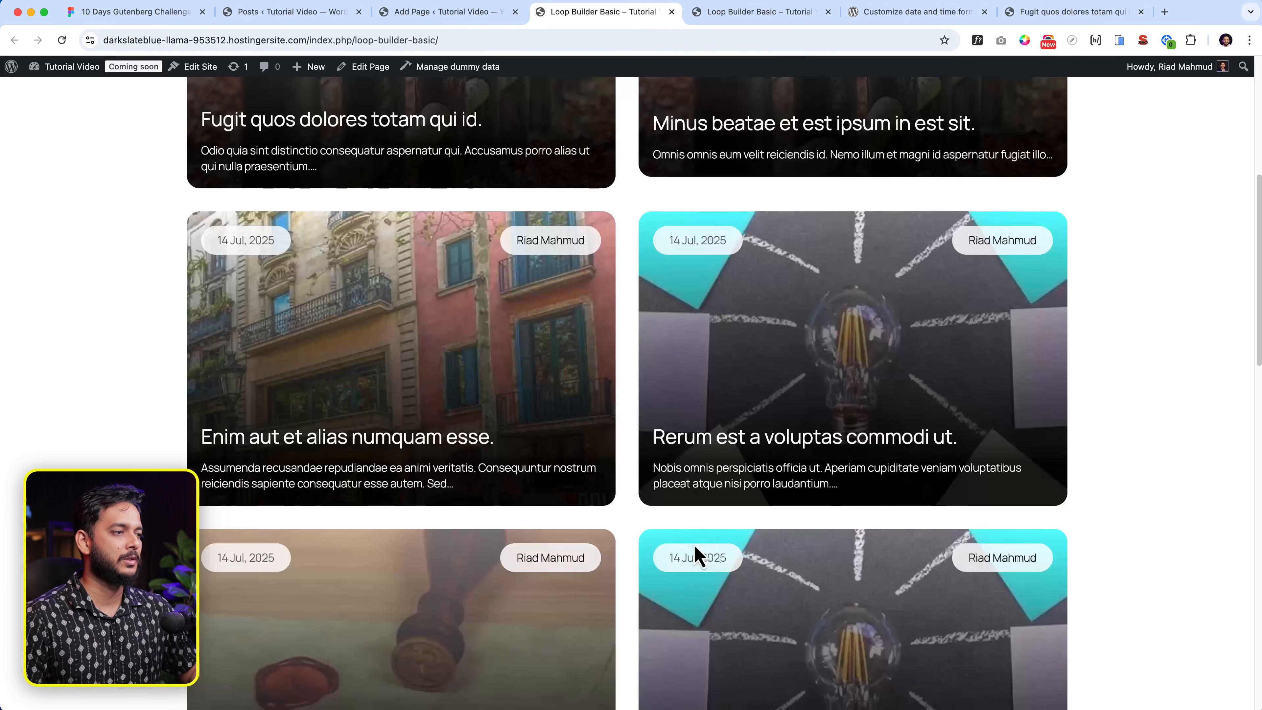
scroll(646, 244, up, 4)
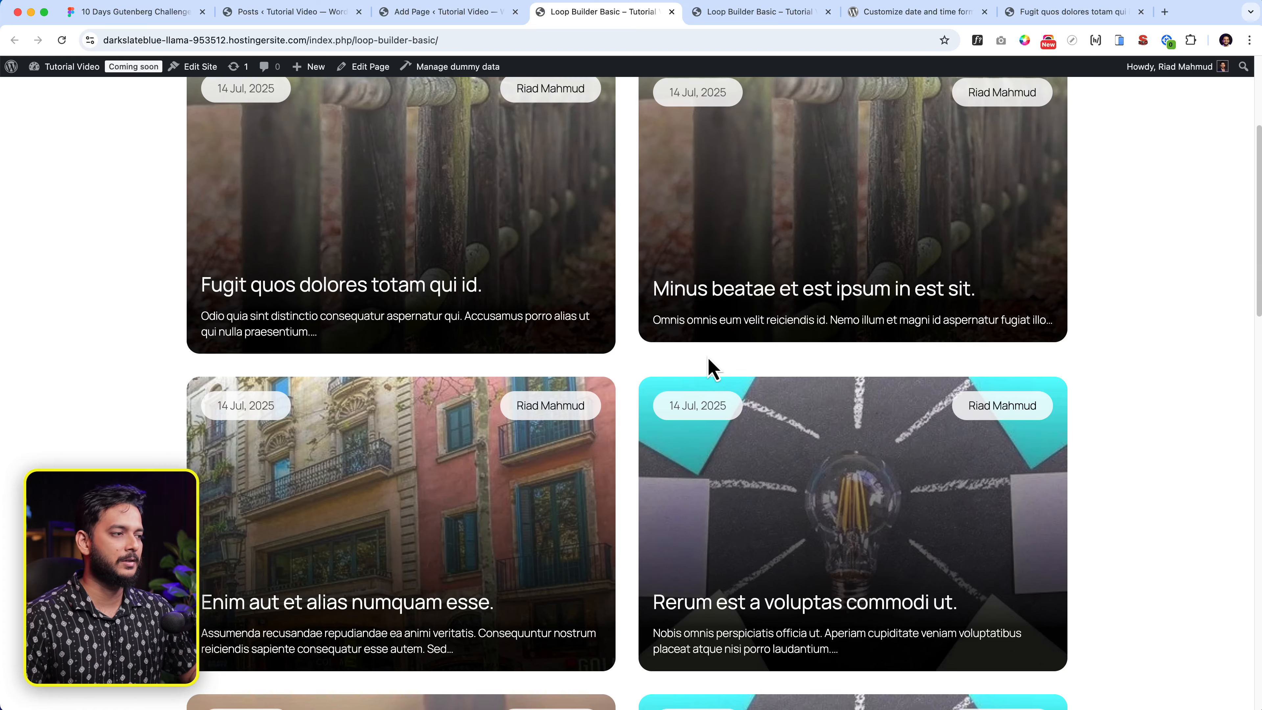
scroll(712, 368, down, 7)
scroll(771, 553, down, 4)
scroll(645, 467, down, 3)
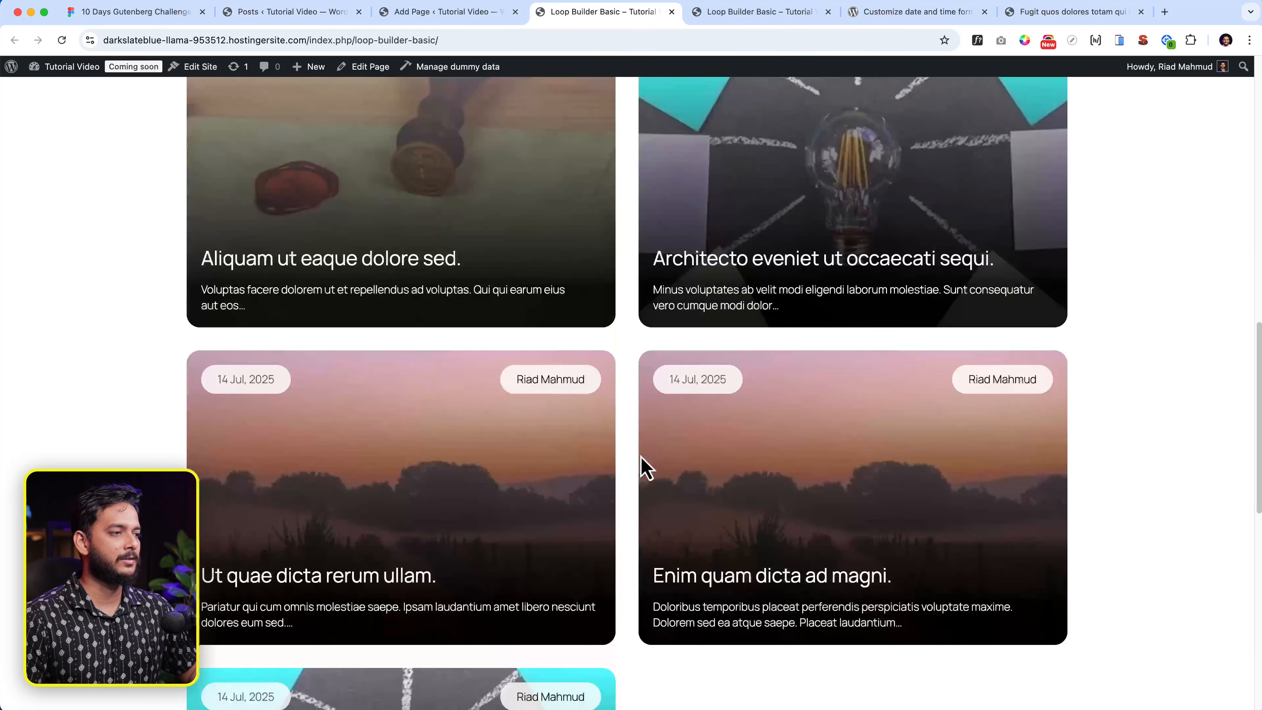
scroll(641, 467, down, 8)
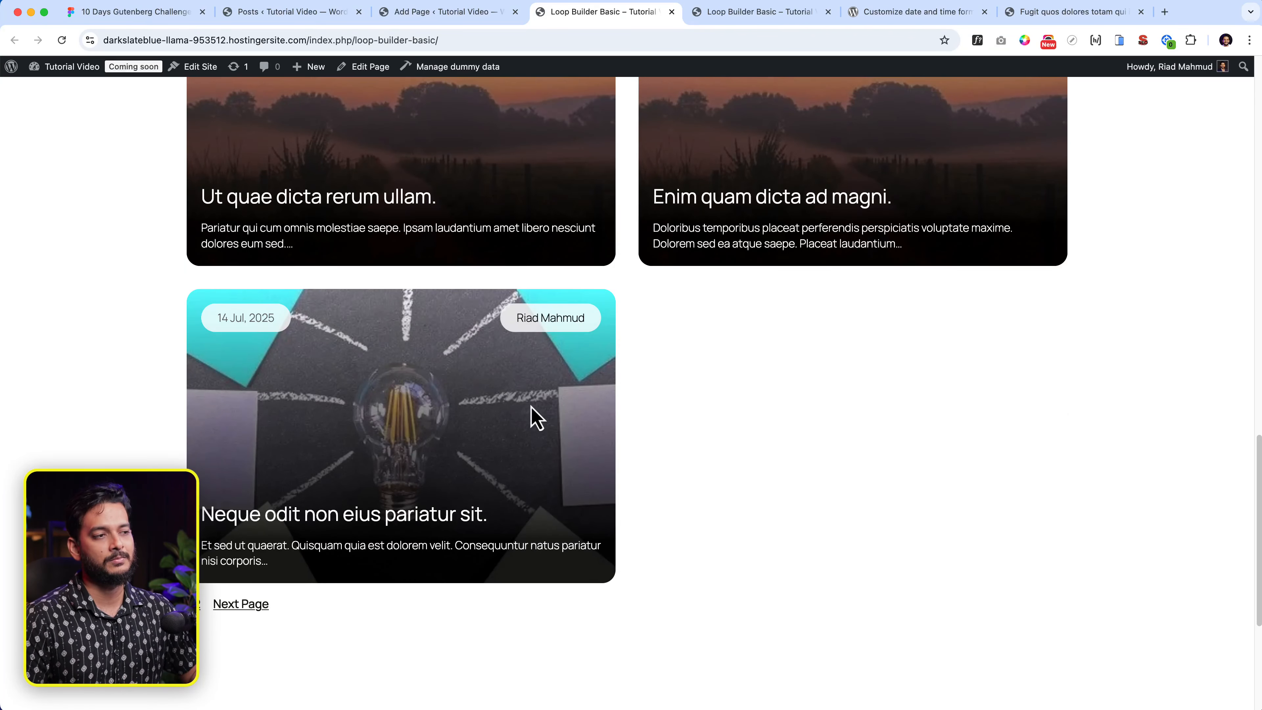
scroll(531, 408, up, 15)
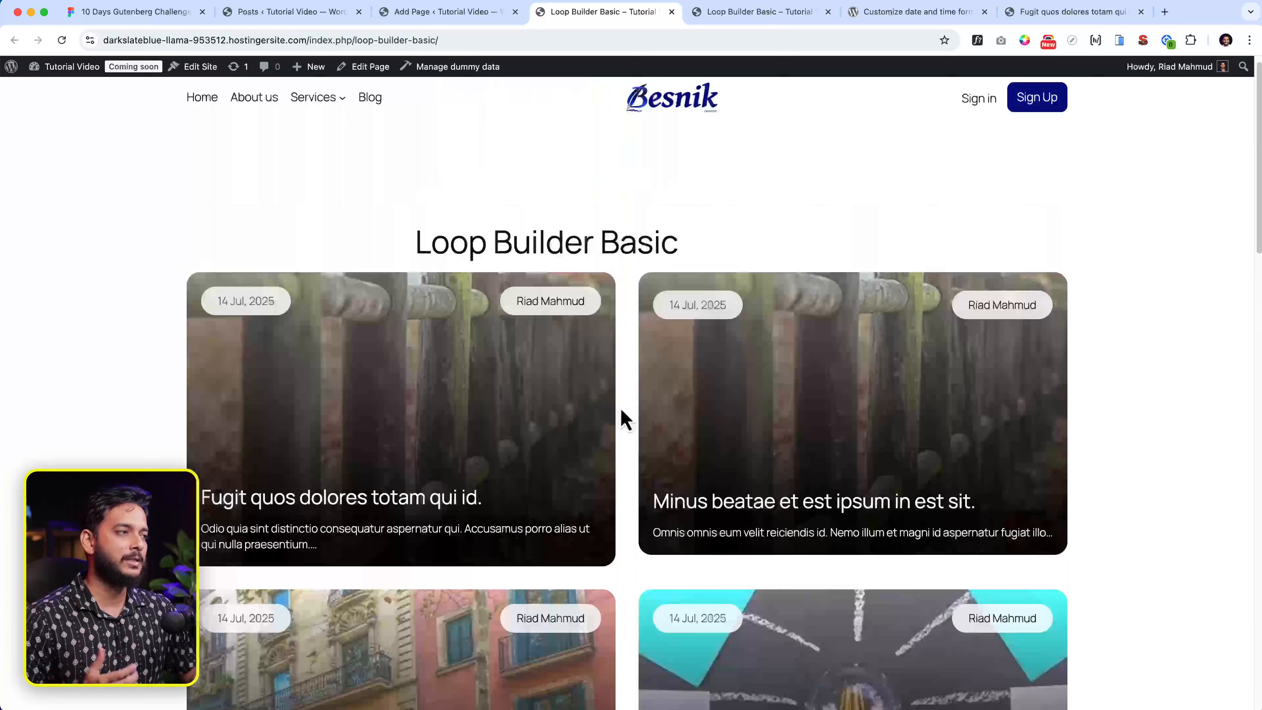
right_click(621, 196)
- Preview the live page in DevTools responsive mode at 1758 px wide, then close DevTools
click(642, 460)
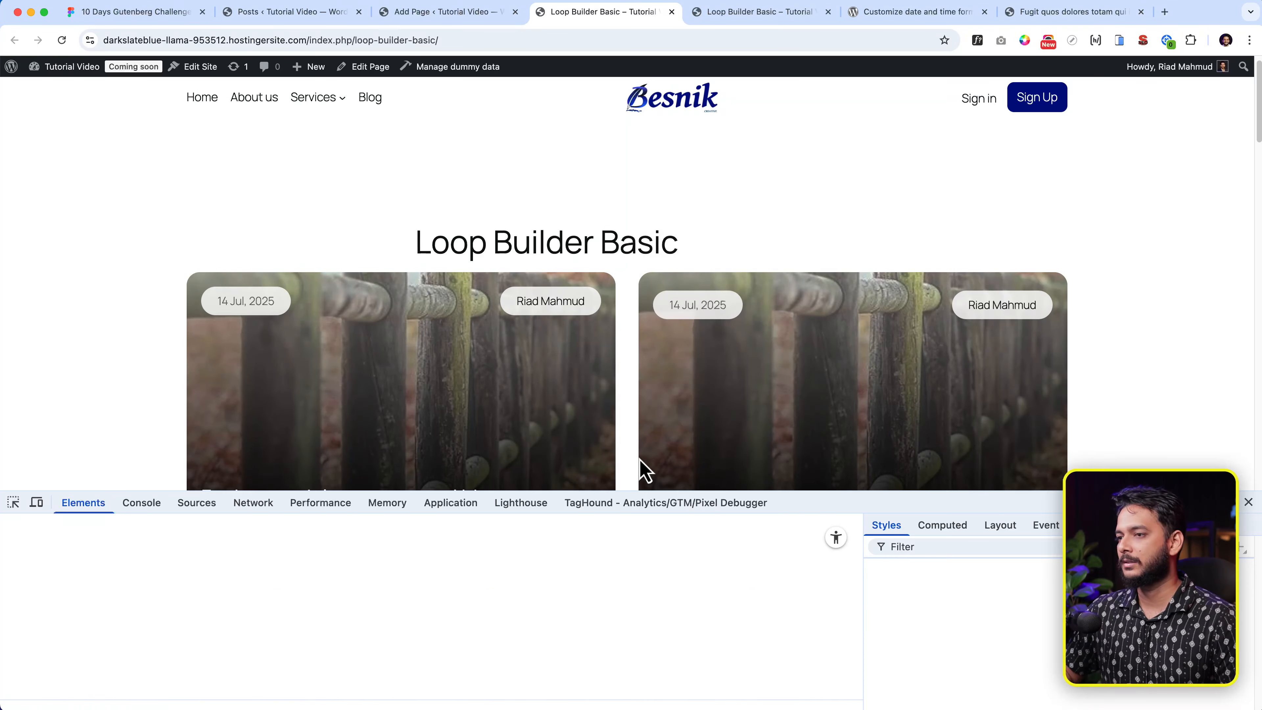
click(37, 504)
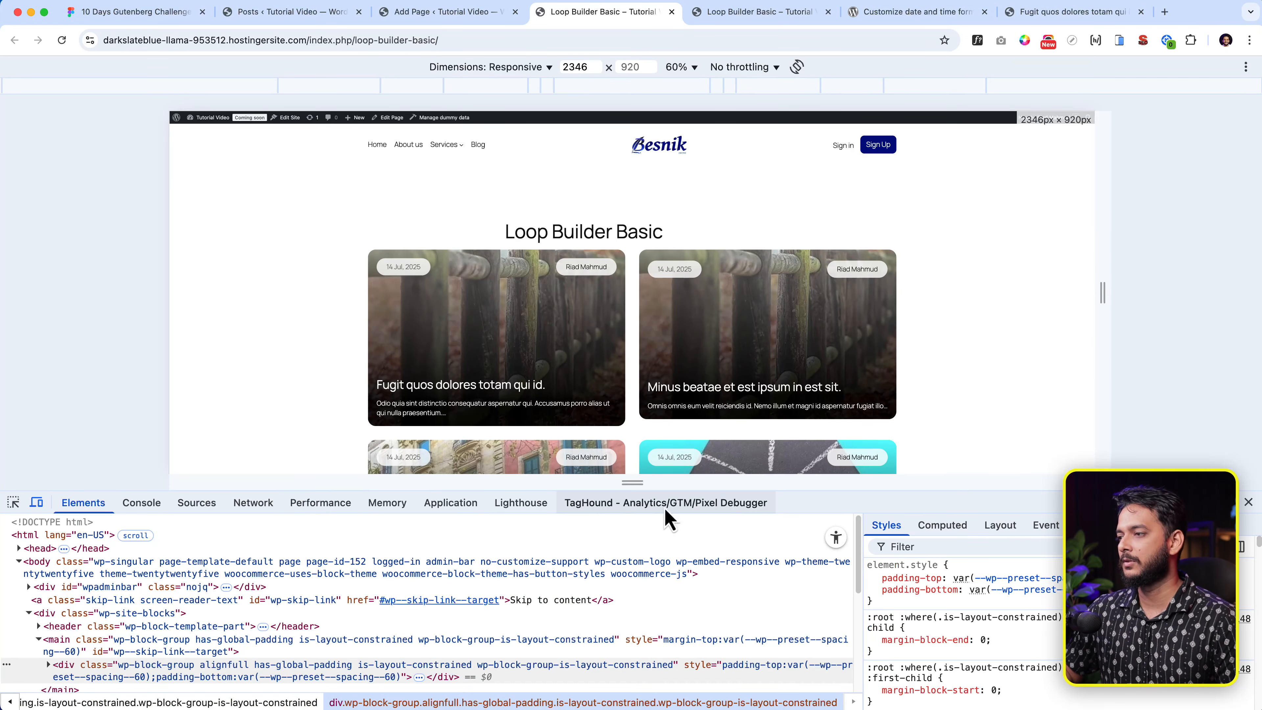
drag(836, 508, 851, 668)
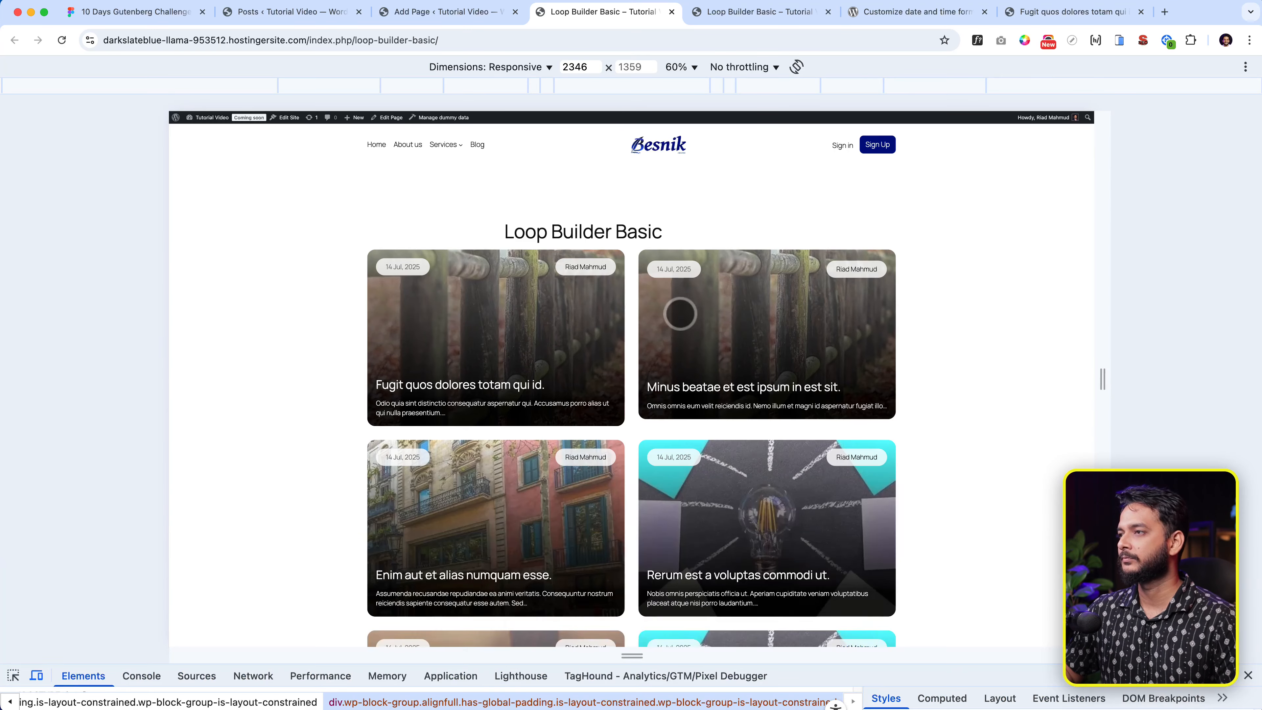
scroll(786, 320, down, 5)
scroll(814, 409, up, 3)
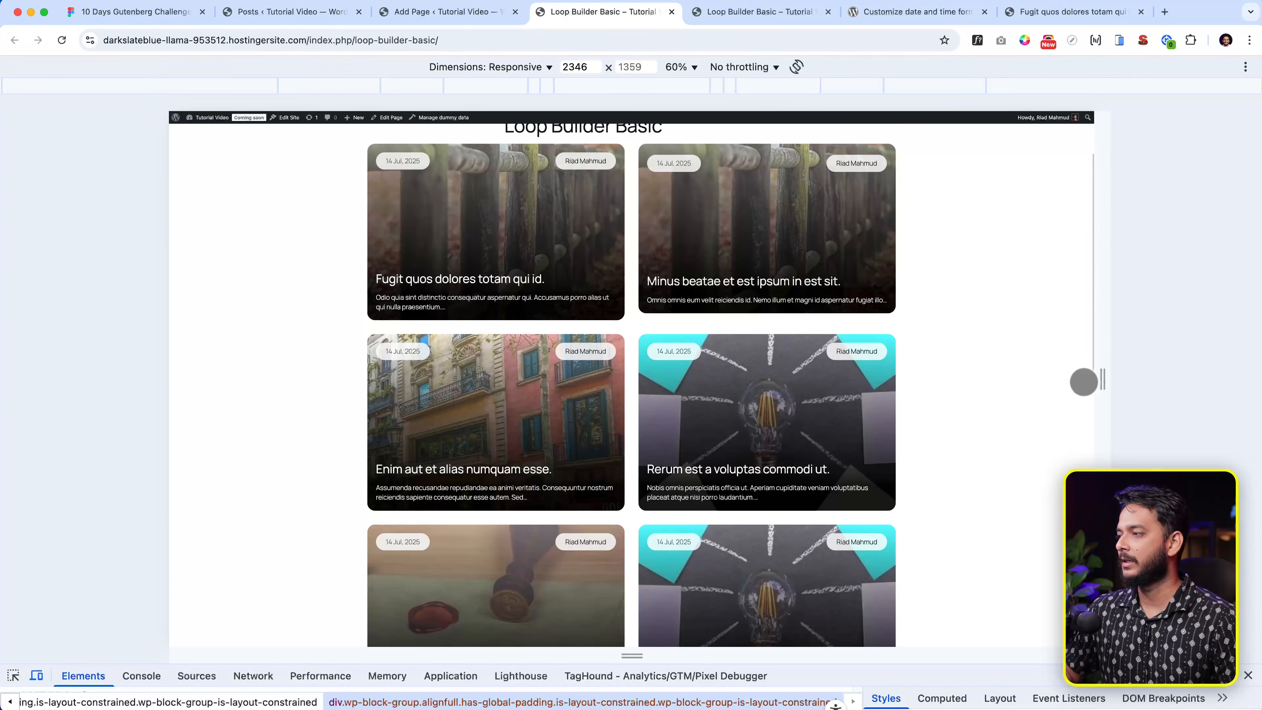
drag(1102, 380, 1076, 394)
click(1248, 675)
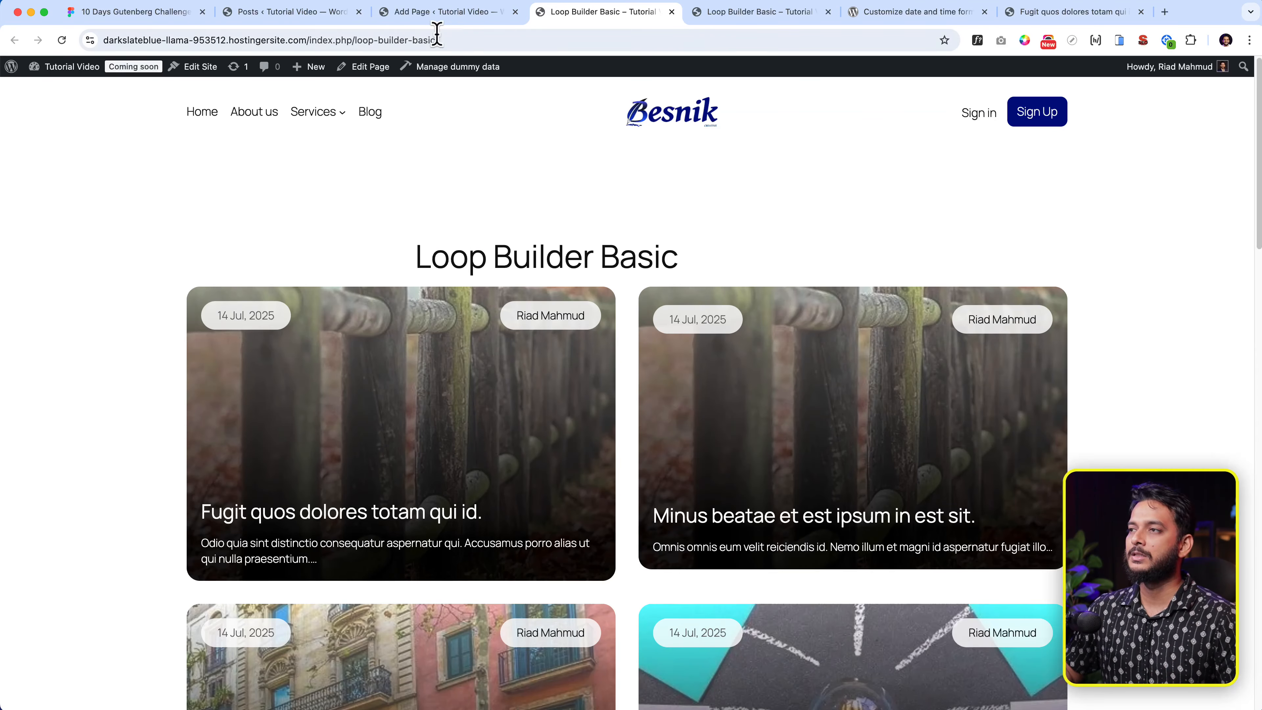
- Set the card Cover block's minimum height to 498 px
click(447, 11)
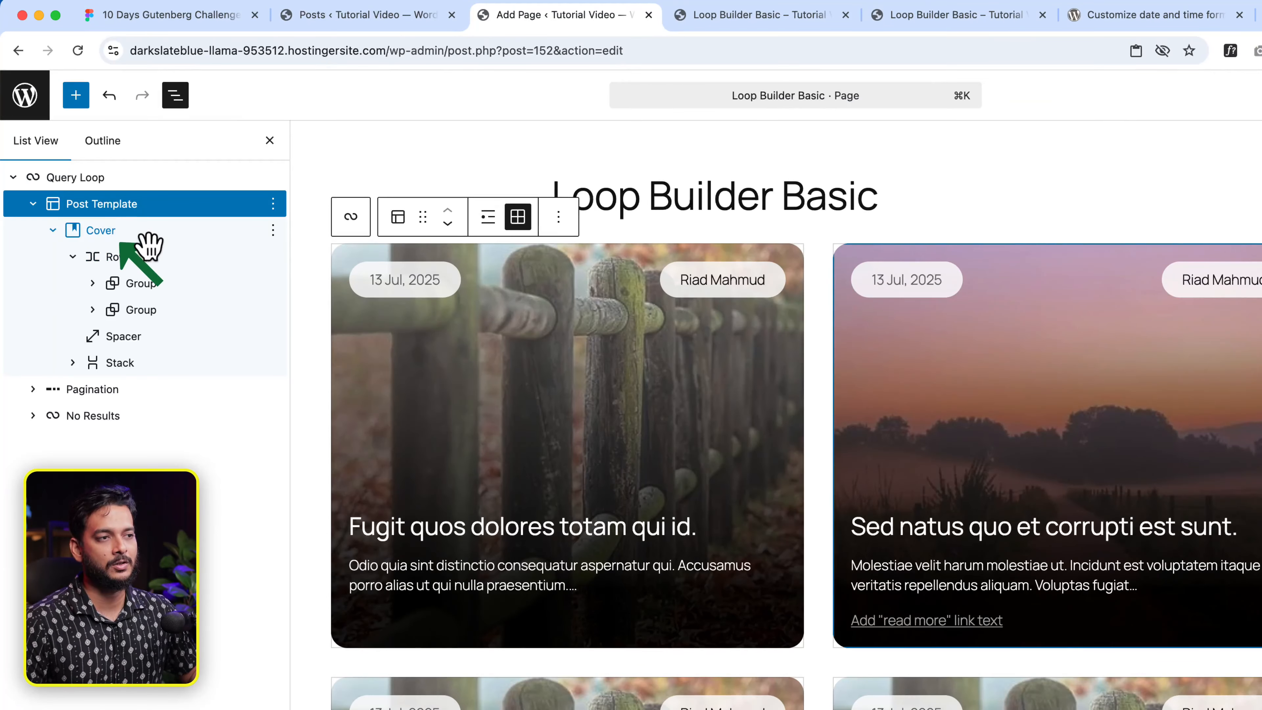
click(85, 196)
scroll(1211, 318, down, 1)
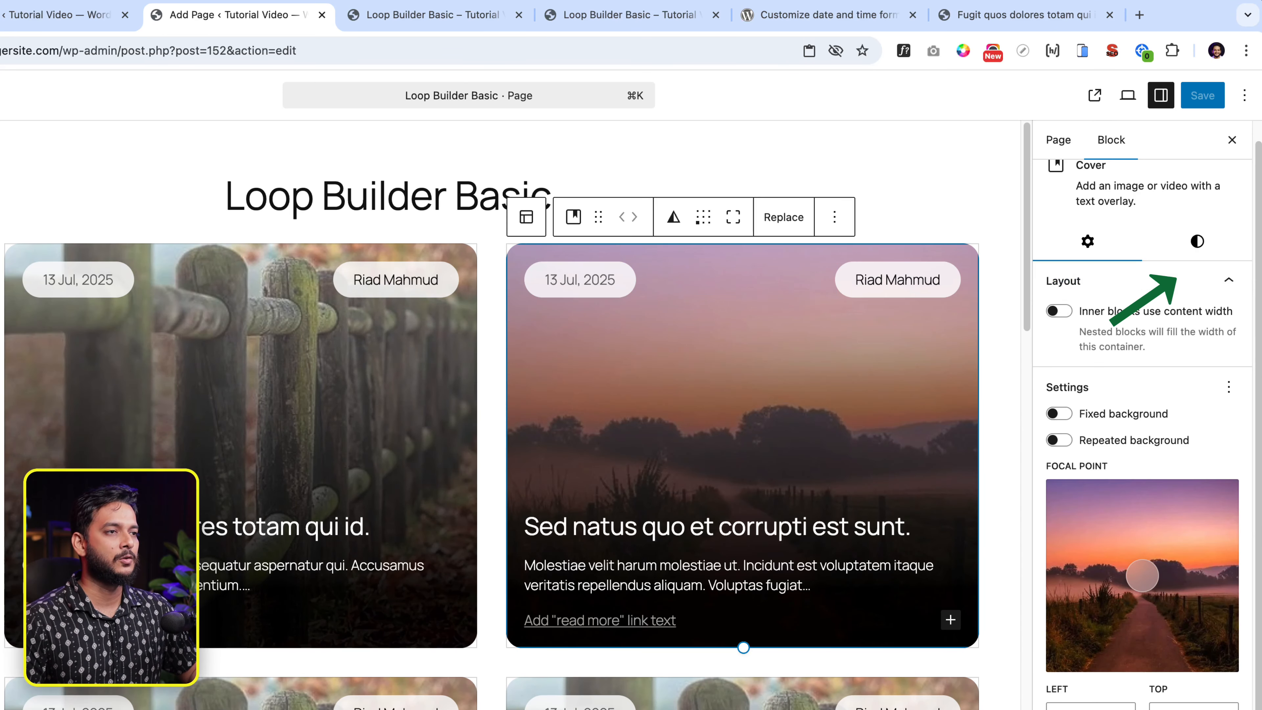
scroll(1122, 460, up, 1)
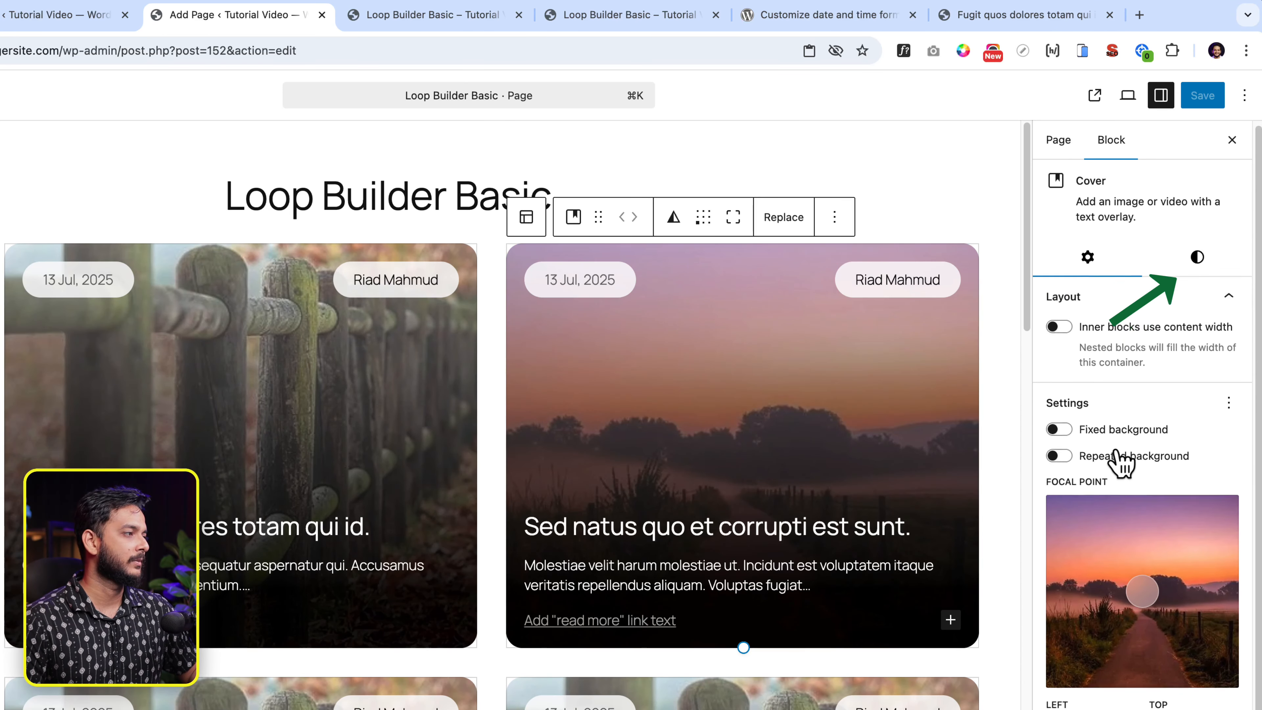
click(1197, 259)
scroll(1122, 646, down, 5)
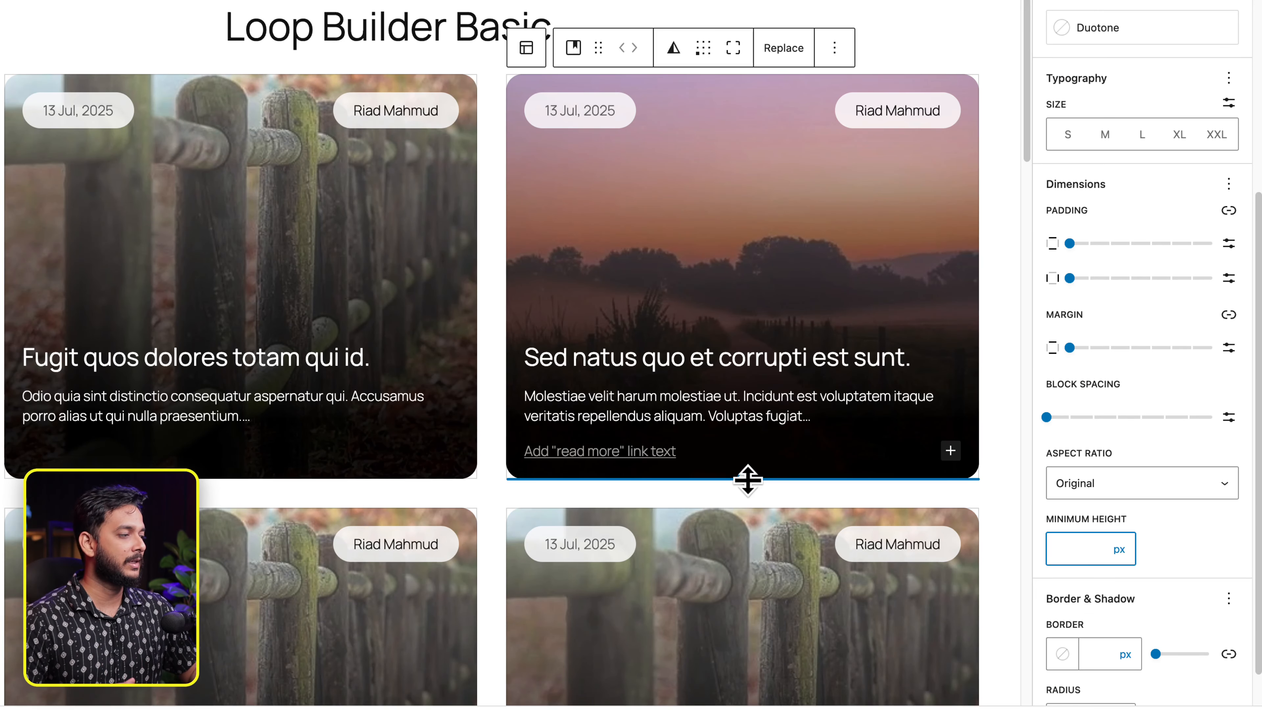
mouse_move(744, 478)
mouse_down()
mouse_move(755, 532)
mouse_move(749, 475)
mouse_move(749, 490)
mouse_up()
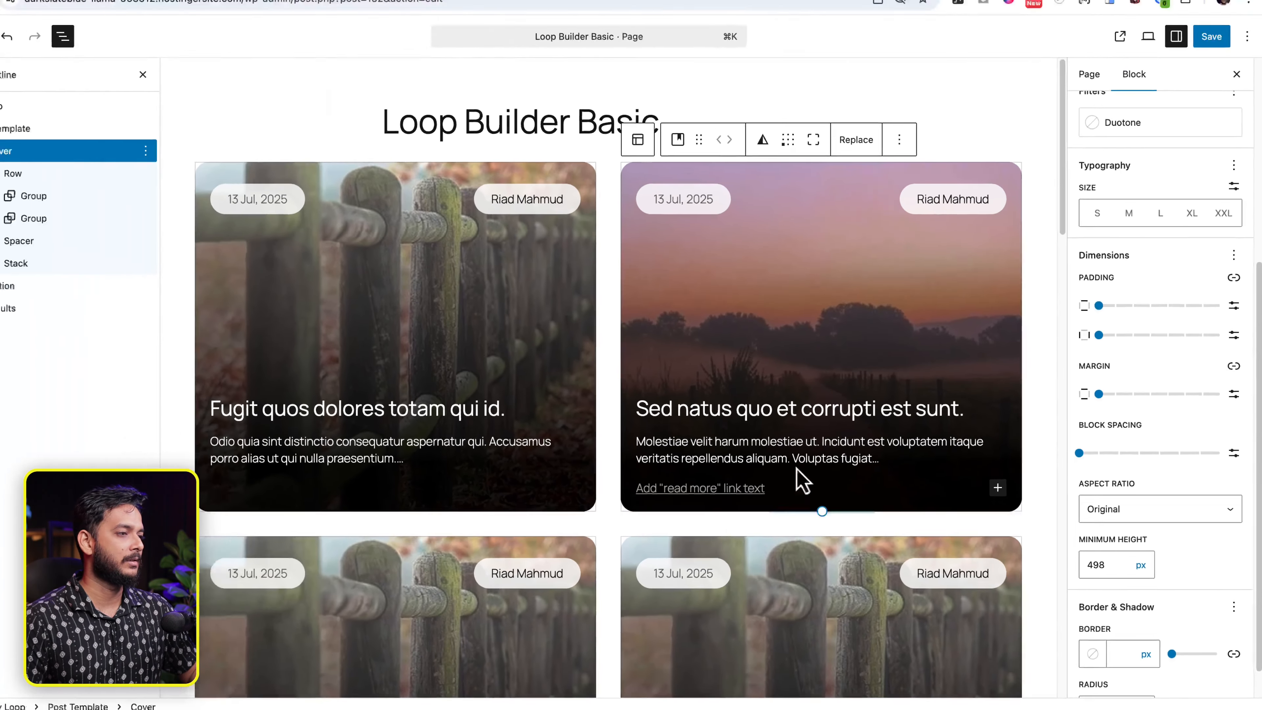
- Shorten the spacer inside the card to 186 px
click(307, 164)
click(416, 386)
mouse_move(457, 395)
mouse_down()
mouse_move(462, 367)
mouse_move(451, 412)
mouse_up()
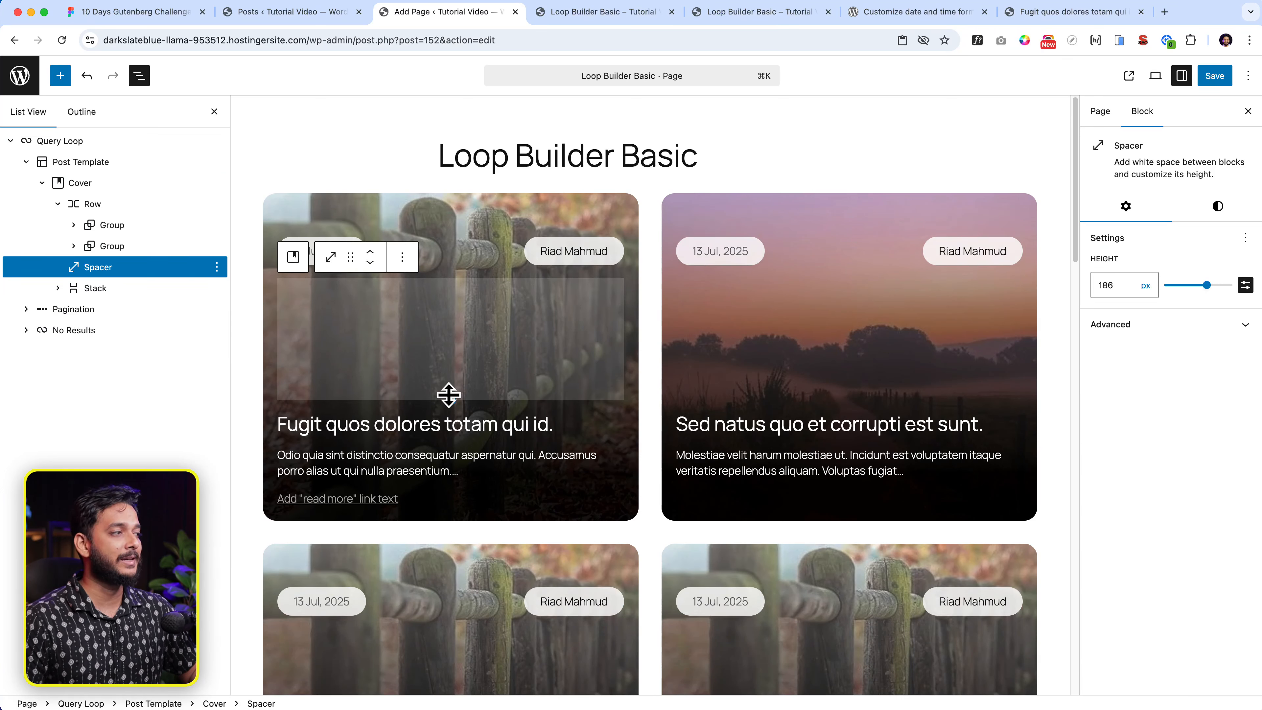
- Set the card spacer height to 180 px
click(1124, 288)
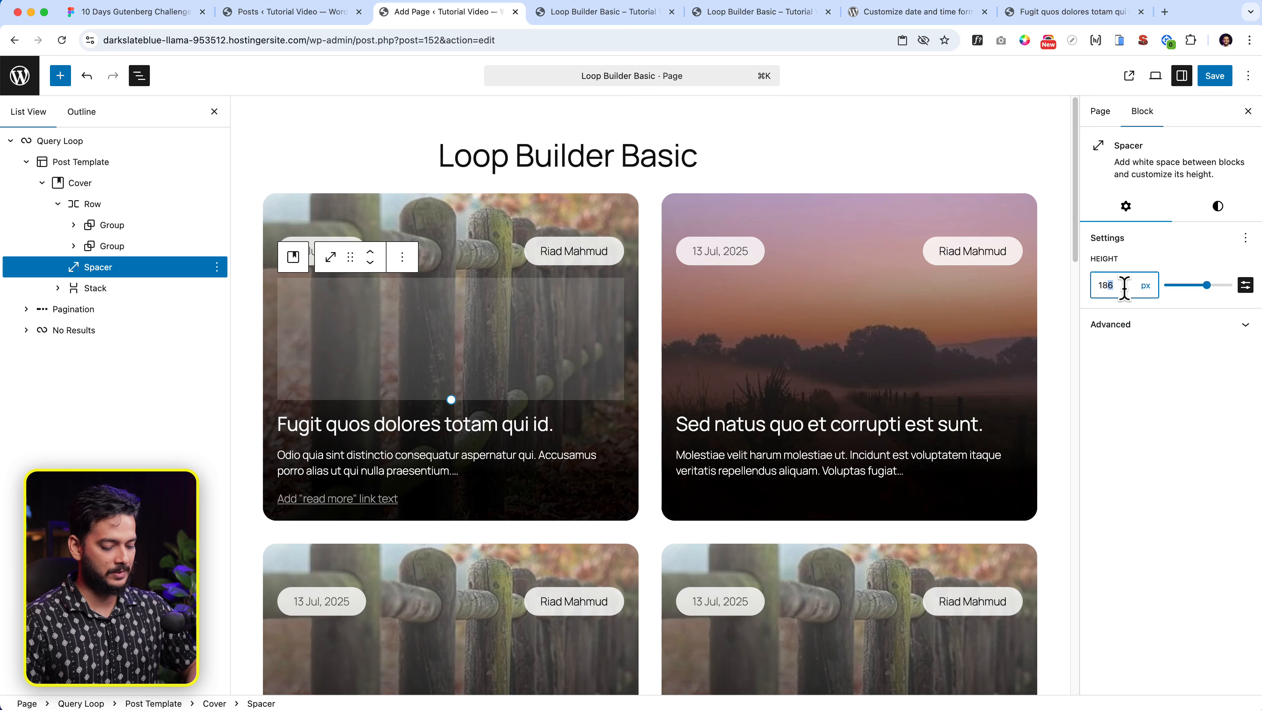
key(BackSpace)
text(0)
click(784, 225)
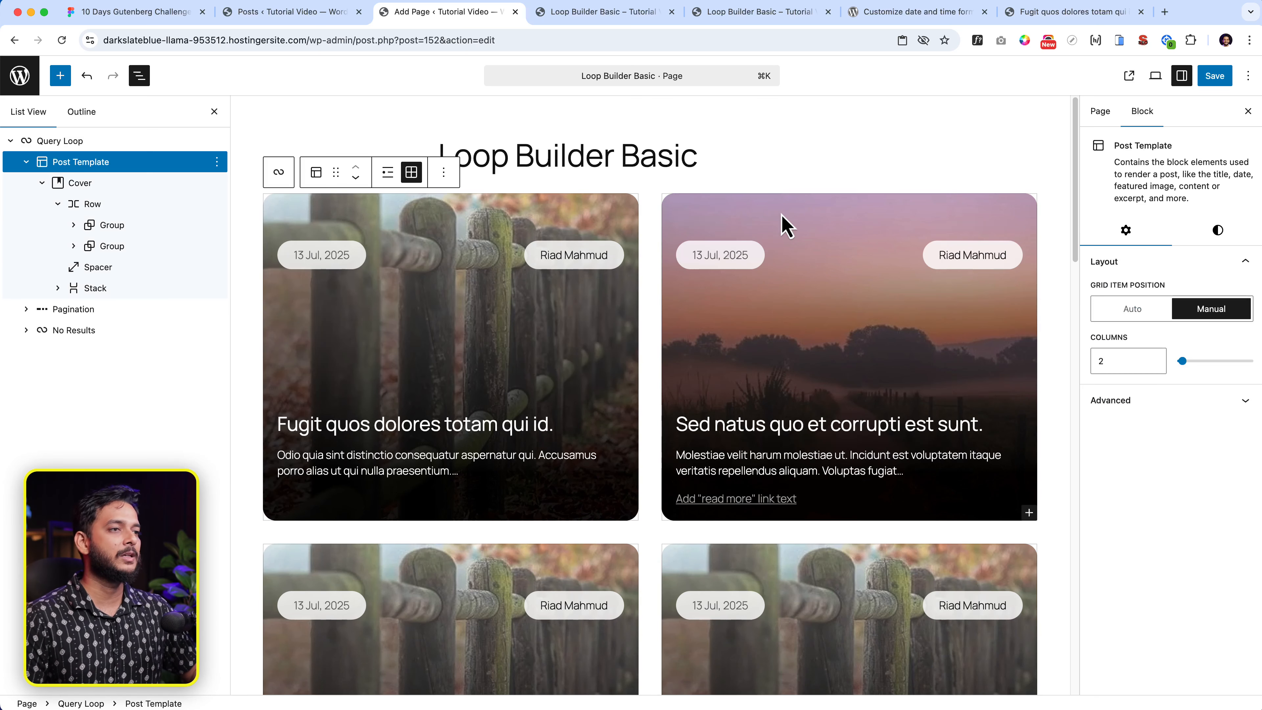
click(1220, 232)
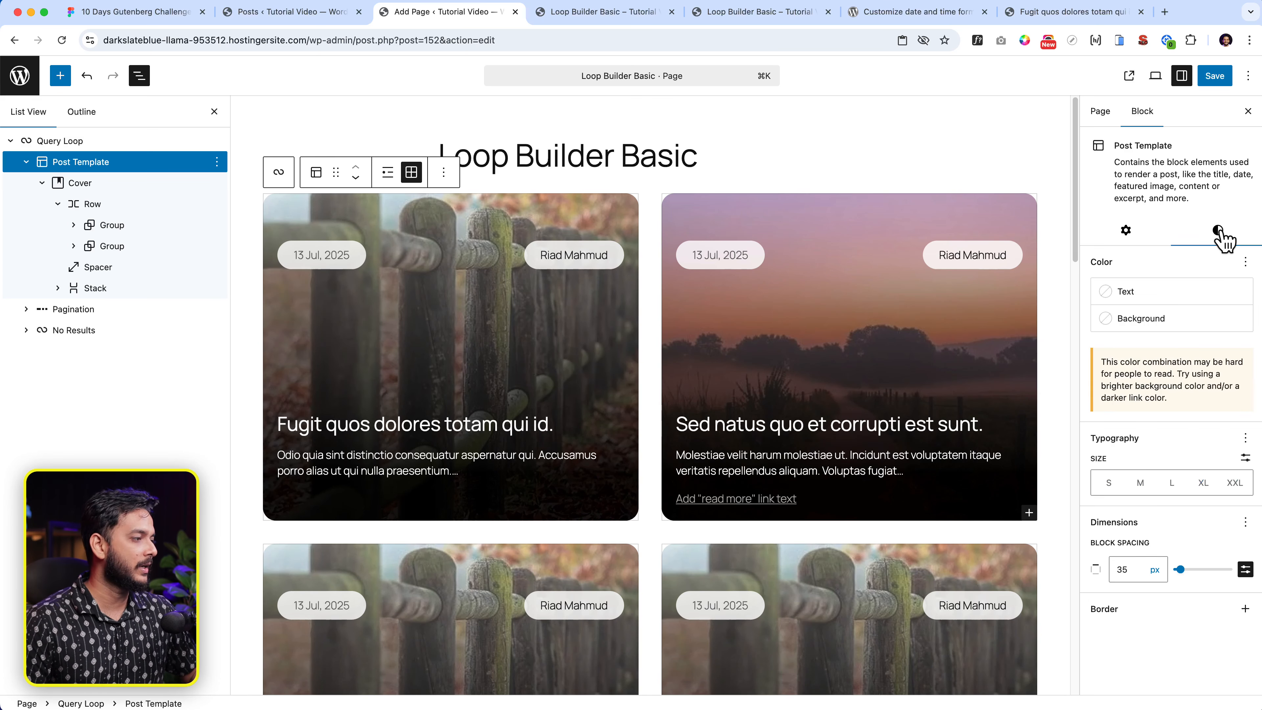
- Reduce the Cover minimum height to 449 px and save the page
click(132, 183)
click(1211, 207)
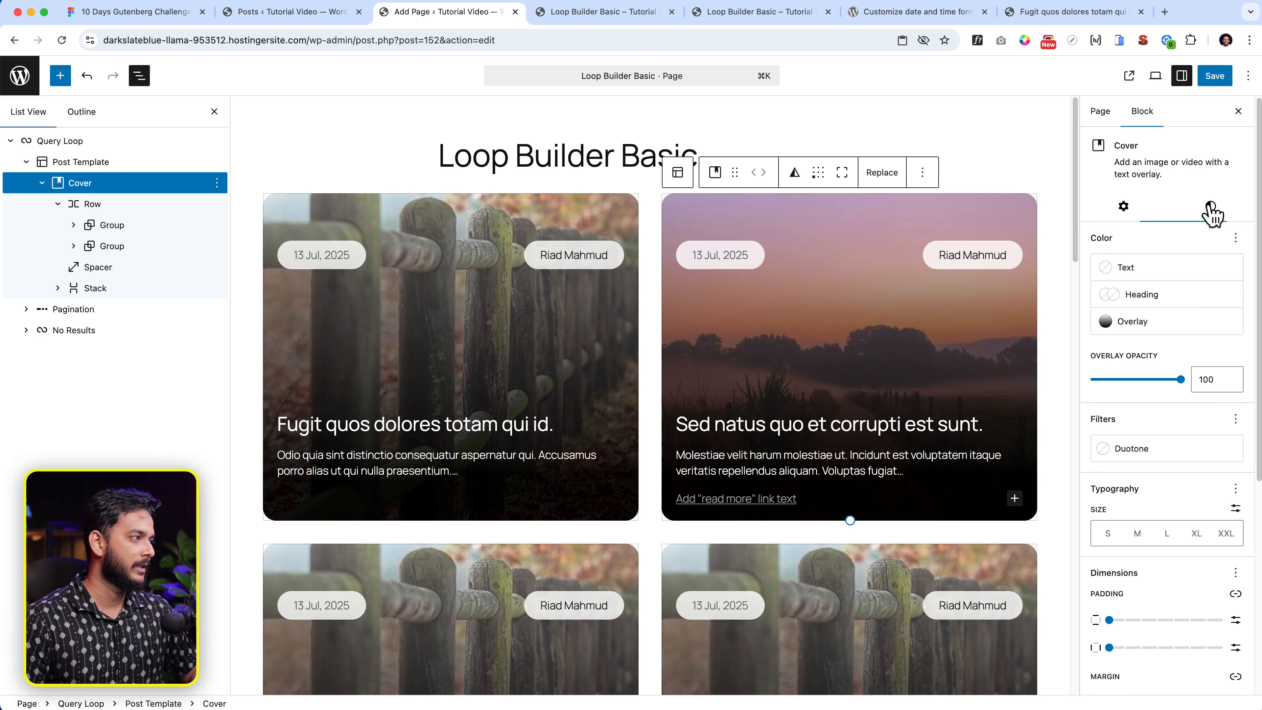
scroll(1170, 507, down, 6)
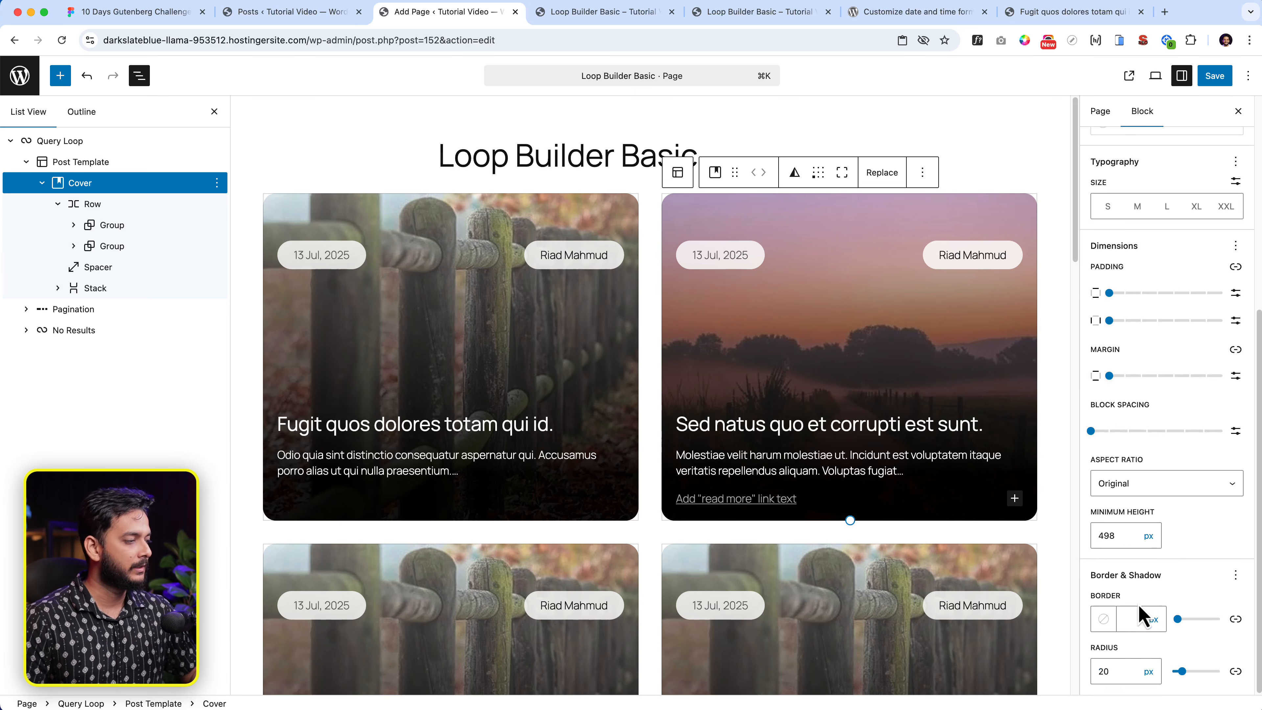
drag(850, 520, 856, 490)
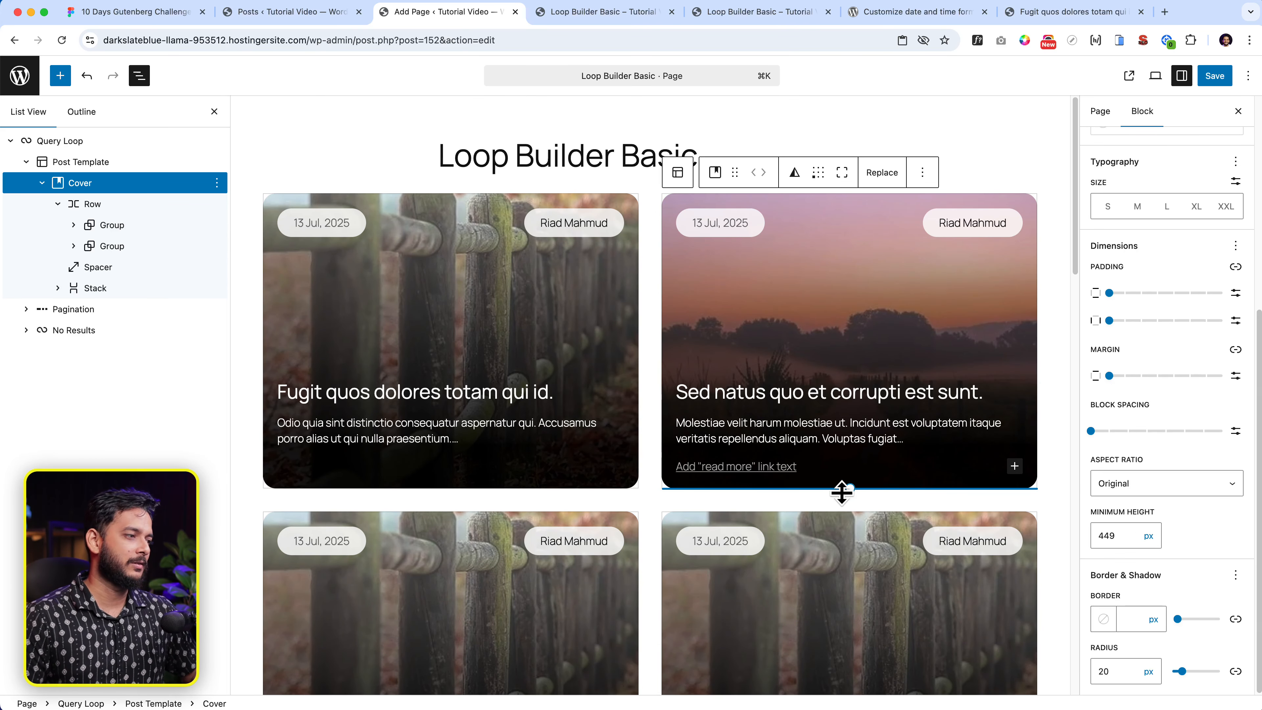
click(1214, 85)
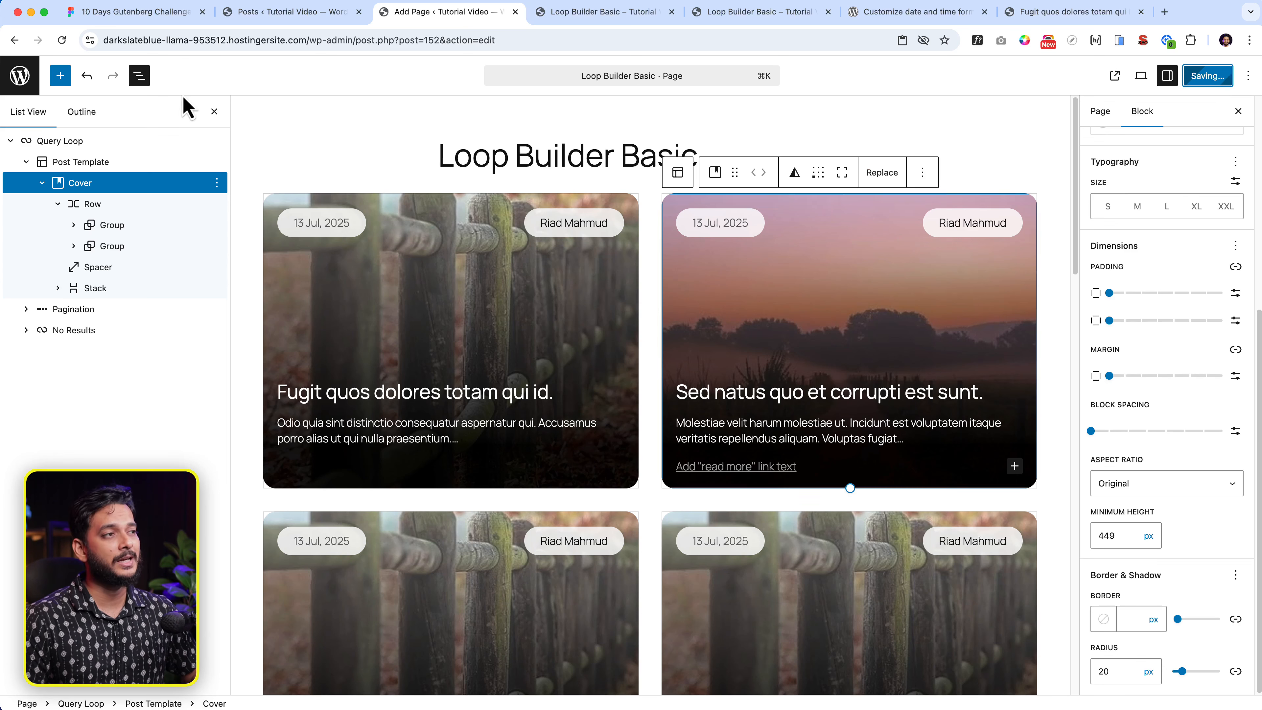
click(593, 19)
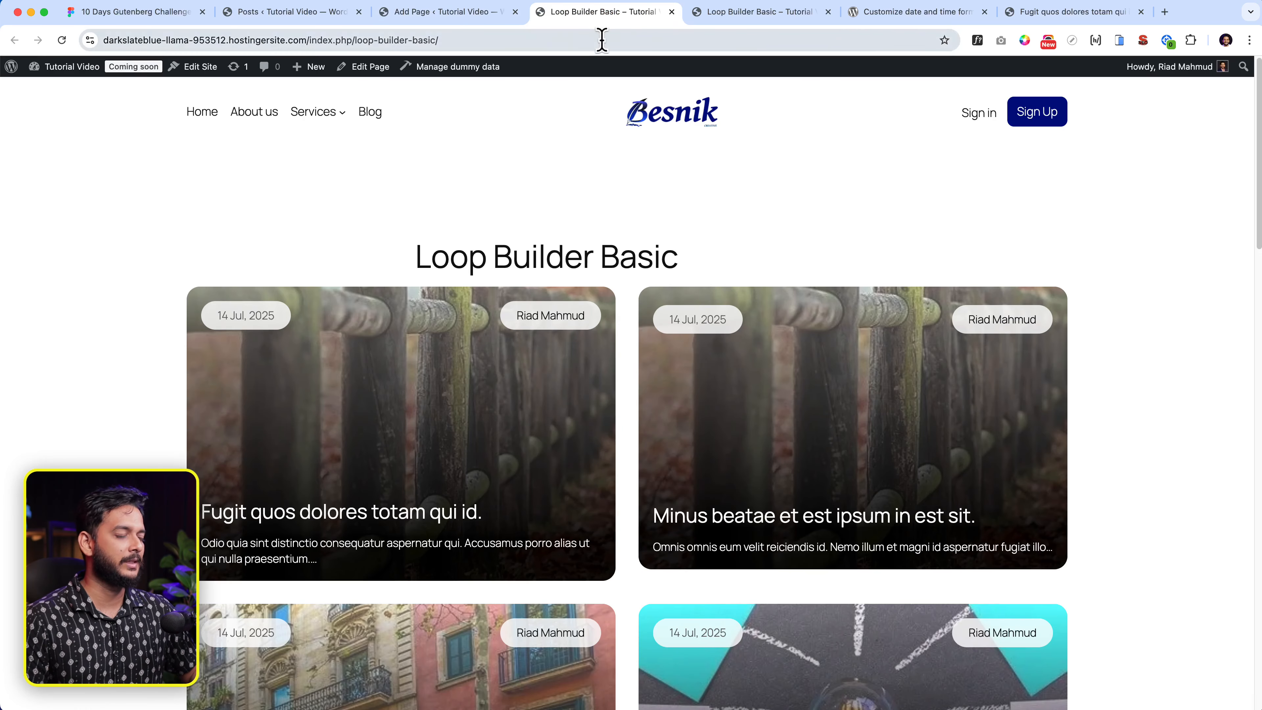
- Reload the live page and scroll through the updated card grid, comparing it with the editor
click(602, 40)
key(Return)
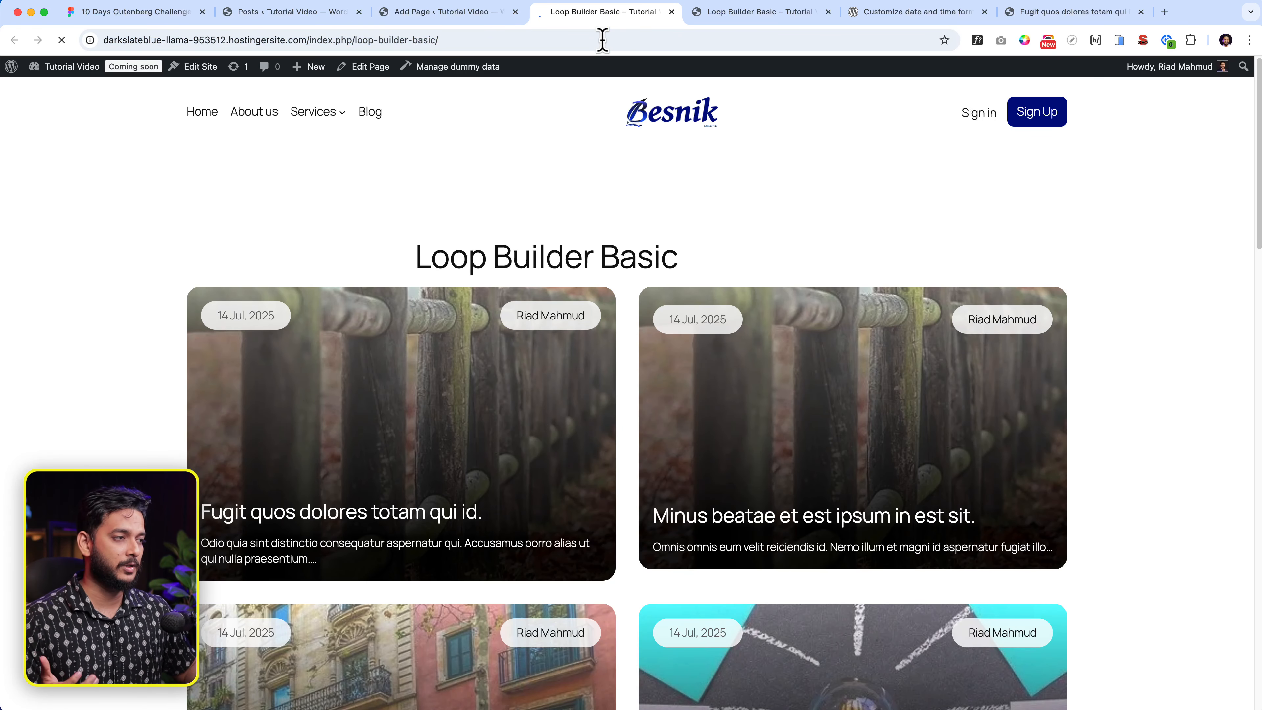
scroll(676, 485, down, 2)
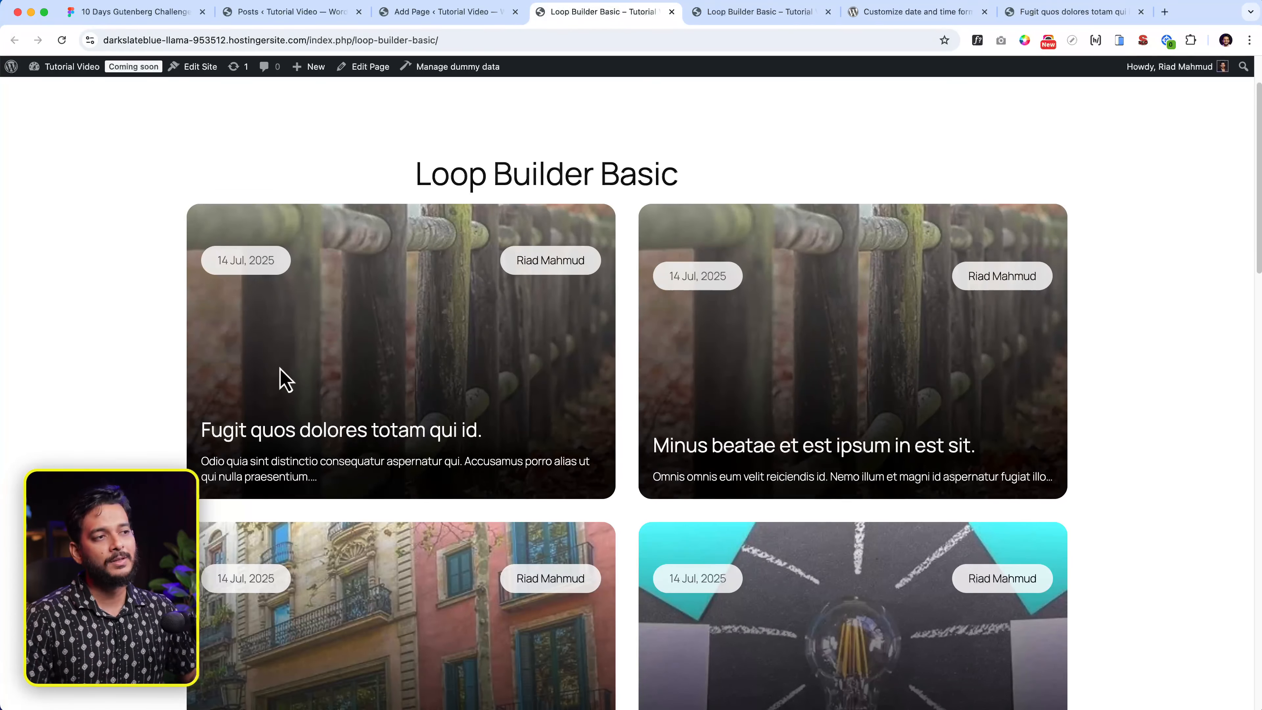
click(430, 13)
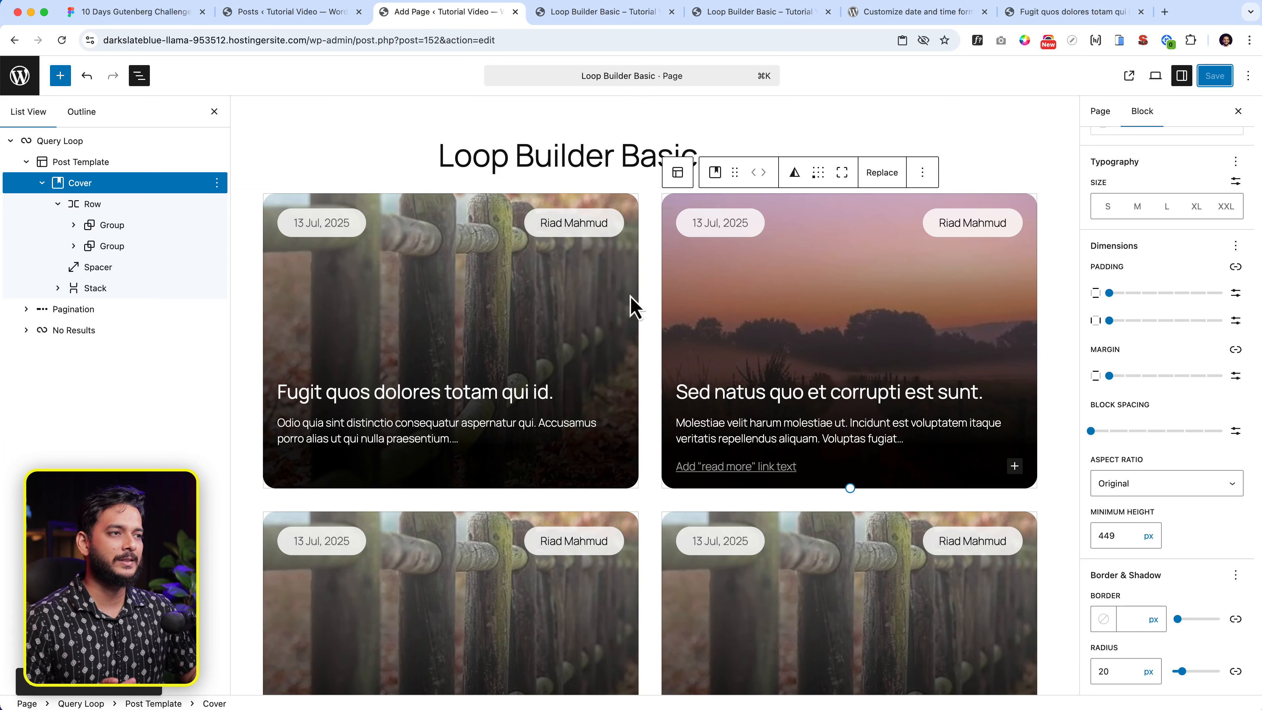
click(587, 14)
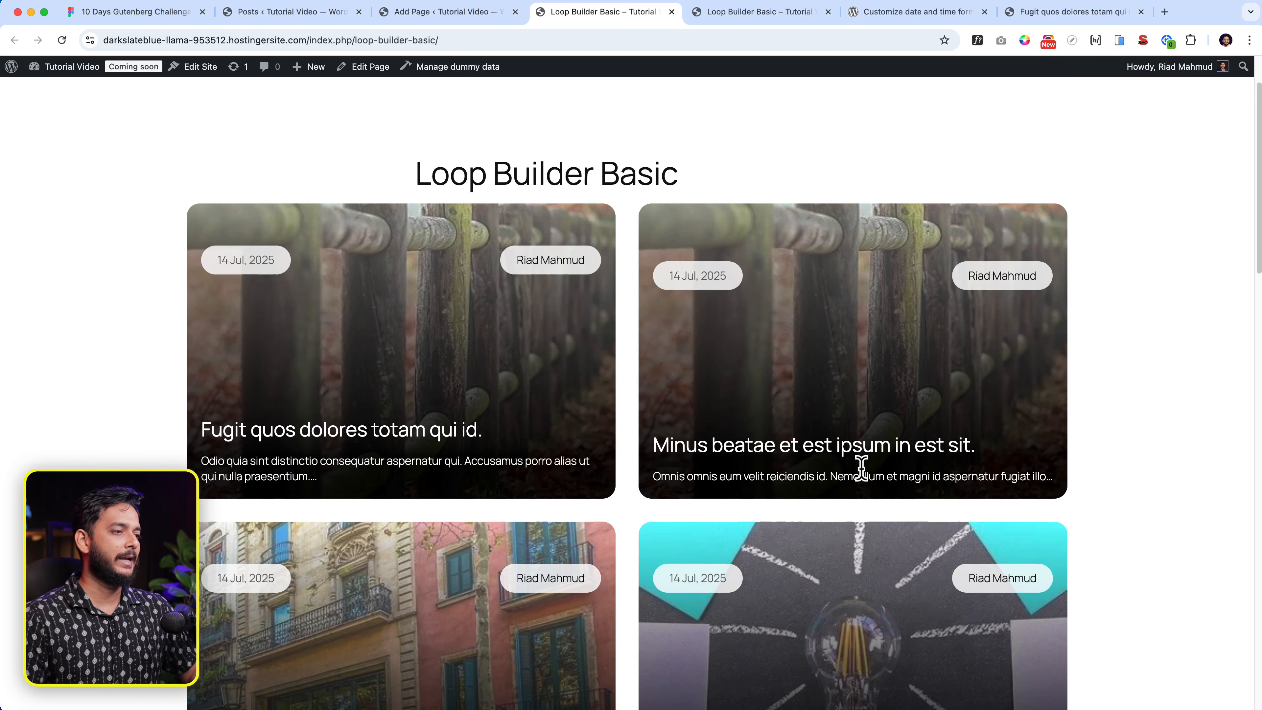
scroll(744, 383, down, 3)
scroll(730, 358, up, 5)
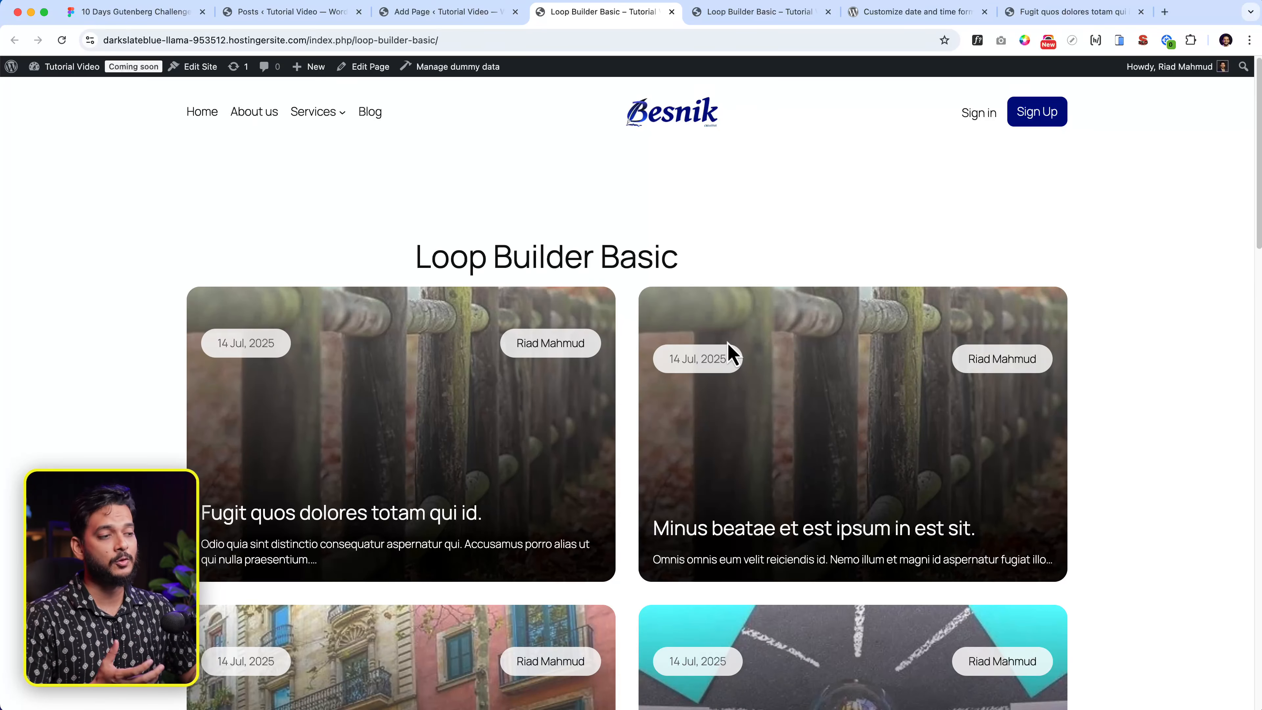
scroll(731, 354, down, 15)
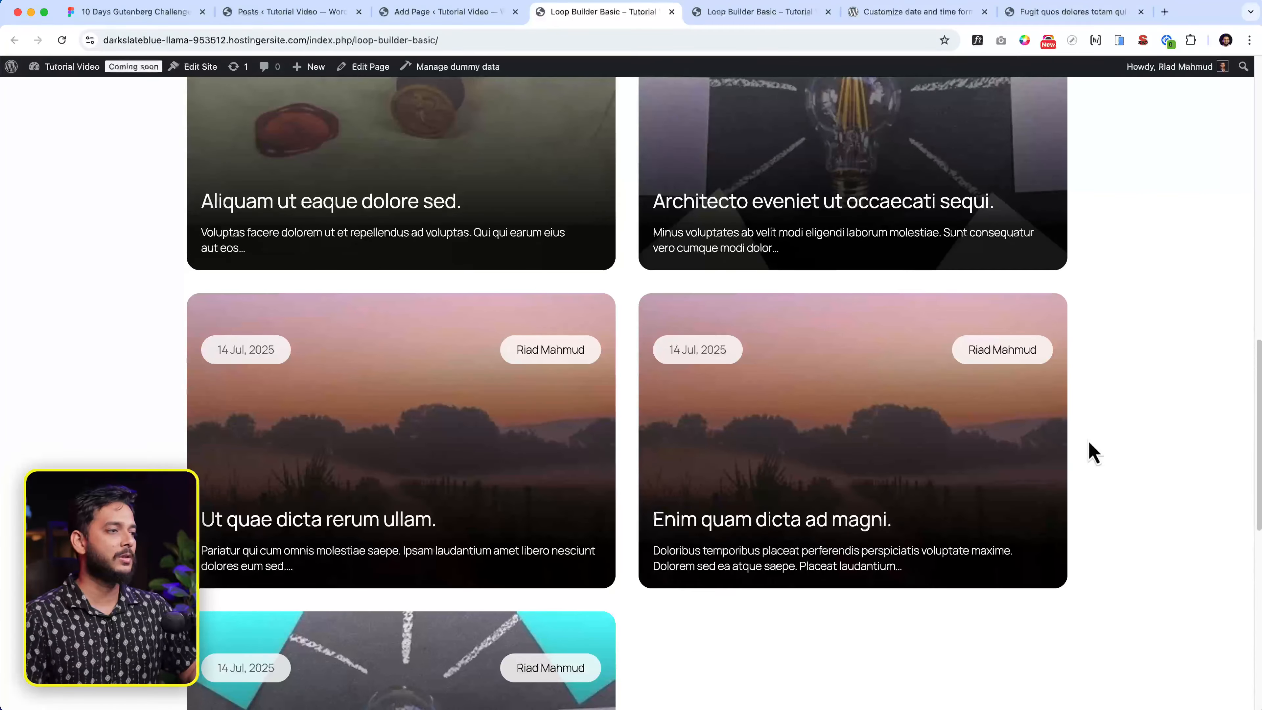
scroll(540, 478, down, 3)
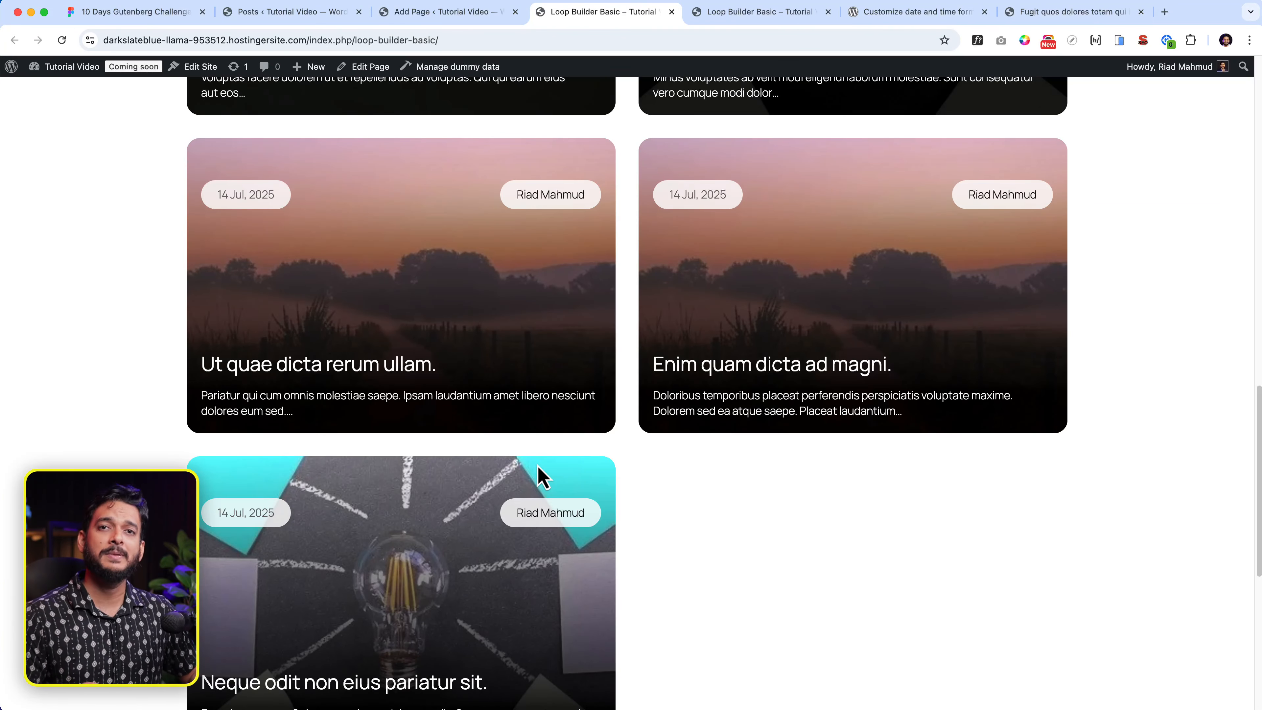
scroll(539, 478, up, 15)
click(440, 13)
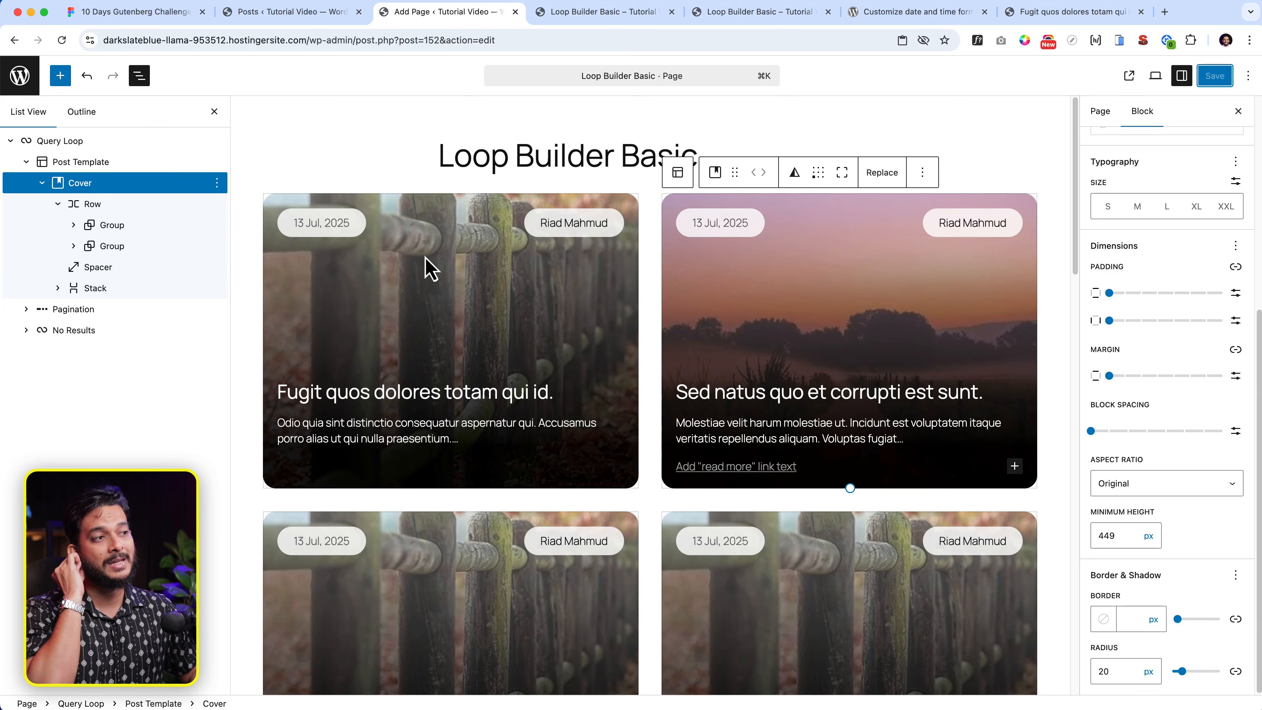
- Delete the Spacer block from the first card's template so the date and author pills sit above the title
click(443, 309)
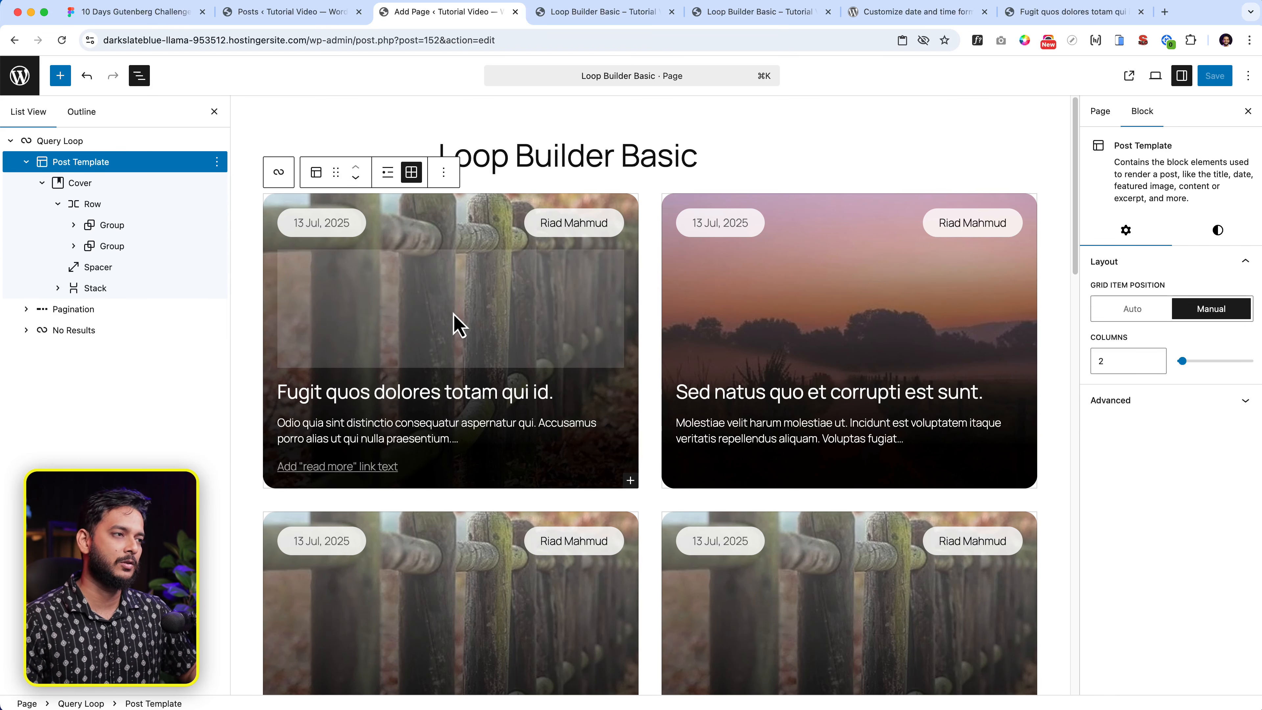
click(458, 326)
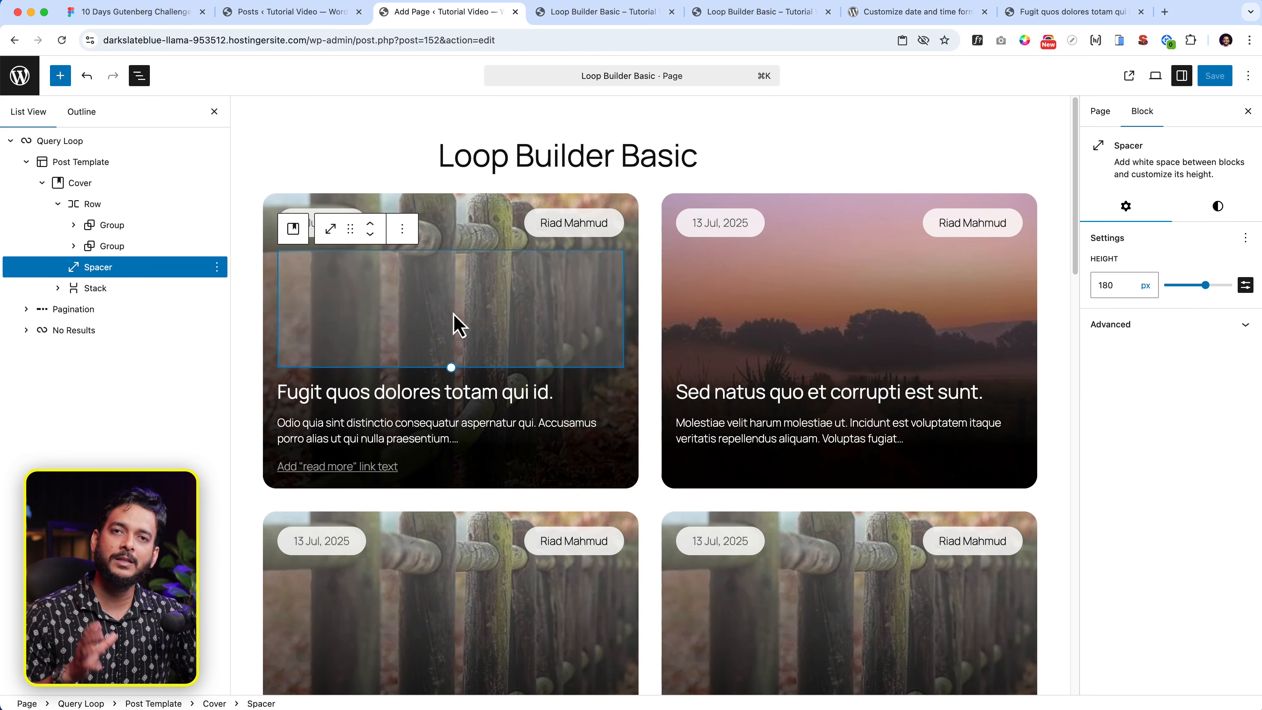
key(BackSpace)
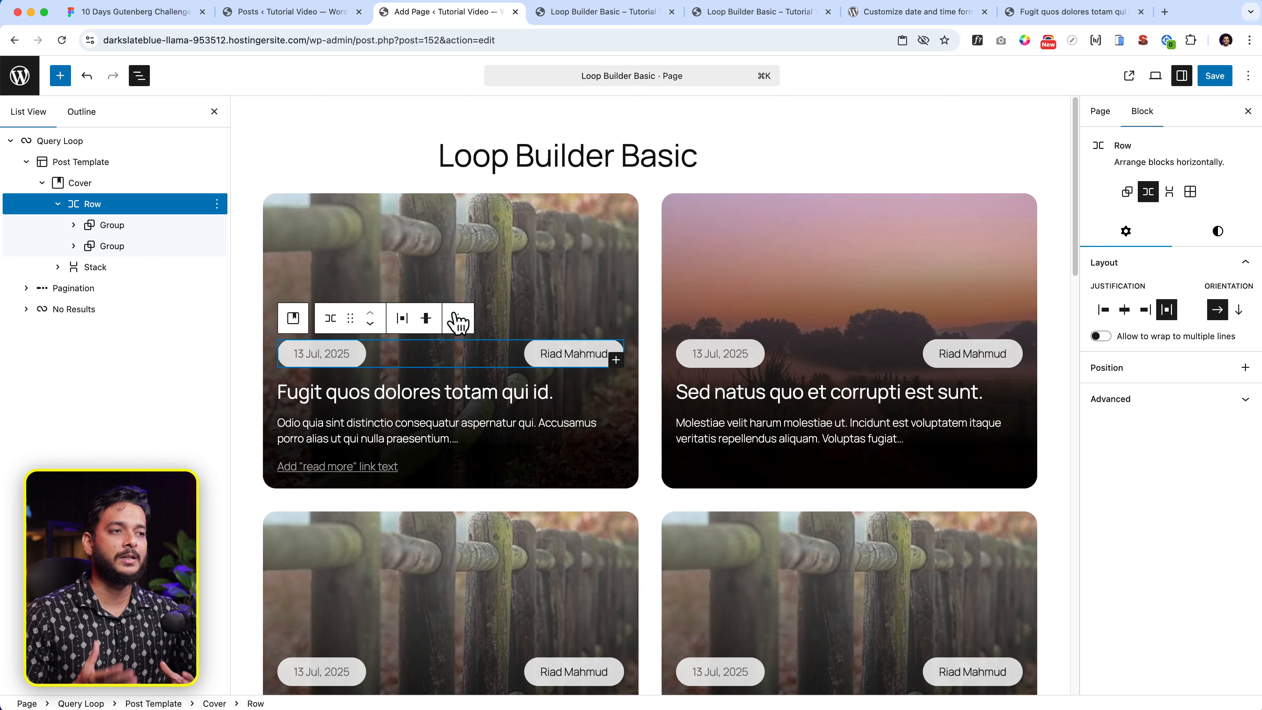
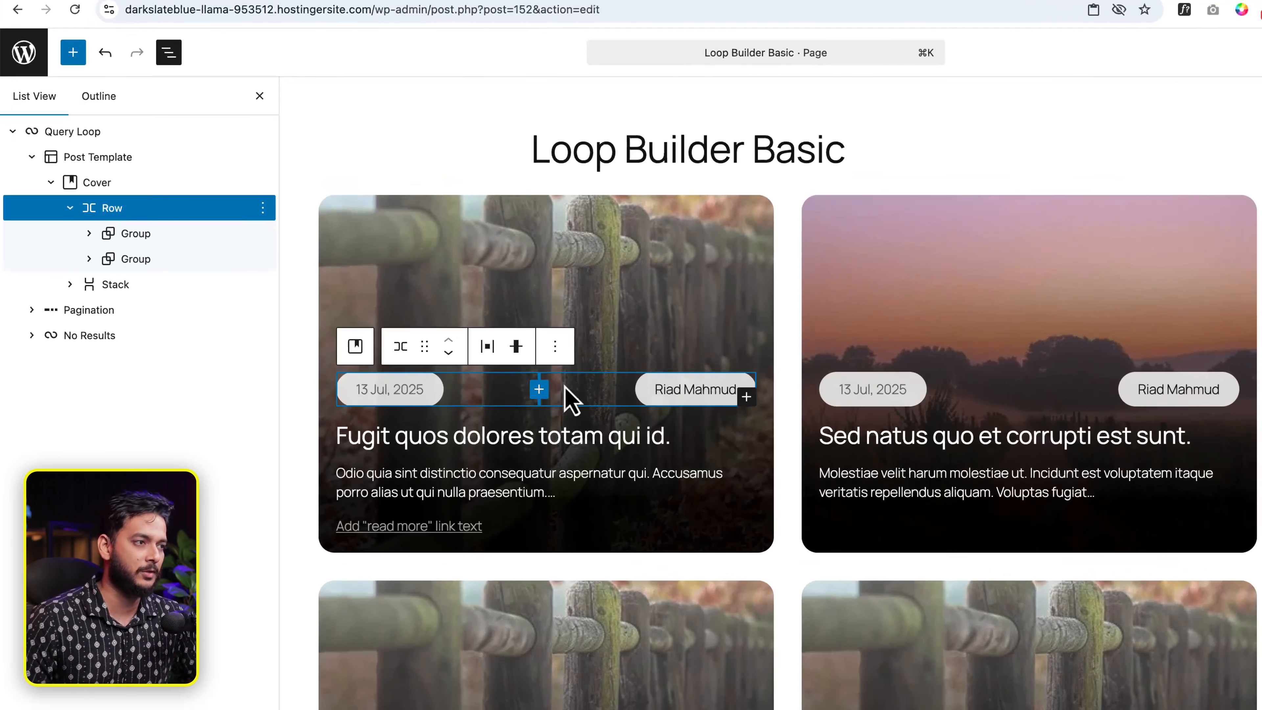
- Insert a Cover block with a white overlay before the date and author row
click(457, 318)
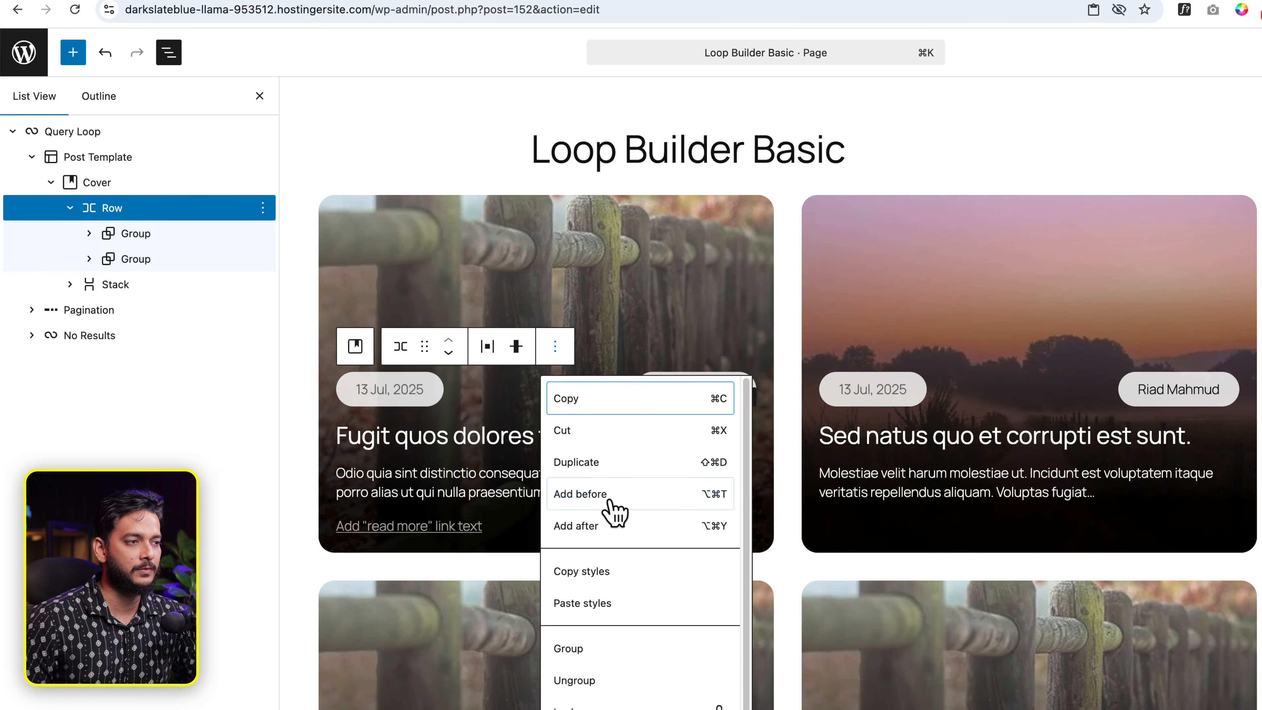
click(616, 502)
text(/cover)
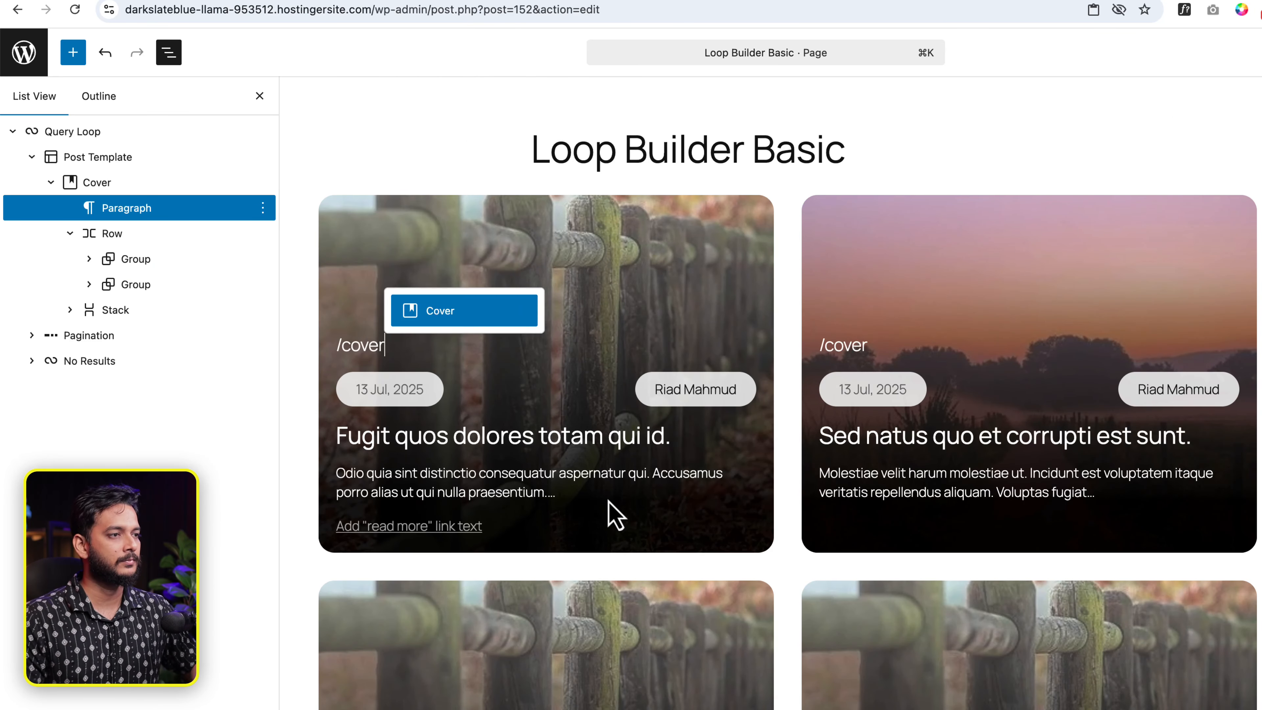
key(Return)
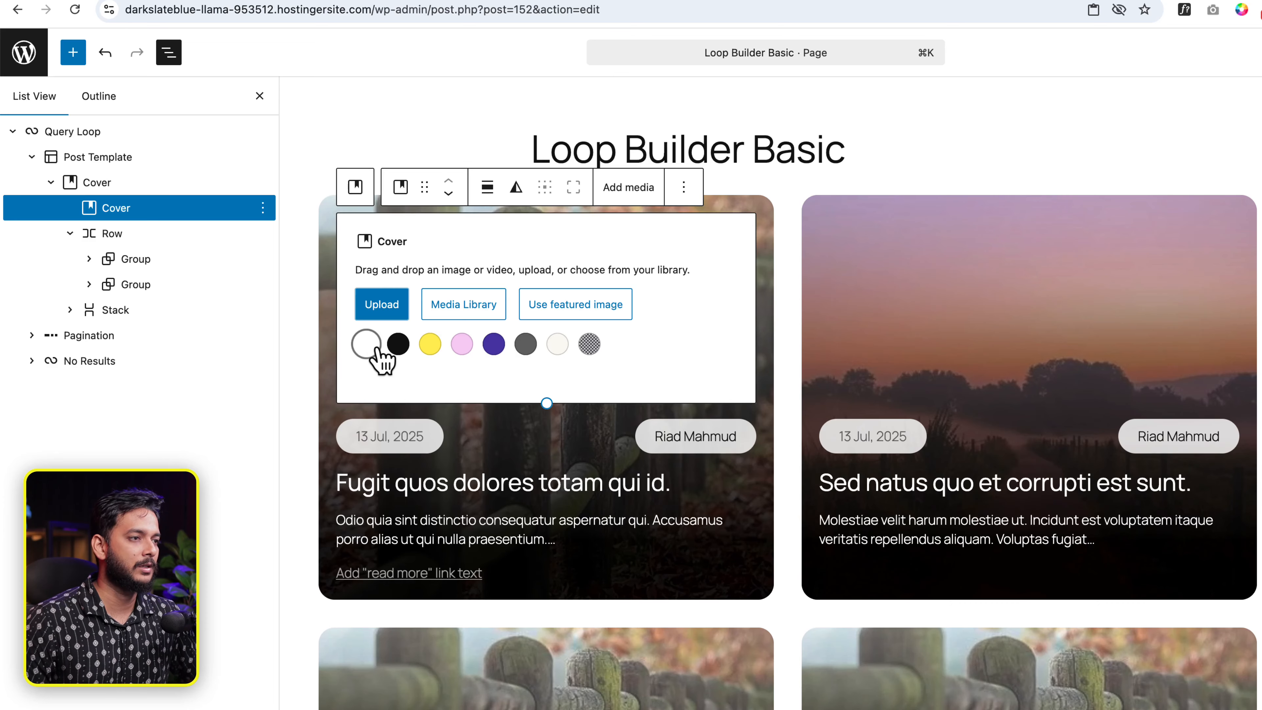
click(365, 346)
- Lower the new inner Cover's overlay opacity to 20
click(409, 234)
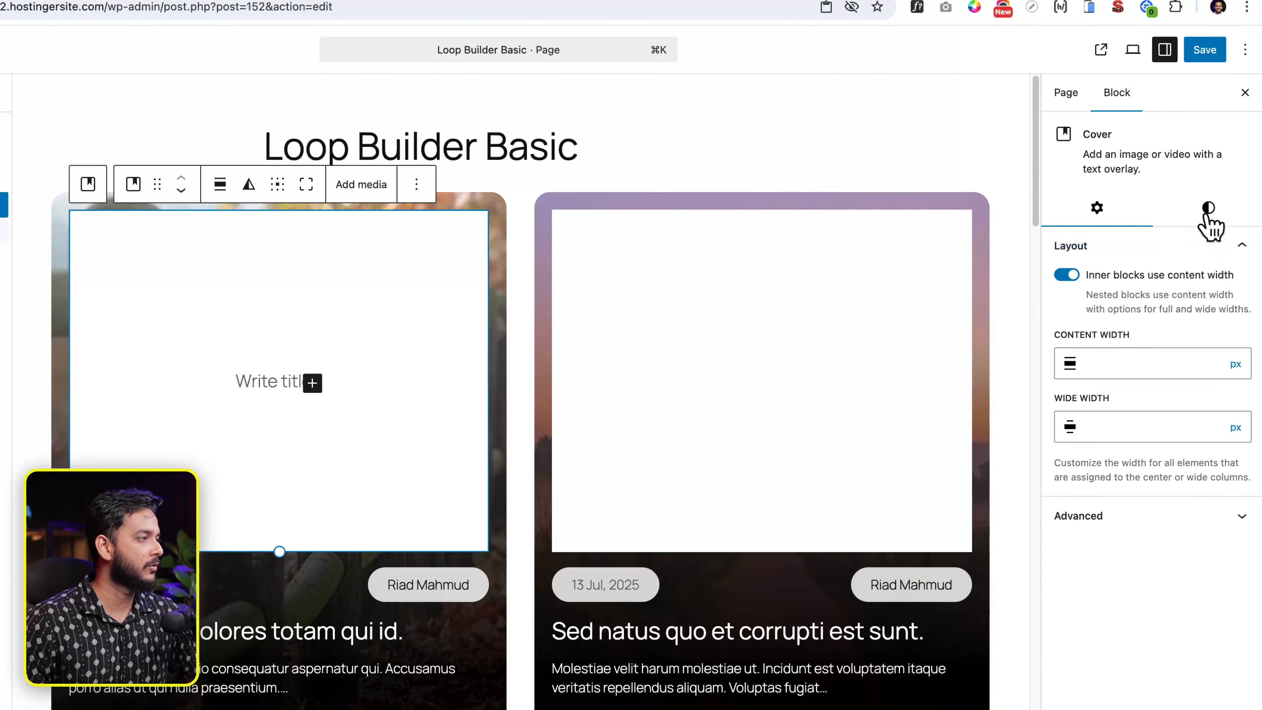
click(1200, 207)
drag(1161, 418, 1056, 419)
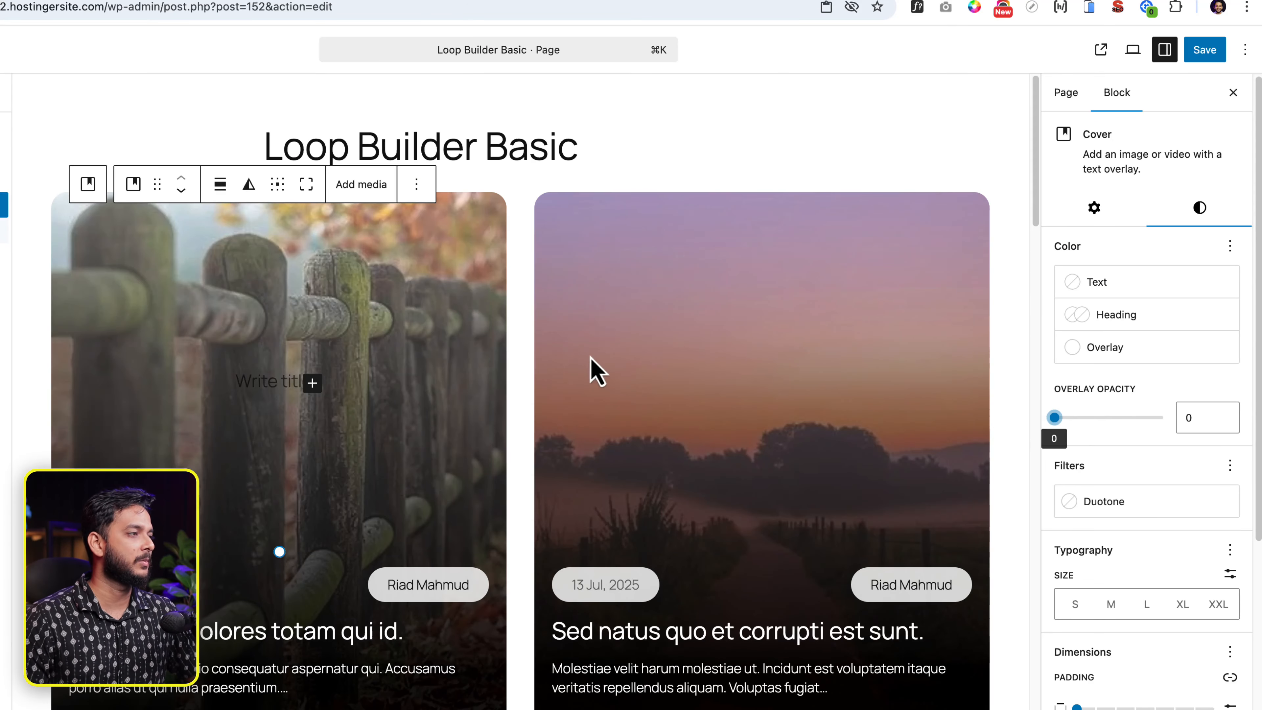
click(1078, 418)
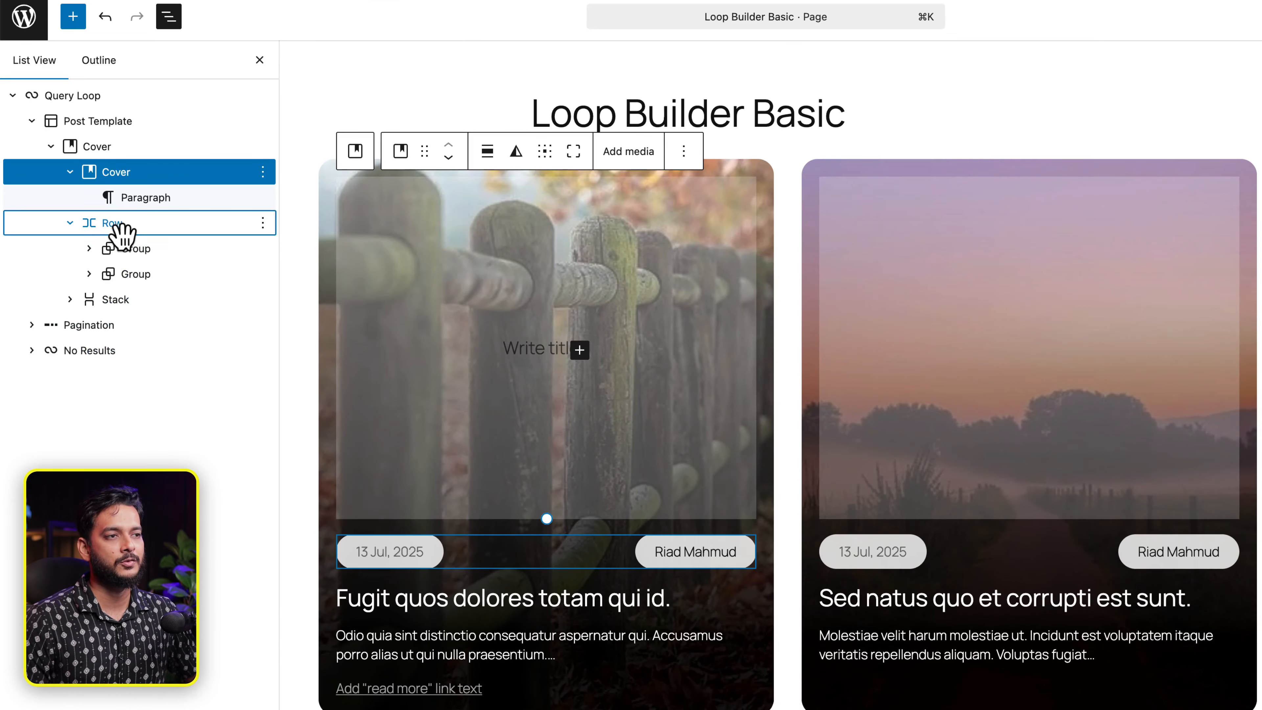
- Move the date and author Row into the inner Cover and delete the leftover empty paragraph
drag(124, 229, 147, 199)
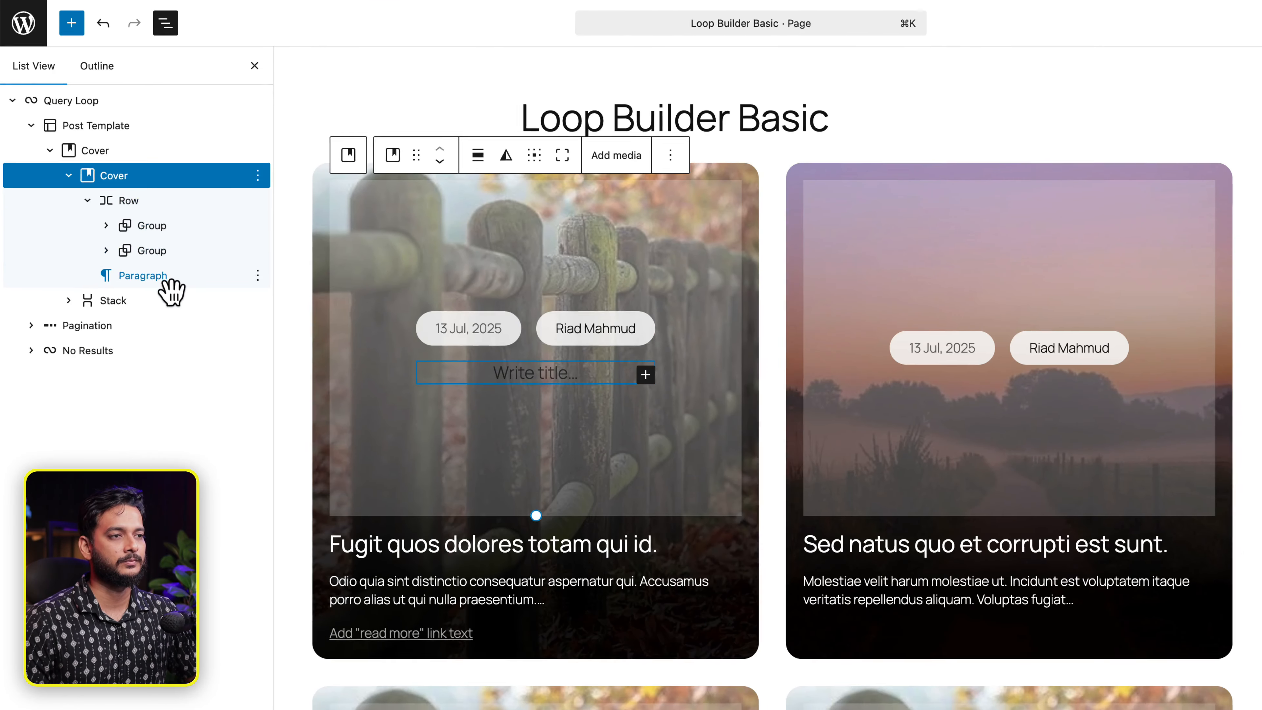
click(167, 277)
key(Escape)
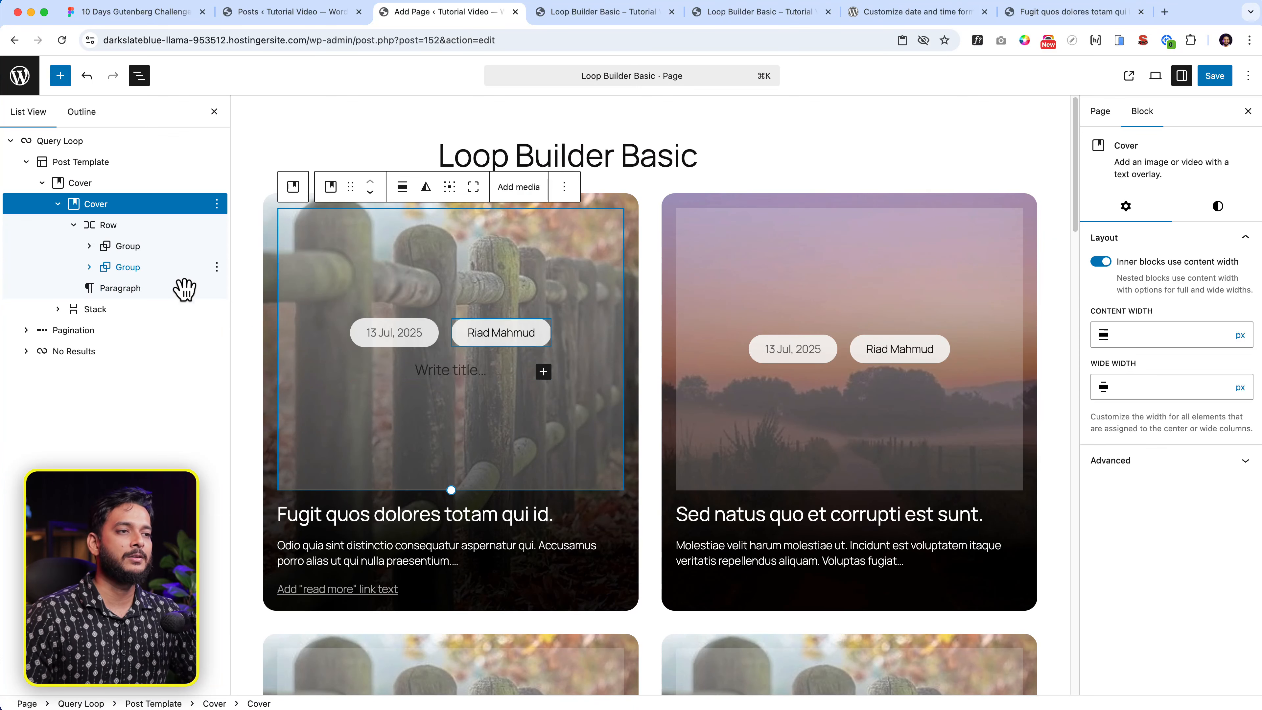
click(217, 288)
click(269, 674)
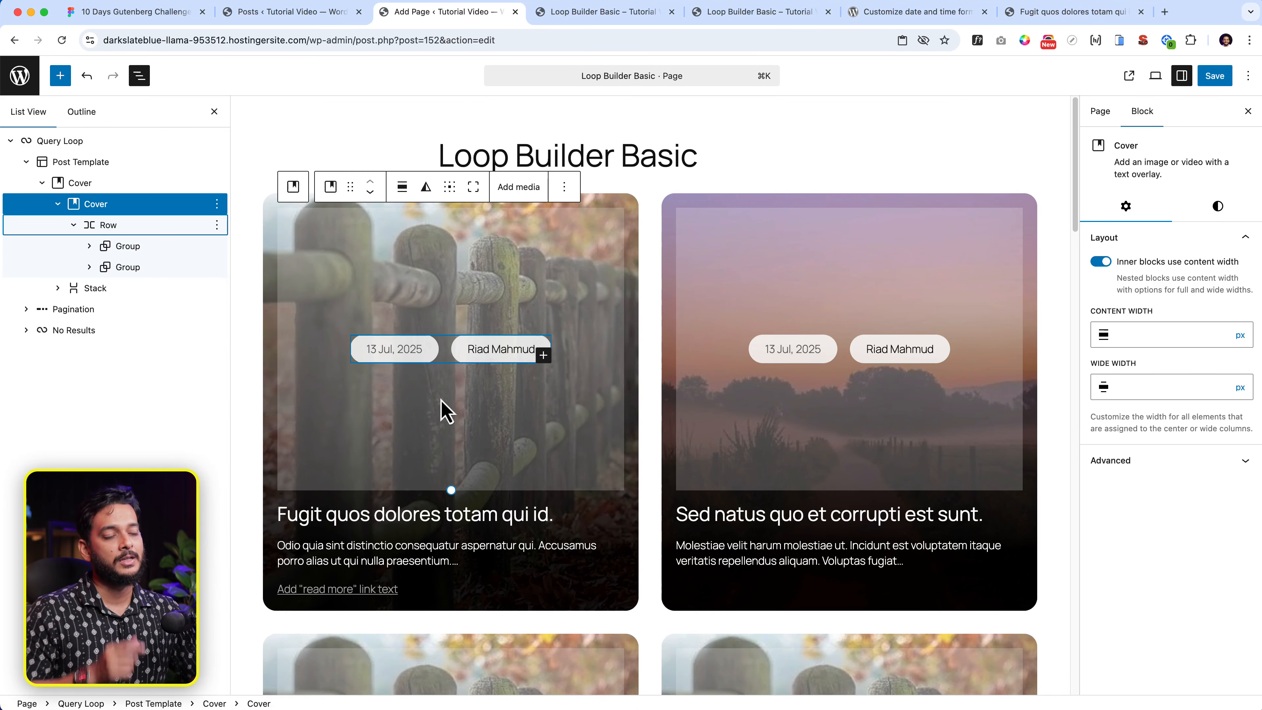
- Try wide and full width on the date and author row, then reset it to no alignment
click(443, 355)
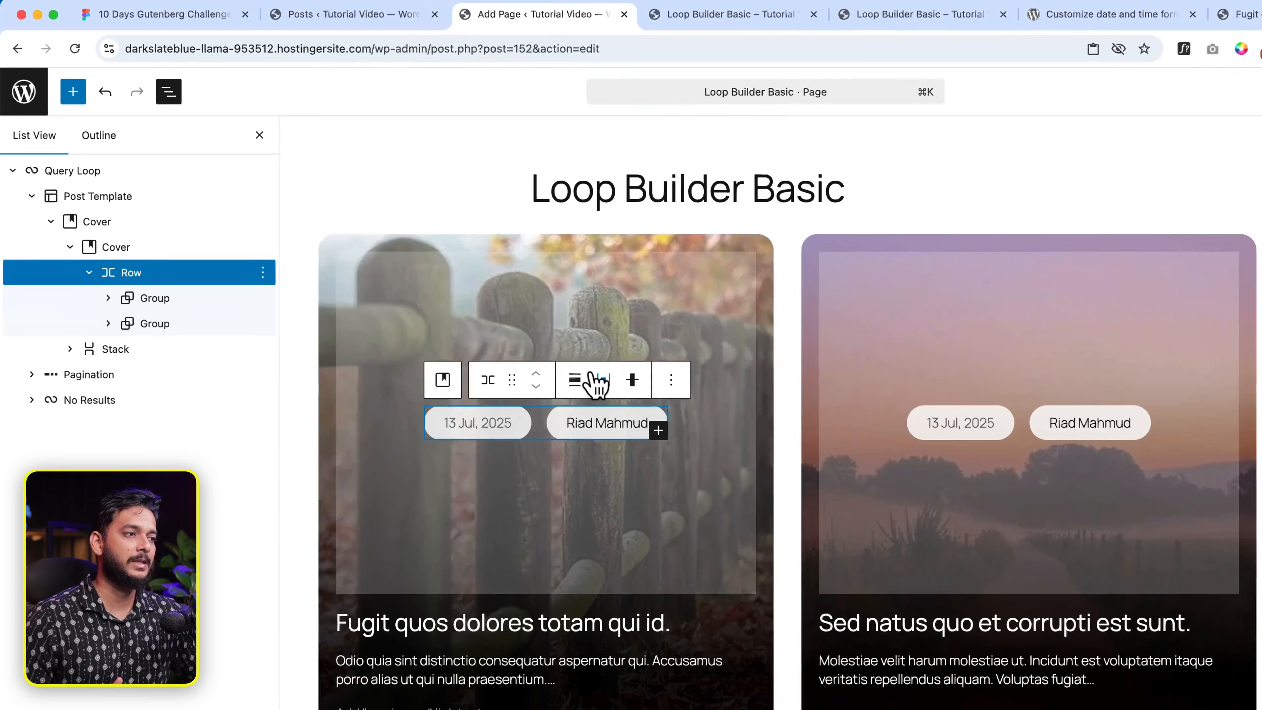
click(499, 313)
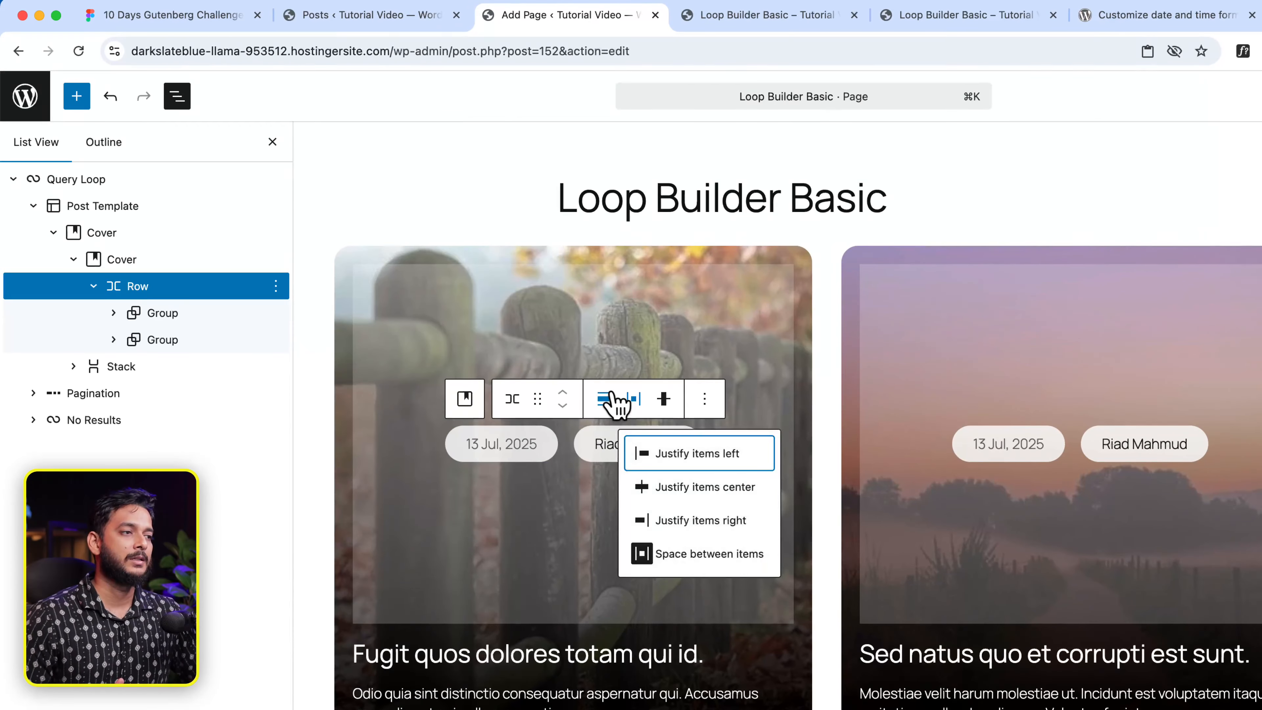
click(474, 313)
click(668, 490)
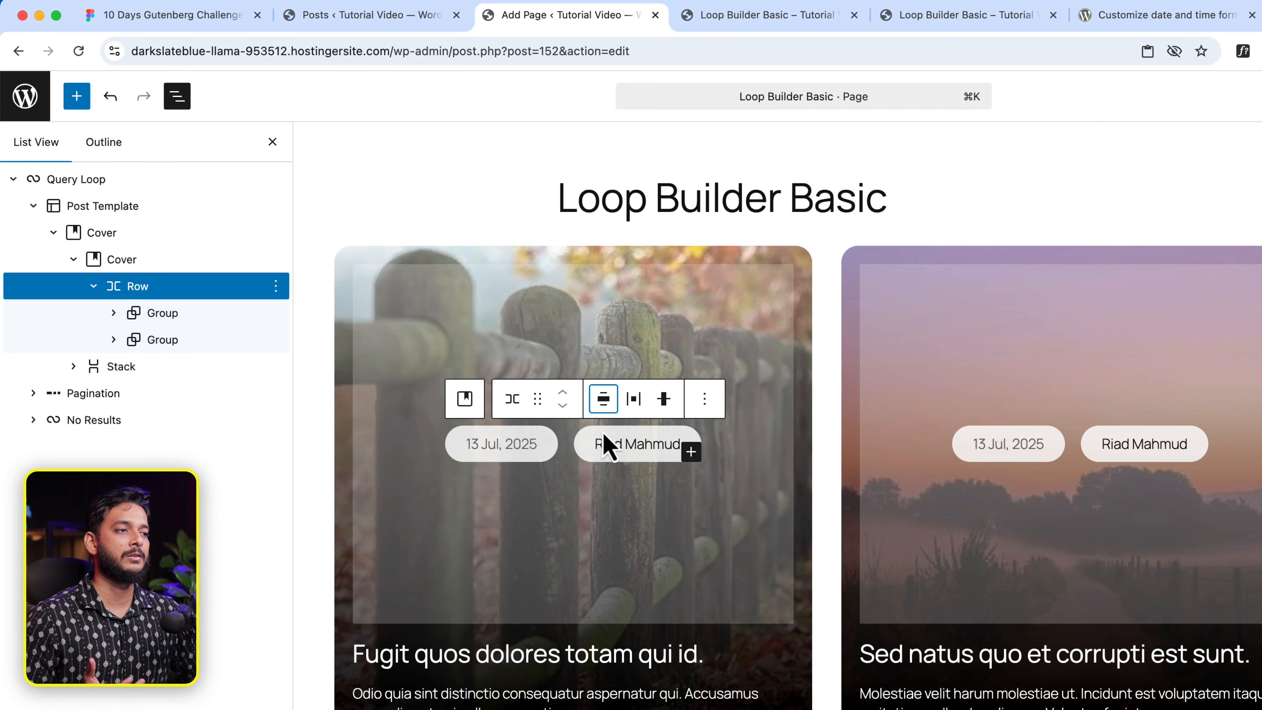
click(603, 400)
click(627, 527)
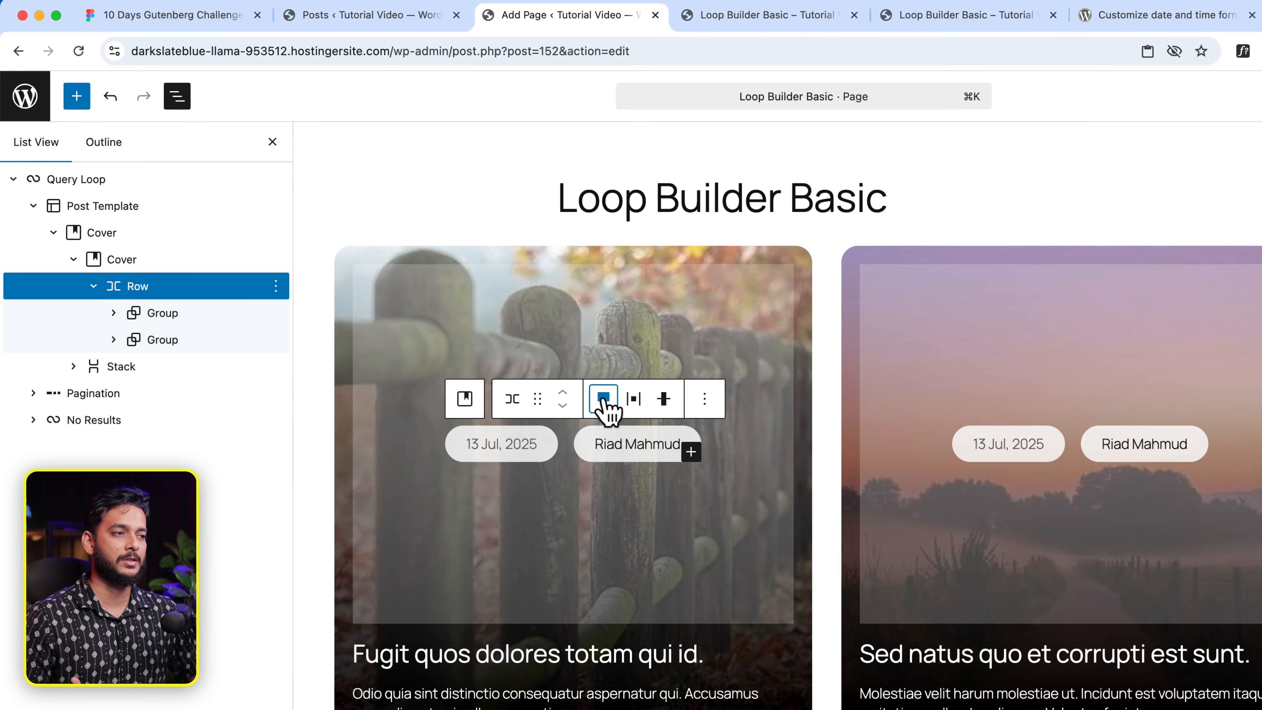
click(604, 399)
click(636, 452)
- Set the inner Cover's content position to top-left
click(454, 413)
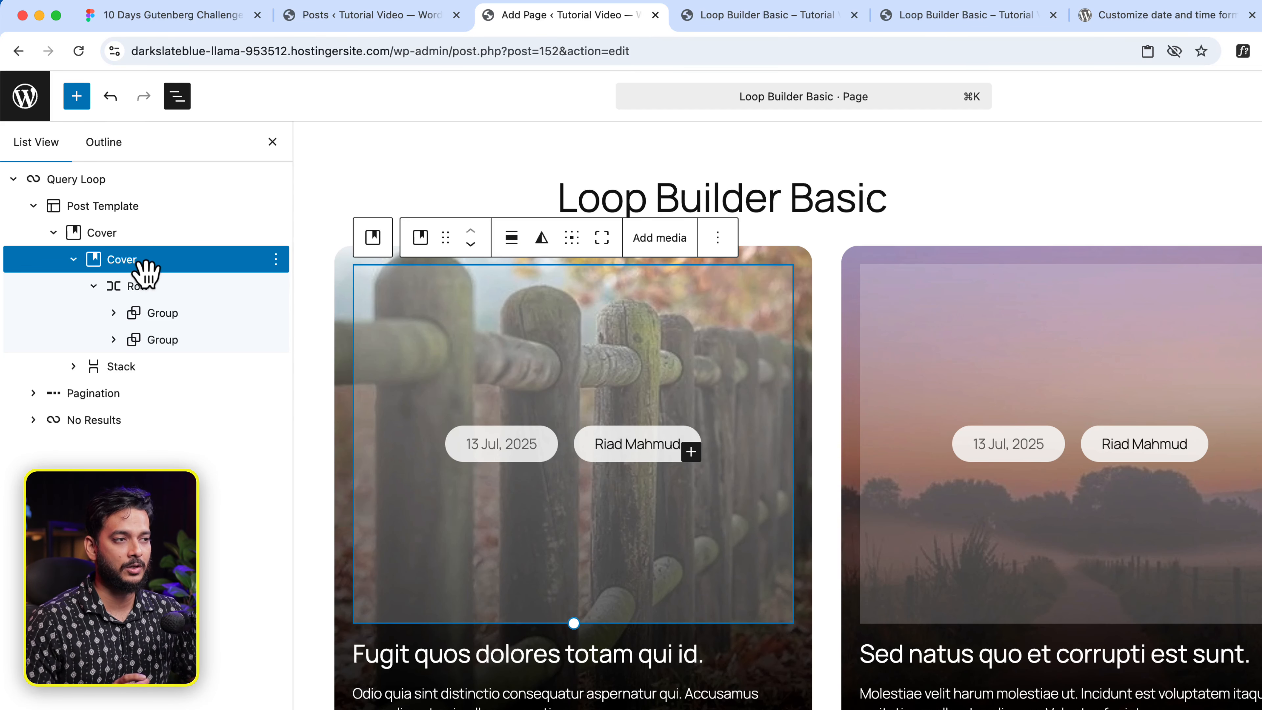
click(572, 239)
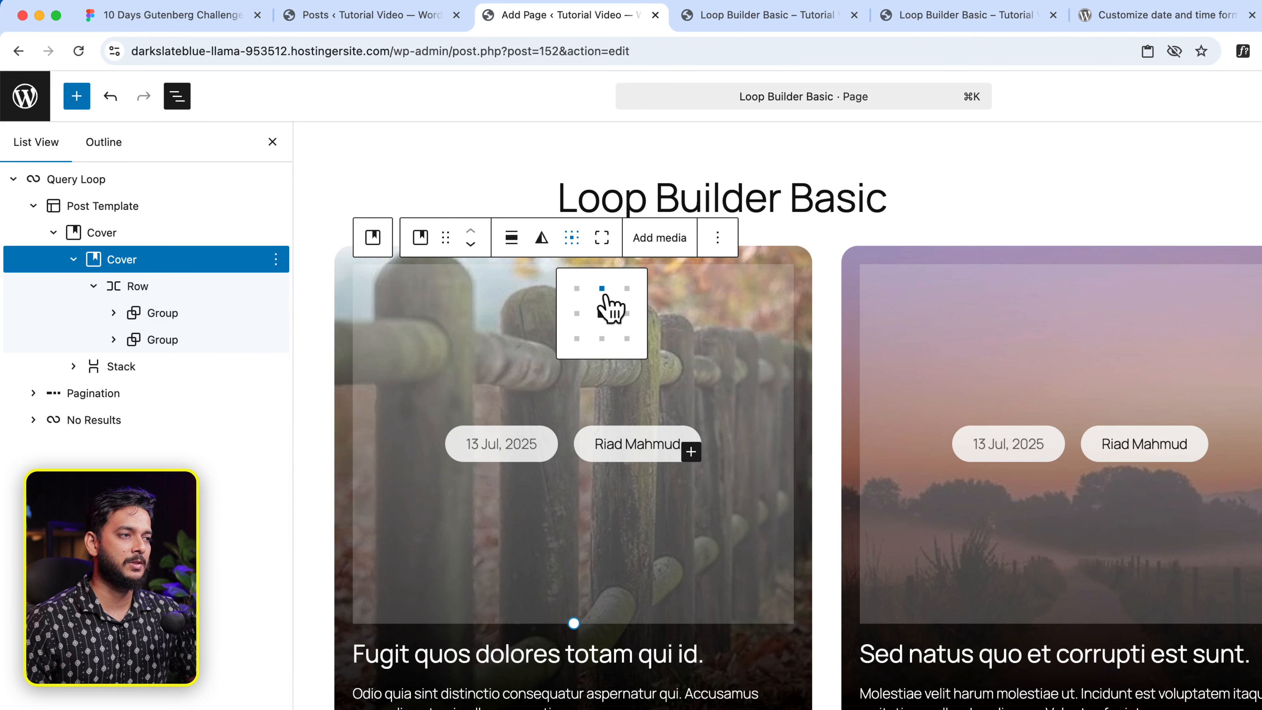
click(578, 290)
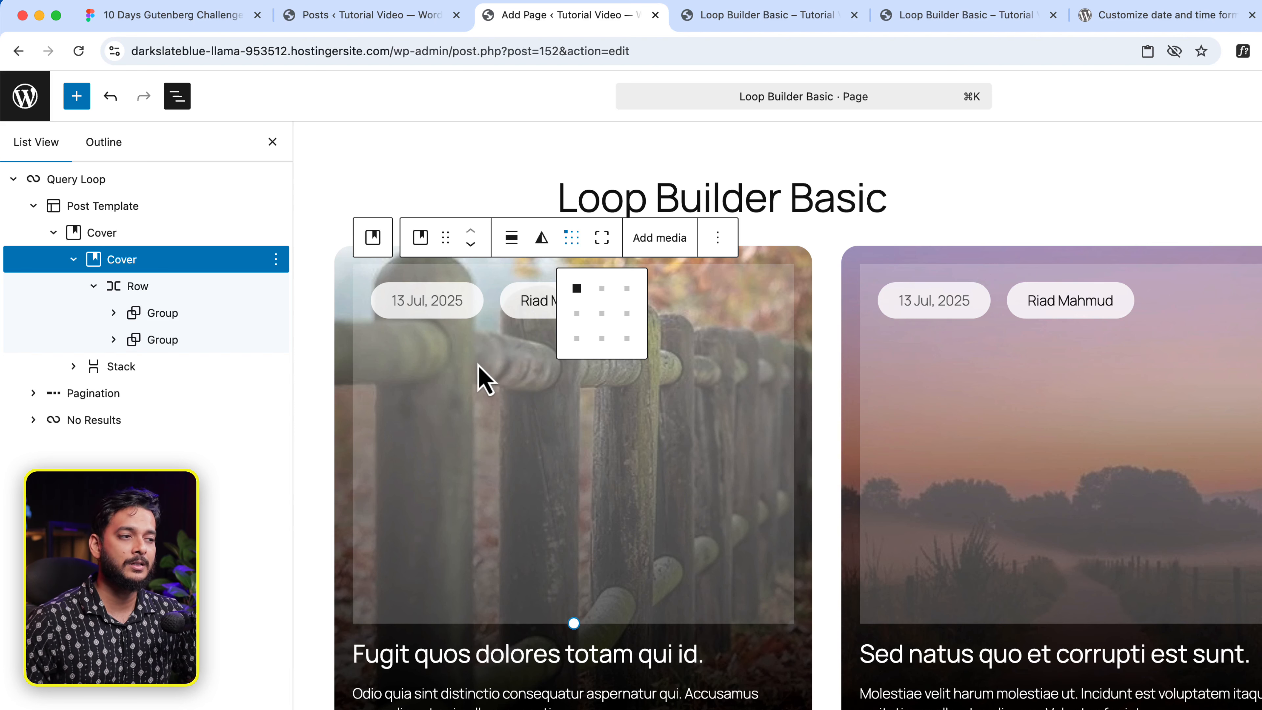
click(484, 380)
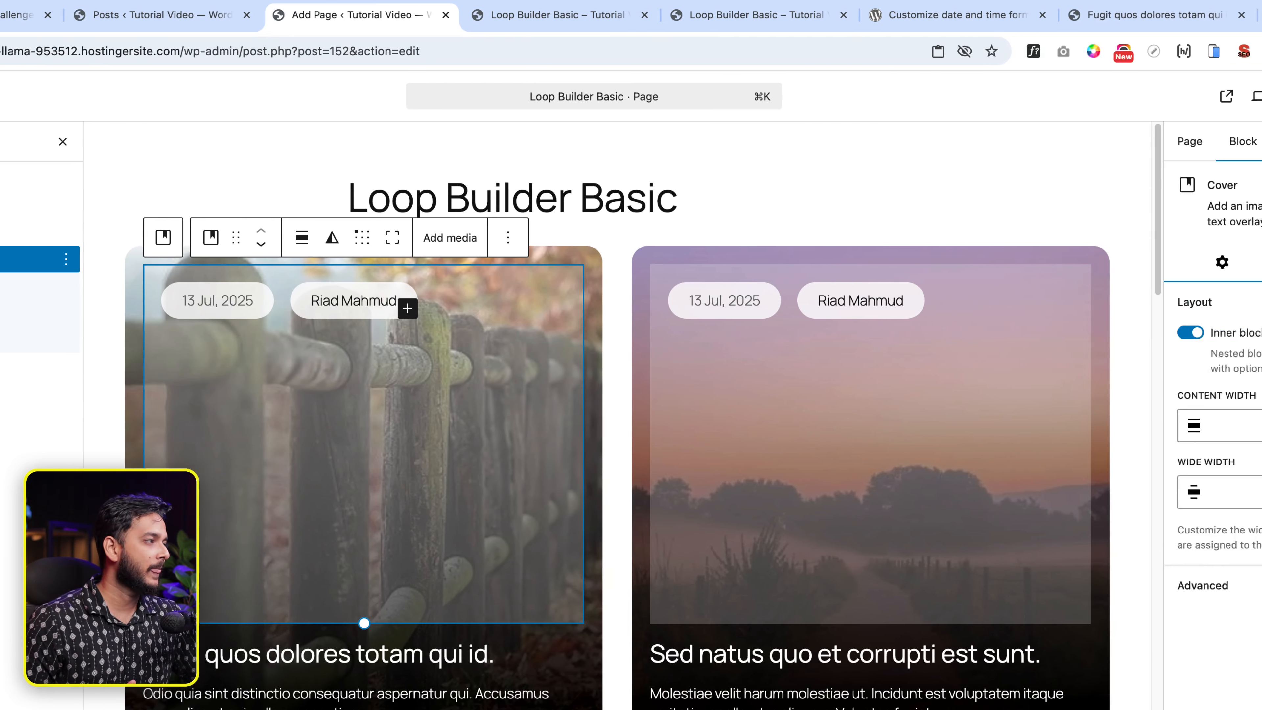
- Adjust the inner Cover's vertical padding and drag it shorter
click(1198, 263)
scroll(1151, 558, down, 1)
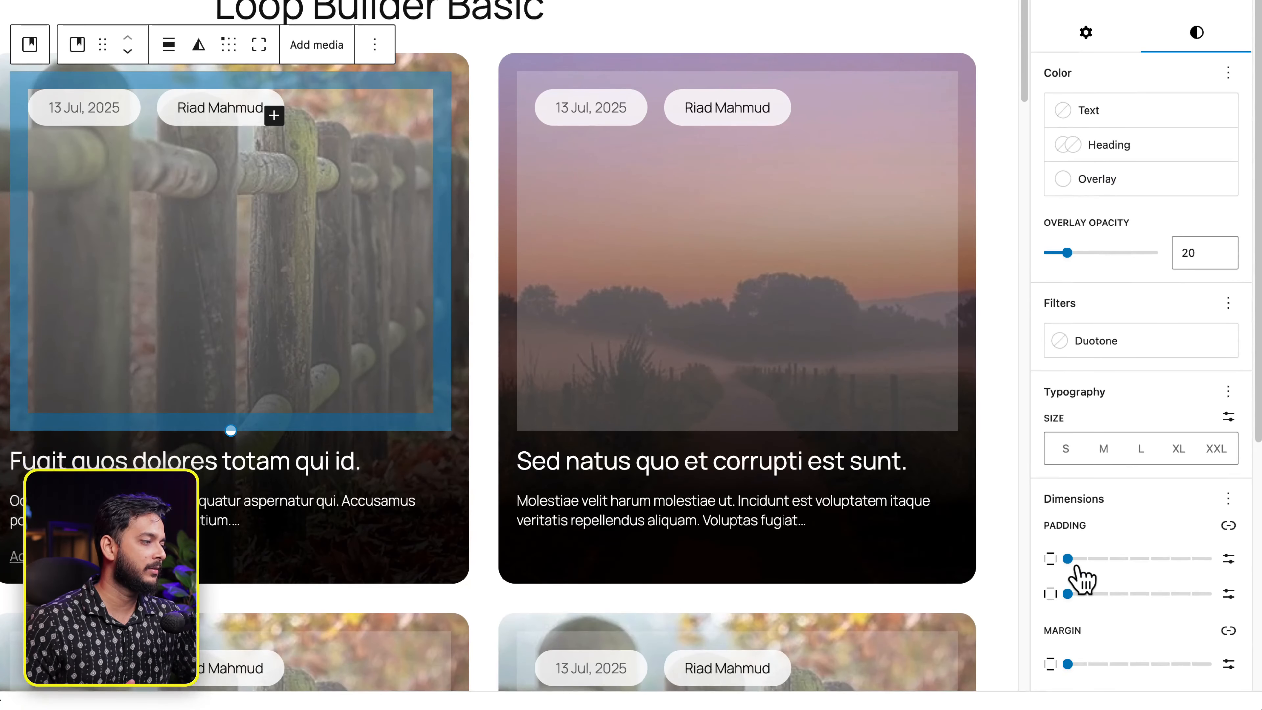
drag(1069, 634, 1055, 655)
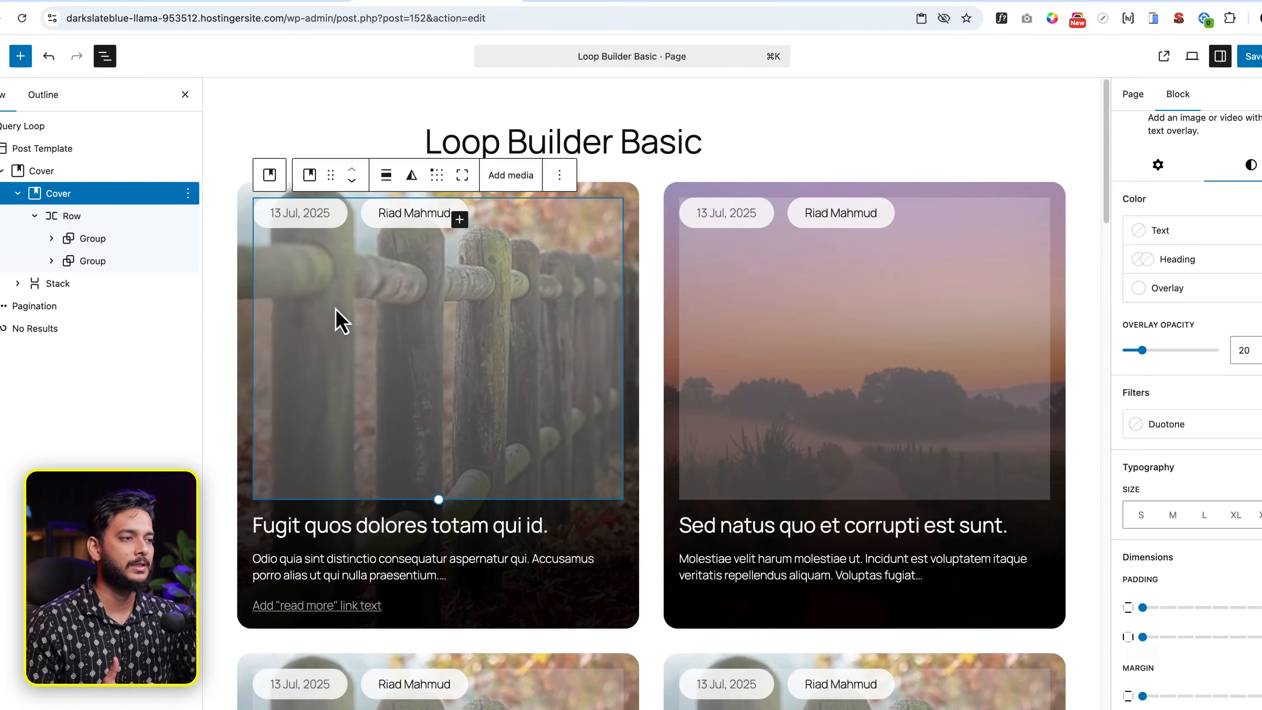
drag(438, 497, 438, 420)
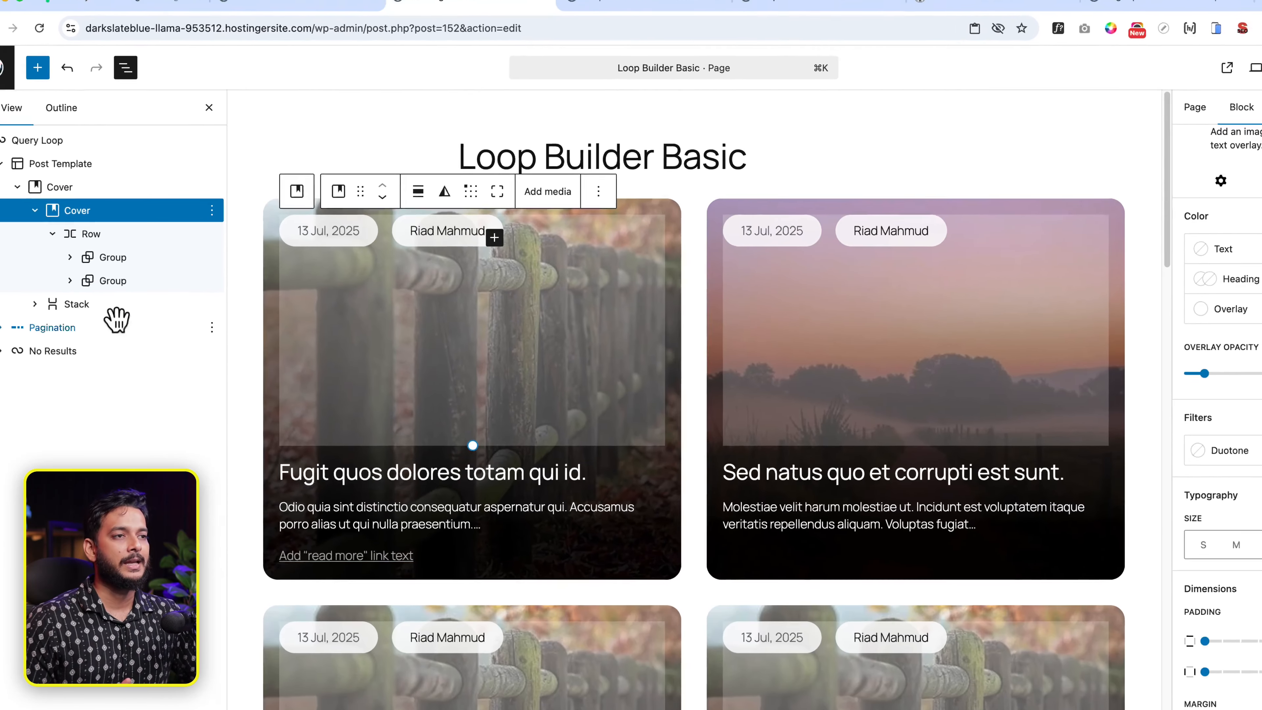
- Set the outer Cover's minimum height to 450 px and shrink the inner Cover to about 244 px
click(80, 187)
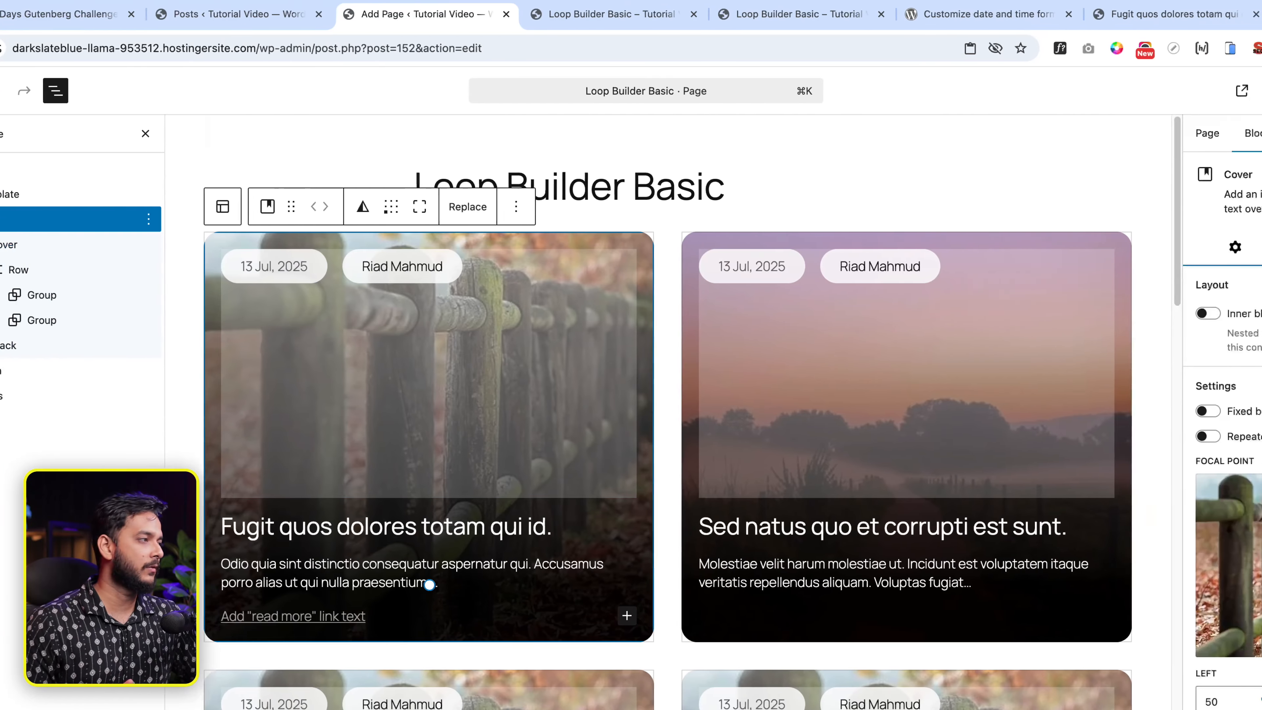
click(1201, 249)
scroll(1155, 512, down, 8)
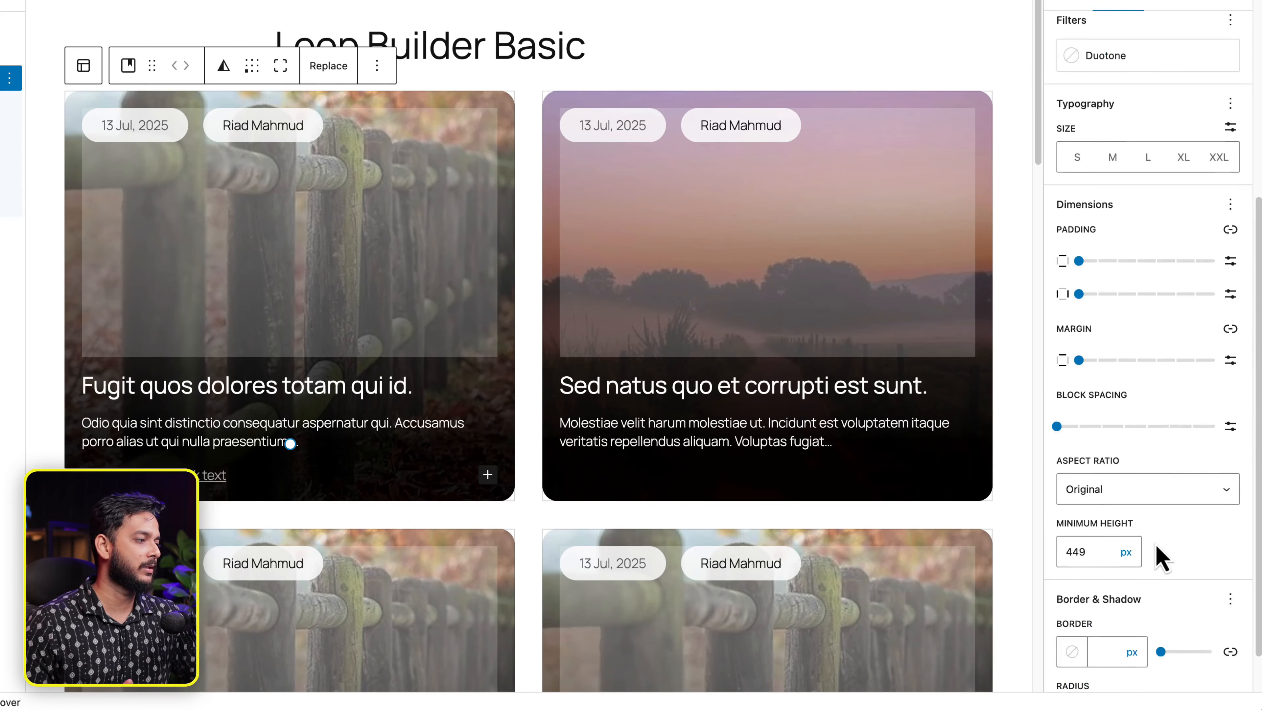
click(1077, 501)
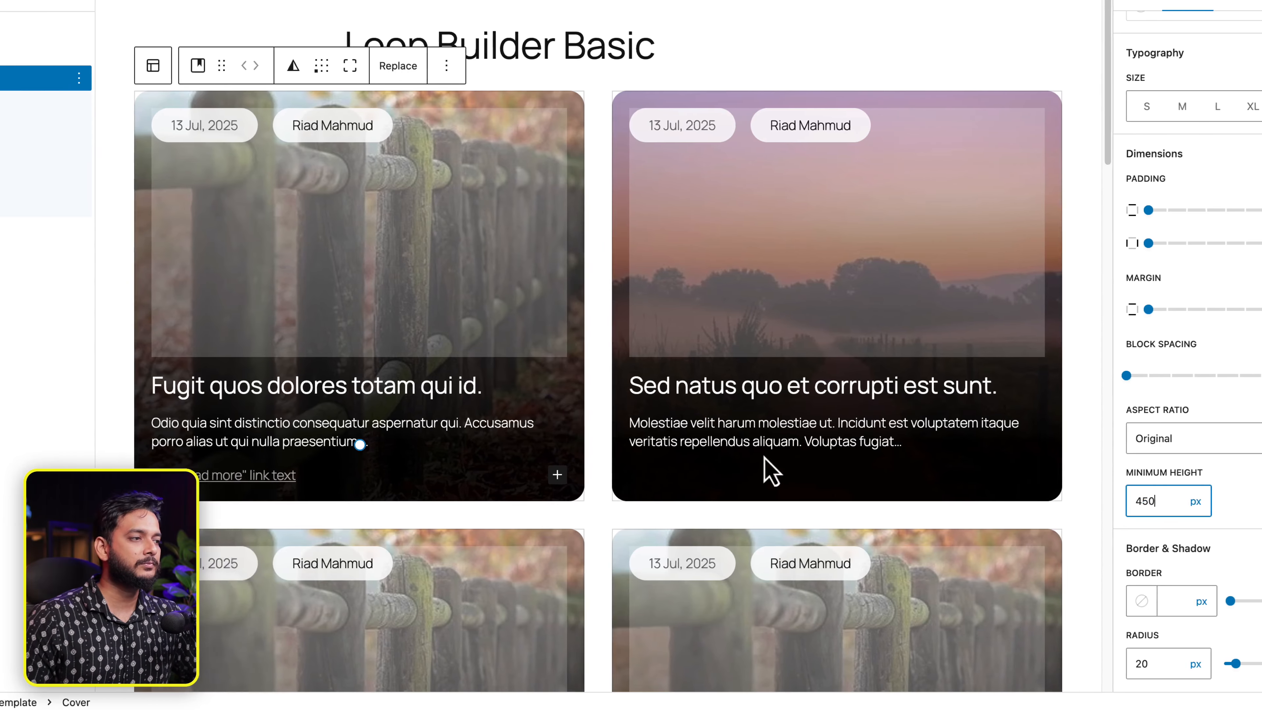
click(292, 288)
mouse_move(416, 356)
mouse_down()
mouse_move(438, 301)
mouse_move(451, 333)
mouse_move(412, 338)
mouse_move(416, 348)
mouse_up()
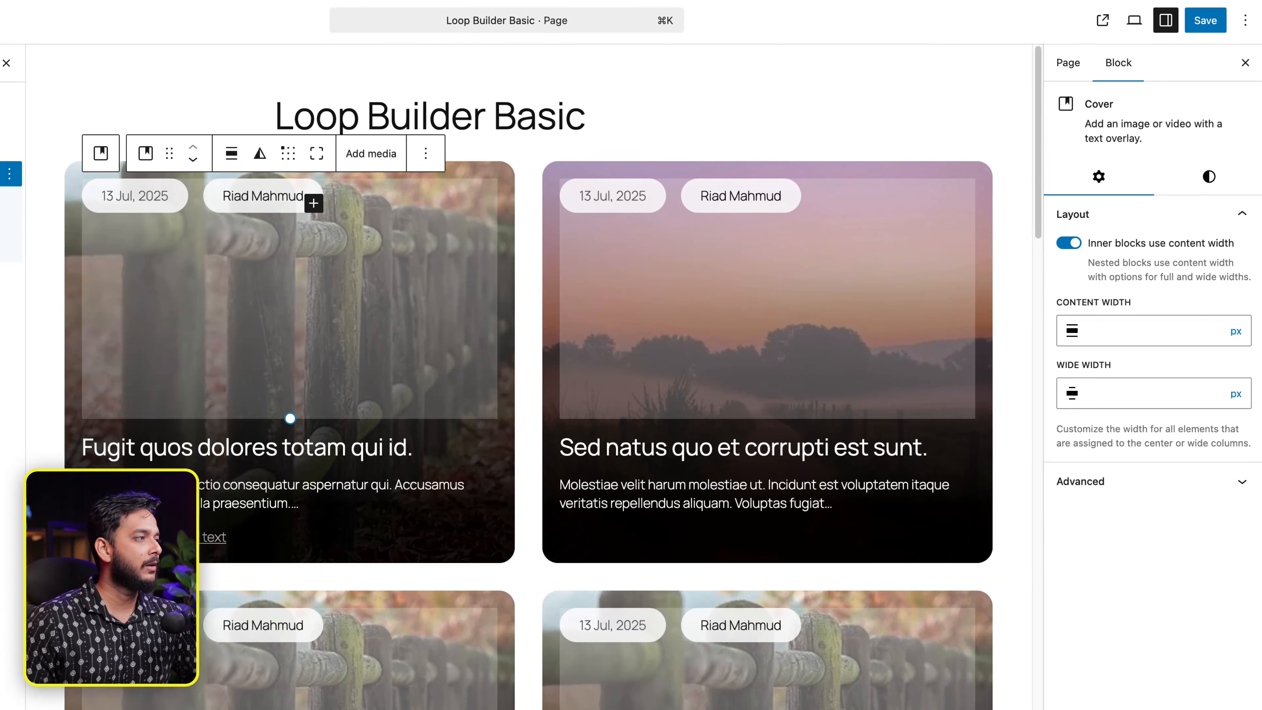
- Clear the inner Cover's white overlay colour, drop its opacity to 0, and save
click(1237, 185)
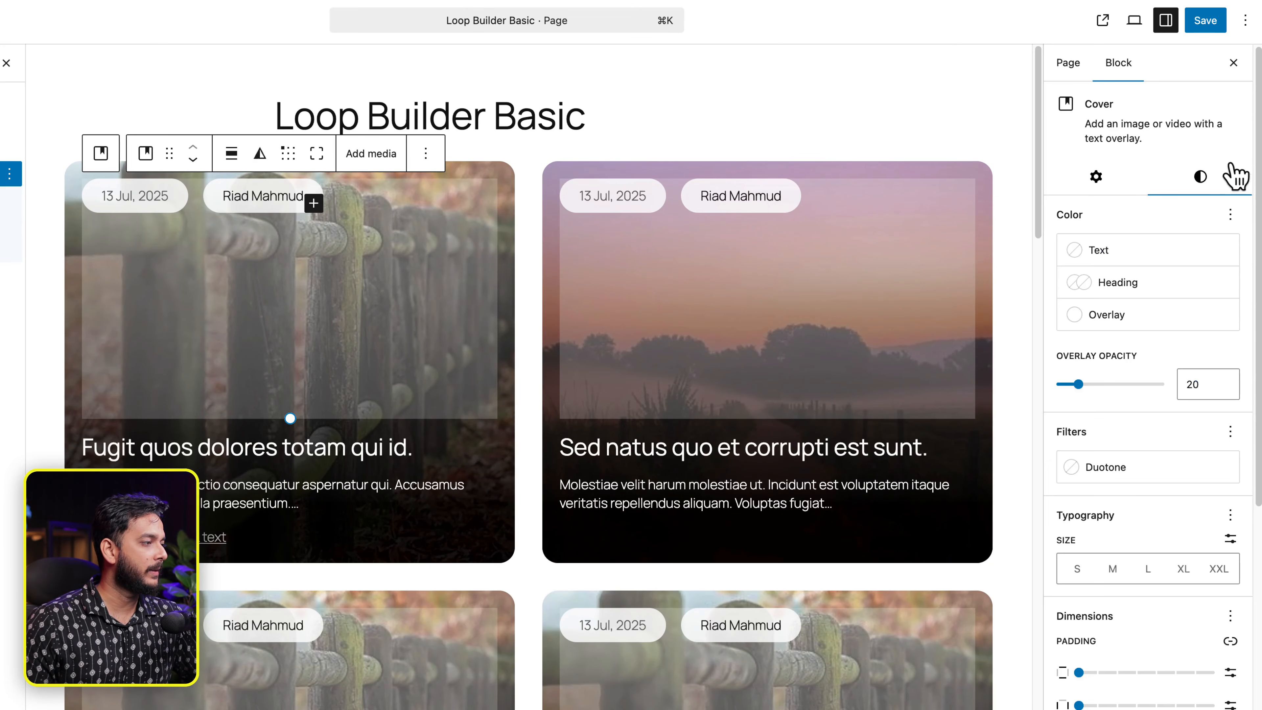
click(1164, 328)
click(1225, 314)
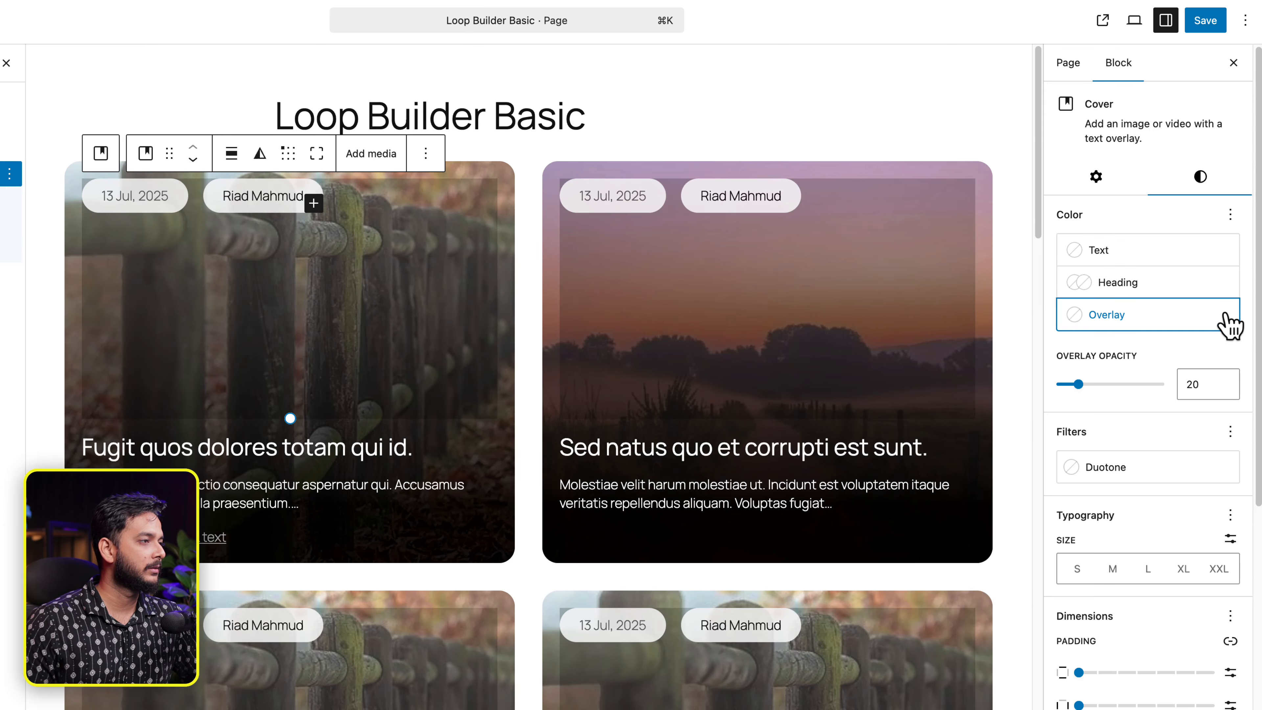
drag(1079, 384, 899, 401)
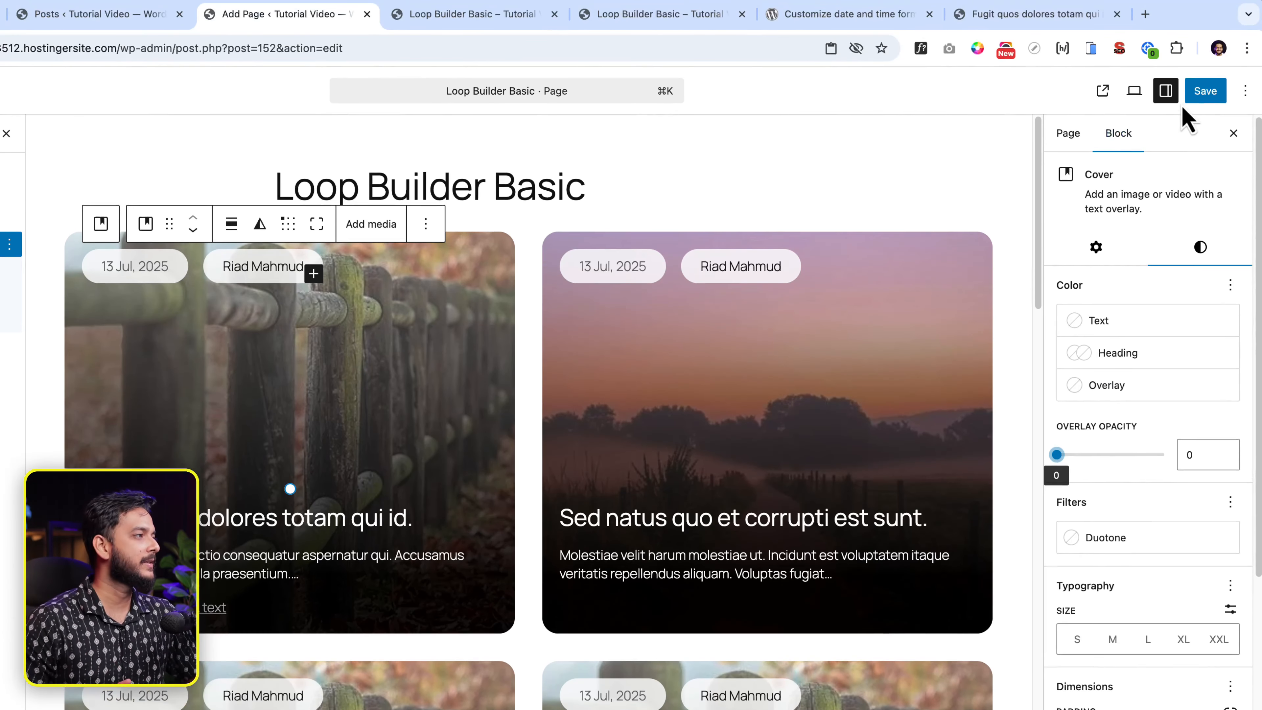
click(1207, 94)
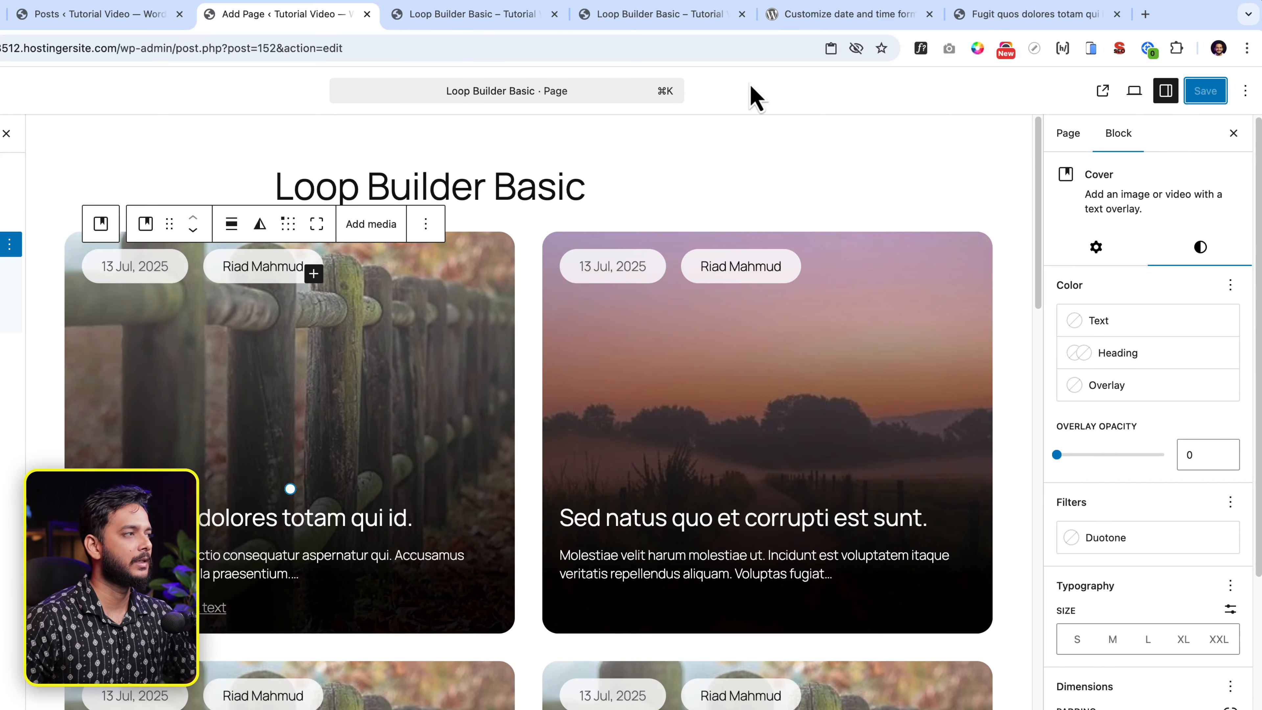
- Reload the live Loop Builder Basic page and scroll through the untinted post cards
click(508, 21)
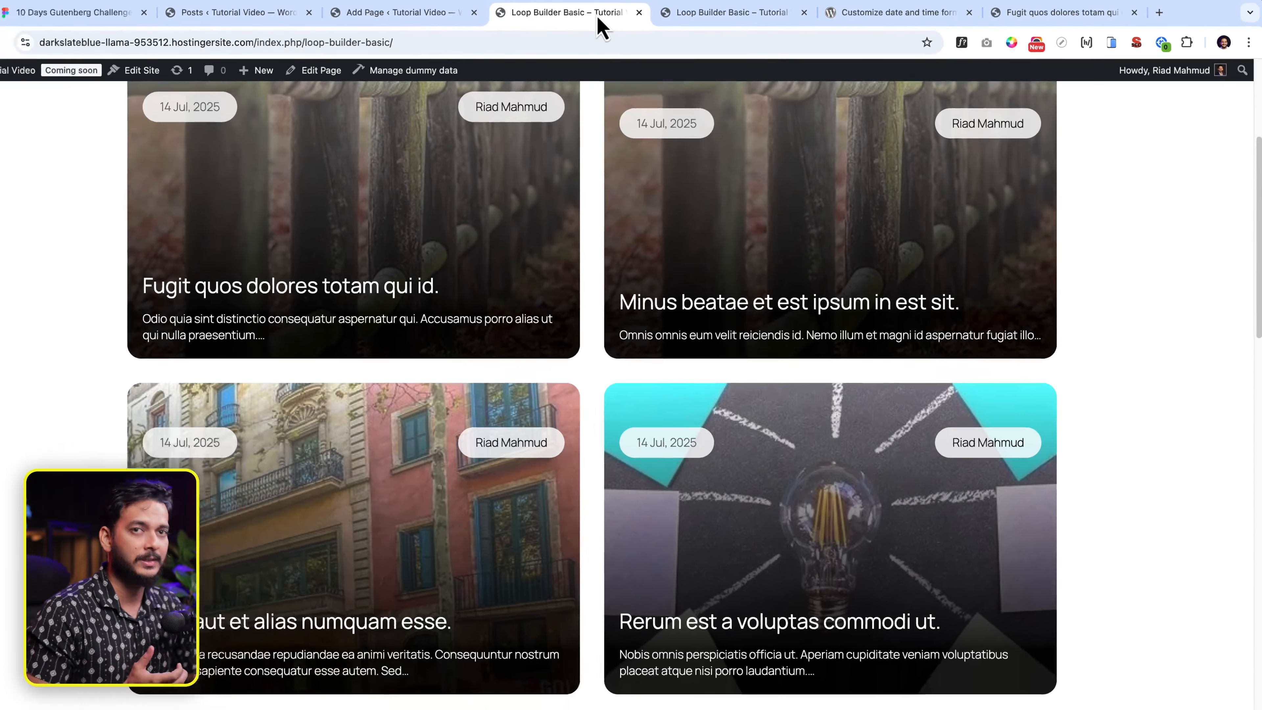
click(504, 51)
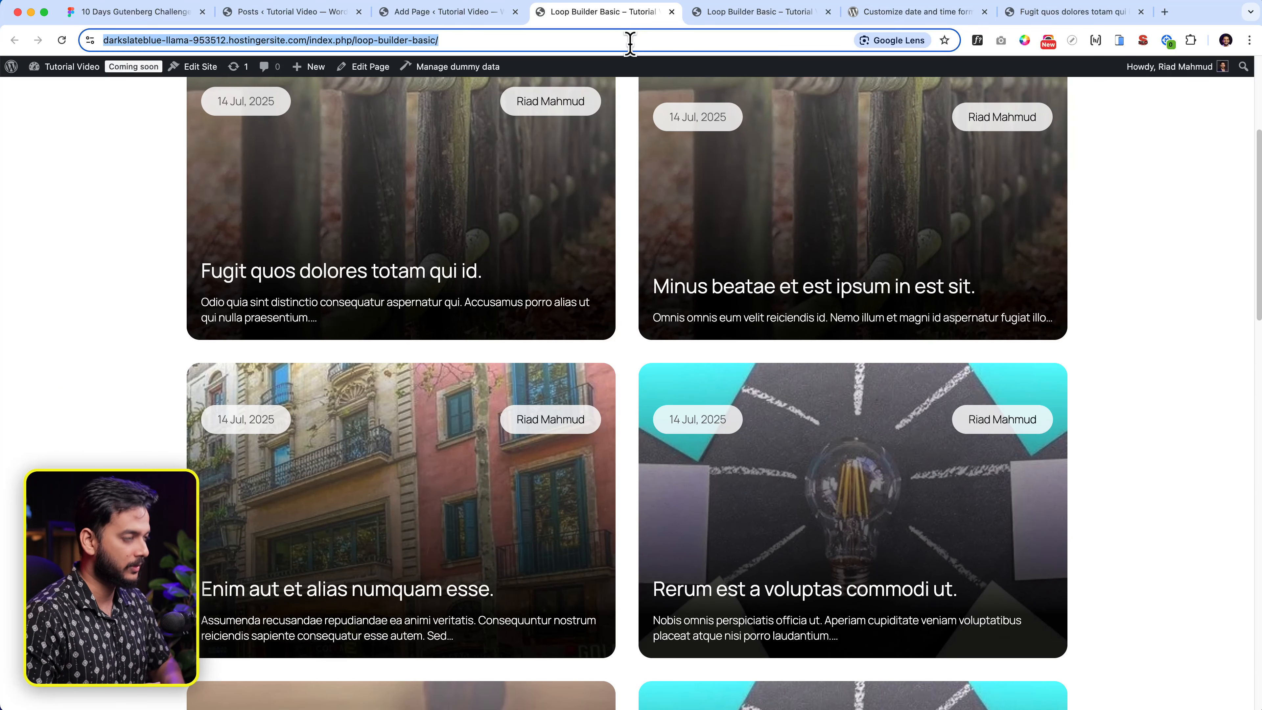
key(Return)
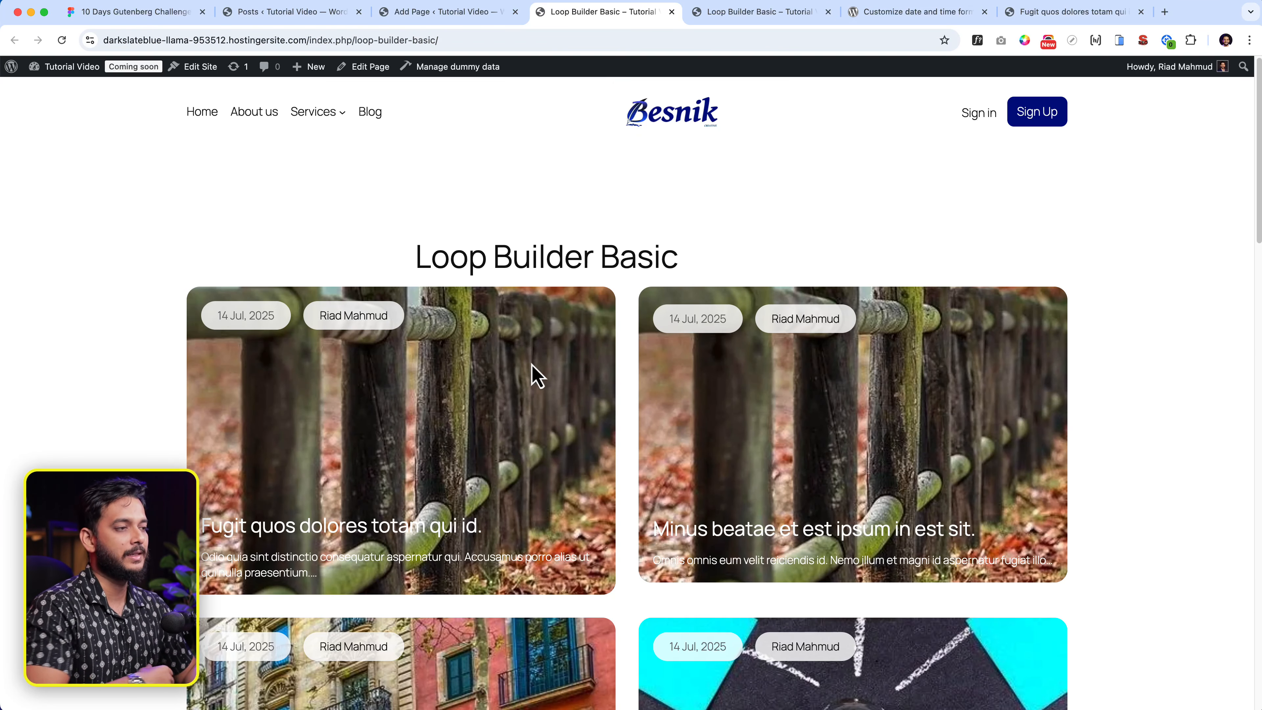
scroll(507, 344, down, 1)
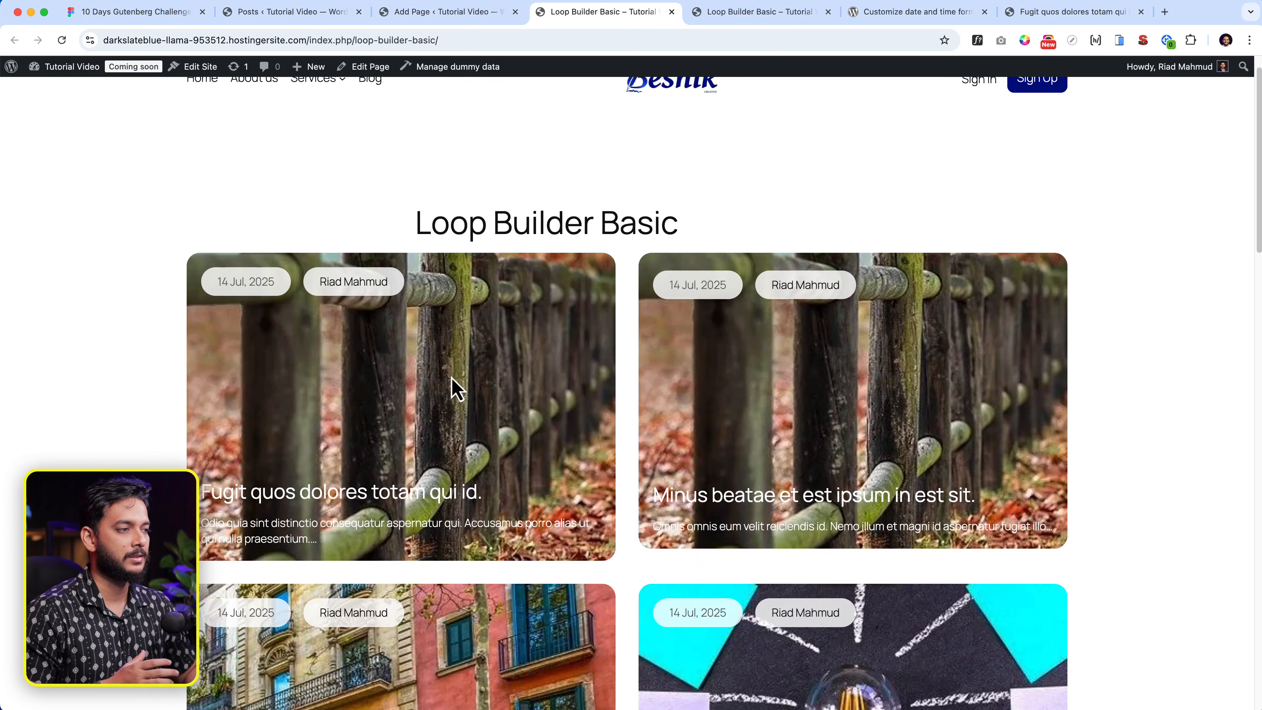
scroll(454, 385, down, 10)
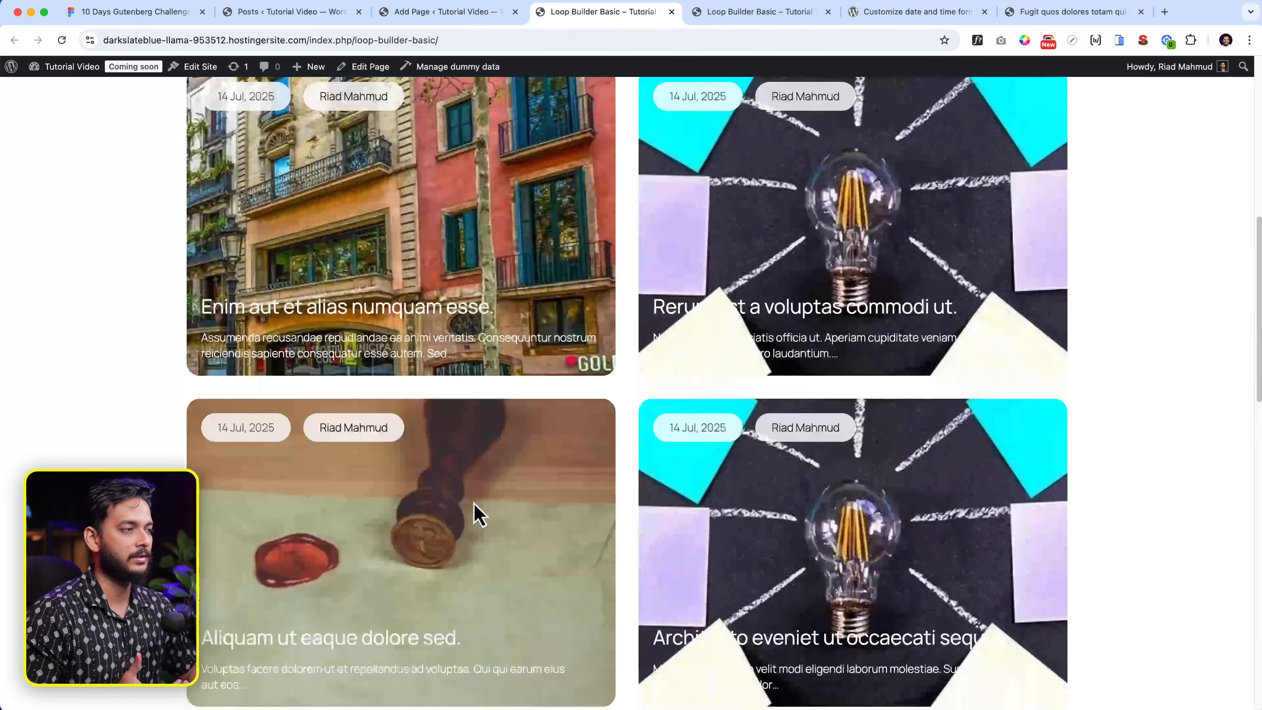
scroll(475, 512, down, 3)
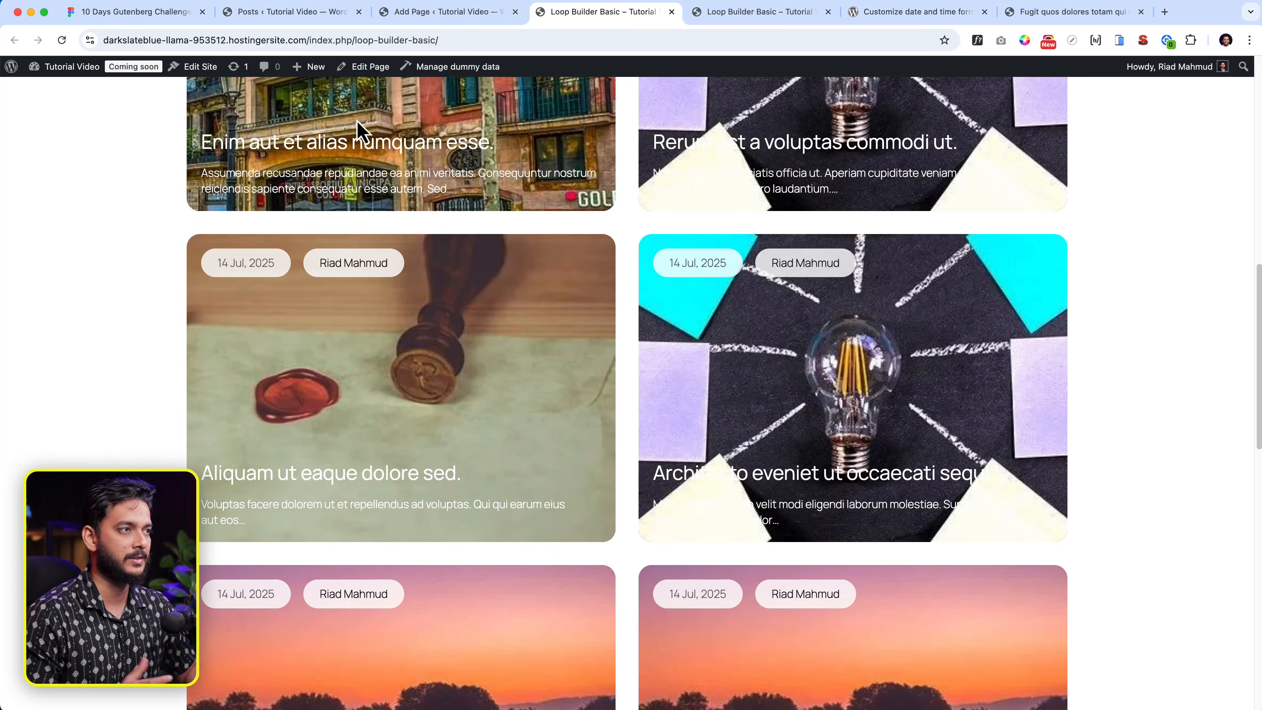
- Set the outer Cover's overlay opacity to 100 and save the page
click(447, 12)
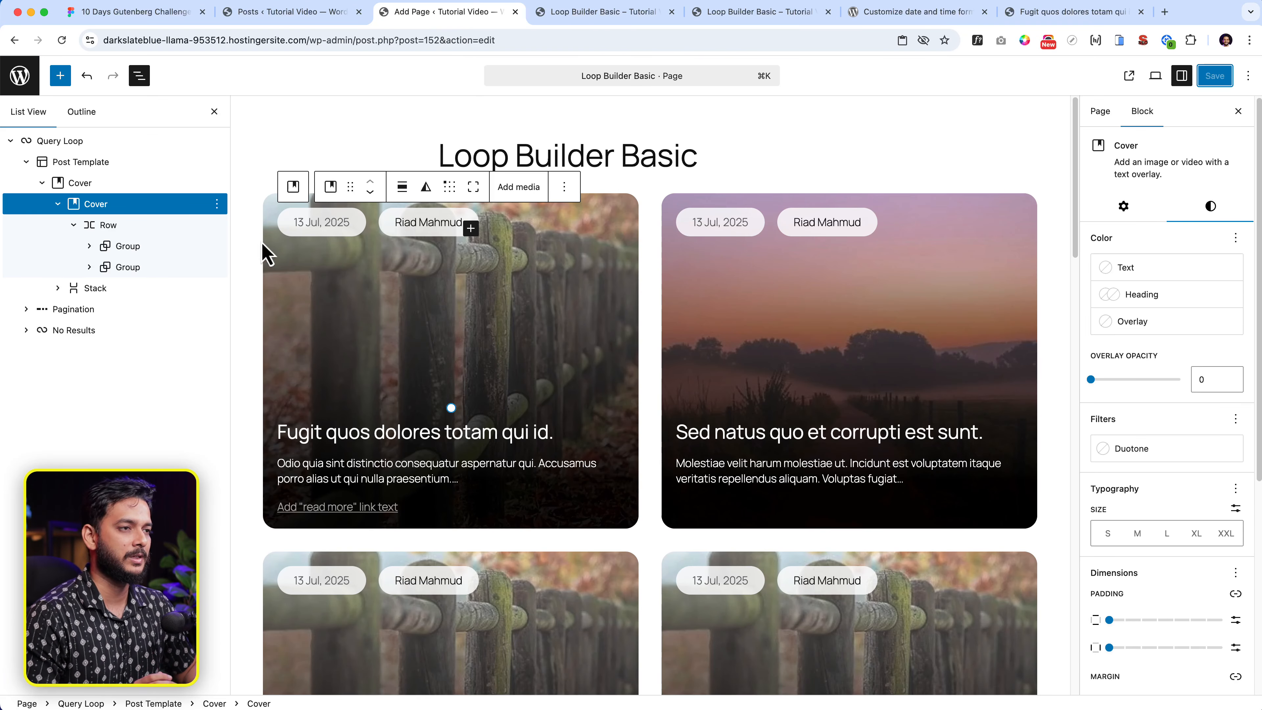
click(124, 192)
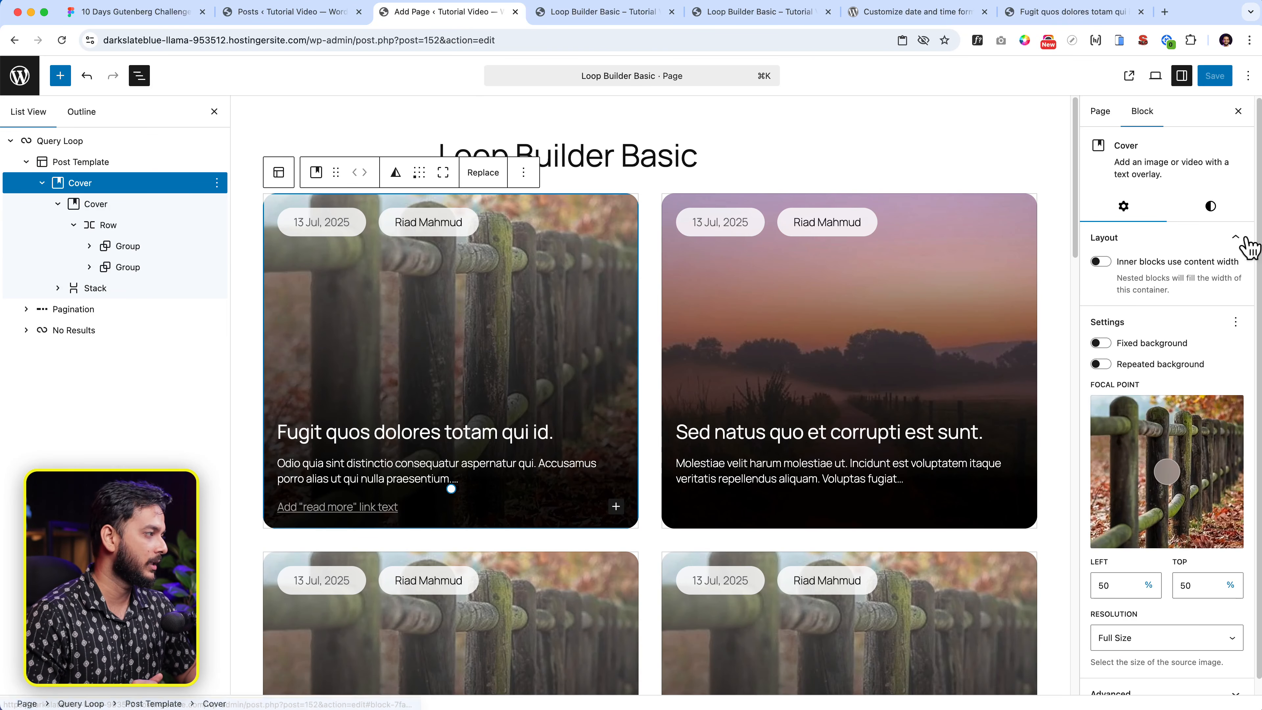
click(1210, 205)
mouse_move(1179, 380)
mouse_down()
mouse_move(1160, 382)
mouse_move(1200, 390)
mouse_up()
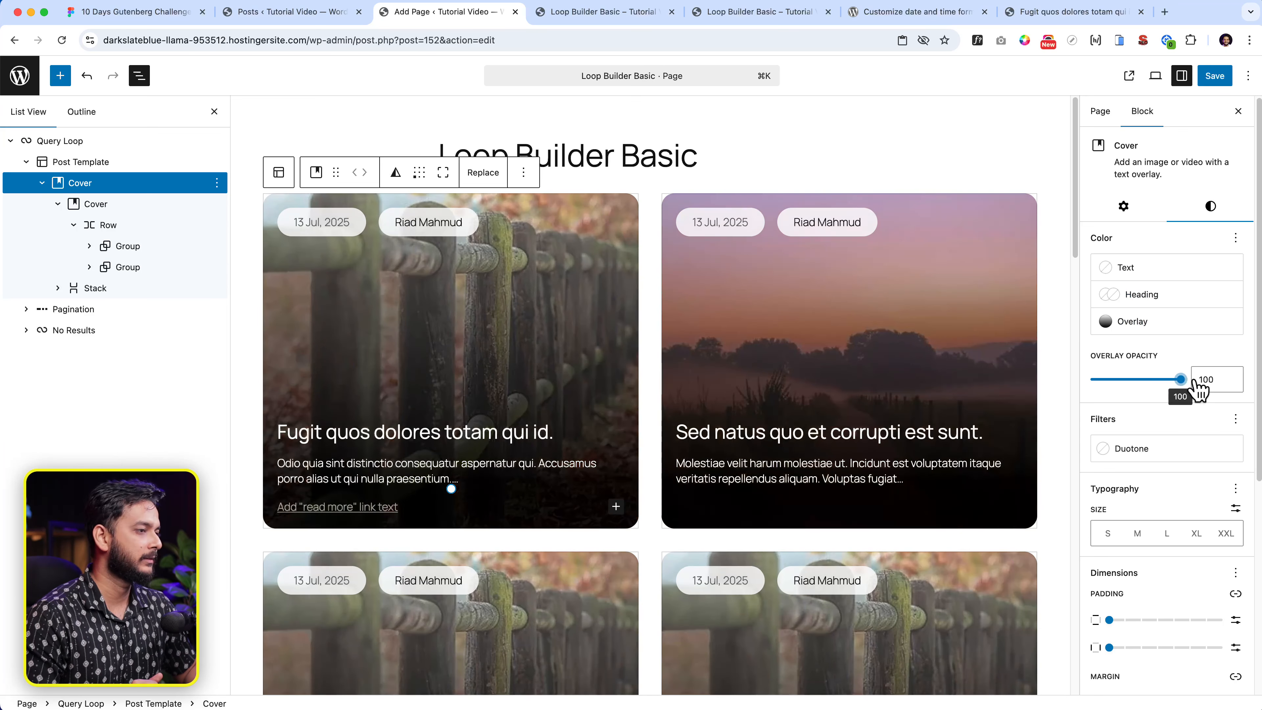
click(1215, 76)
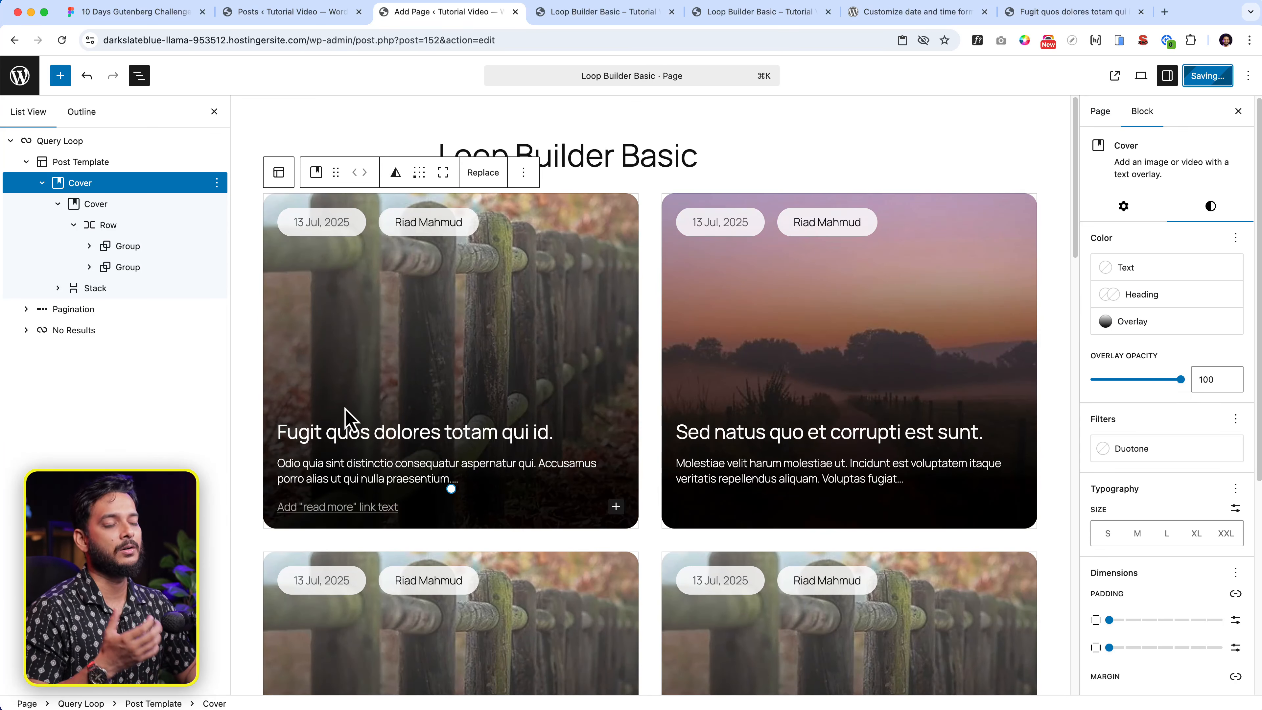
- Keep the inner Cover's overlay opacity at 0, save, and return to the live page
click(332, 403)
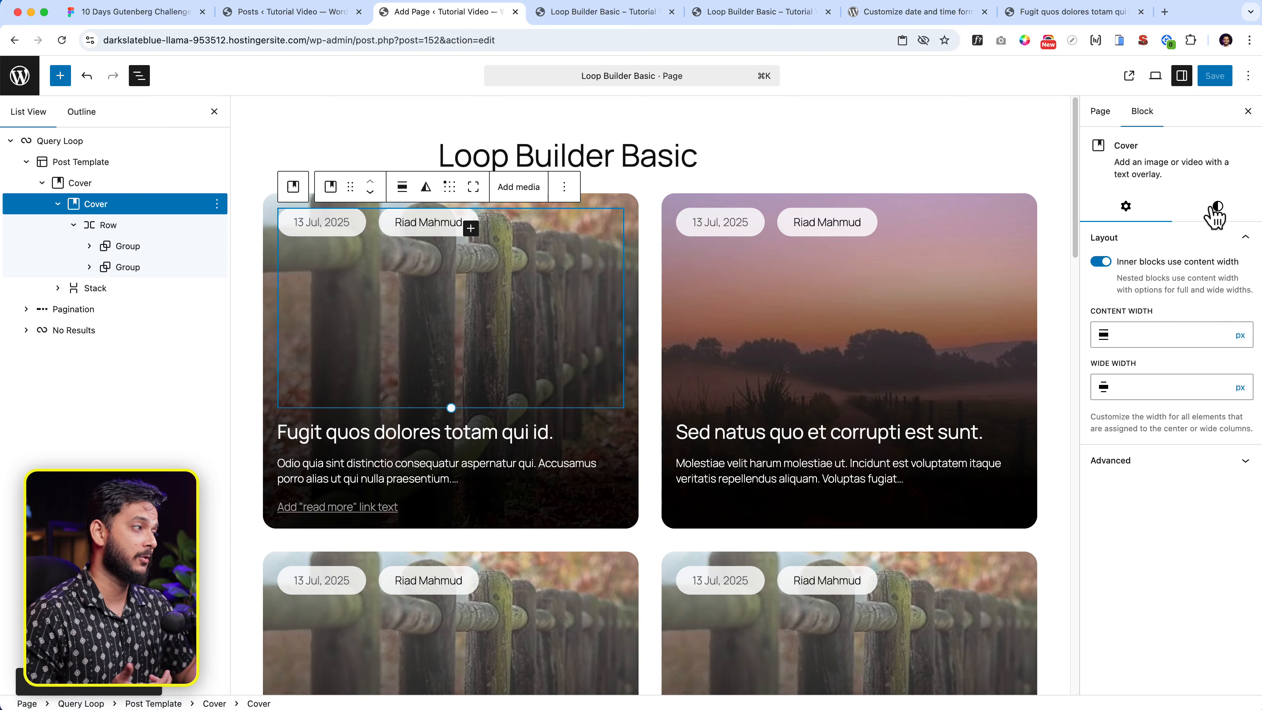
click(1218, 213)
mouse_move(1092, 379)
mouse_down()
mouse_move(1190, 395)
mouse_move(1027, 380)
mouse_move(1119, 389)
mouse_move(1078, 380)
mouse_up()
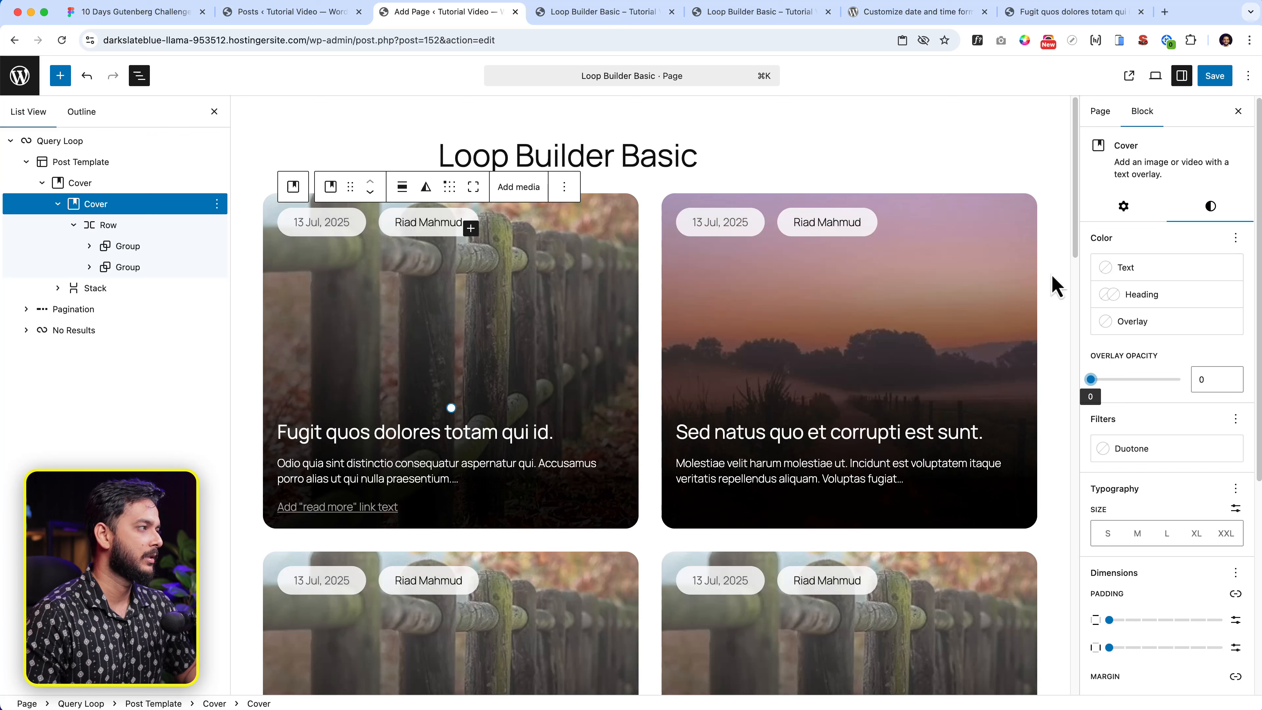
click(1215, 77)
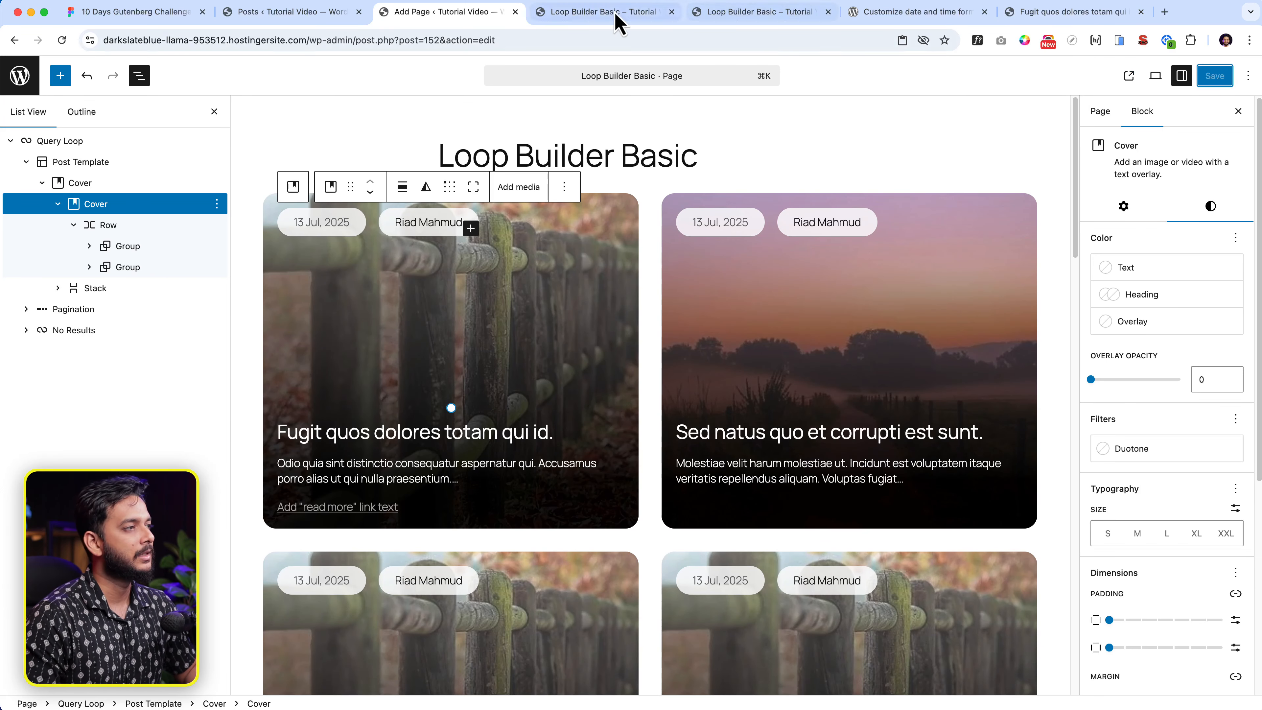
click(601, 13)
click(593, 40)
key(Return)
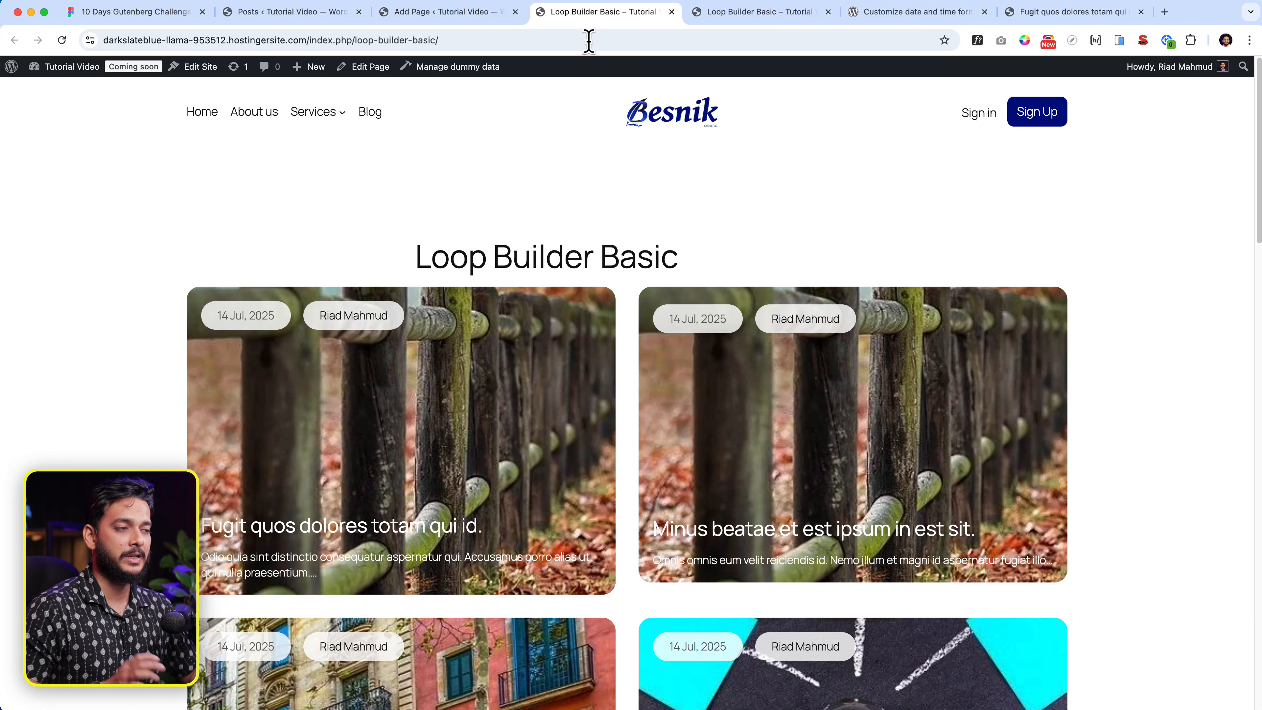
scroll(493, 410, down, 2)
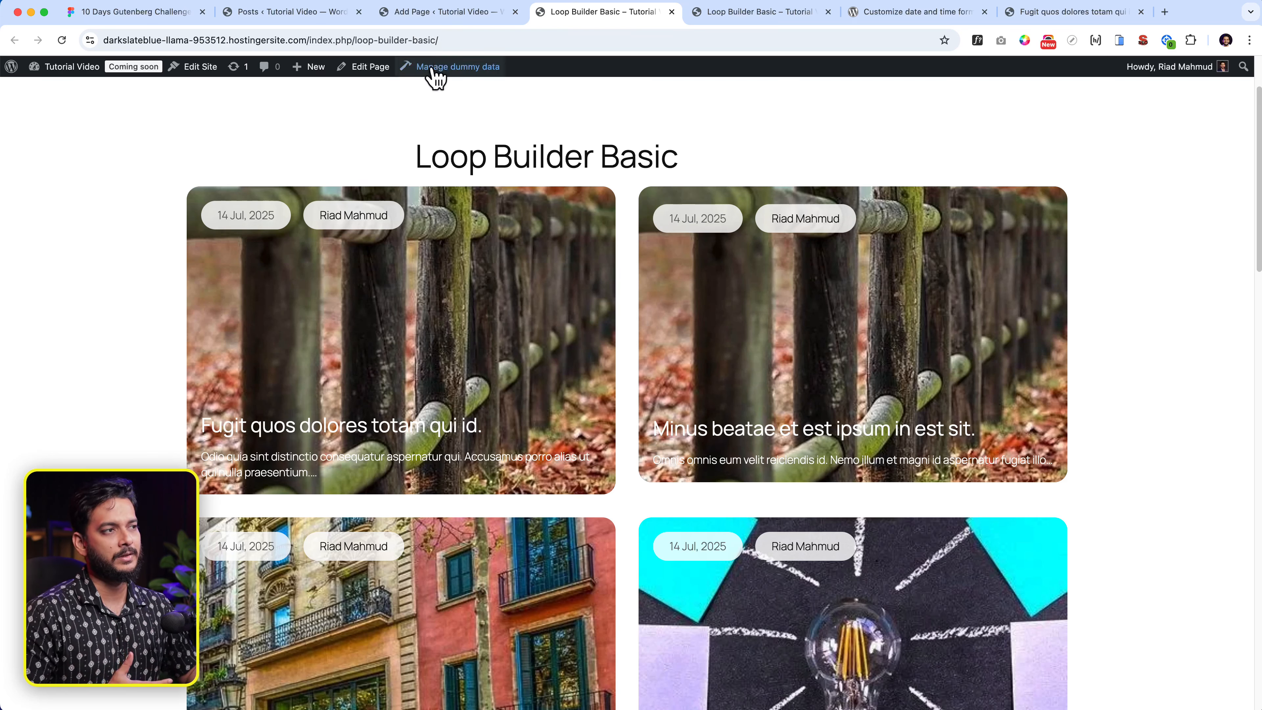
click(456, 15)
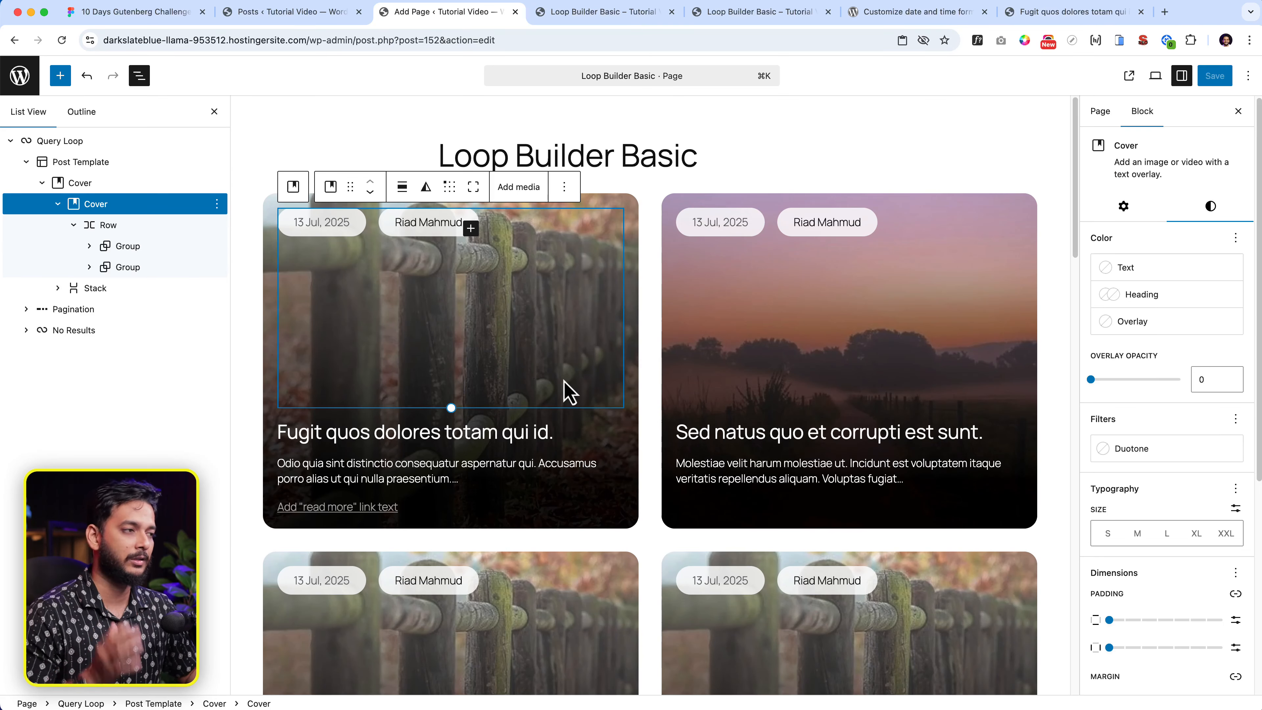
- Move the nested Cover out below the pill row in List View and delete it
click(275, 345)
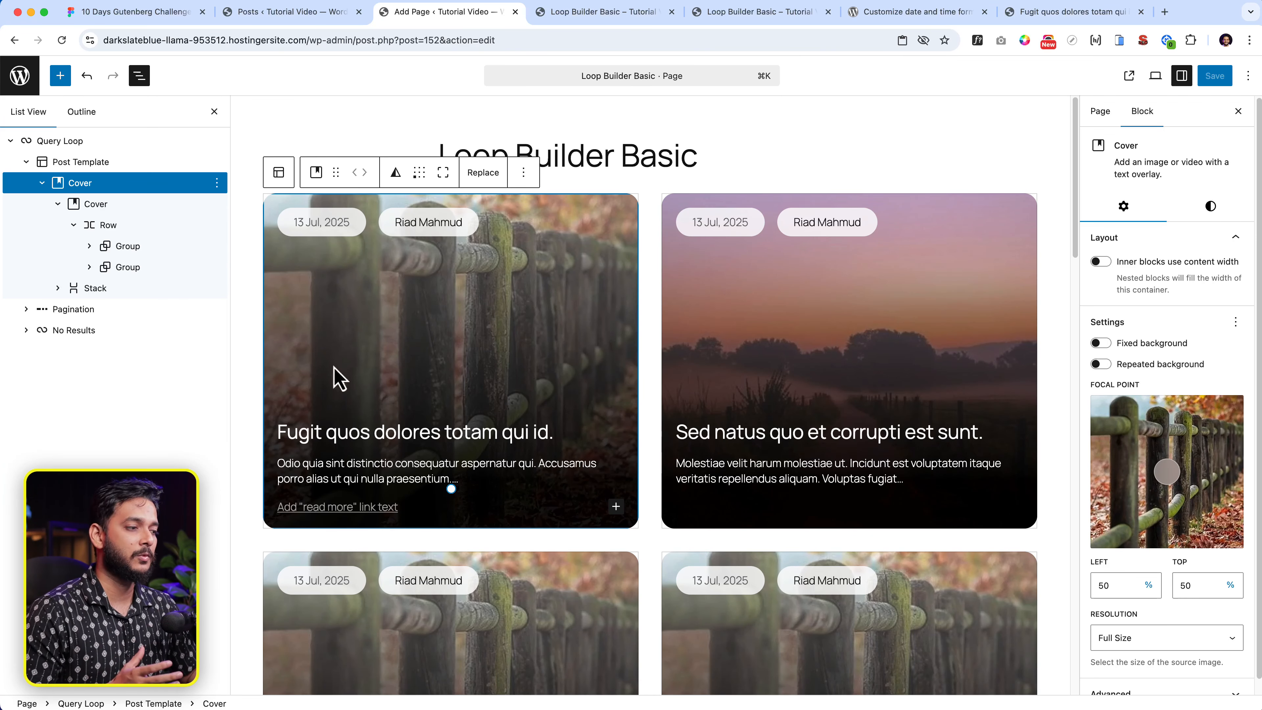
scroll(484, 423, down, 6)
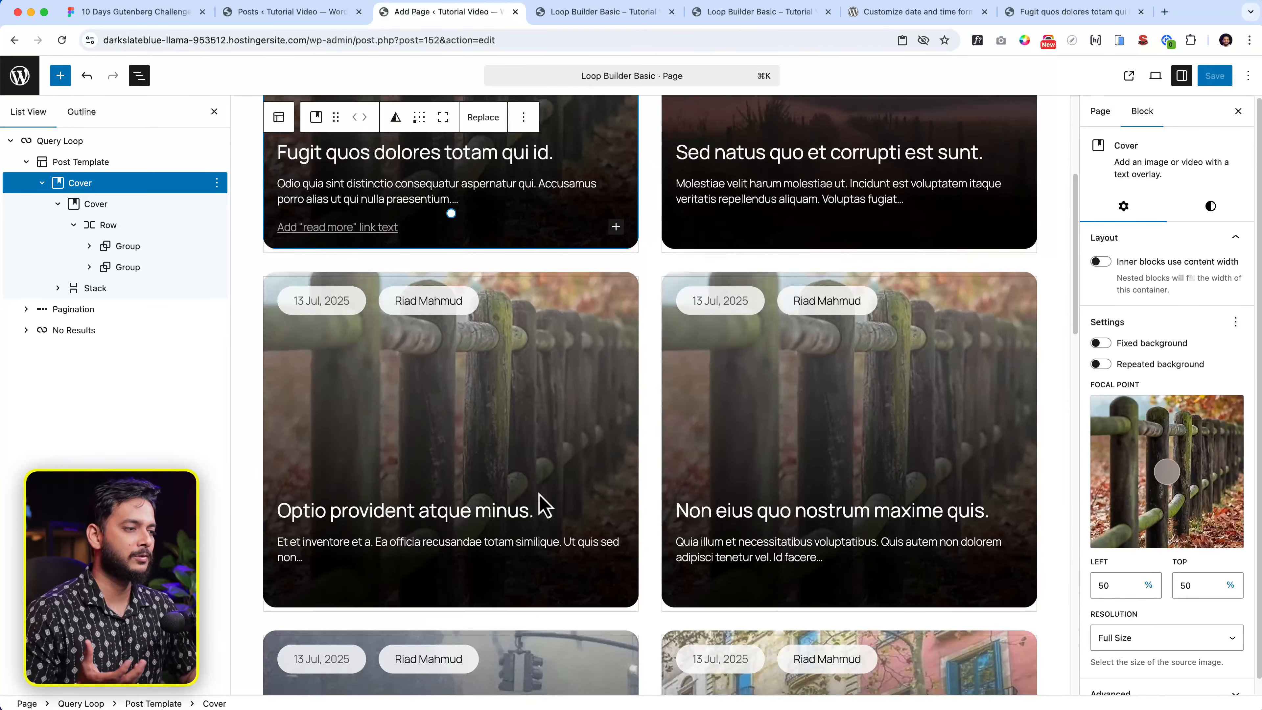
scroll(544, 504, down, 3)
scroll(541, 508, down, 3)
scroll(541, 507, up, 7)
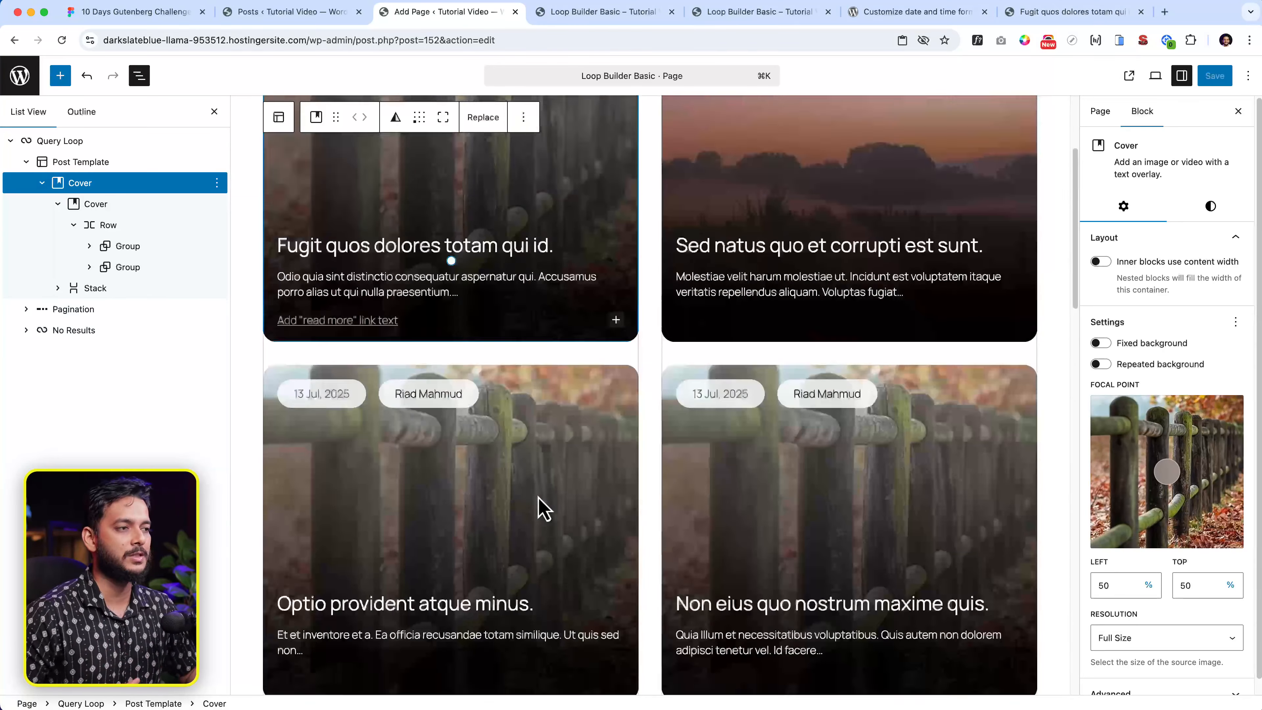
scroll(353, 443, up, 1)
scroll(365, 423, up, 3)
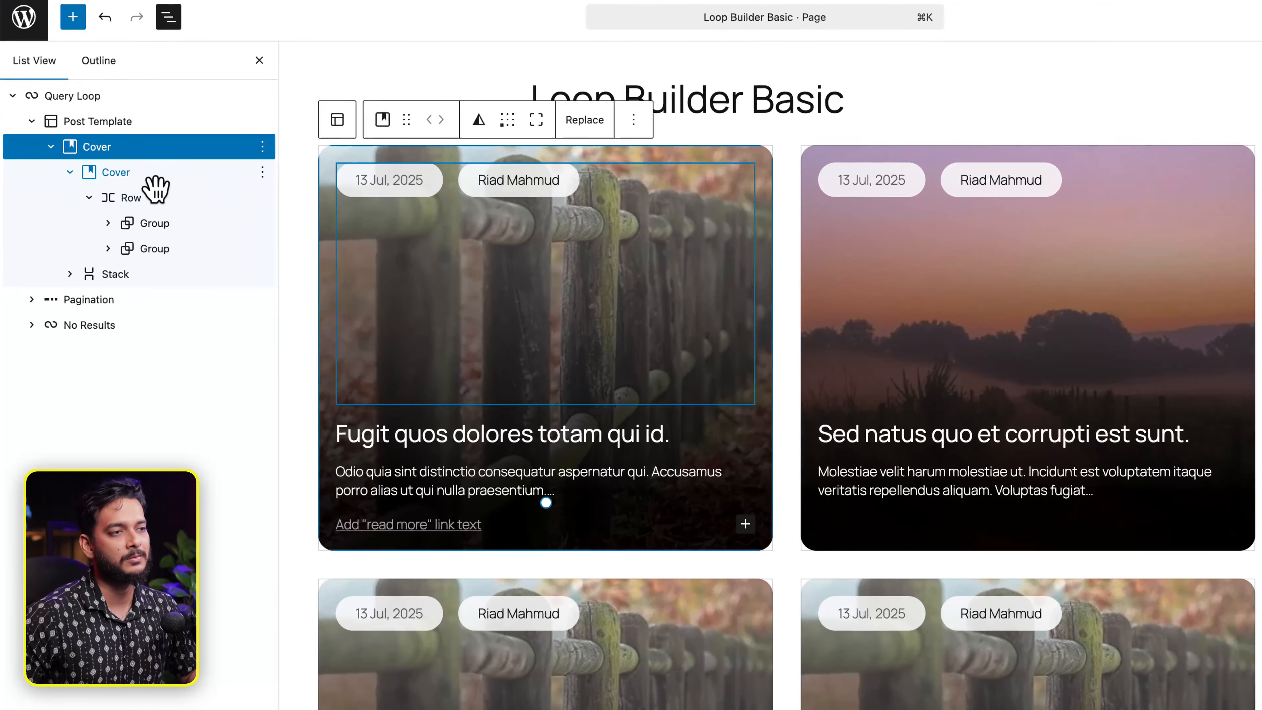
click(119, 205)
drag(138, 216, 141, 189)
click(262, 248)
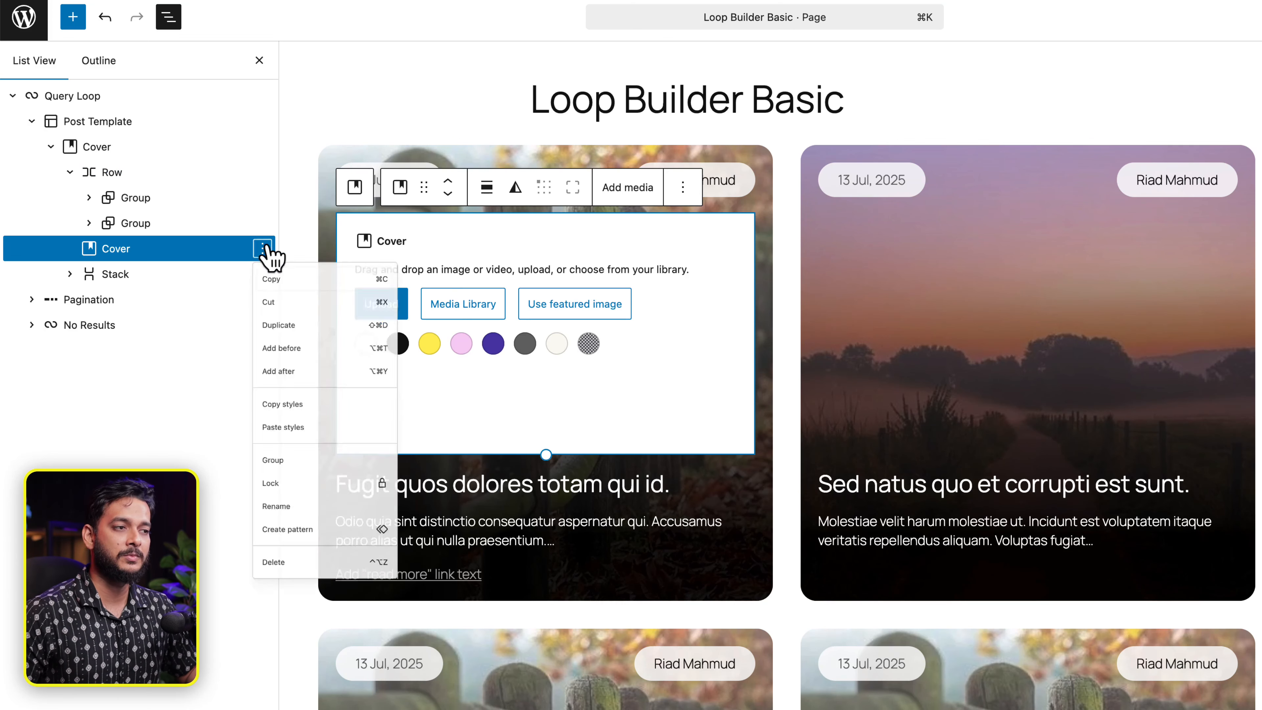
click(288, 689)
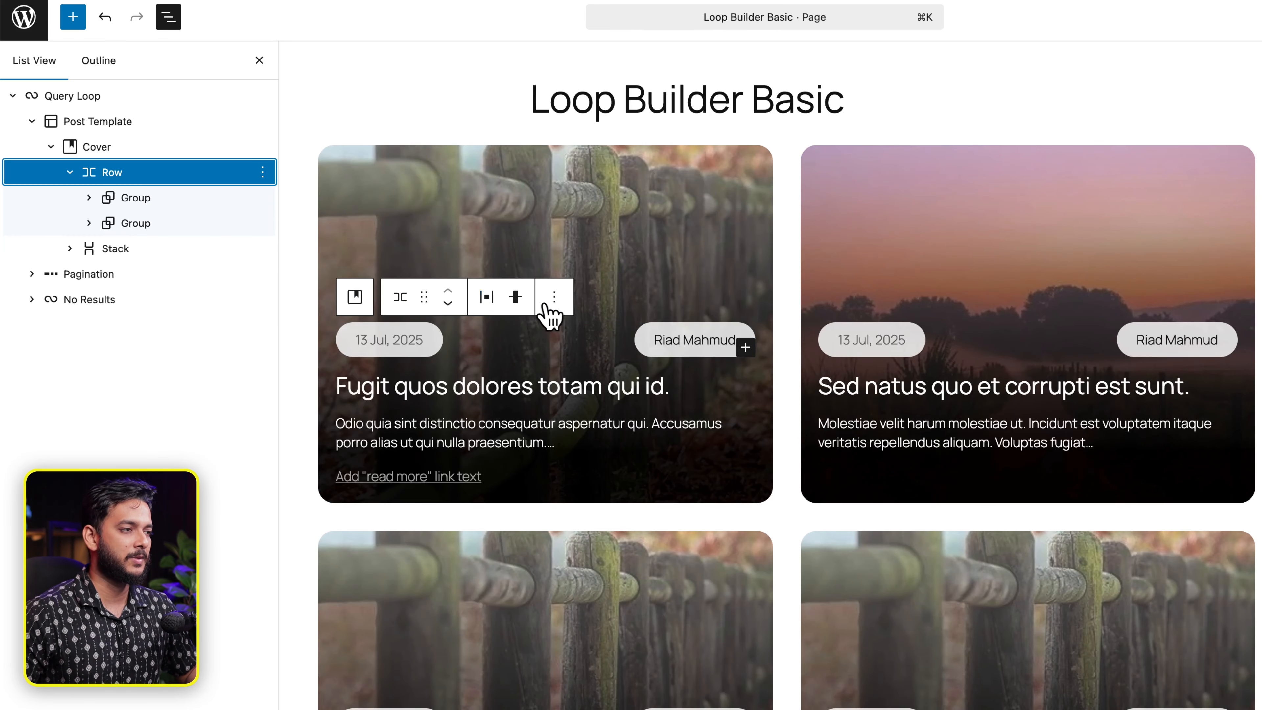
- Add a Spacer after the pill row, stretch it to 256 px, and save
click(555, 296)
click(600, 481)
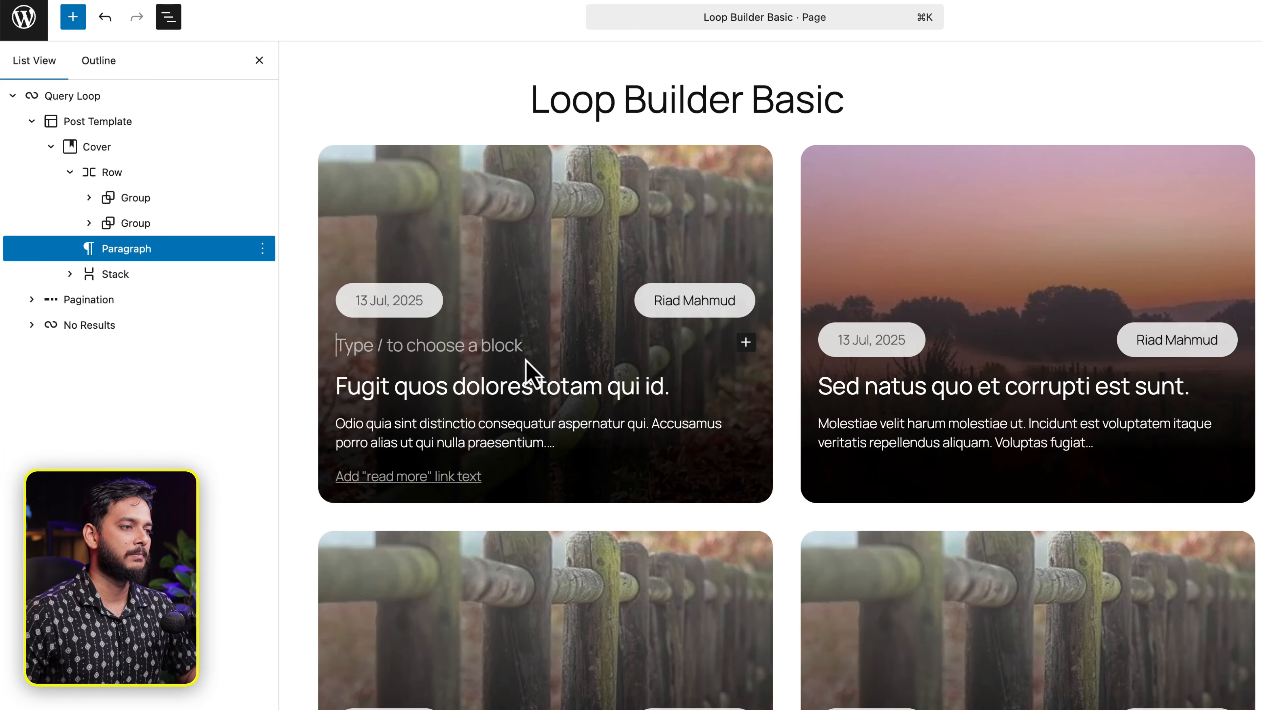
text(/sp)
key(Return)
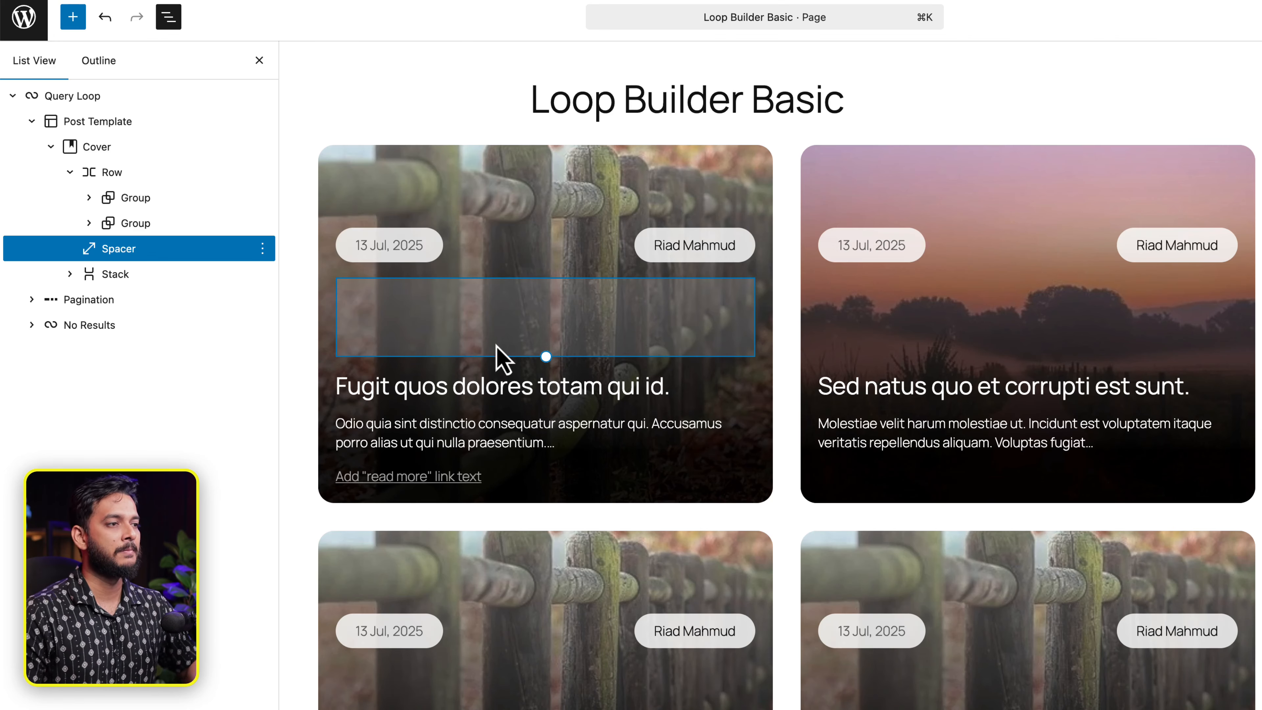
drag(521, 361, 546, 445)
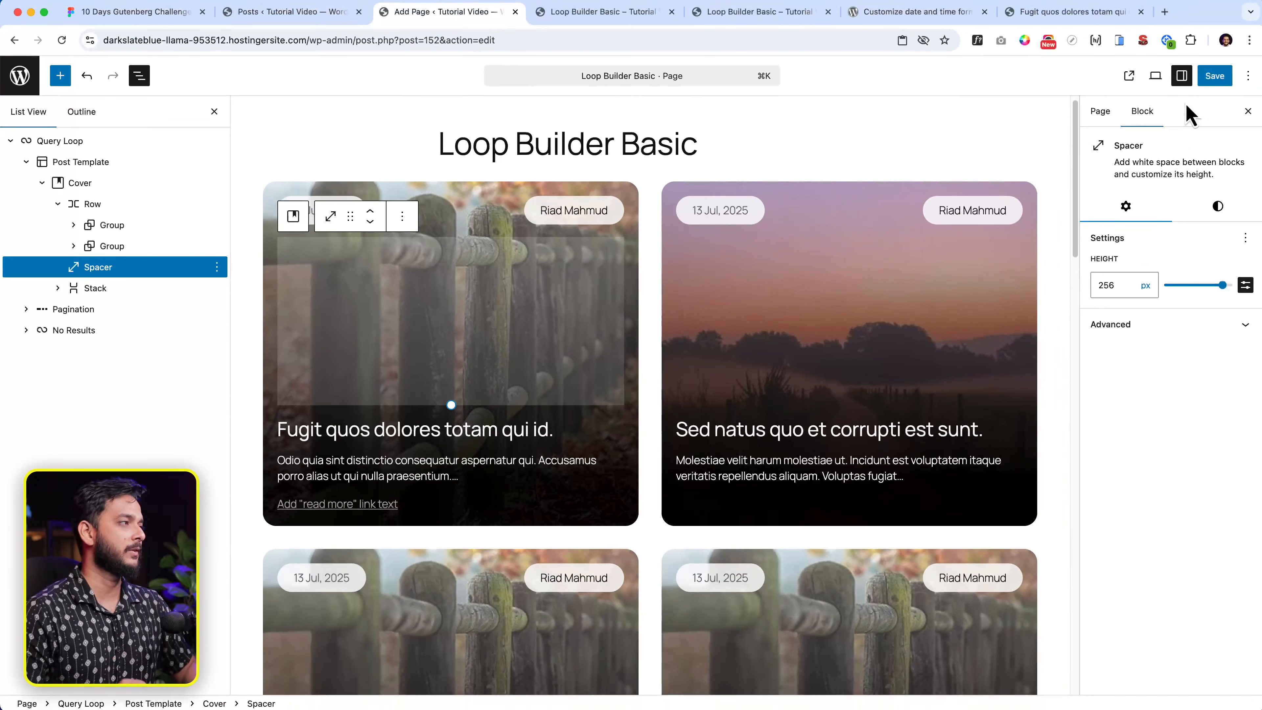
click(1211, 77)
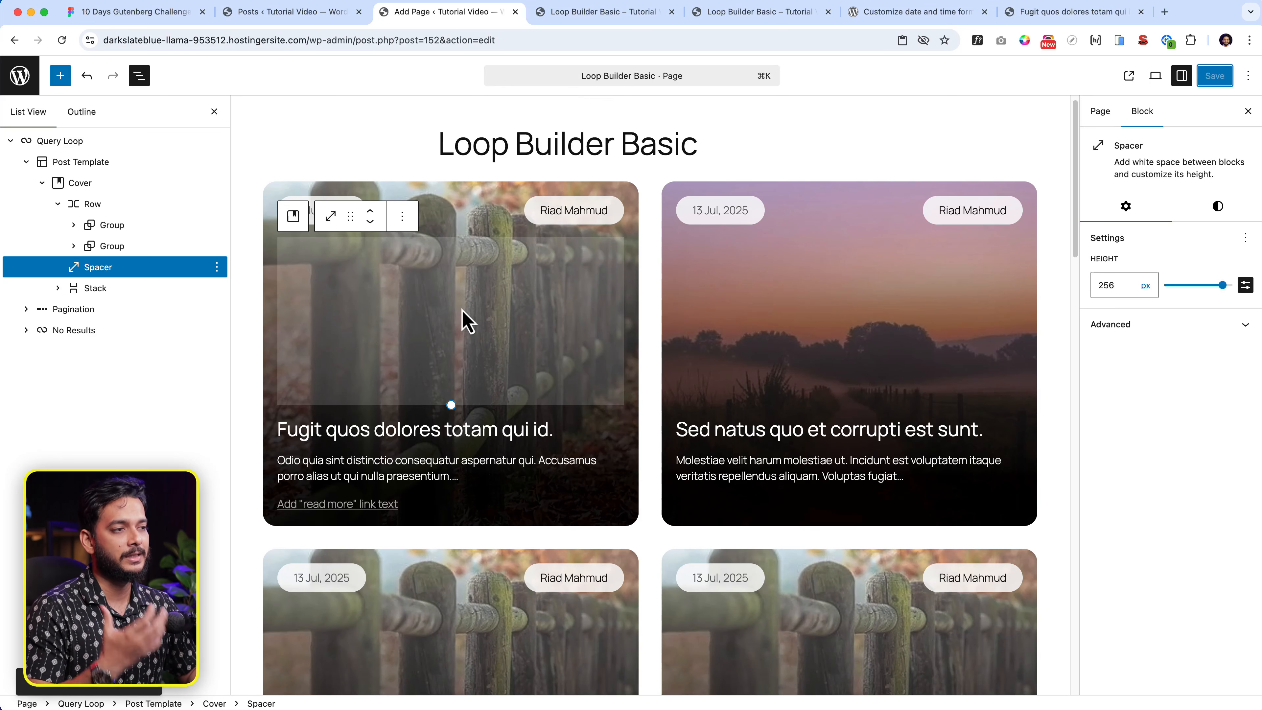
click(609, 12)
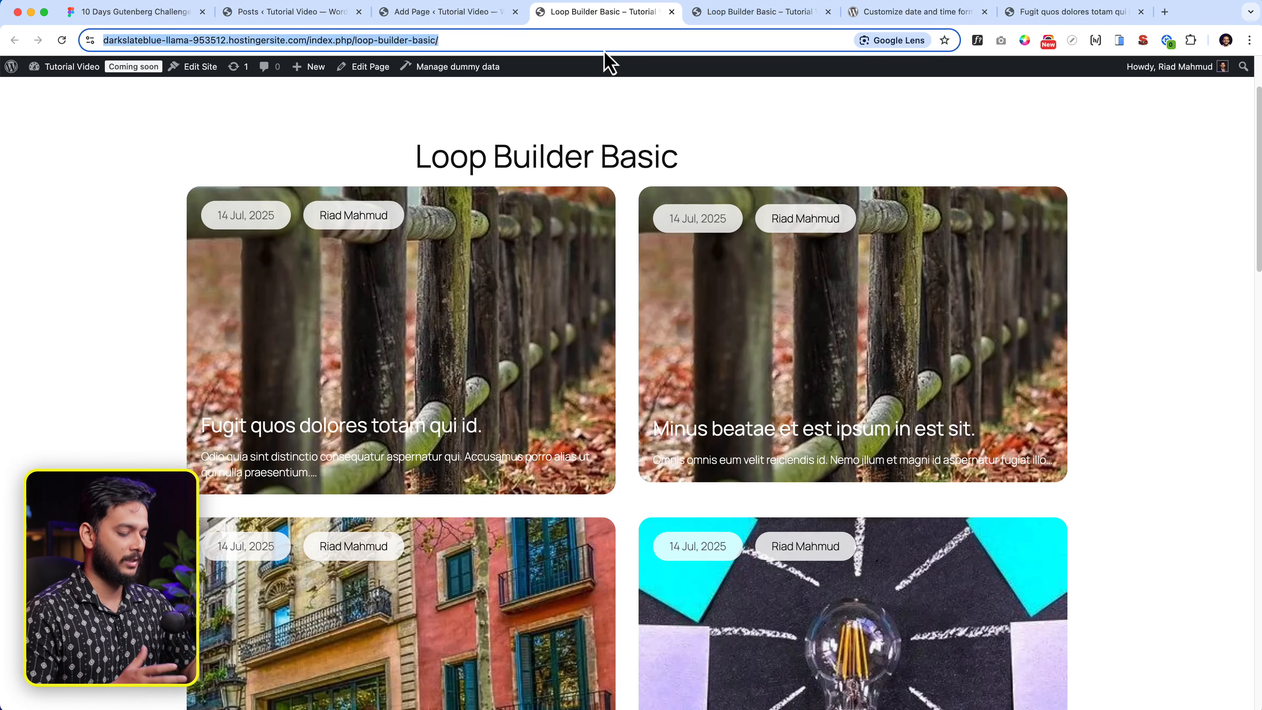
key(Return)
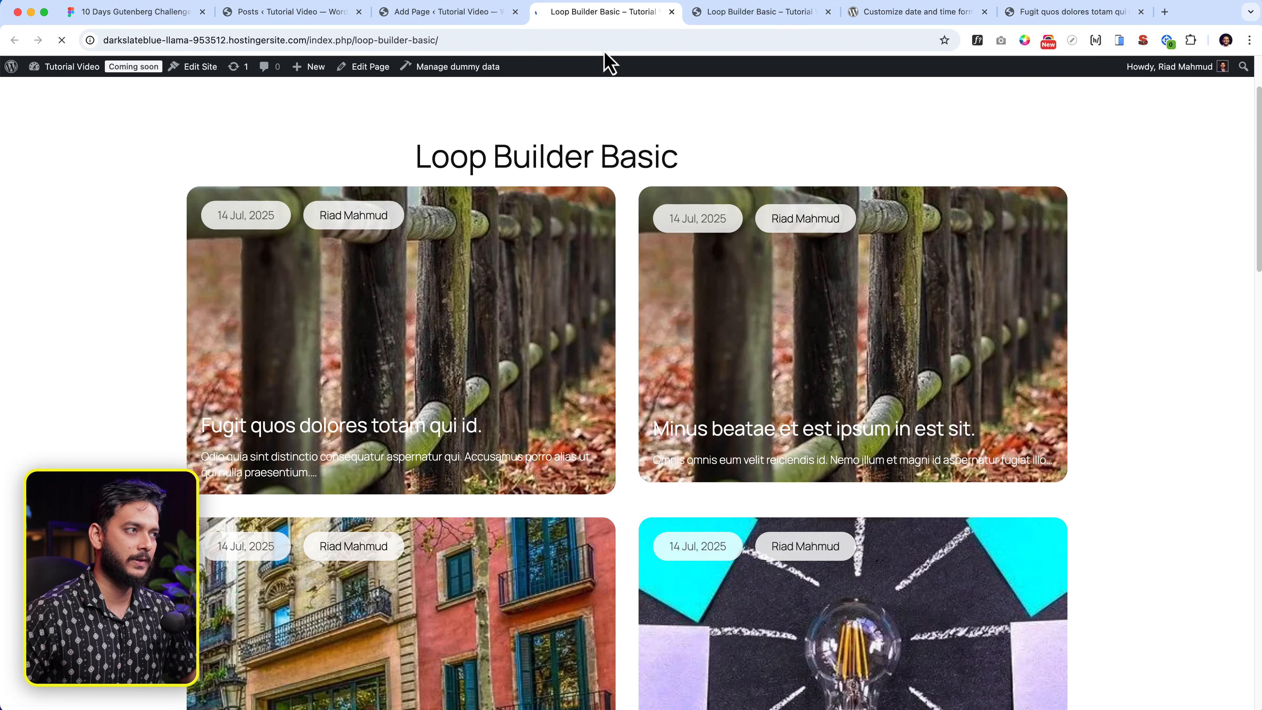
scroll(829, 482, down, 8)
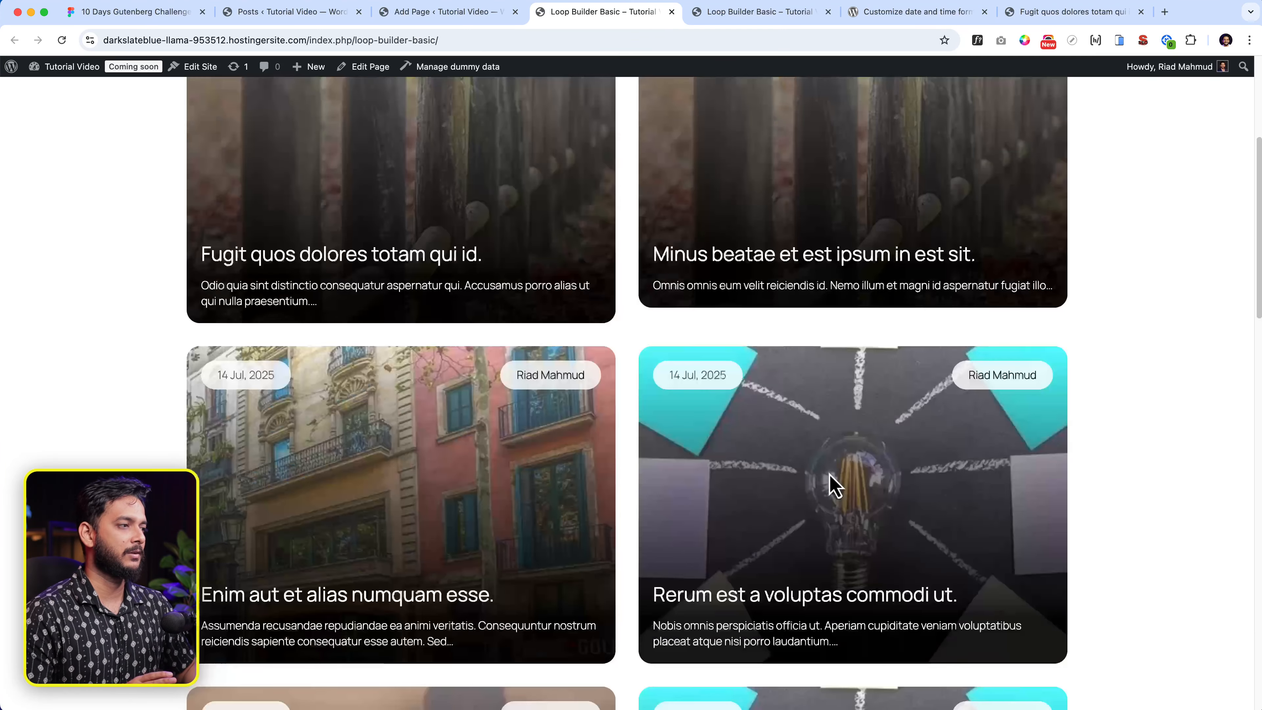
scroll(830, 471, up, 9)
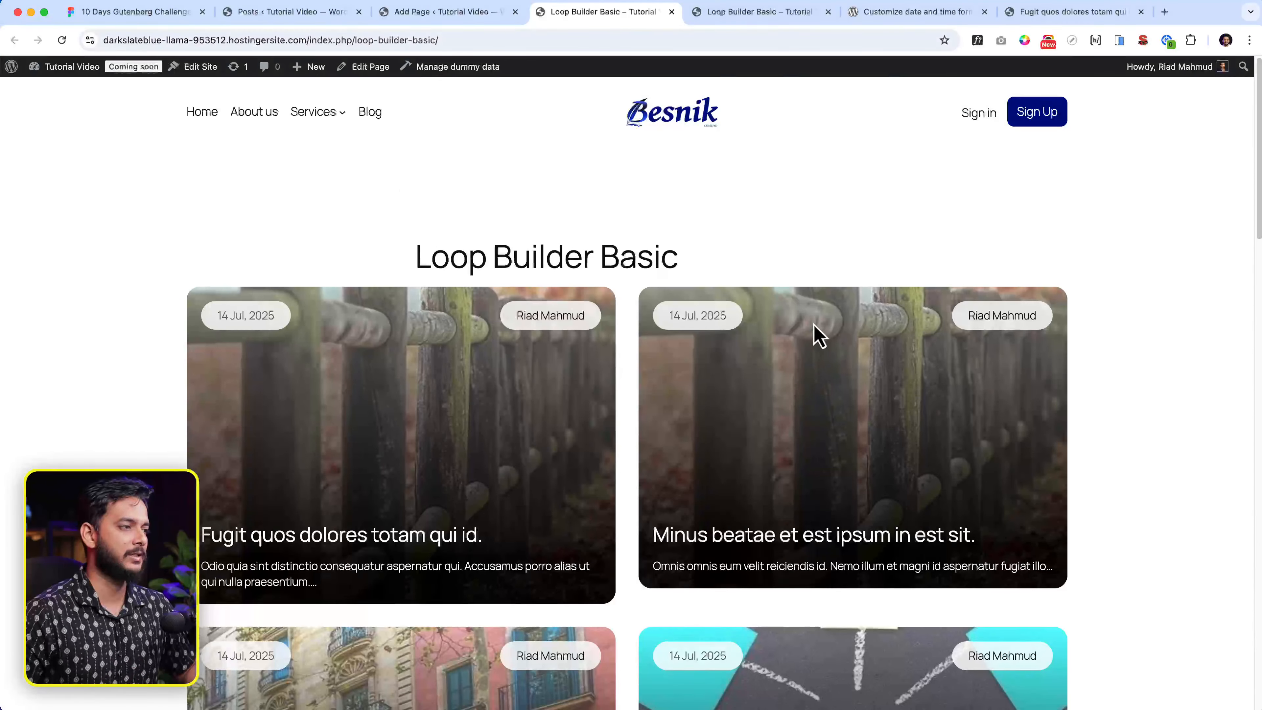
click(433, 14)
click(889, 546)
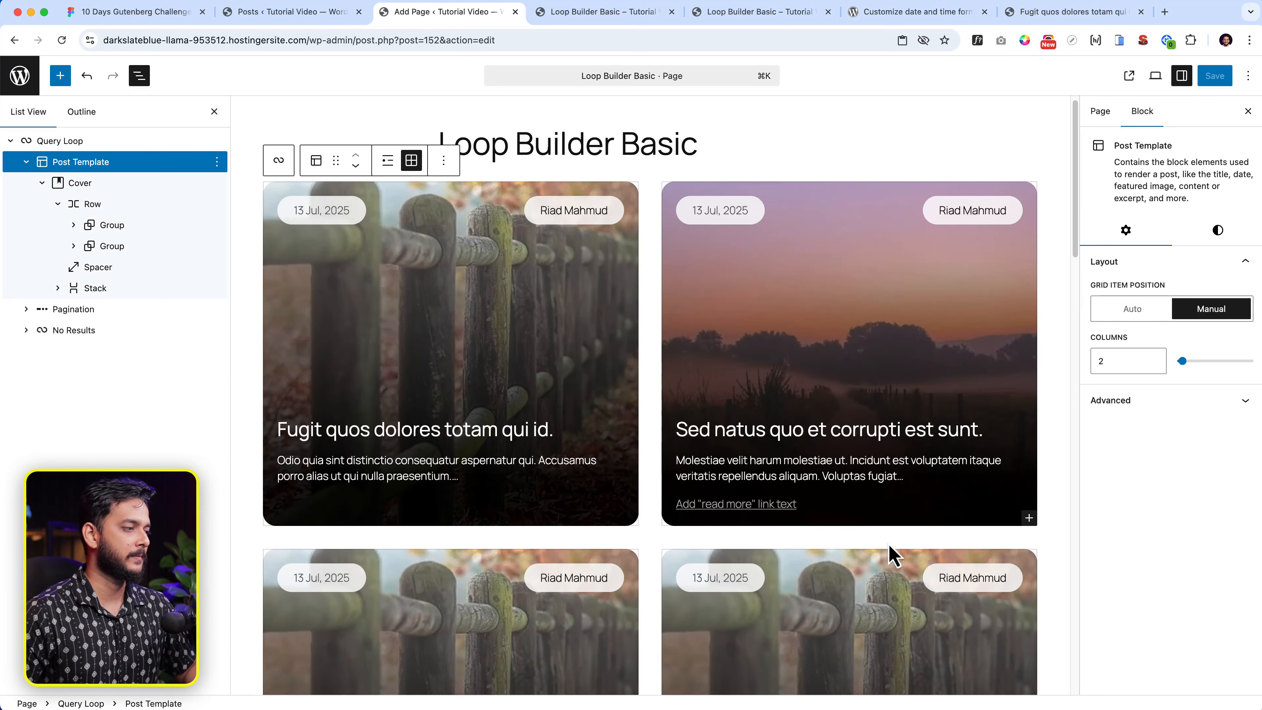
- Drag the right card's Cover slightly taller and save the page
click(885, 190)
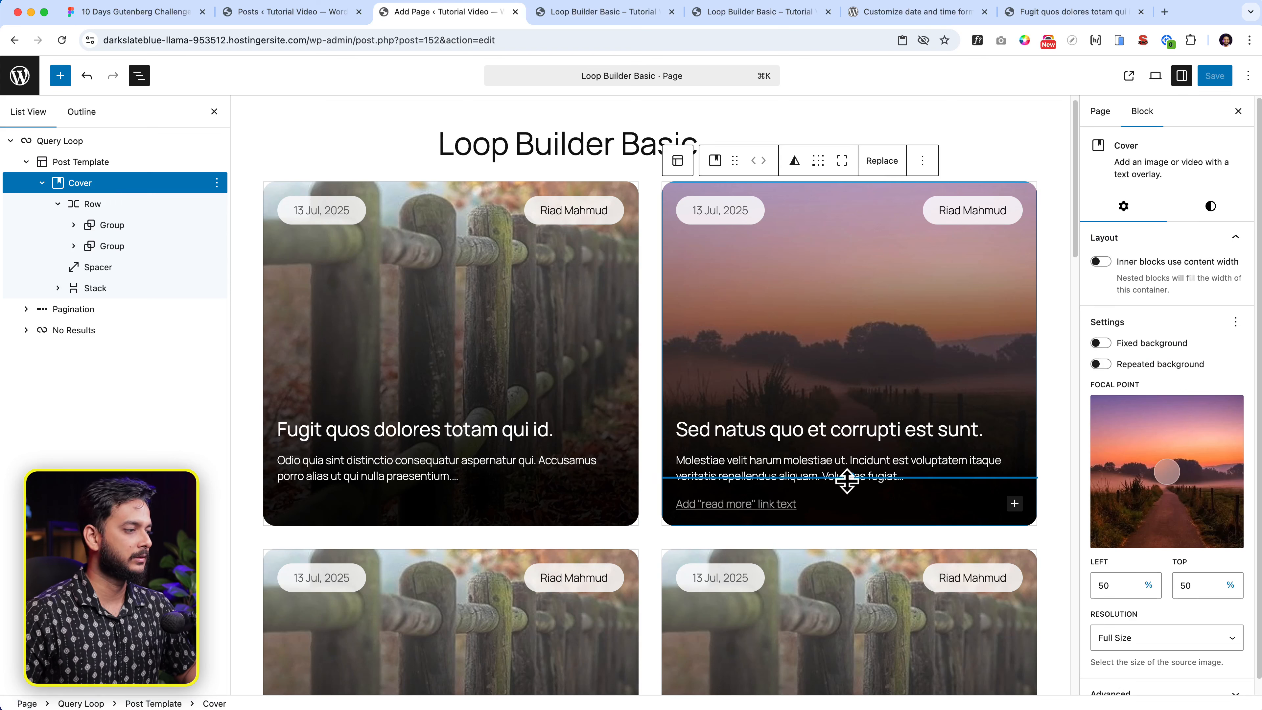
drag(850, 478, 851, 554)
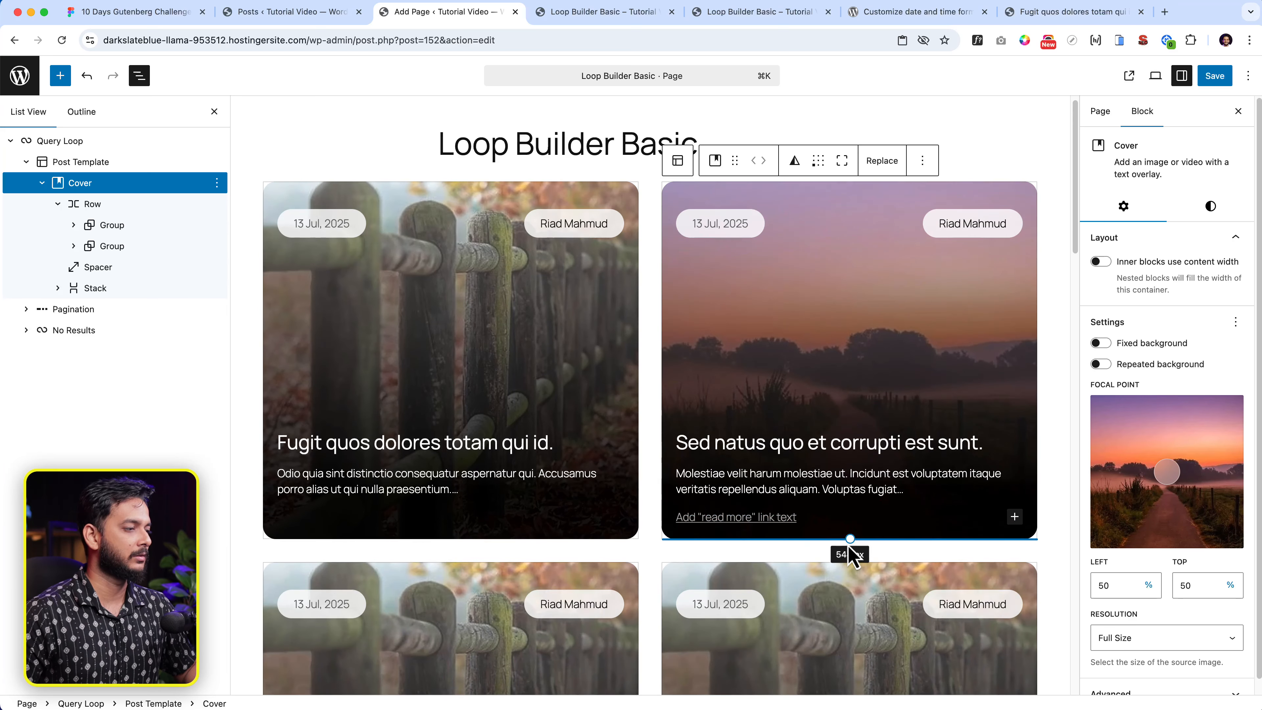
click(1216, 76)
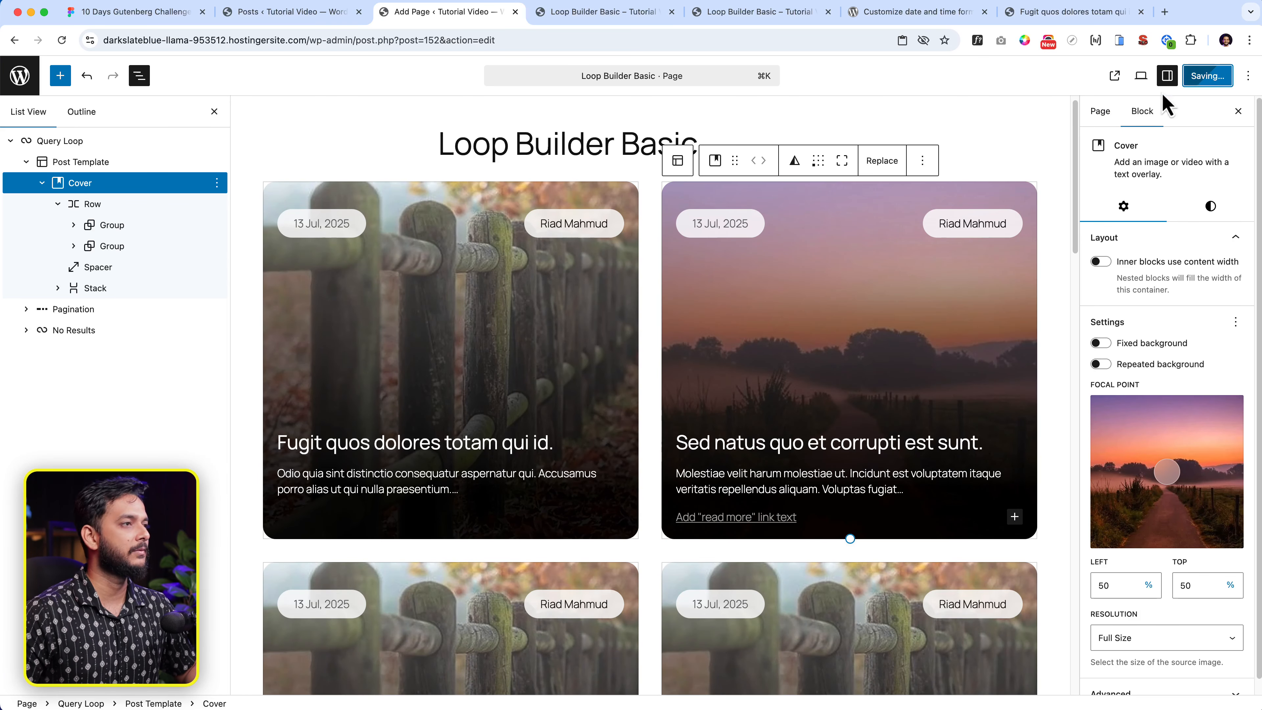
- Reload the live page and scroll to preview the taller cards
click(641, 14)
click(629, 40)
key(Return)
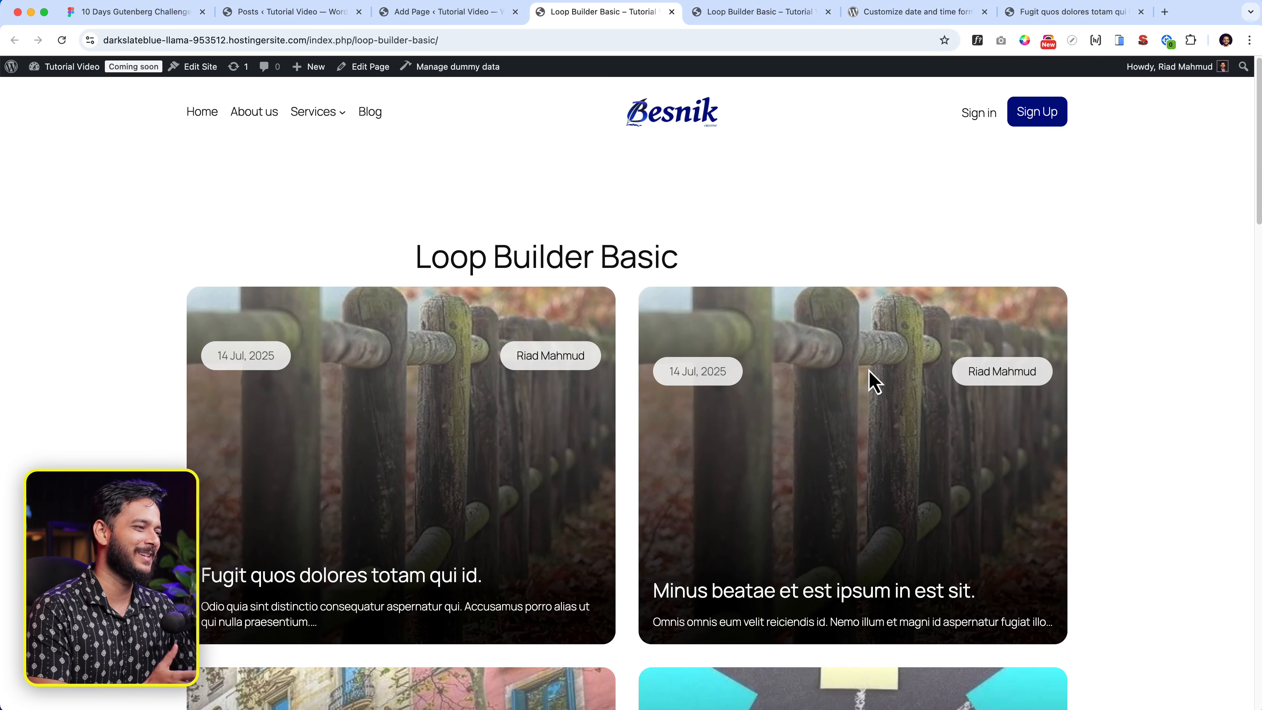
scroll(875, 382, down, 2)
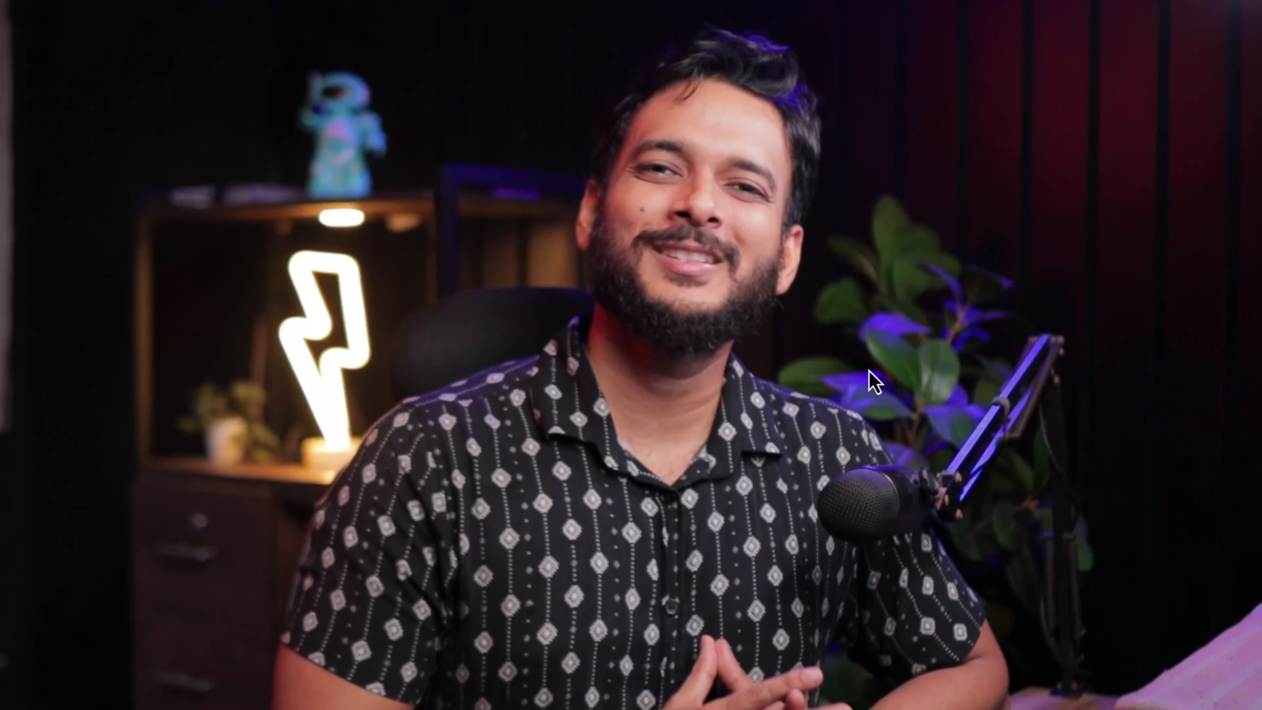